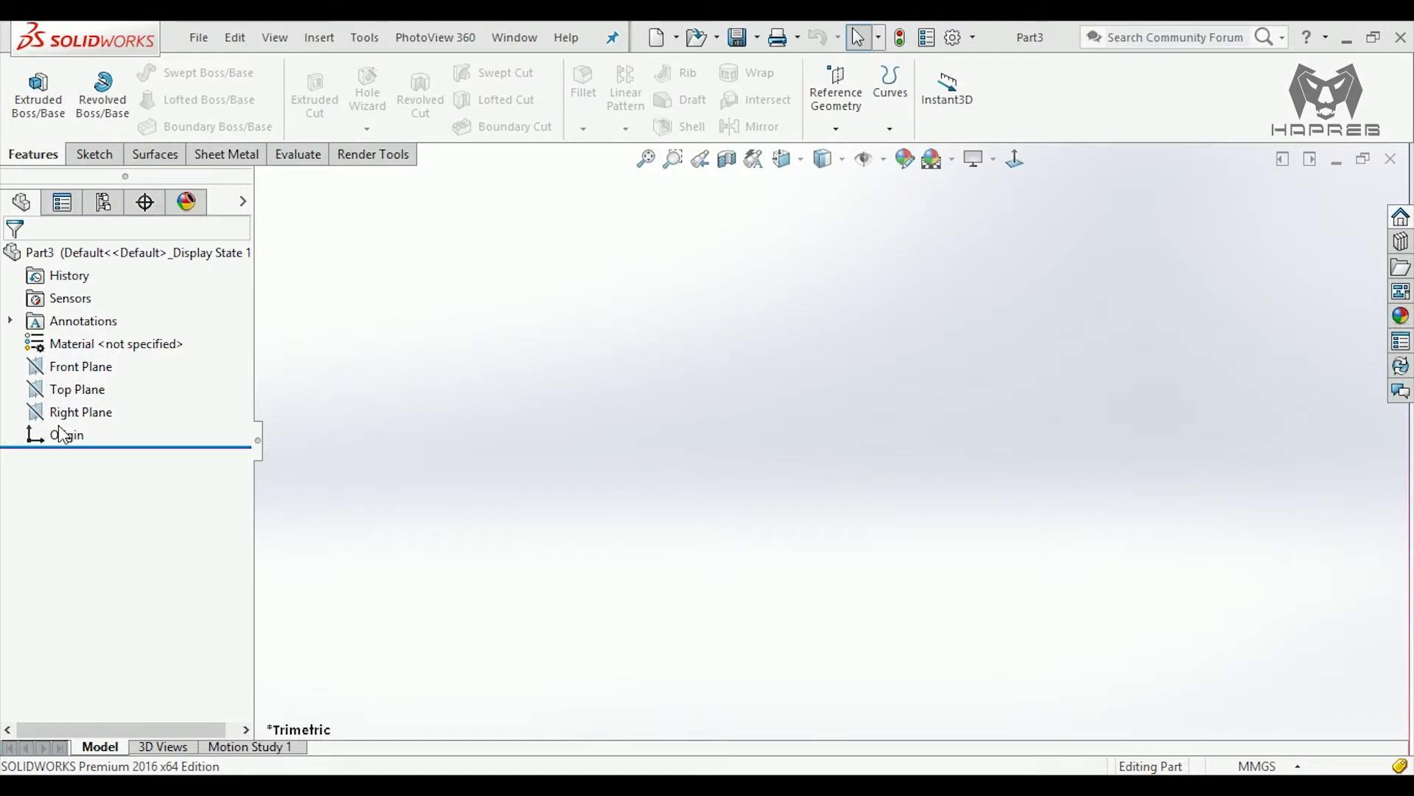
# - Start a sketch on the Right Plane and draw a circle centred on the origin
pyautogui.click(59, 411)
pyautogui.click(87, 391)
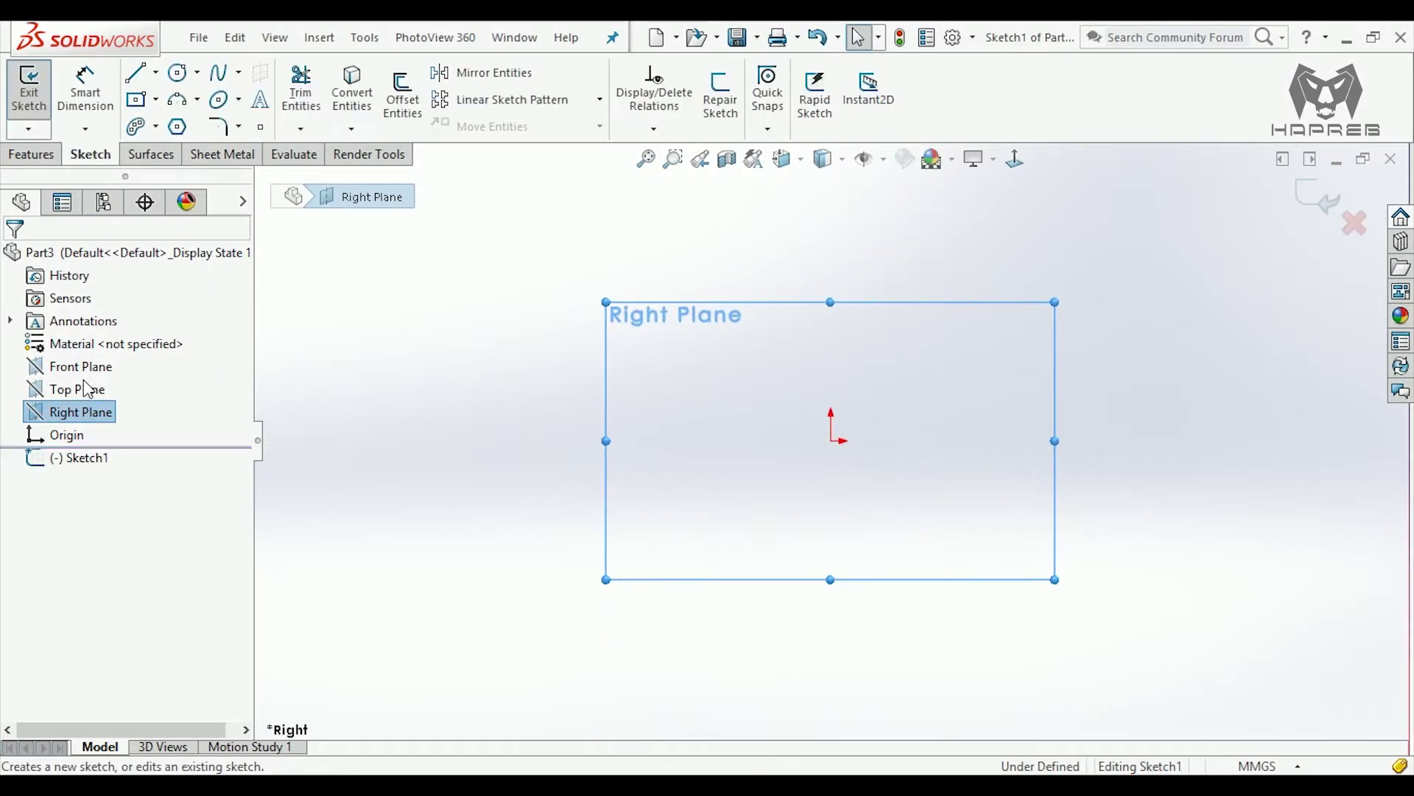
pyautogui.click(180, 74)
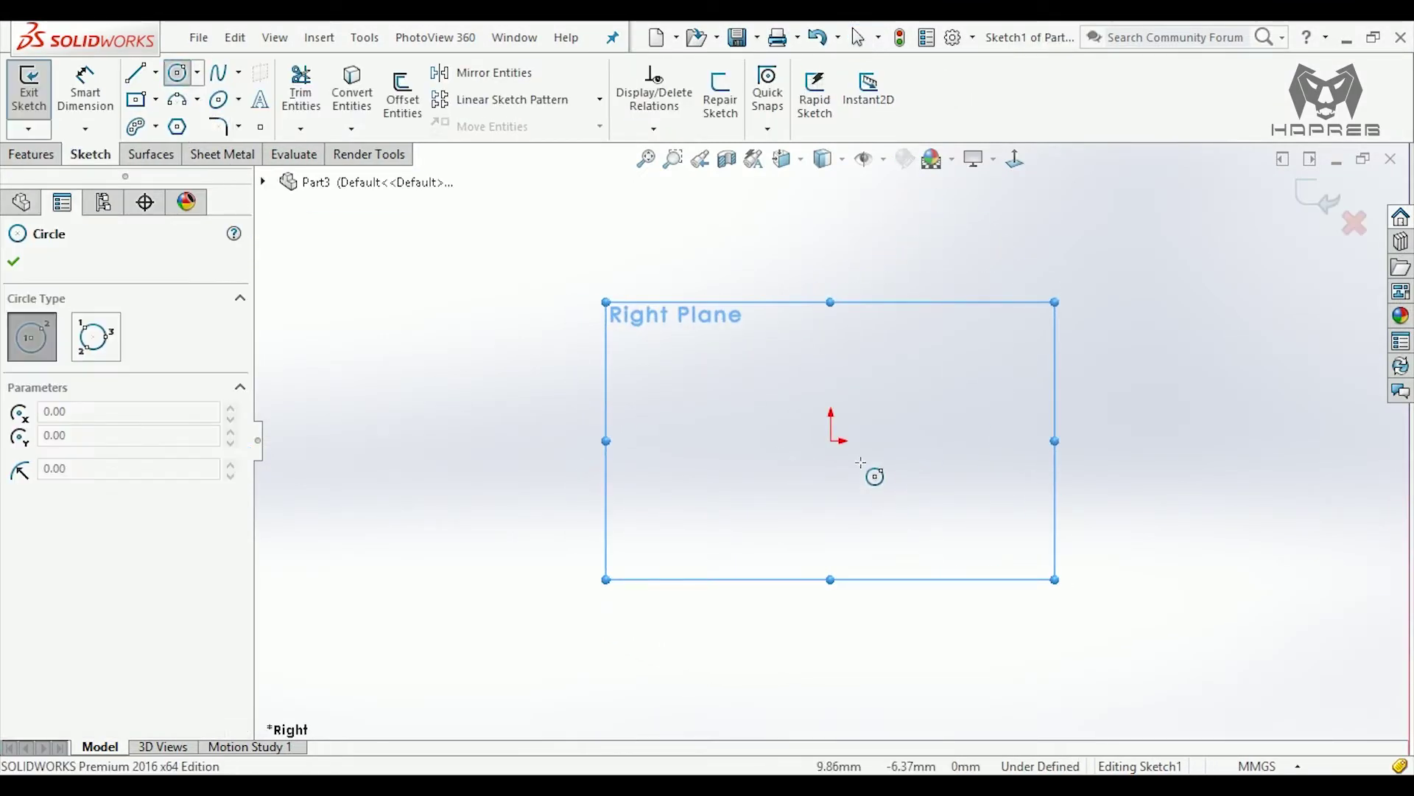
pyautogui.click(831, 441)
pyautogui.click(919, 391)
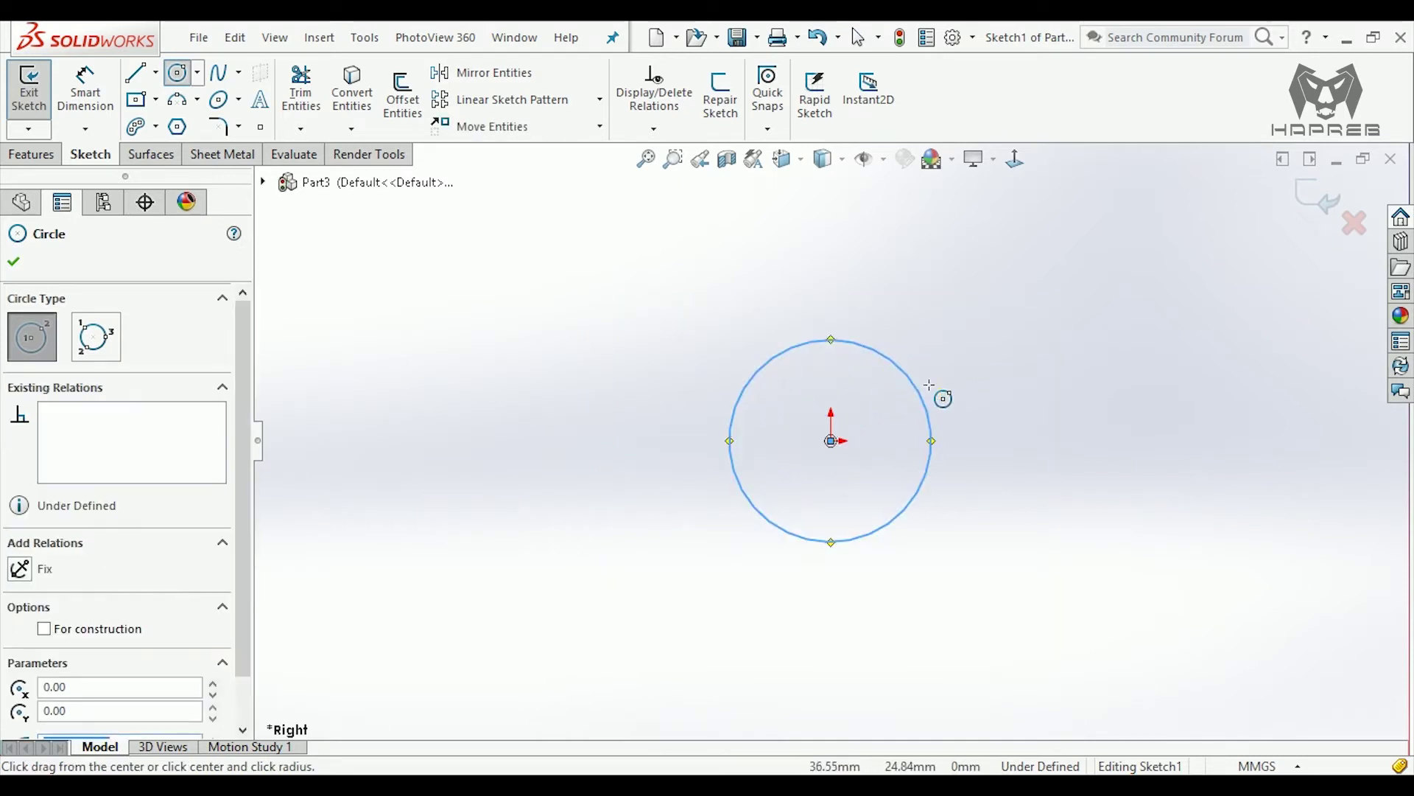
pyautogui.press('Escape')
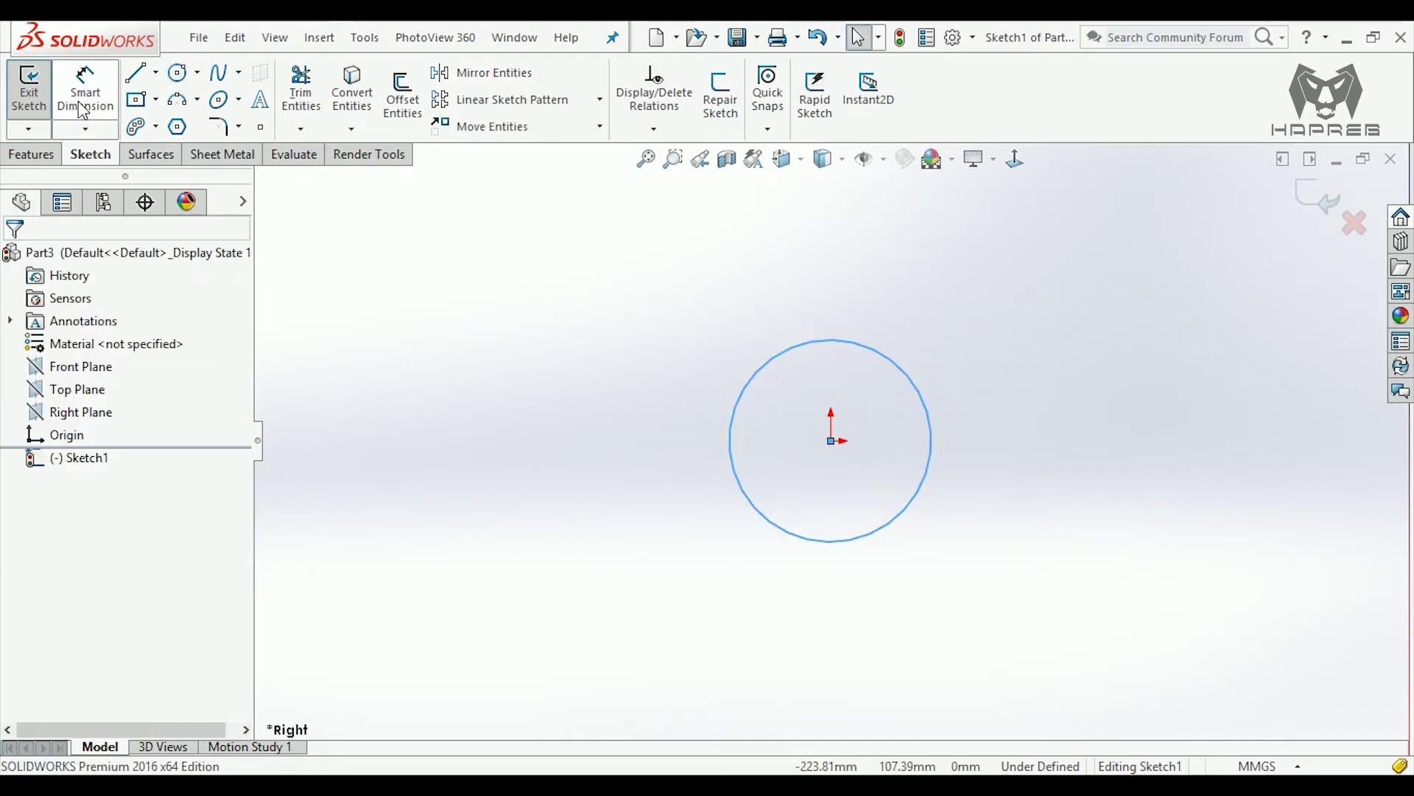
# - Dimension the circle's diameter to 16 mm
pyautogui.click(85, 89)
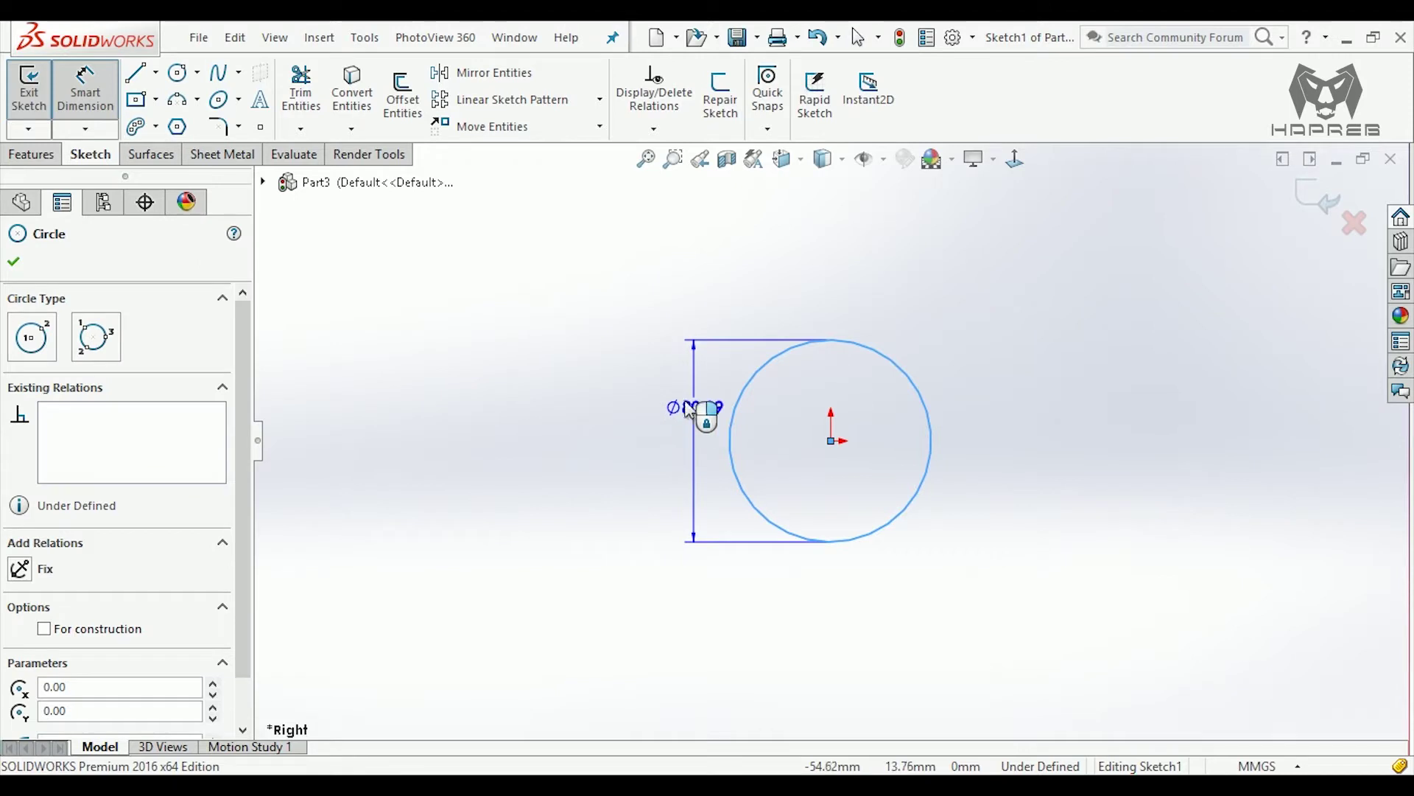
pyautogui.click(678, 394)
pyautogui.write('16')
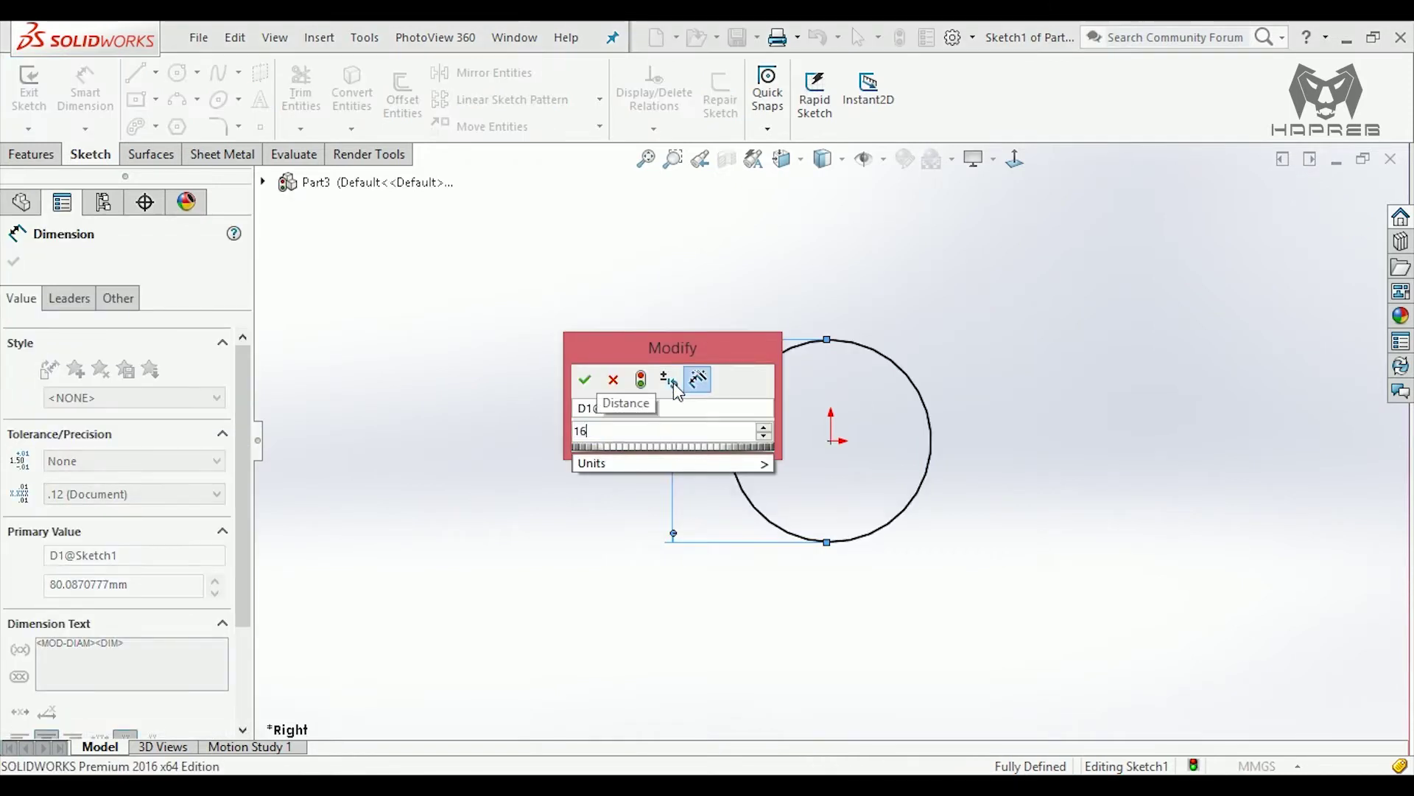
pyautogui.press('Return')
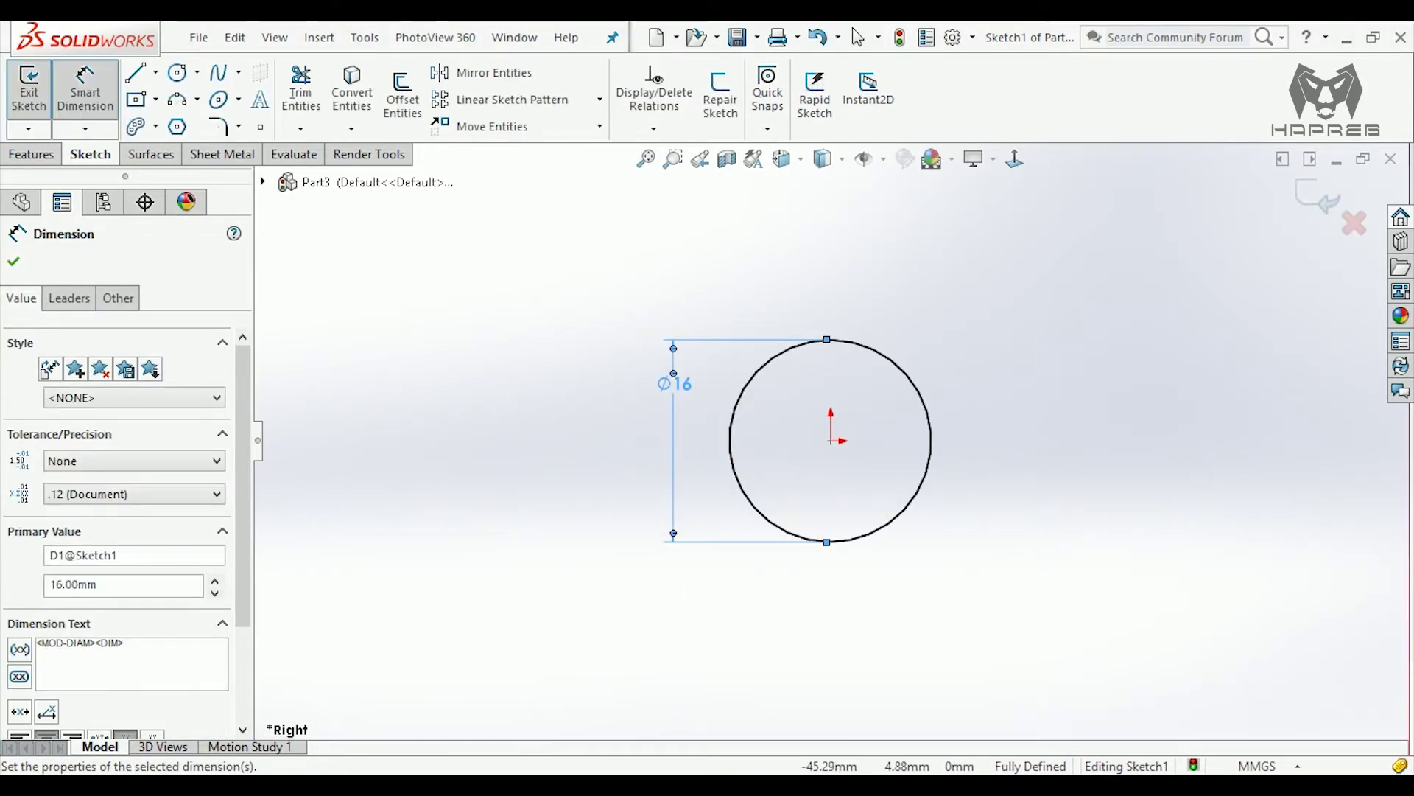
pyautogui.click(16, 262)
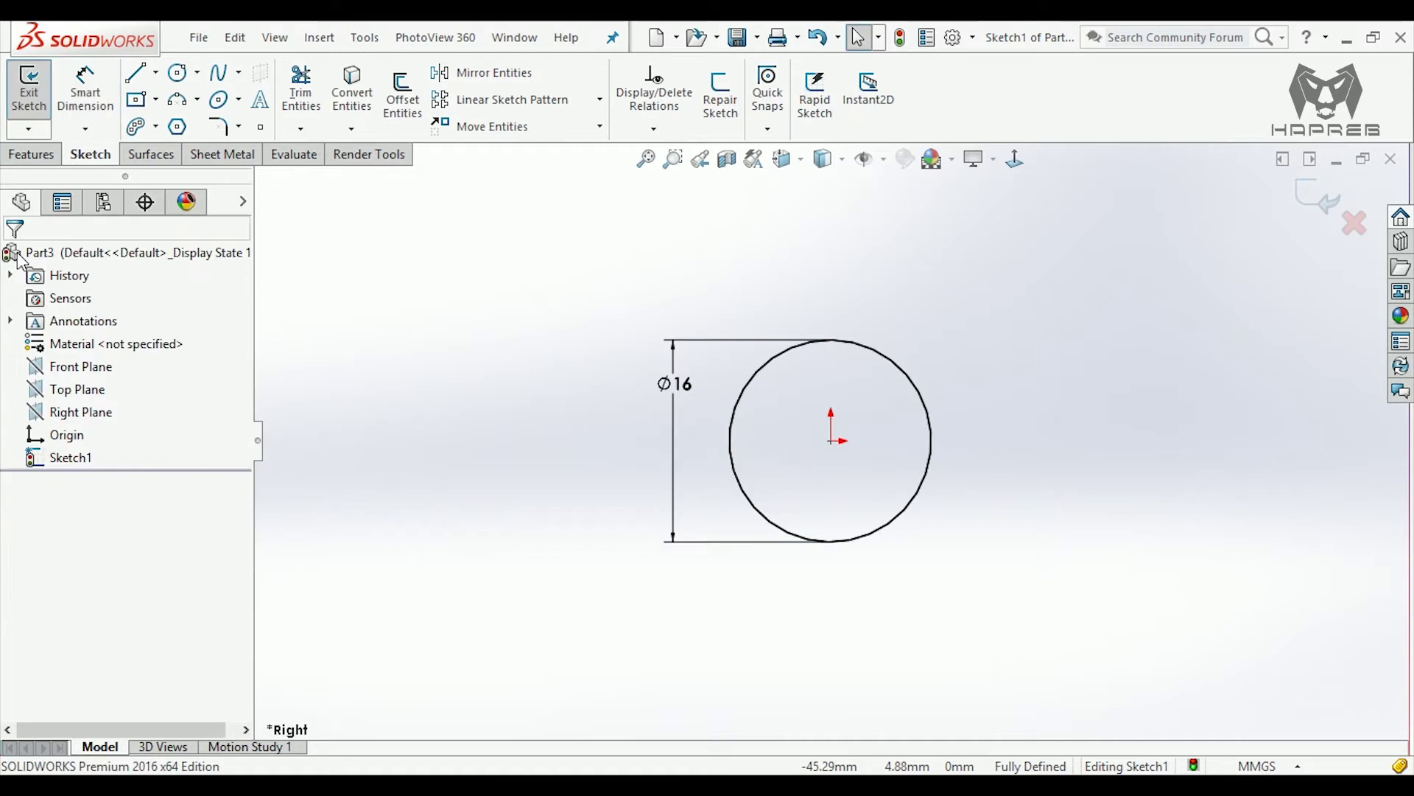
pyautogui.click(33, 154)
# - Extrude the Ø16 circle 95 mm with a Mid Plane end condition into a rod
pyautogui.click(37, 89)
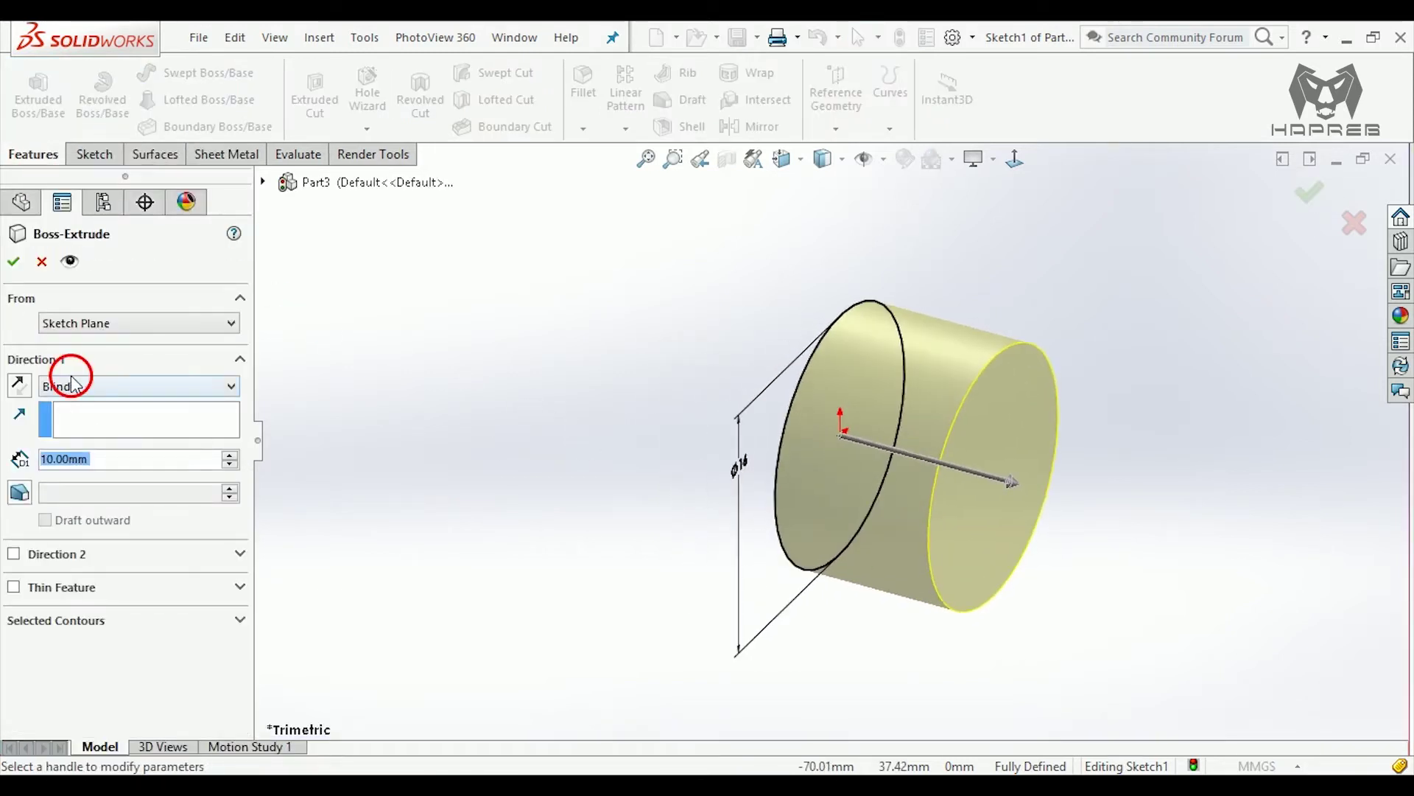
pyautogui.click(74, 384)
pyautogui.click(89, 471)
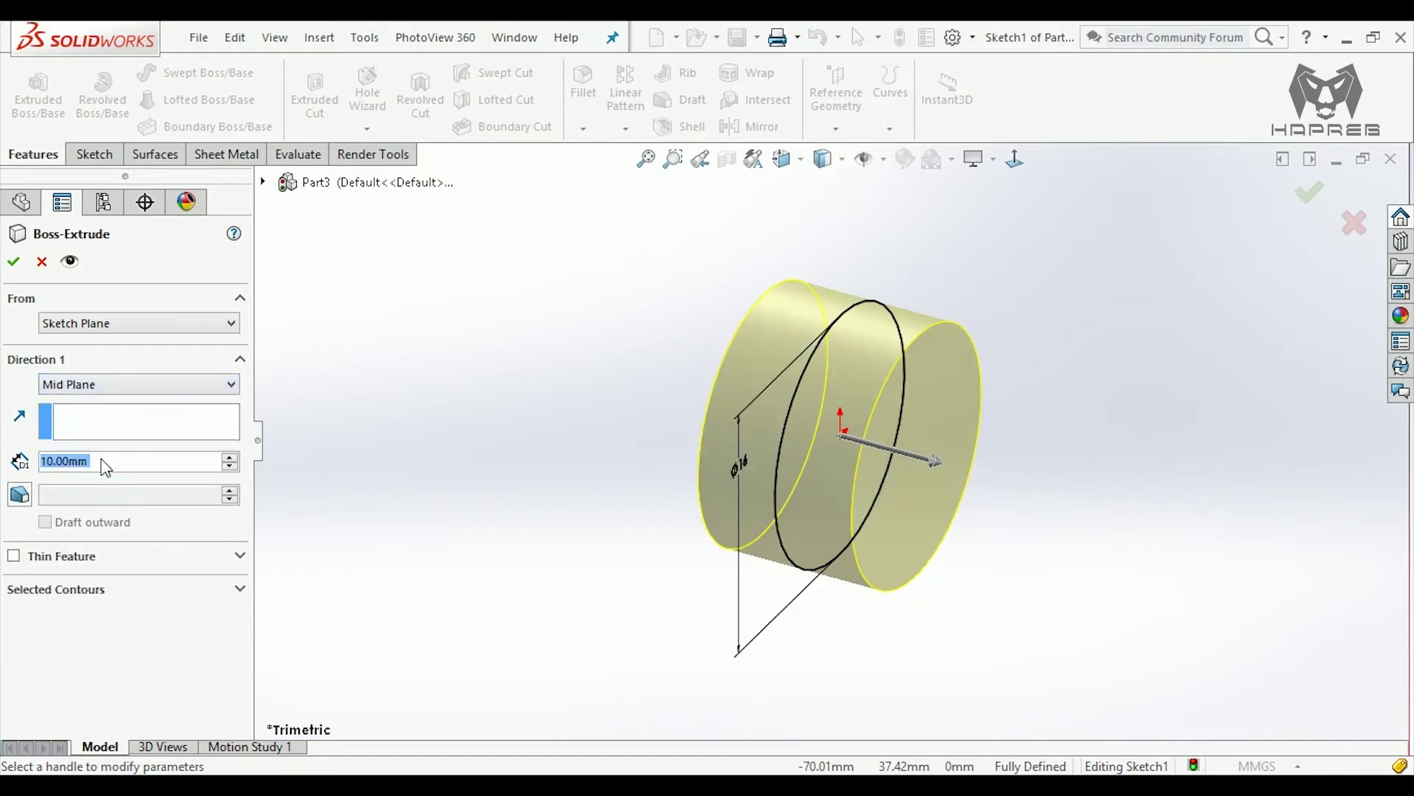
pyautogui.press('BackSpace')
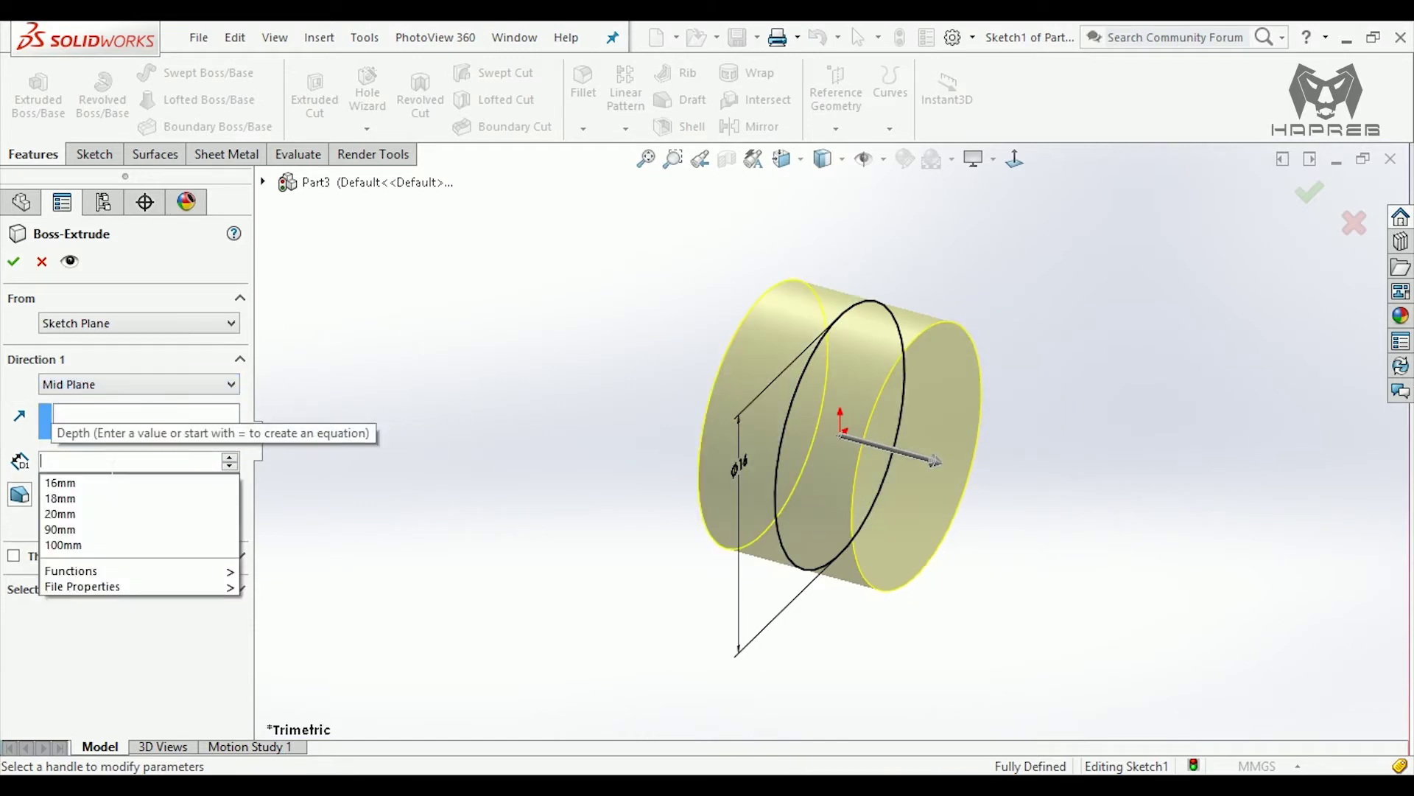
pyautogui.write('95')
pyautogui.press('Return')
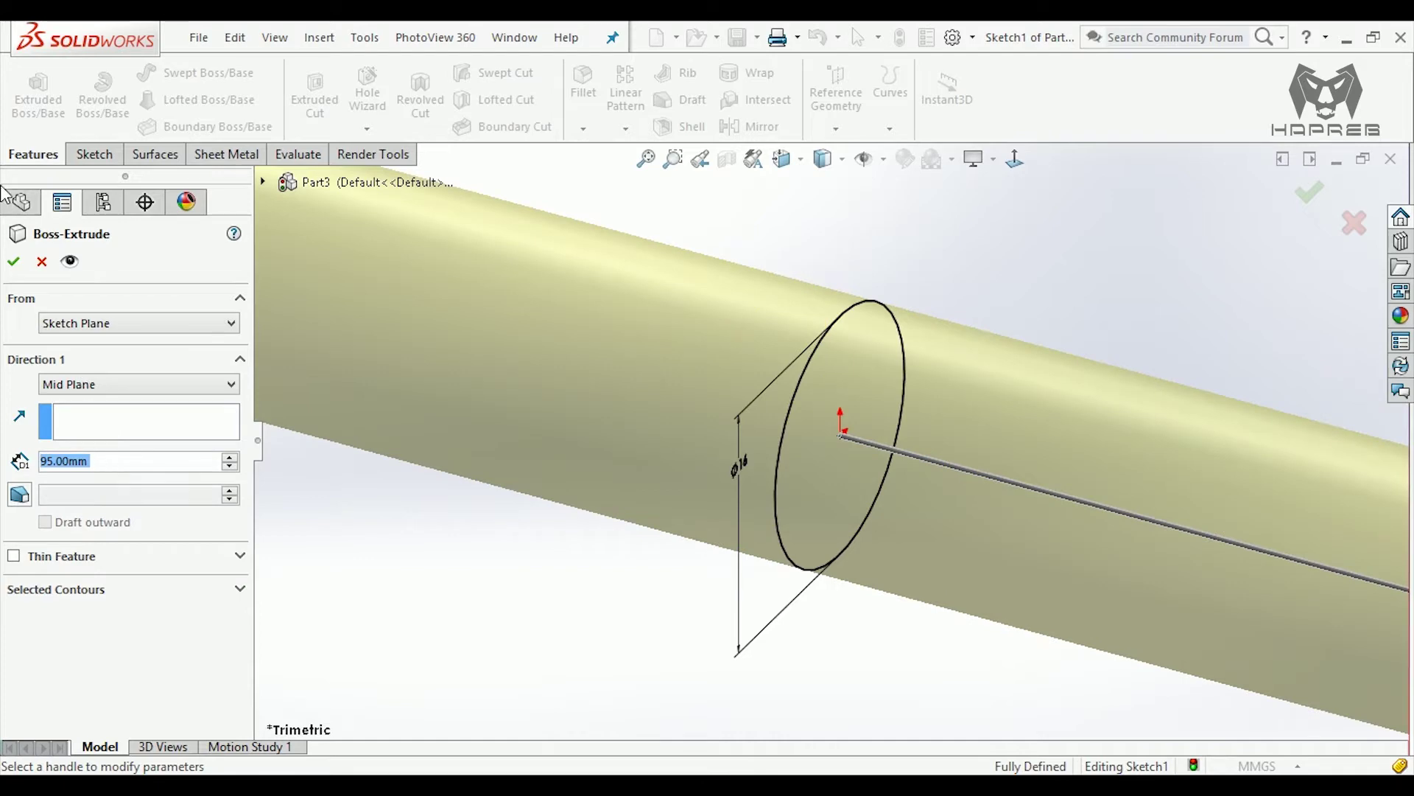
pyautogui.click(12, 263)
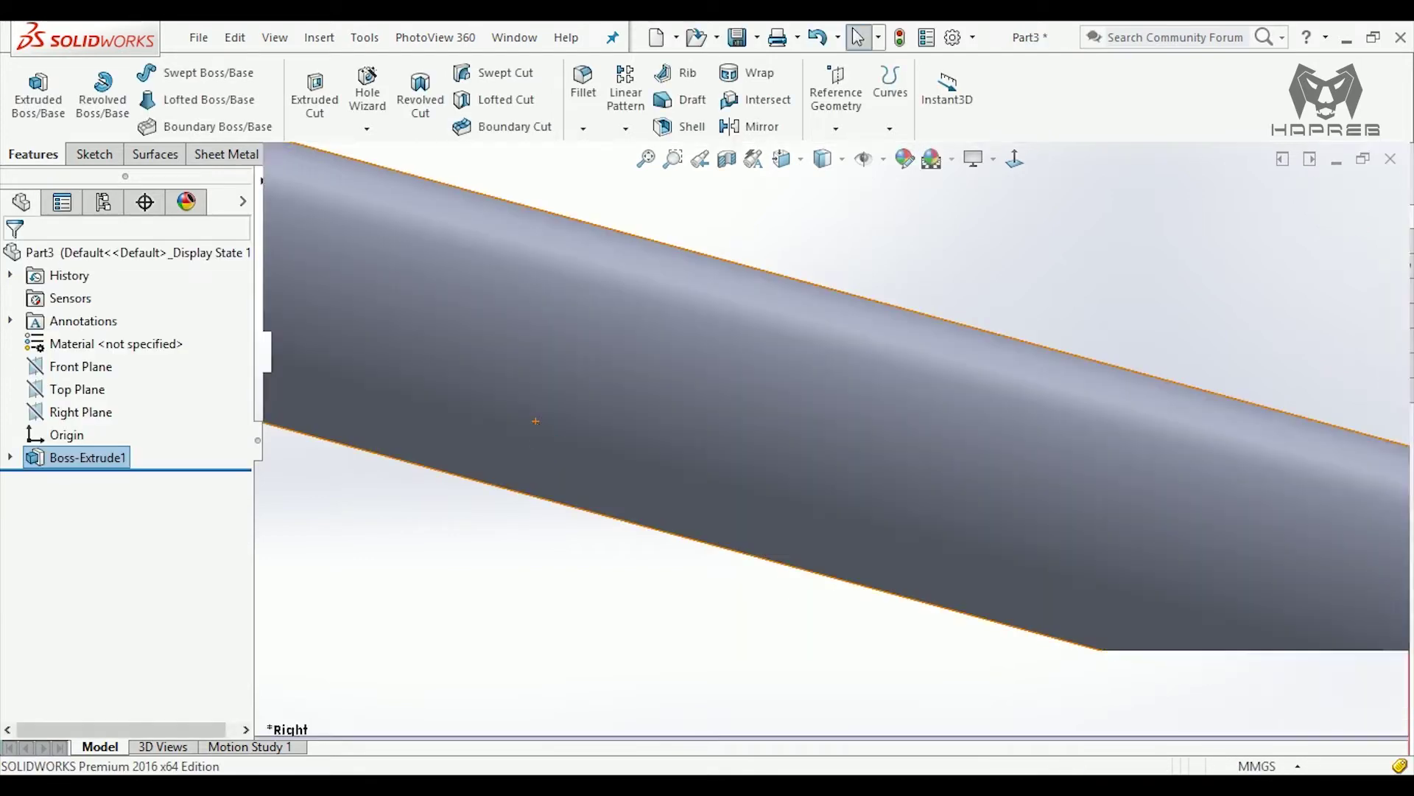
pyautogui.scroll(3, 544, 421)
pyautogui.scroll(3, 781, 447)
pyautogui.scroll(2, 782, 445)
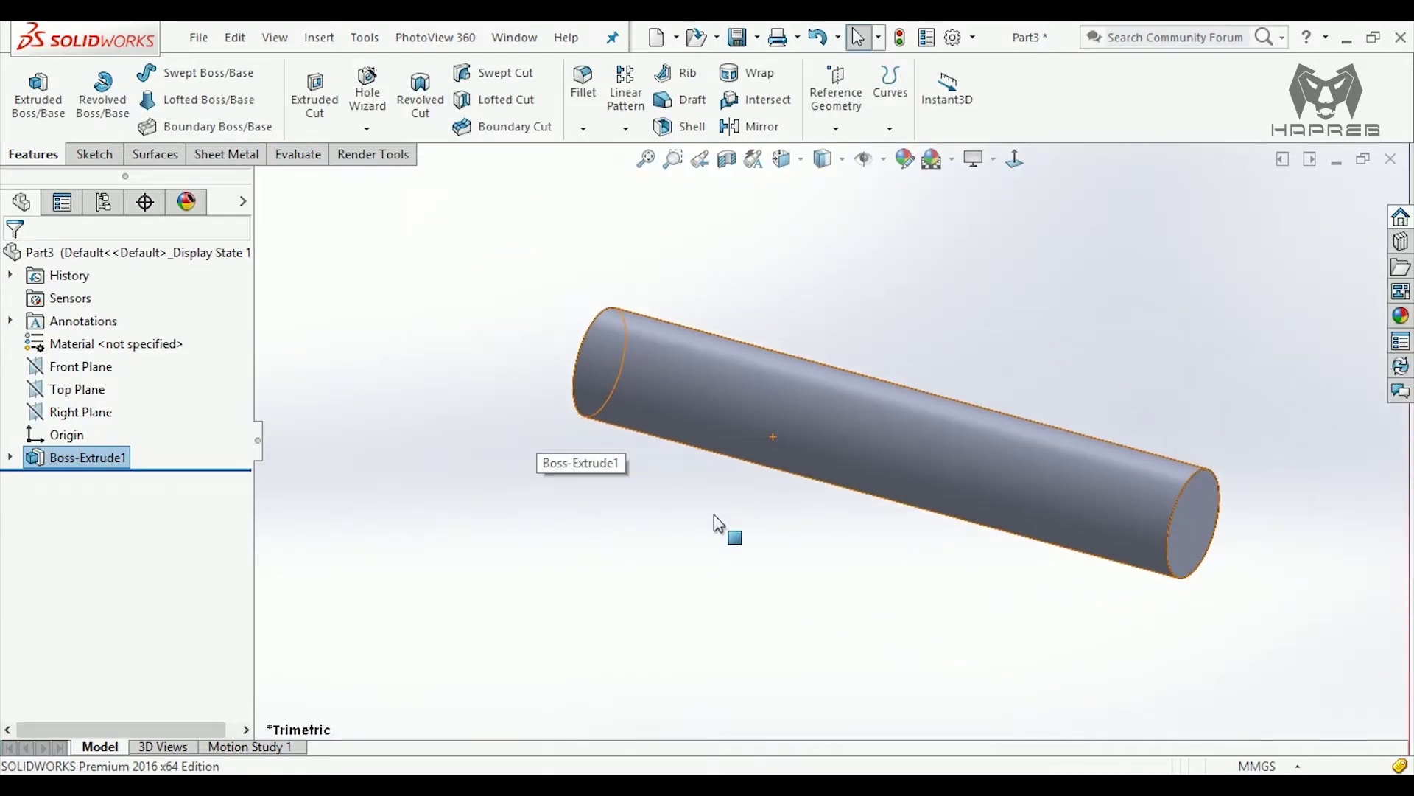
pyautogui.click(716, 515)
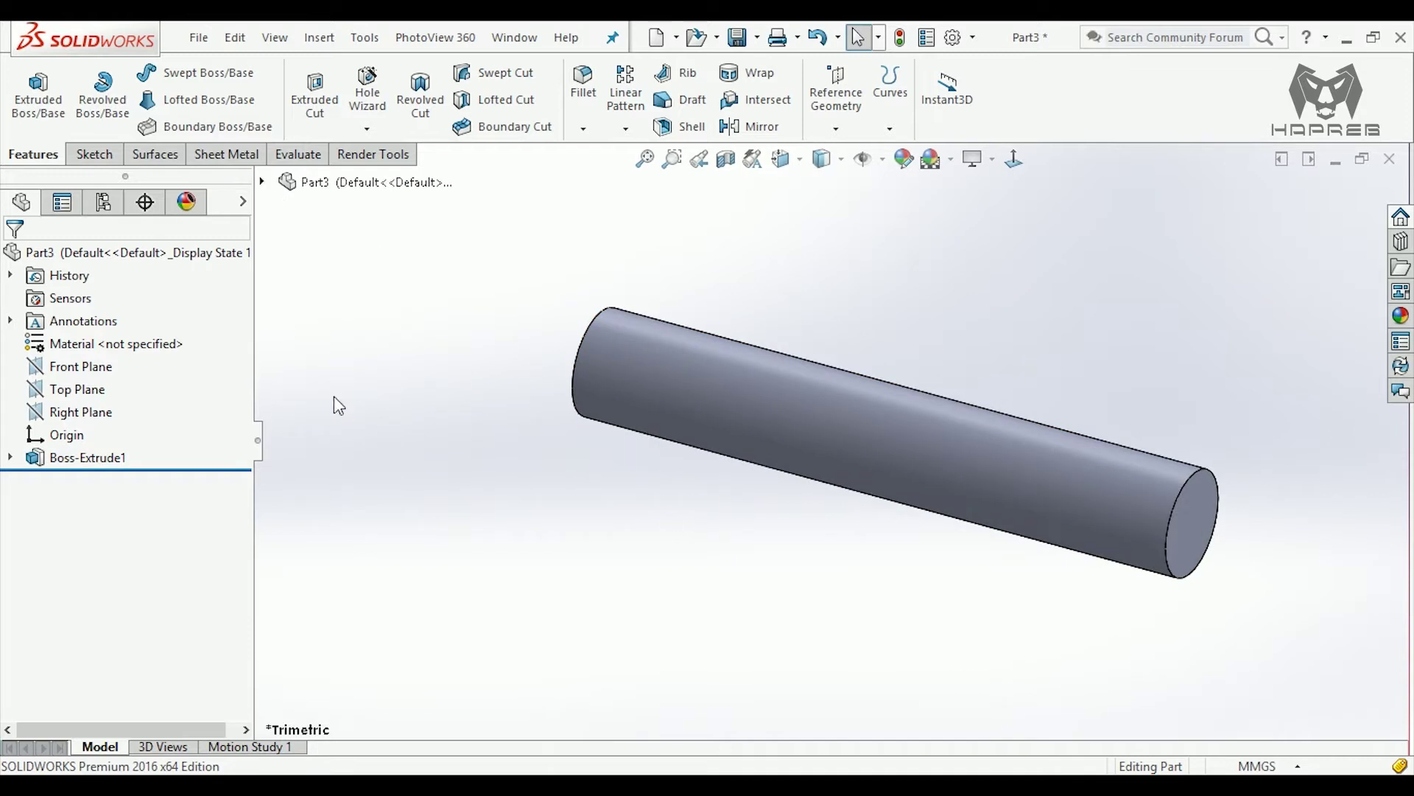
# - Start a new Right Plane sketch with an origin-centred circle slightly larger than the shaft
pyautogui.click(87, 412)
pyautogui.click(97, 389)
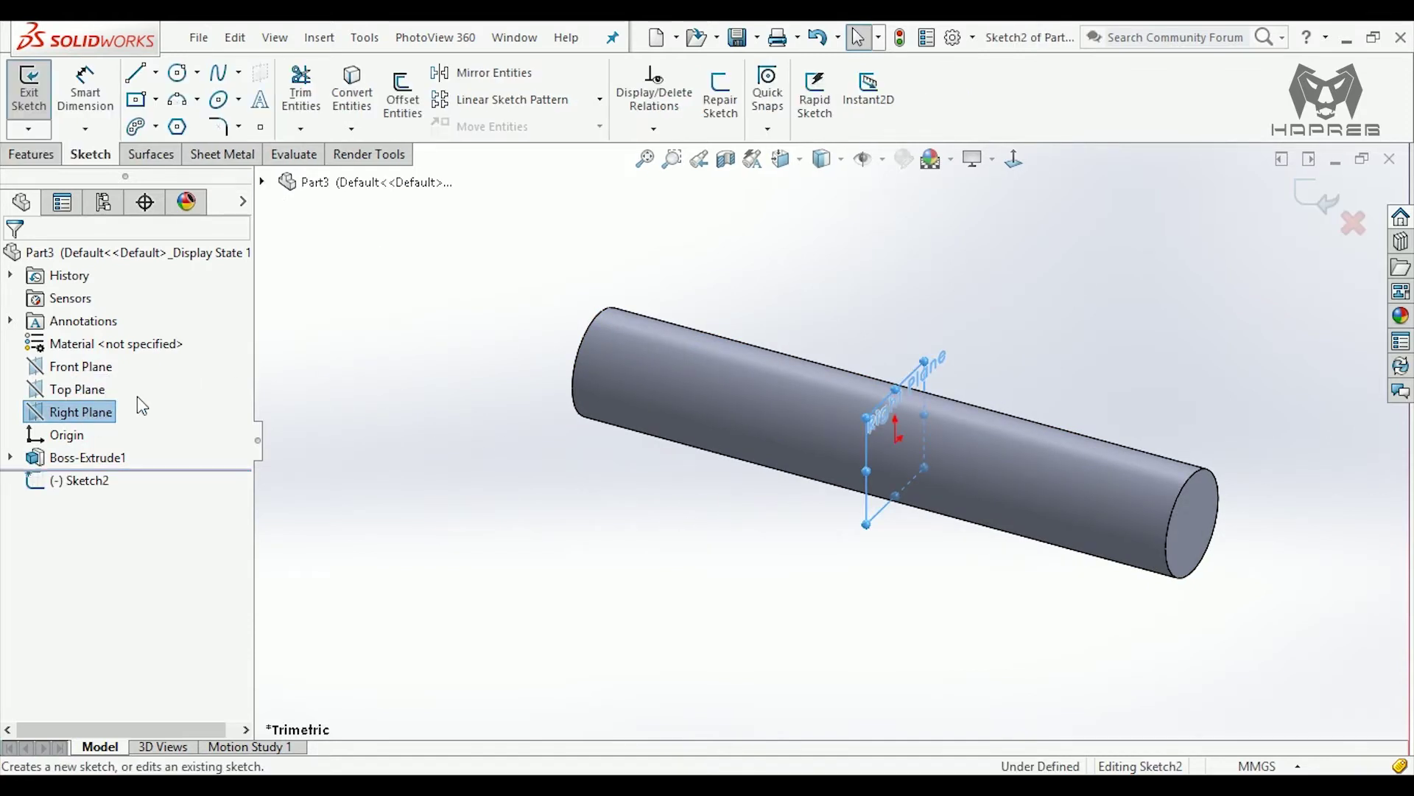
pyautogui.click(315, 349)
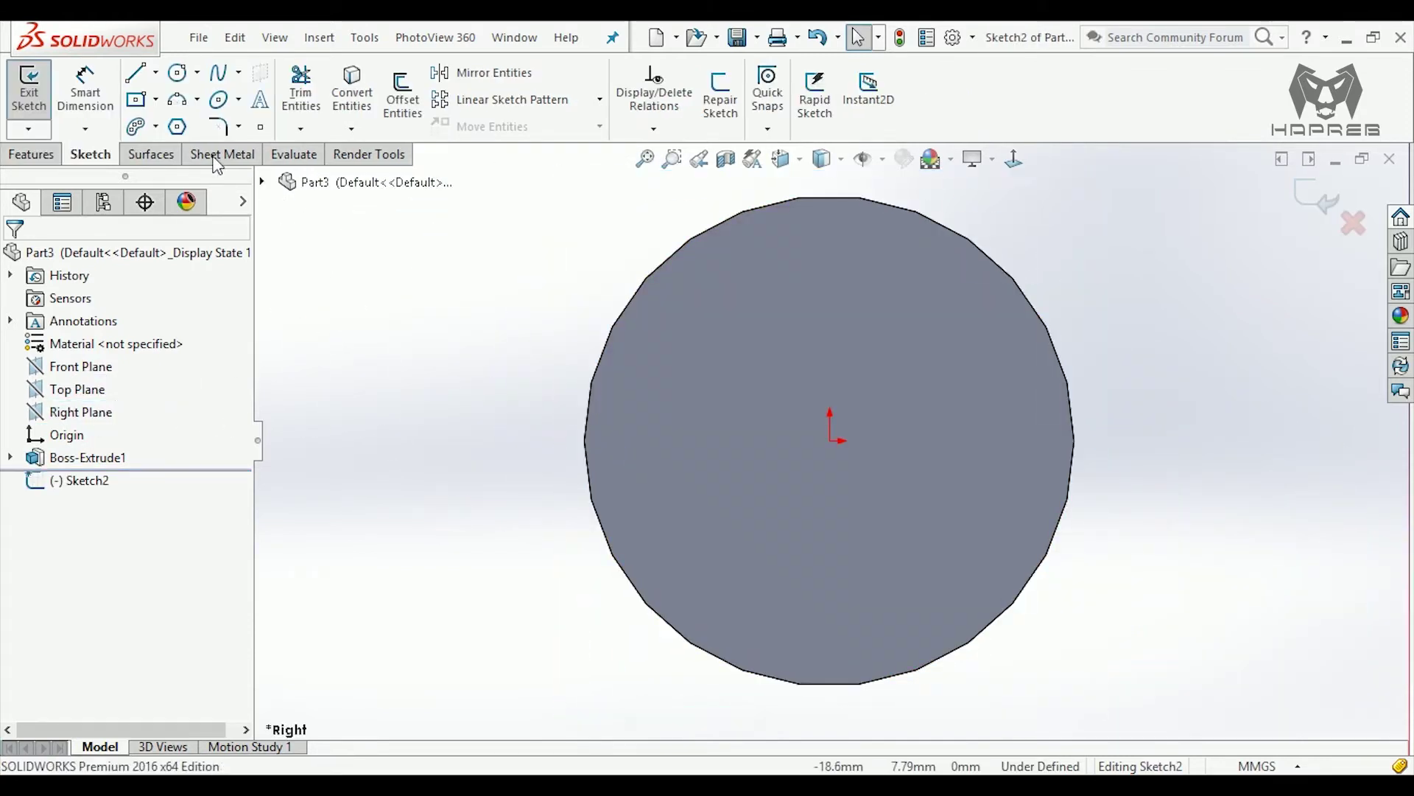
pyautogui.click(181, 74)
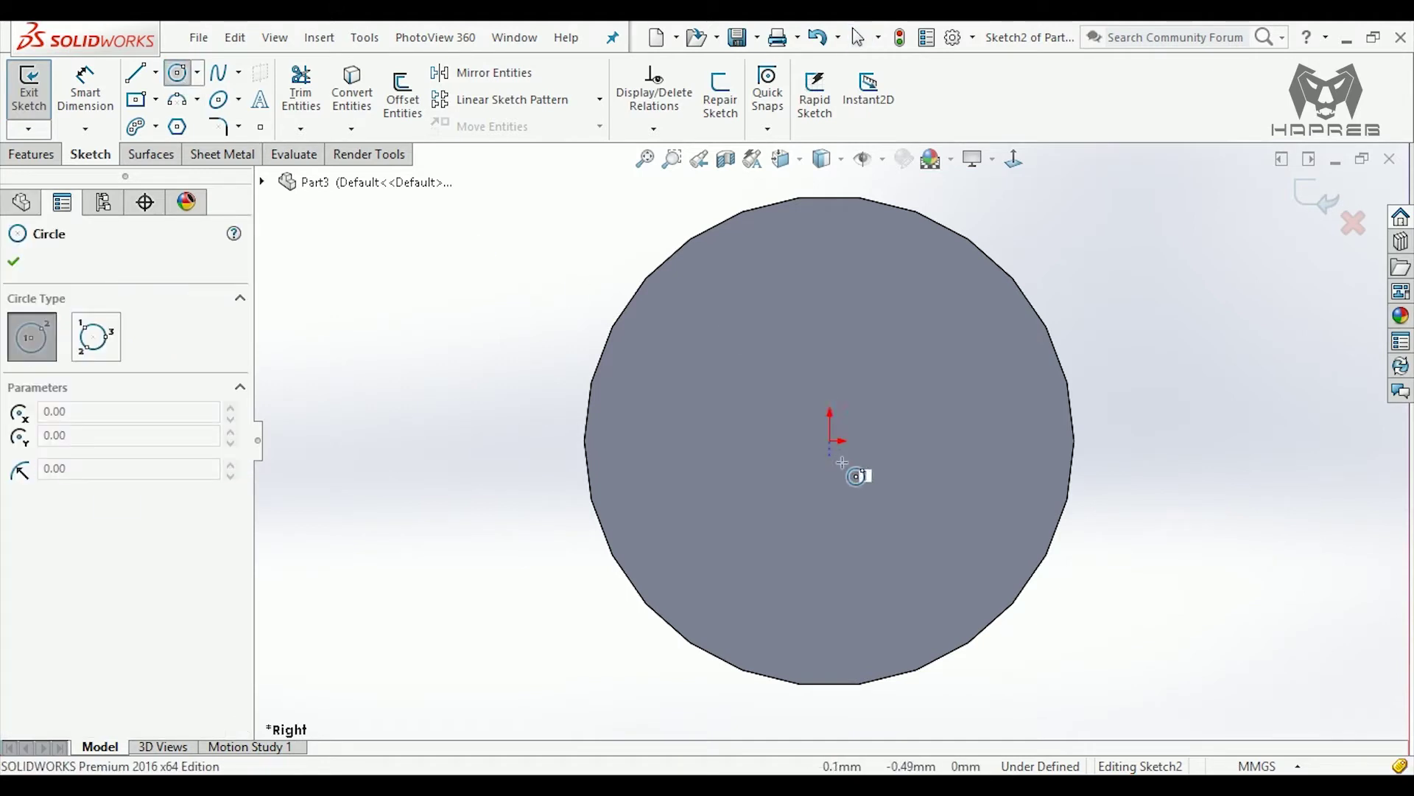
pyautogui.click(830, 441)
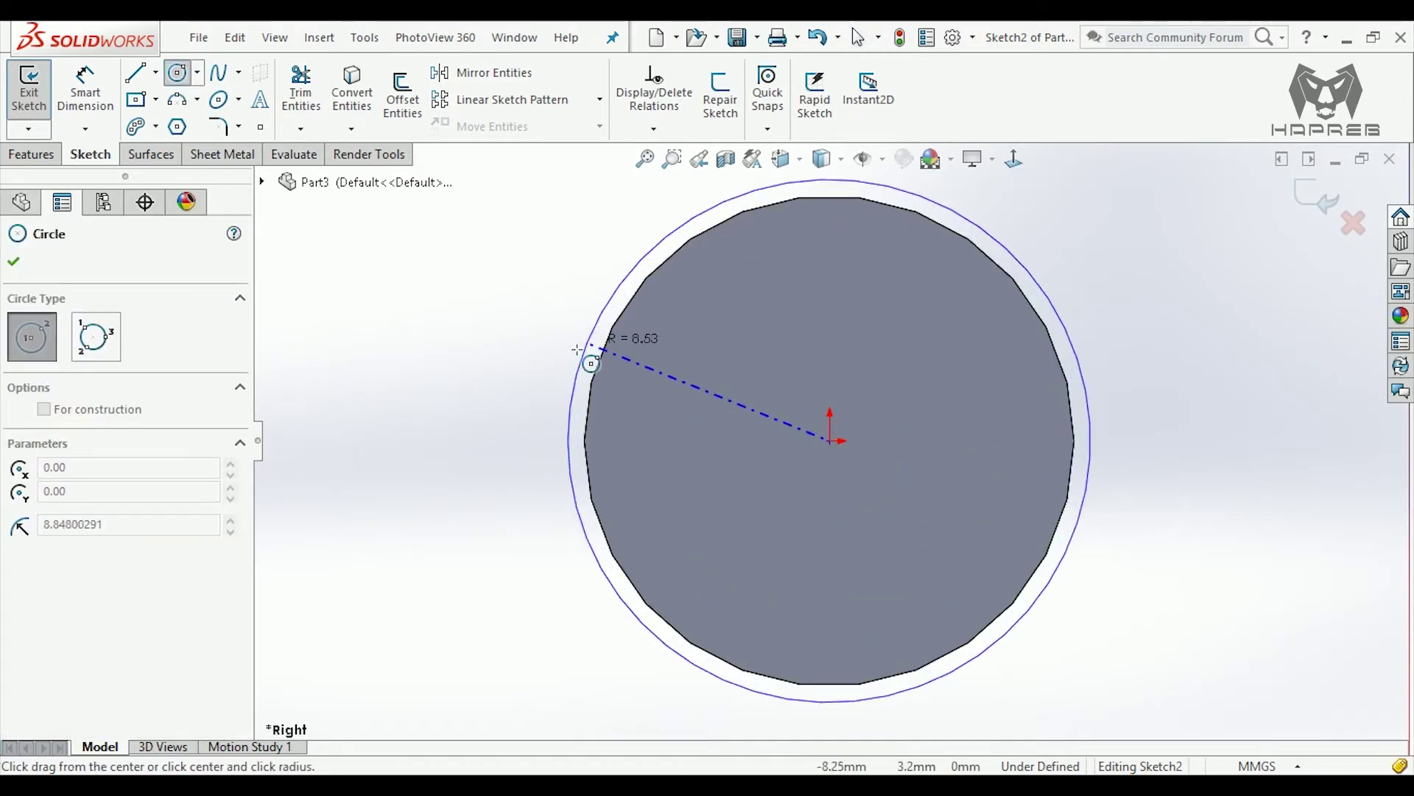
pyautogui.click(569, 346)
pyautogui.press('Escape')
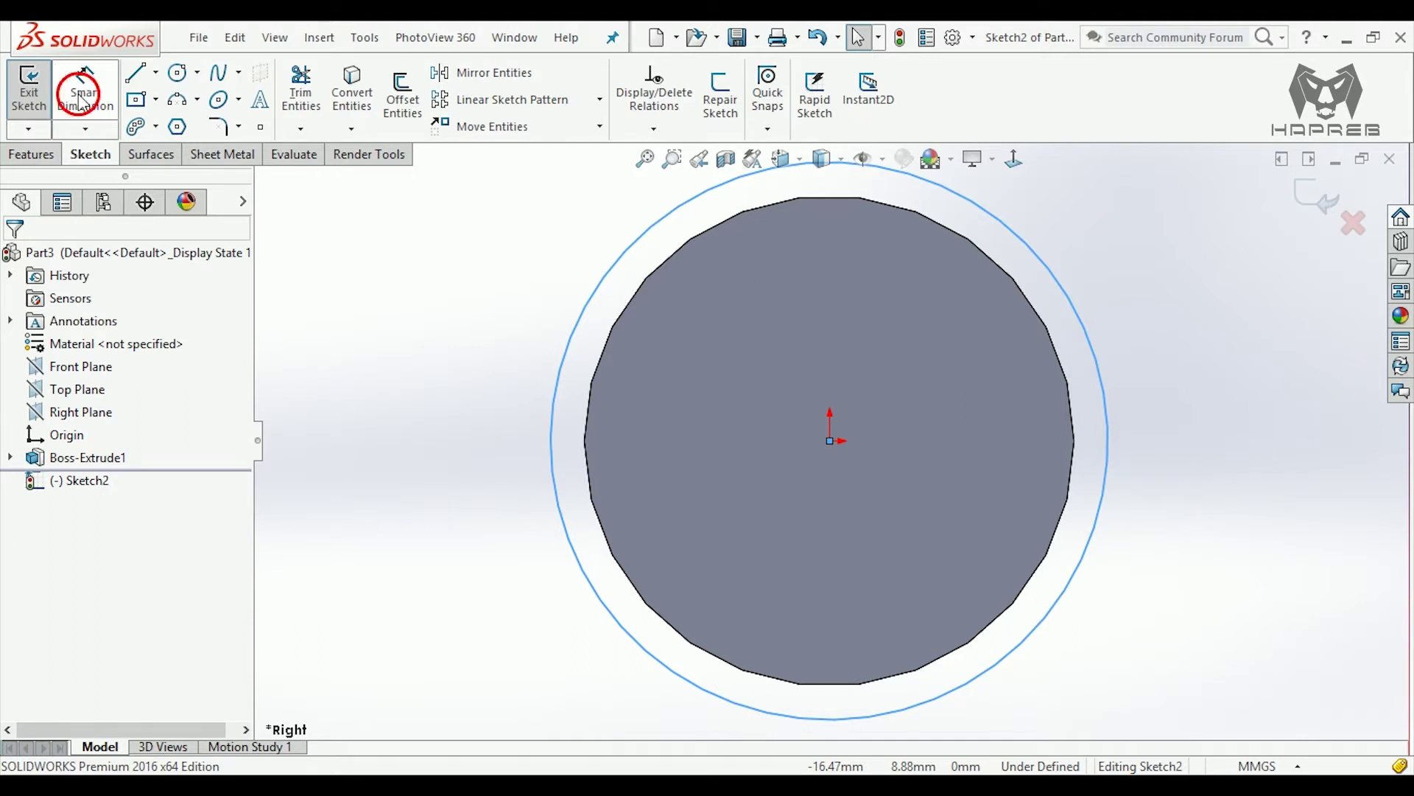
# - Dimension the new circle to a 20 mm diameter
pyautogui.click(82, 99)
pyautogui.click(572, 335)
pyautogui.click(527, 332)
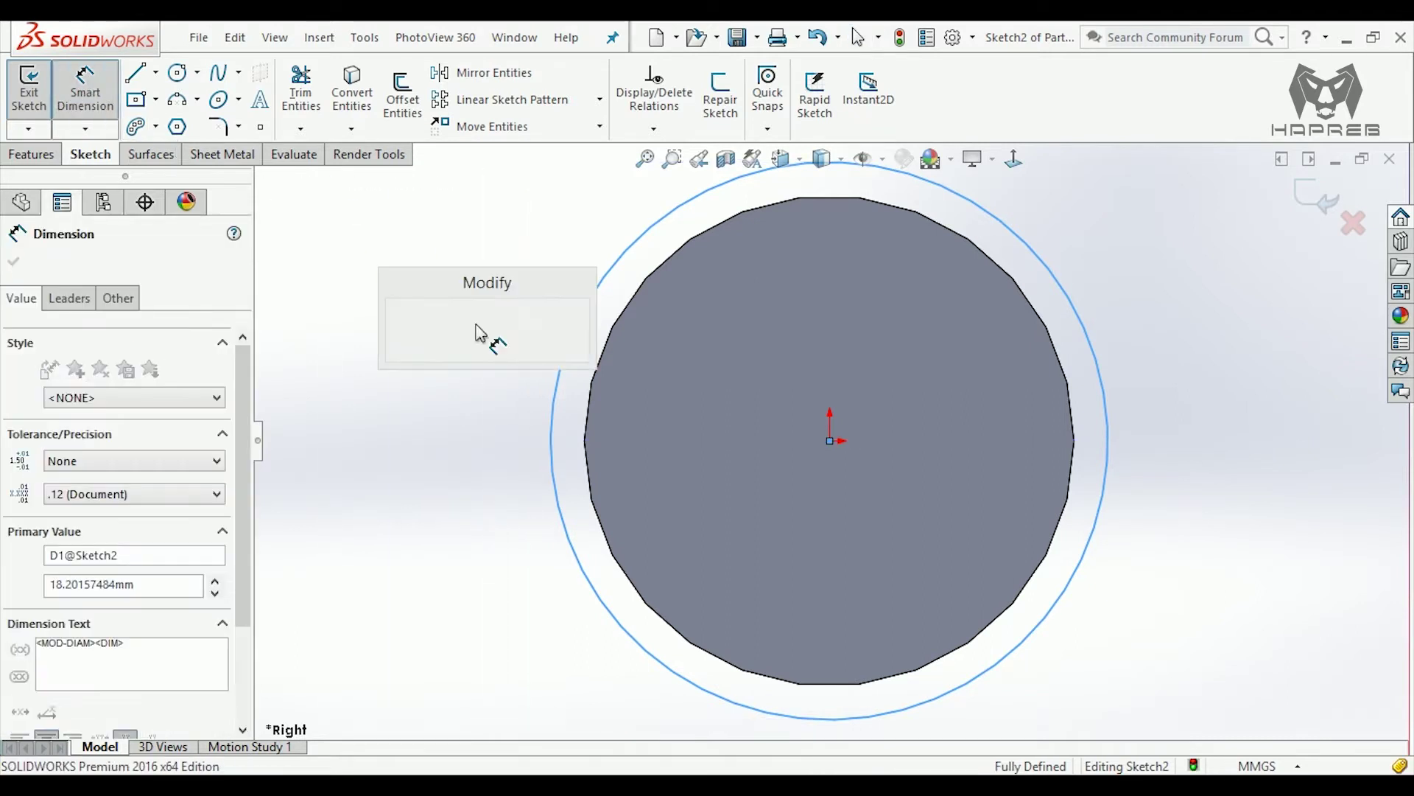
pyautogui.write('20')
pyautogui.press('Return')
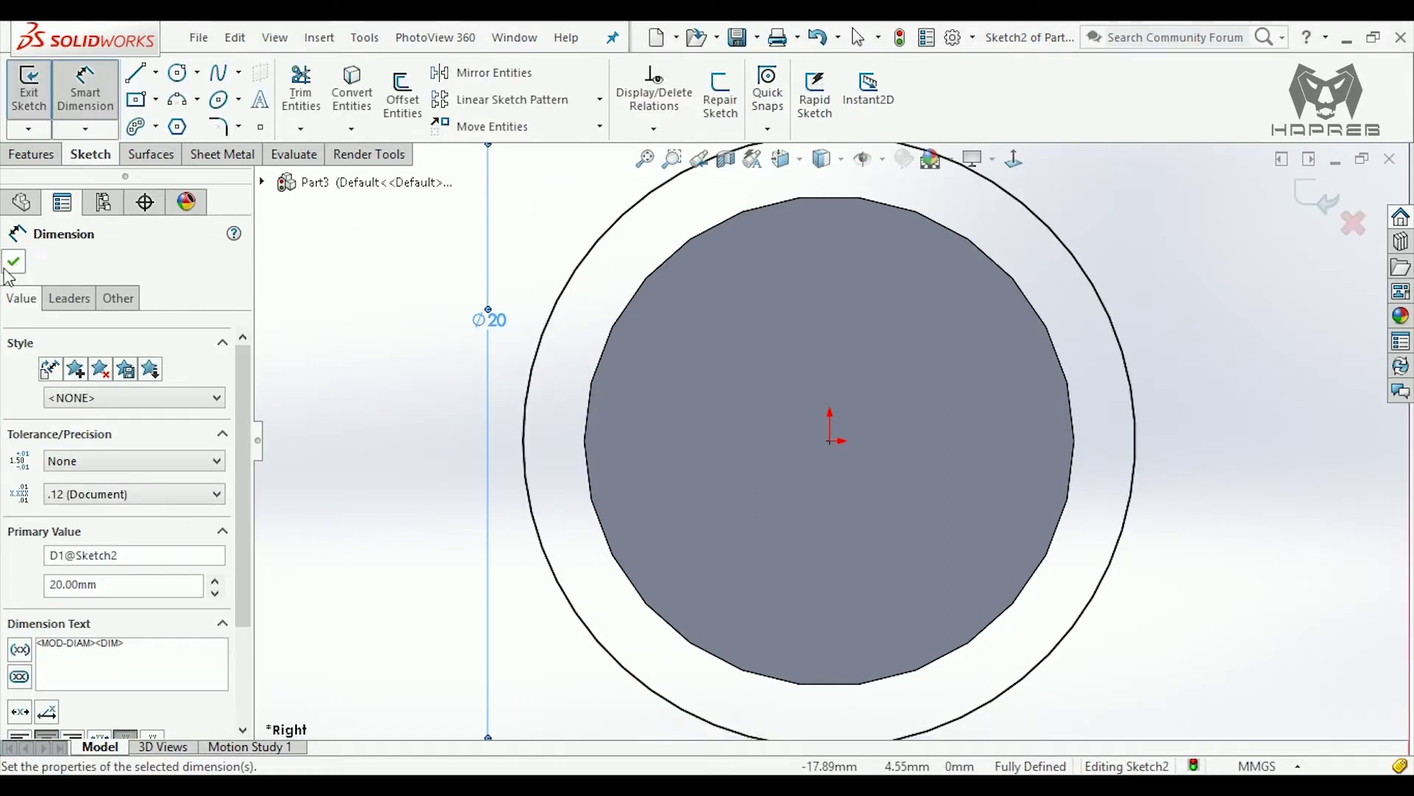
pyautogui.click(11, 265)
pyautogui.scroll(-1, 410, 390)
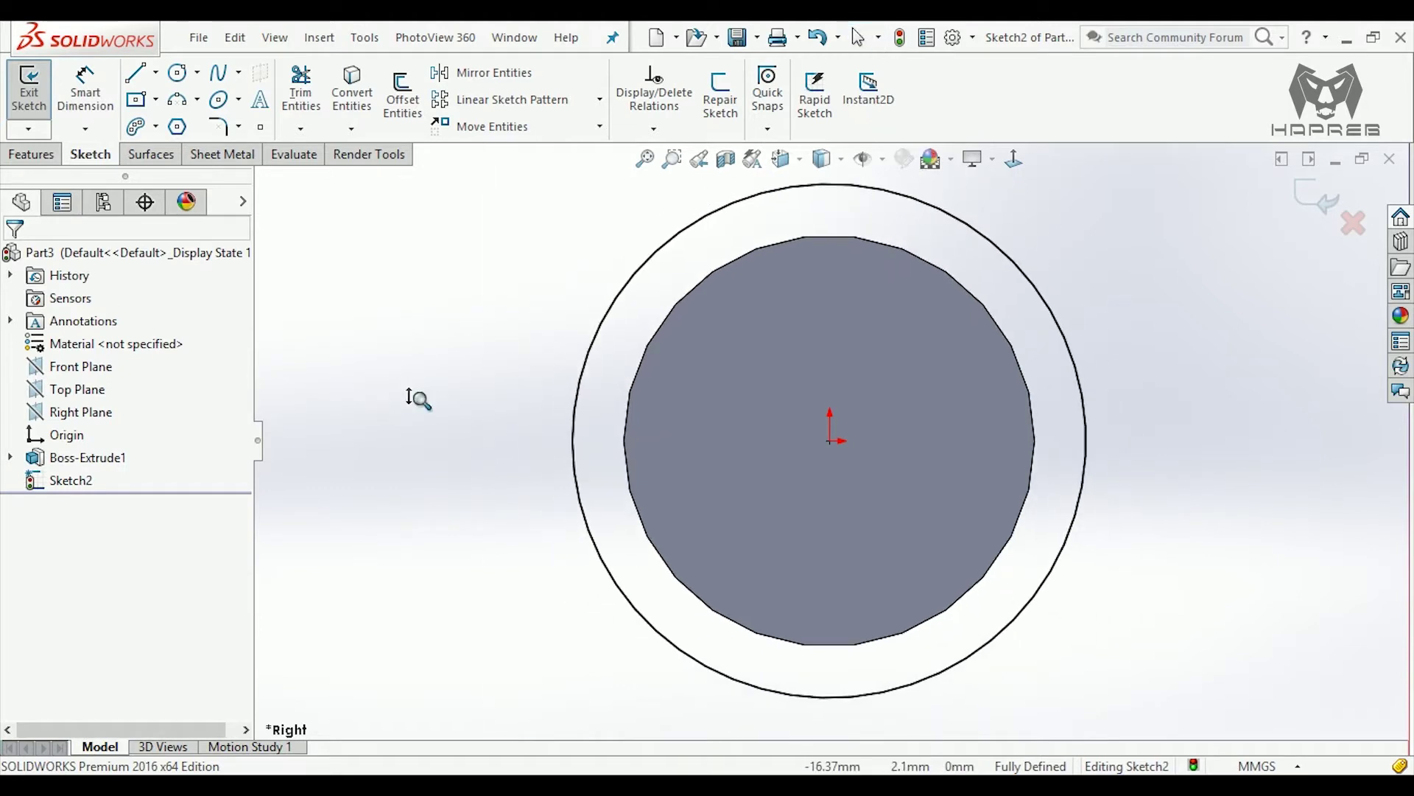
pyautogui.scroll(-2, 965, 574)
pyautogui.keyDown('ctrl'); pyautogui.moveTo(1053, 582); pyautogui.dragTo(1020, 497, button='middle'); pyautogui.keyUp('ctrl')
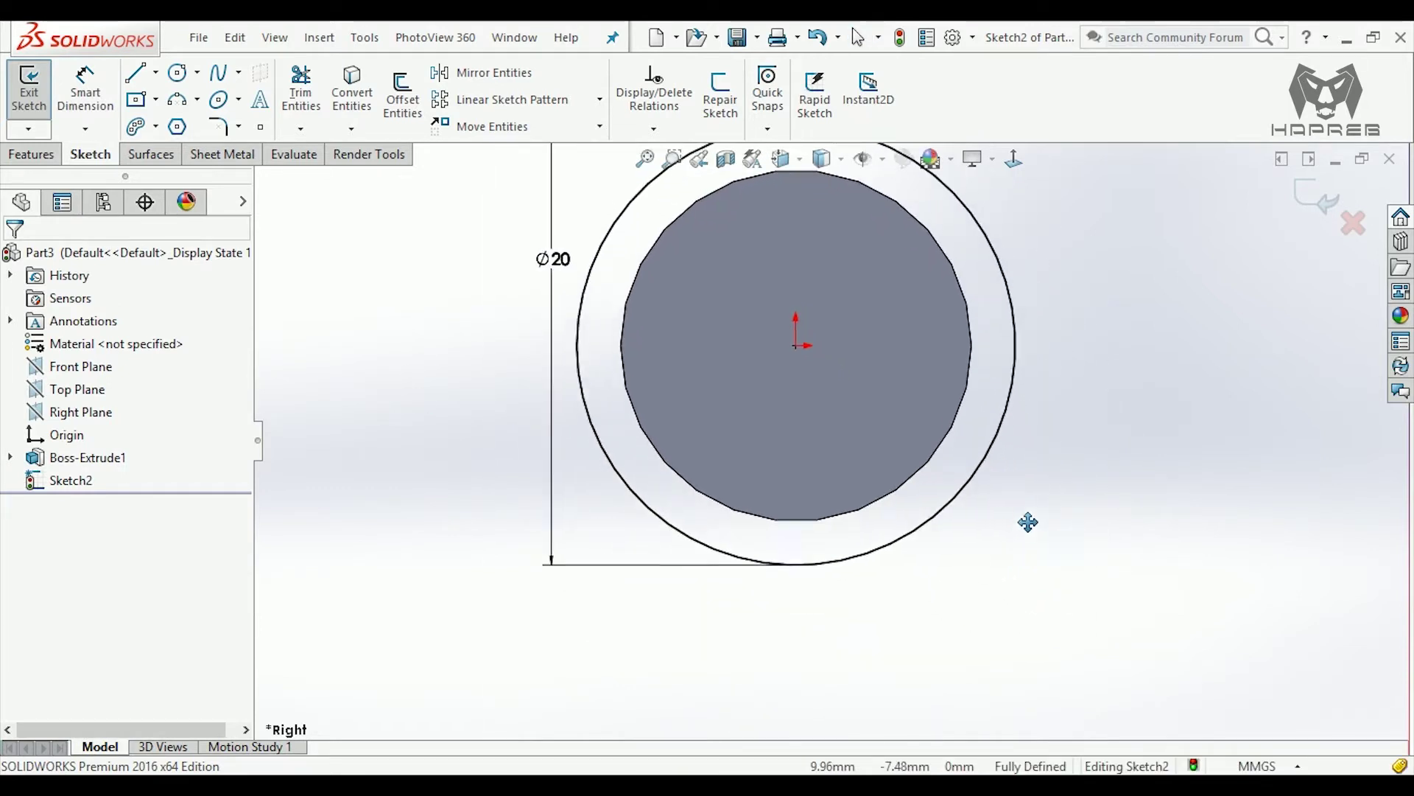
# - Draw two centerlines from the origin out to the Ø20 circle
pyautogui.click(154, 73)
pyautogui.click(197, 129)
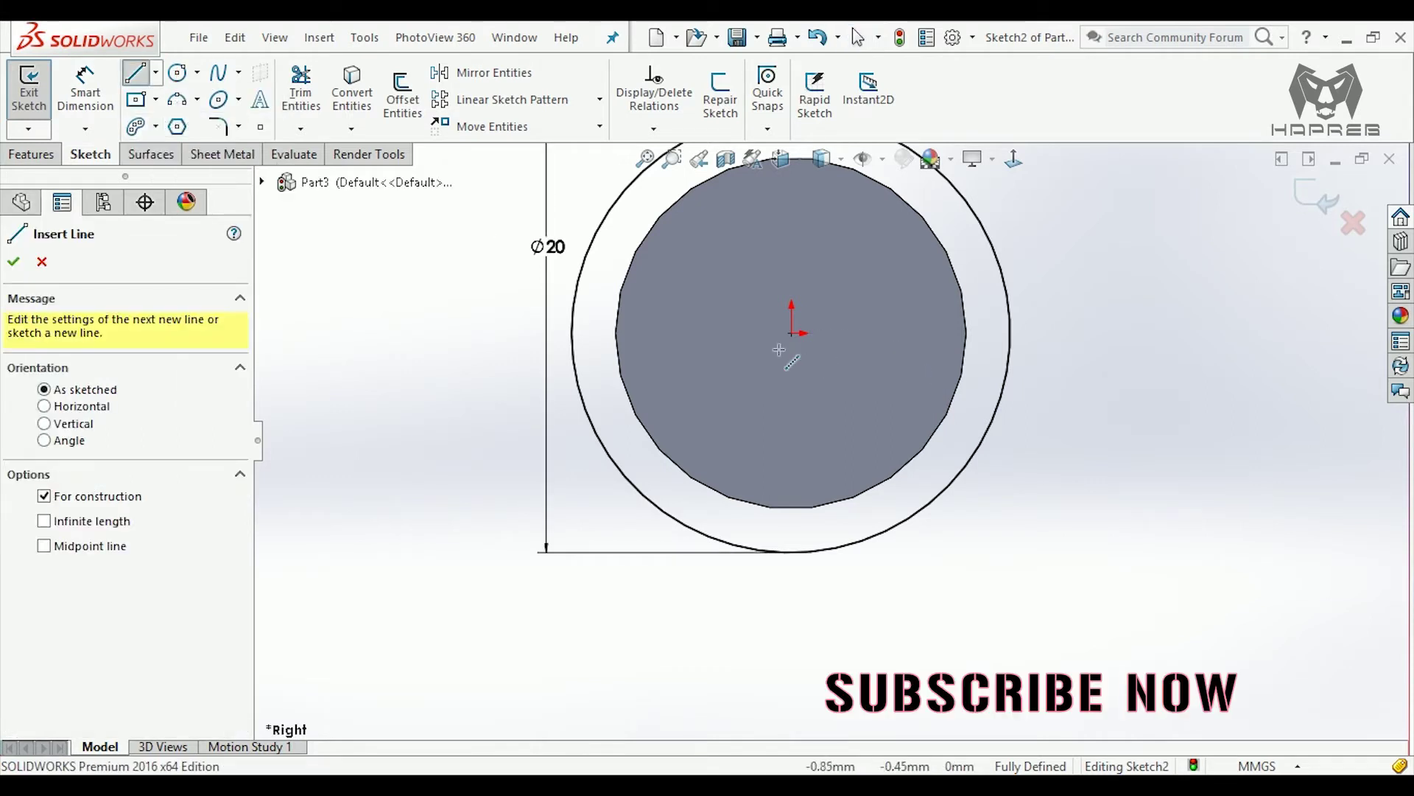
pyautogui.click(796, 335)
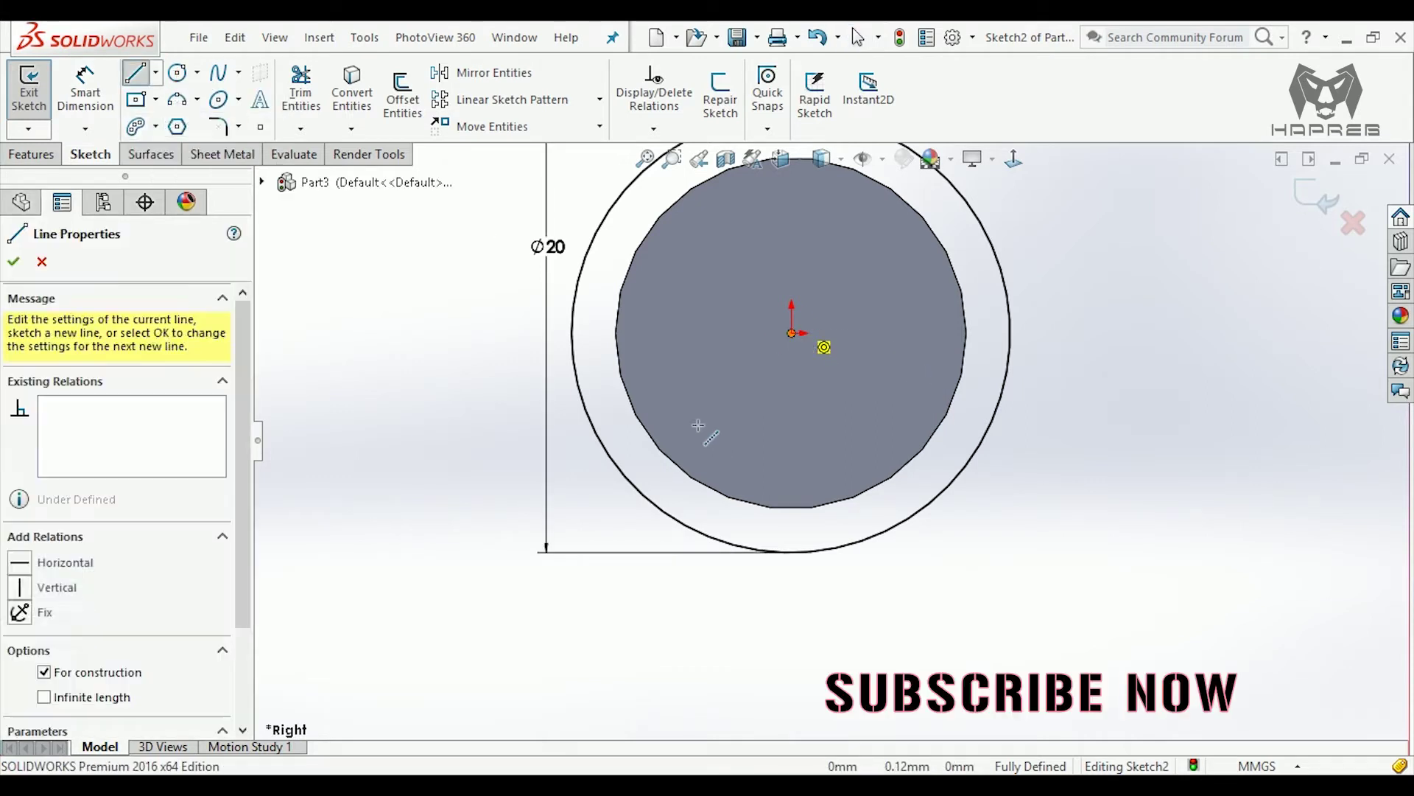
pyautogui.click(625, 478)
pyautogui.press('Escape')
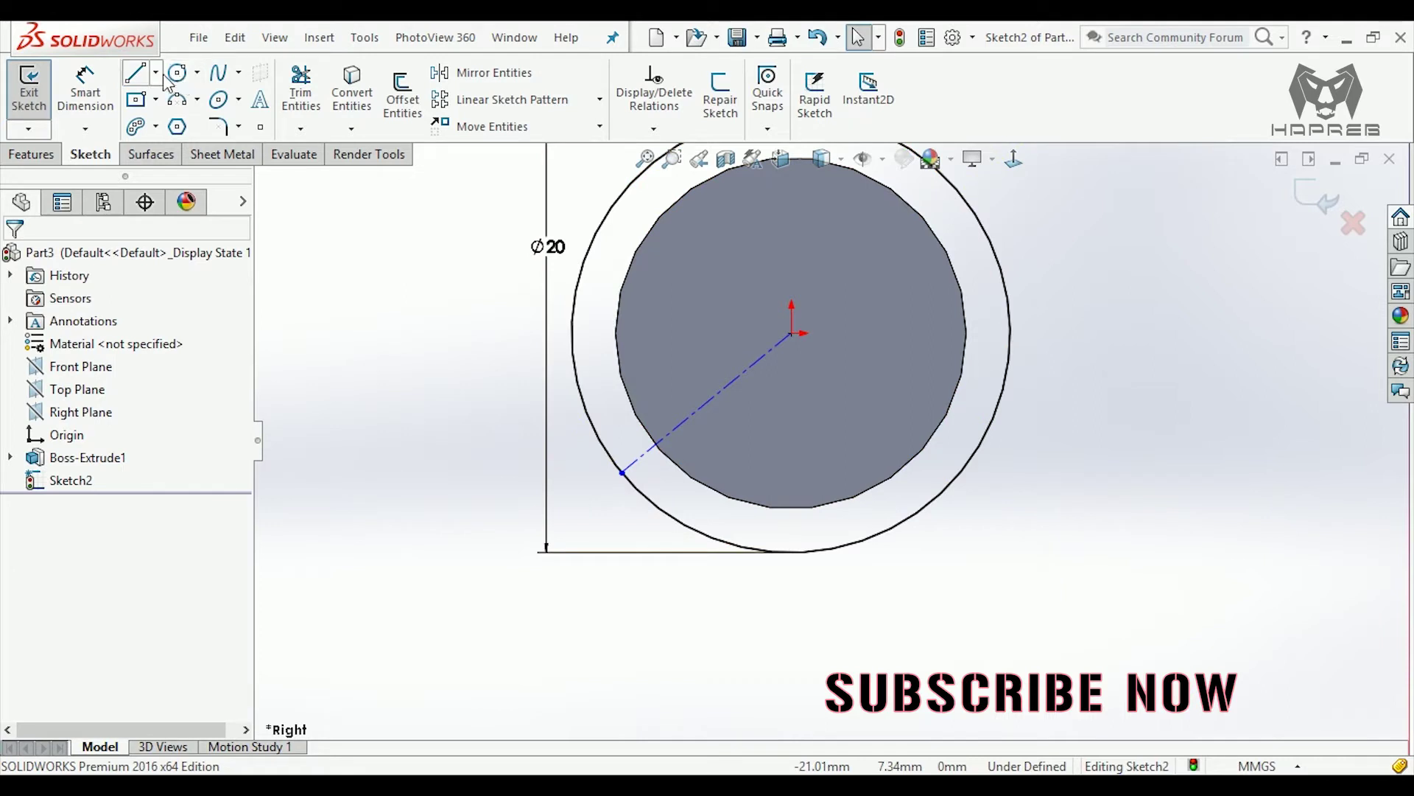
pyautogui.click(156, 73)
pyautogui.click(193, 122)
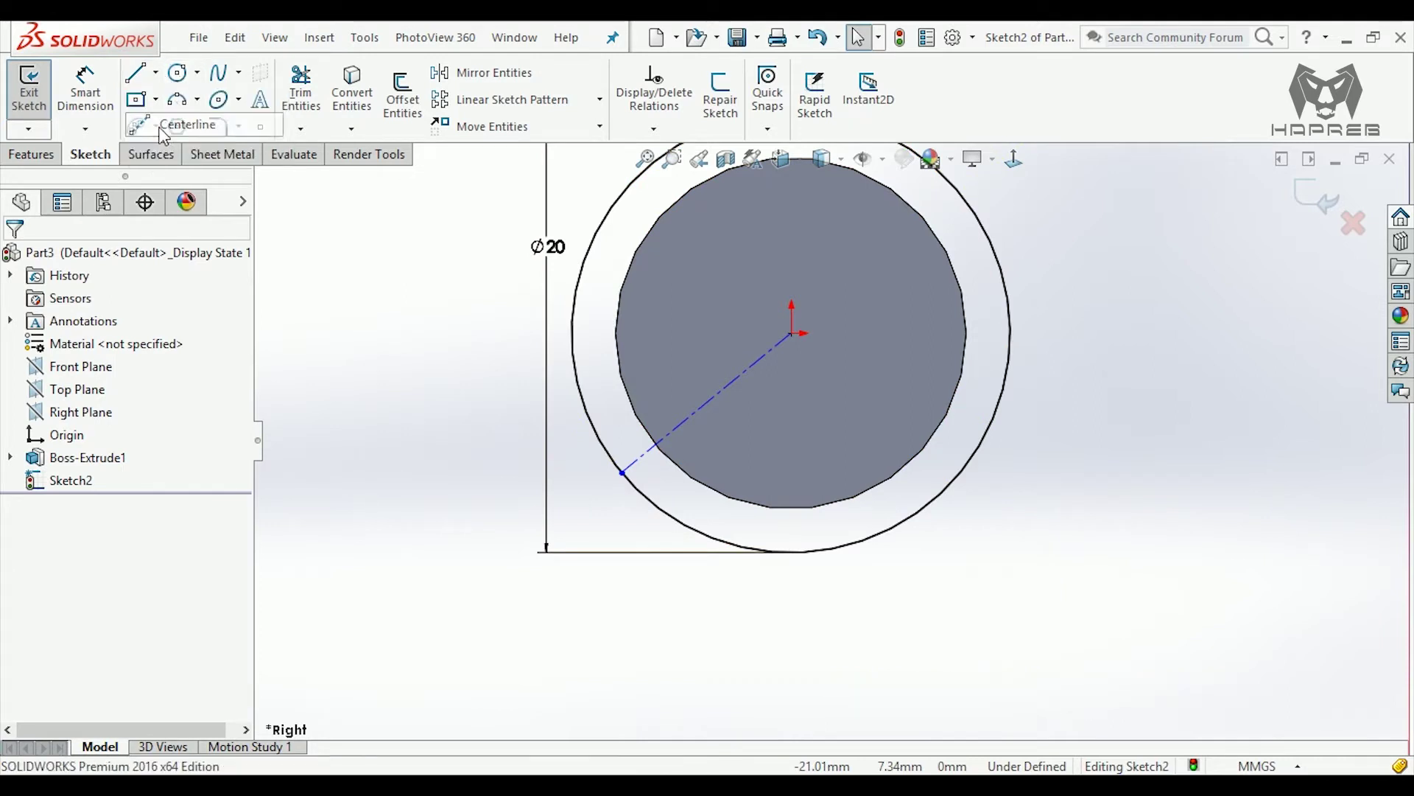
pyautogui.click(793, 335)
pyautogui.click(981, 442)
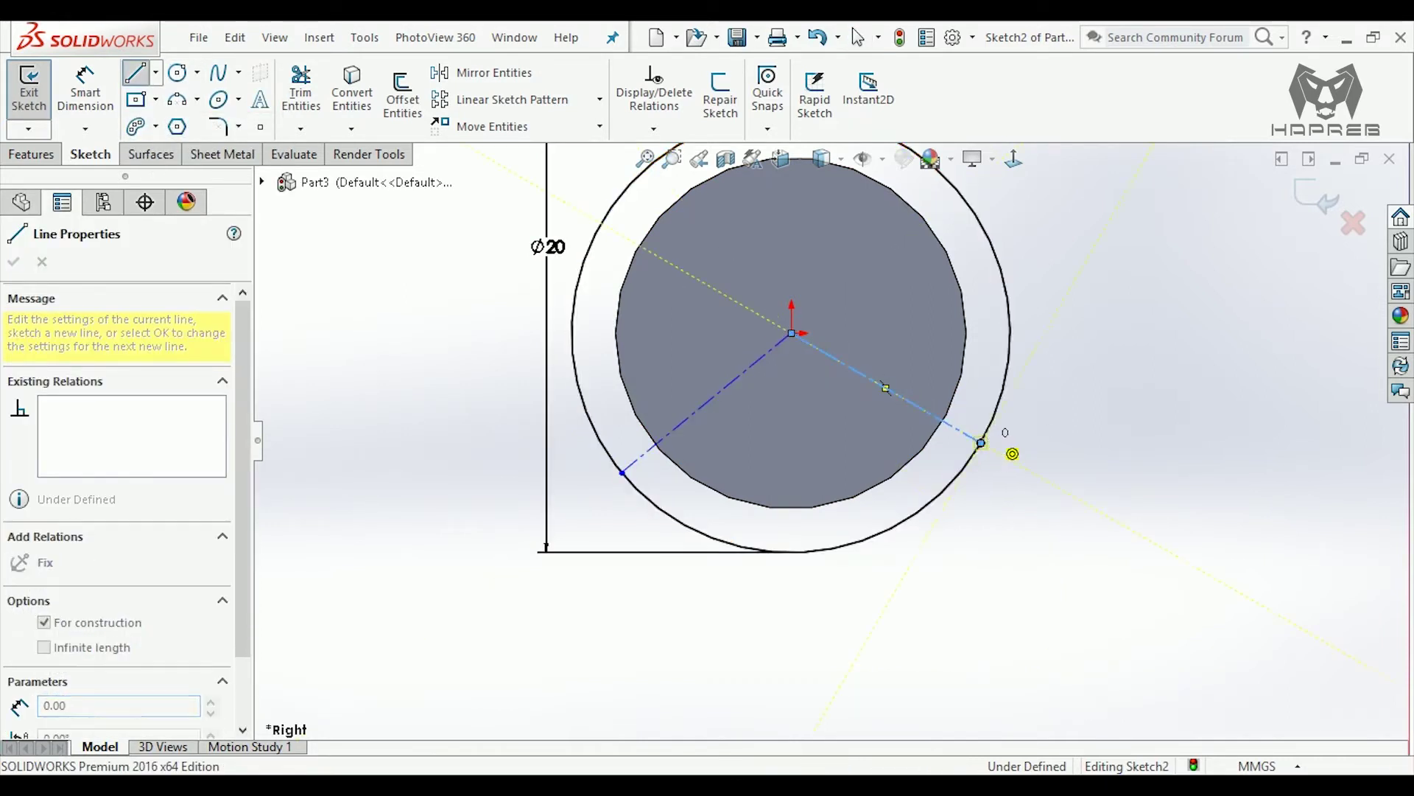
pyautogui.press('Escape')
# - Make the two line endpoints horizontal and add a vertical centerline below the origin
pyautogui.click(981, 444)
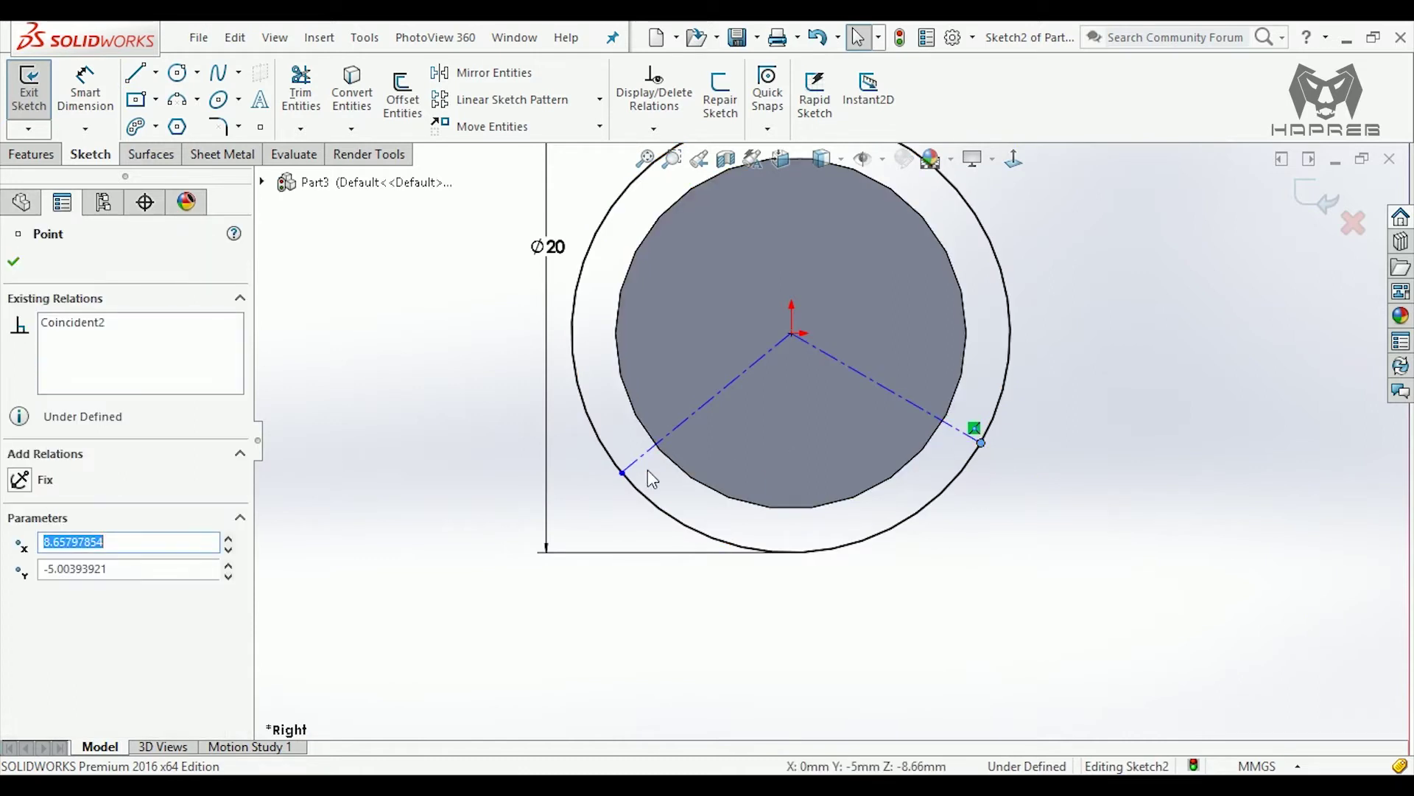
pyautogui.keyDown('ctrl'); pyautogui.click(622, 474); pyautogui.keyUp('ctrl')
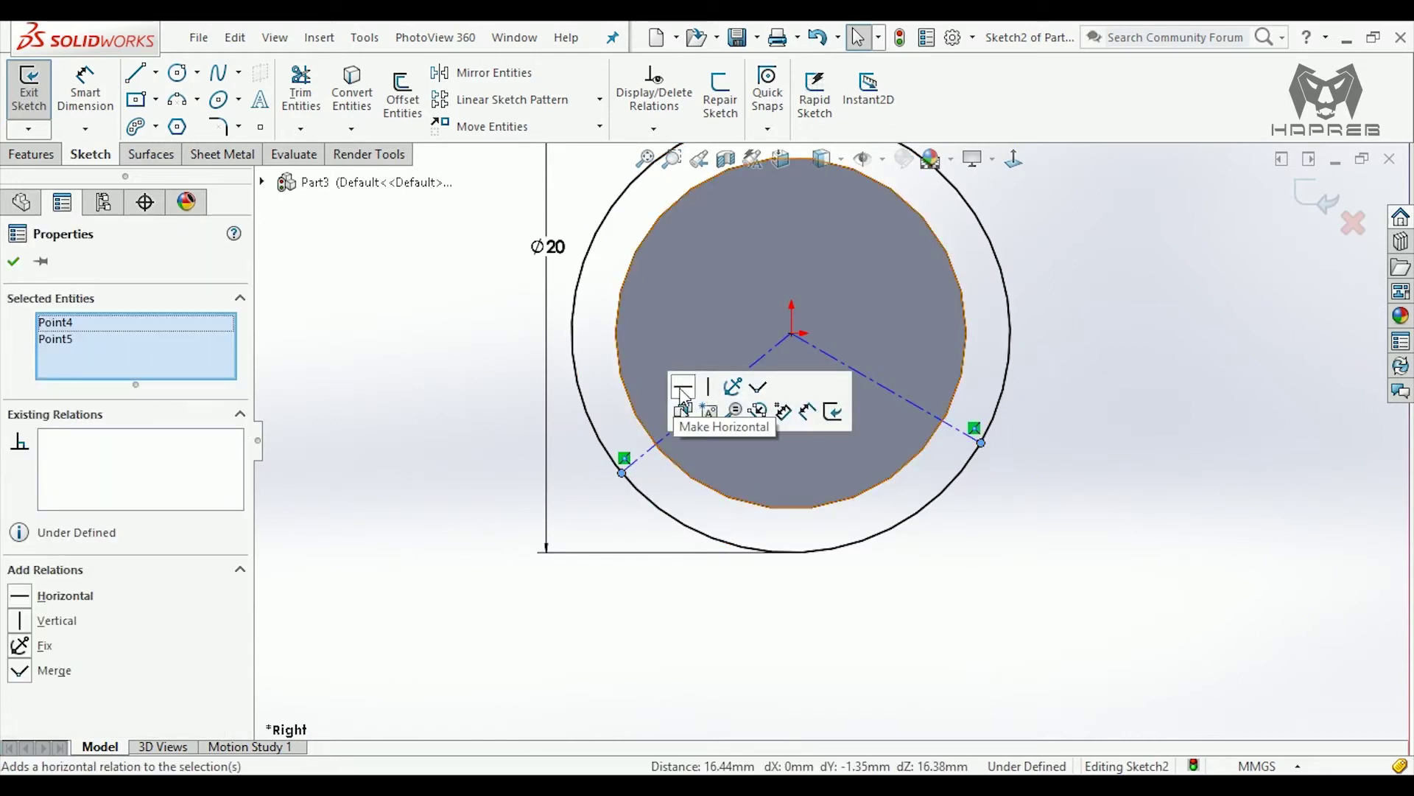
pyautogui.click(321, 240)
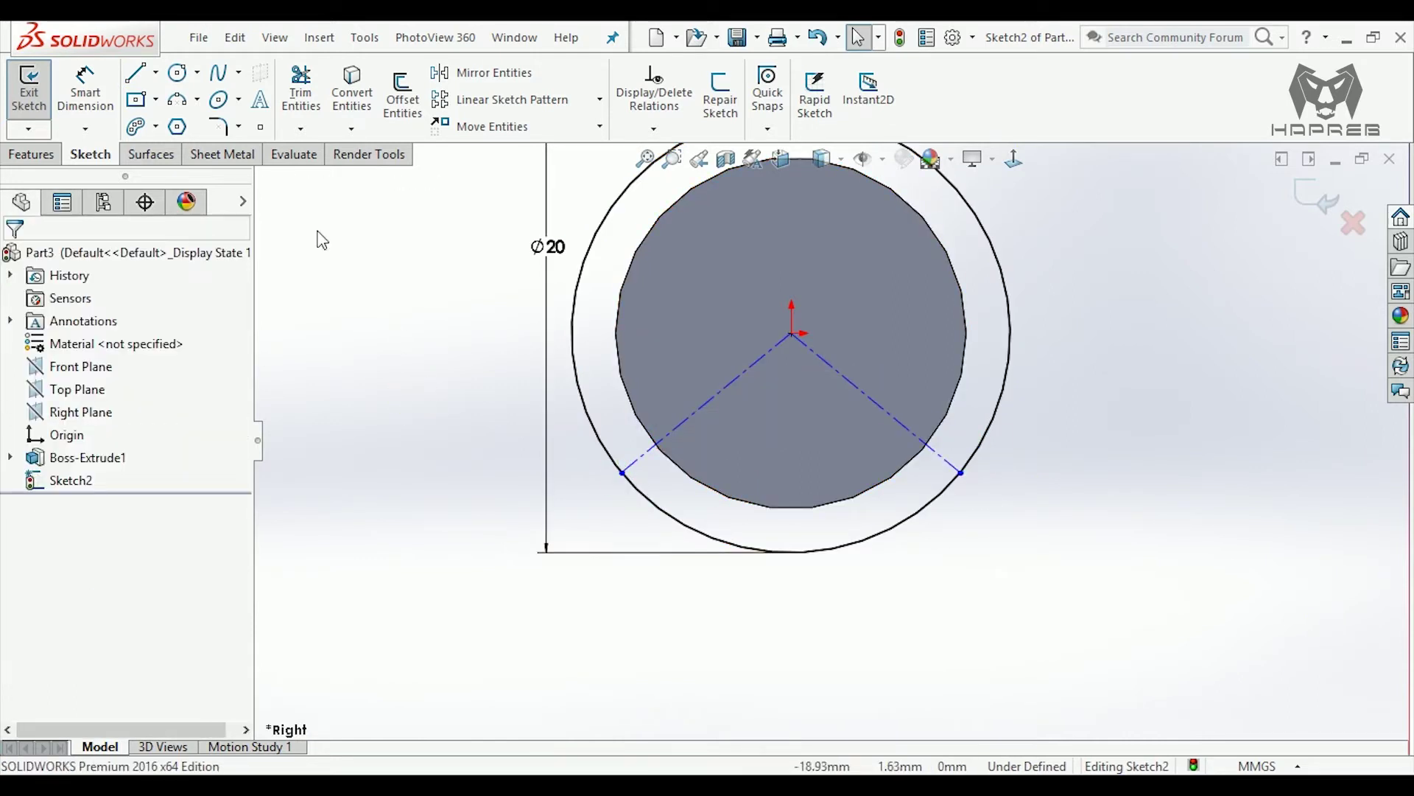
pyautogui.click(156, 72)
pyautogui.click(189, 120)
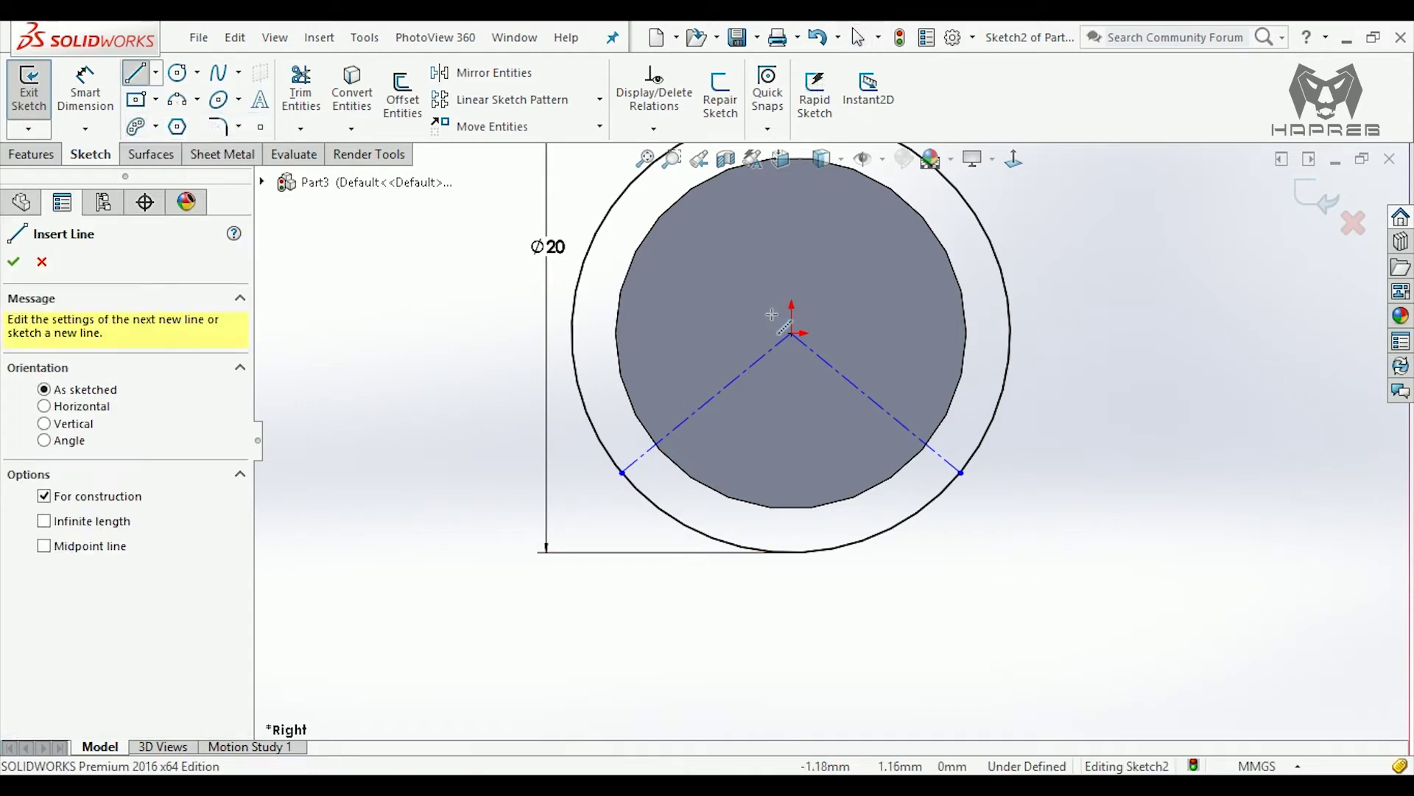
pyautogui.click(794, 335)
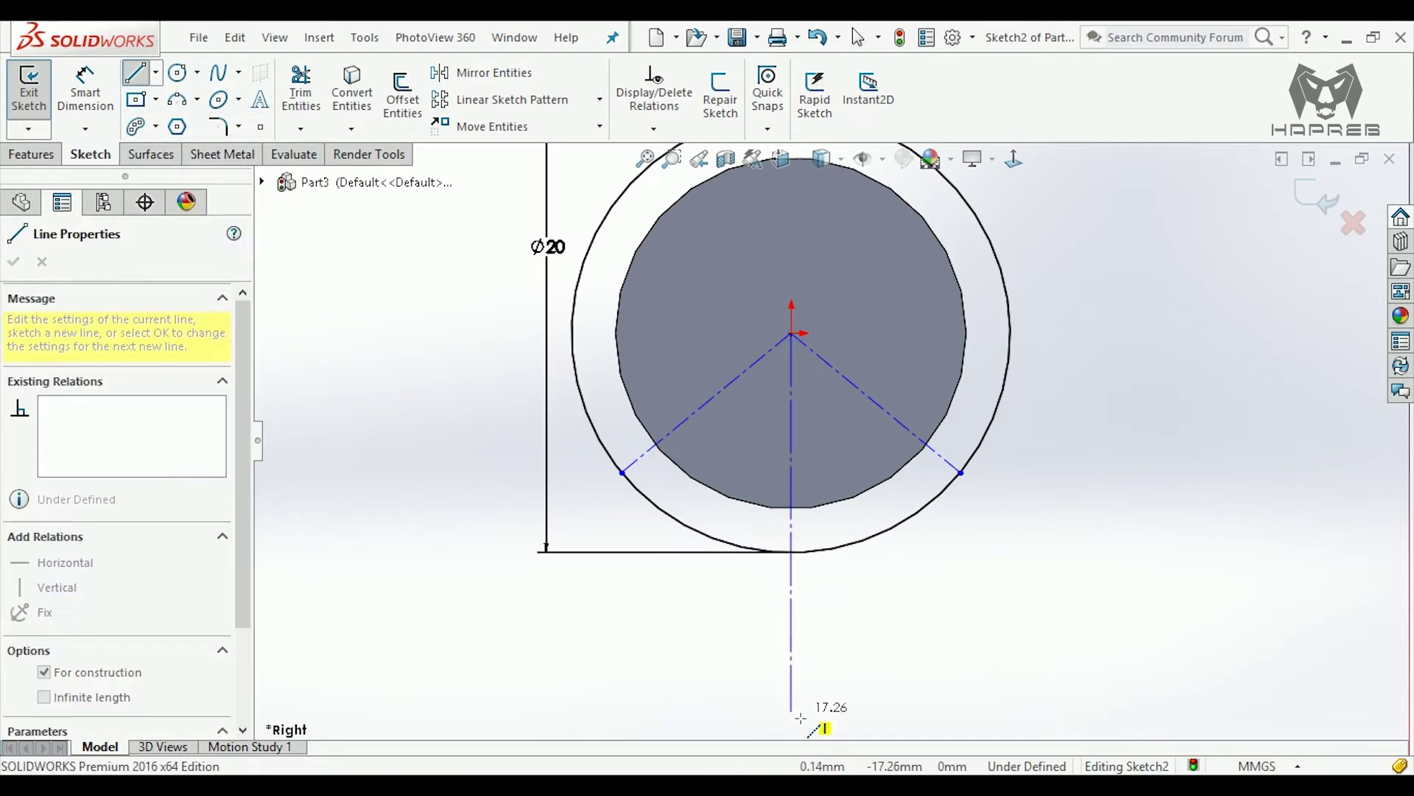
pyautogui.click(800, 718)
pyautogui.press('Escape')
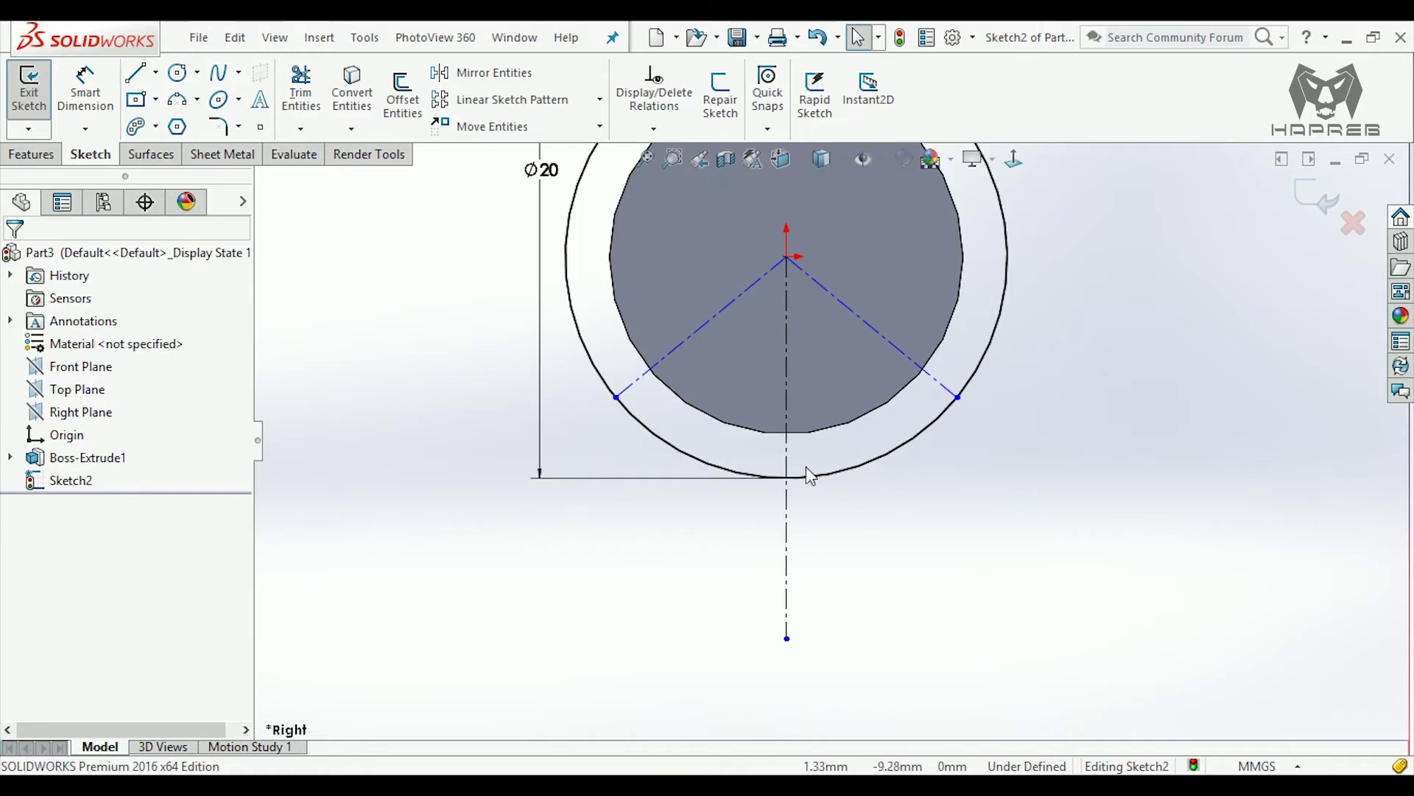
# - Dimension the angle between the two construction lines to 122°
pyautogui.click(59, 100)
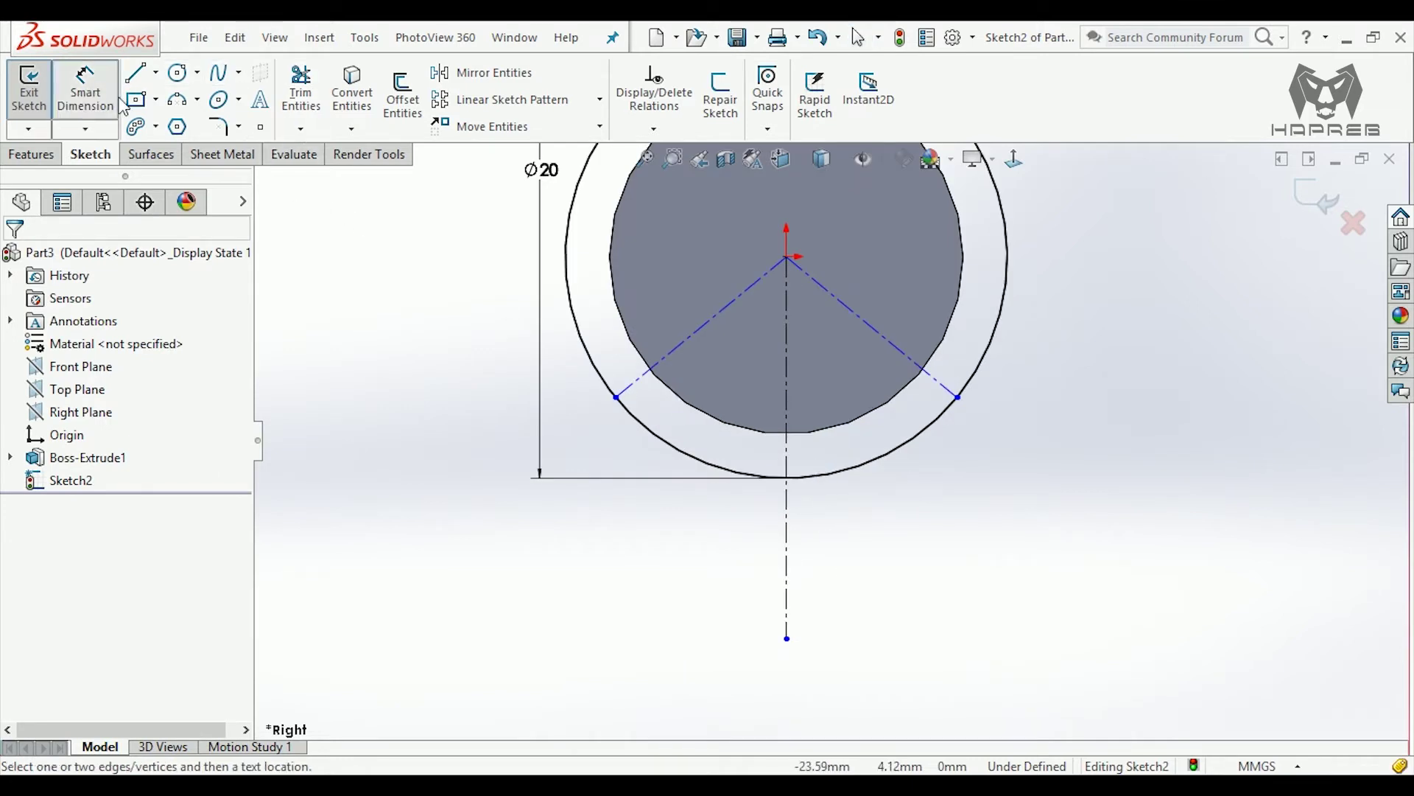
pyautogui.click(701, 331)
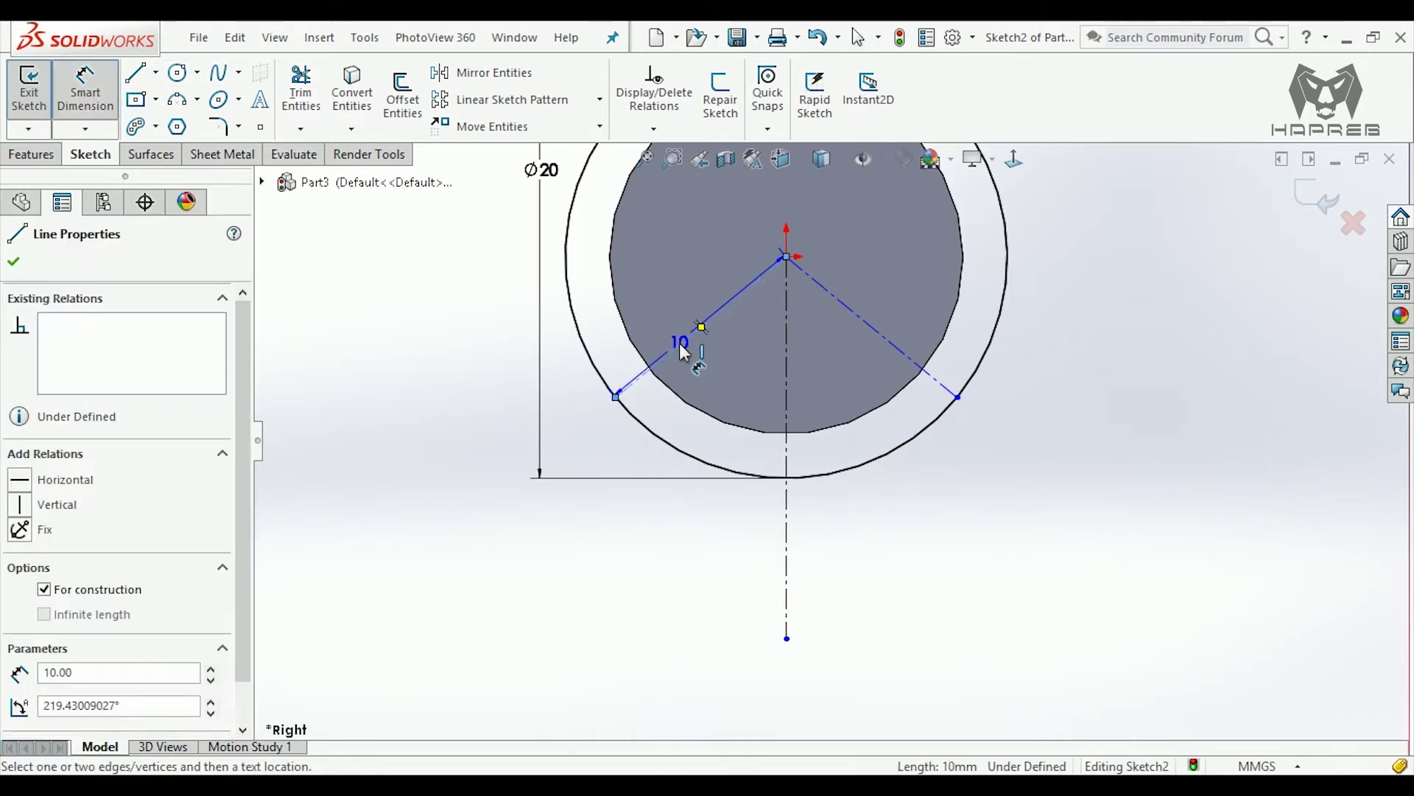
pyautogui.click(893, 342)
pyautogui.click(830, 370)
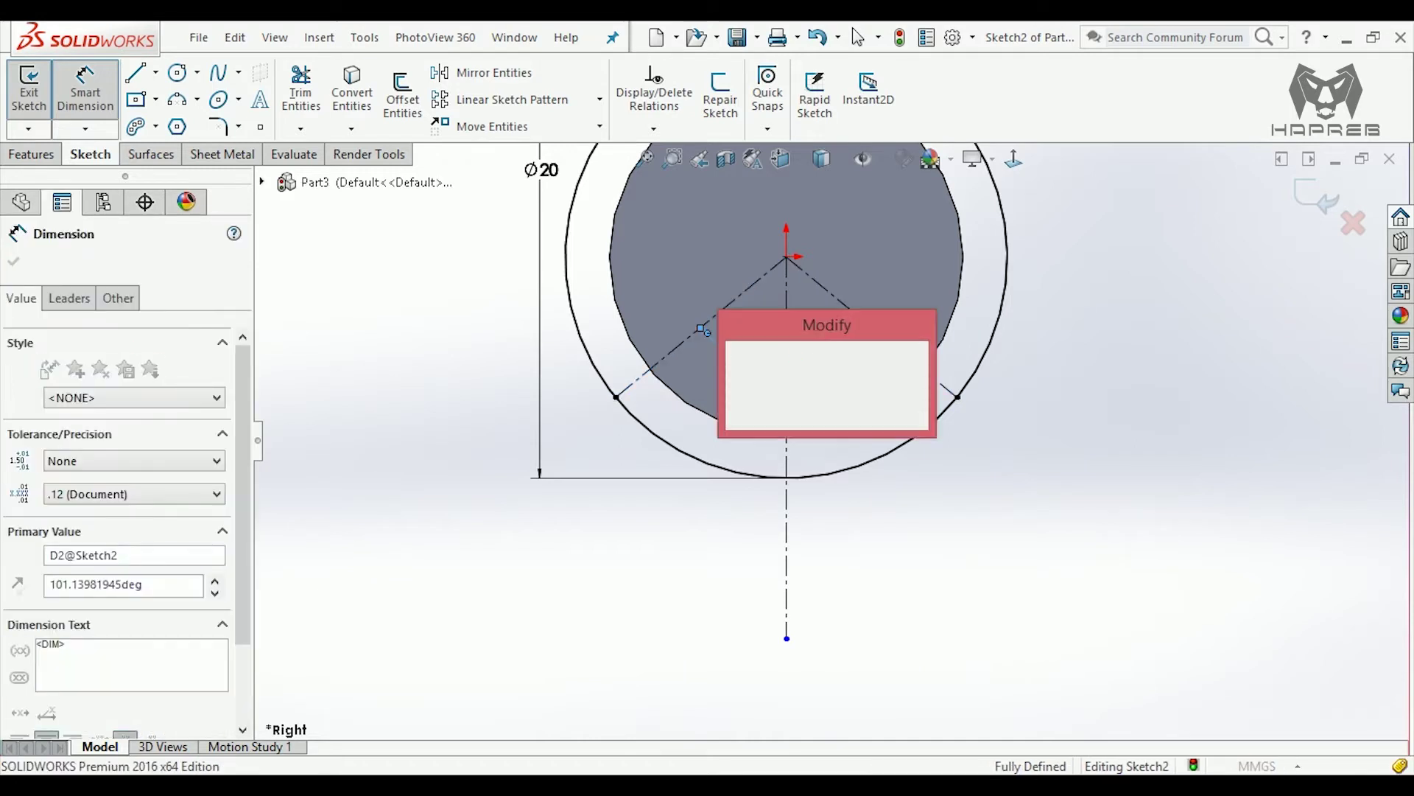
pyautogui.write('122')
pyautogui.press('Return')
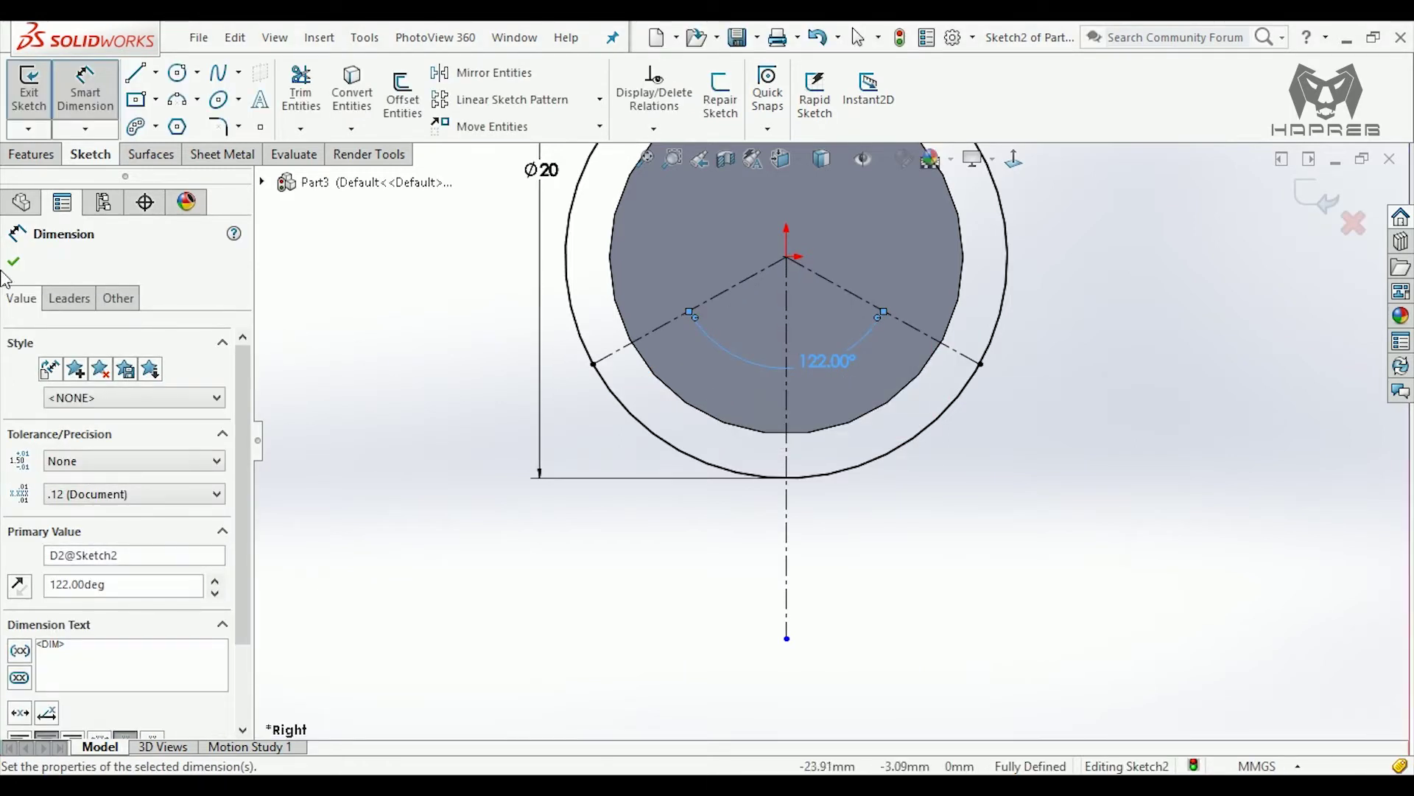
pyautogui.click(15, 260)
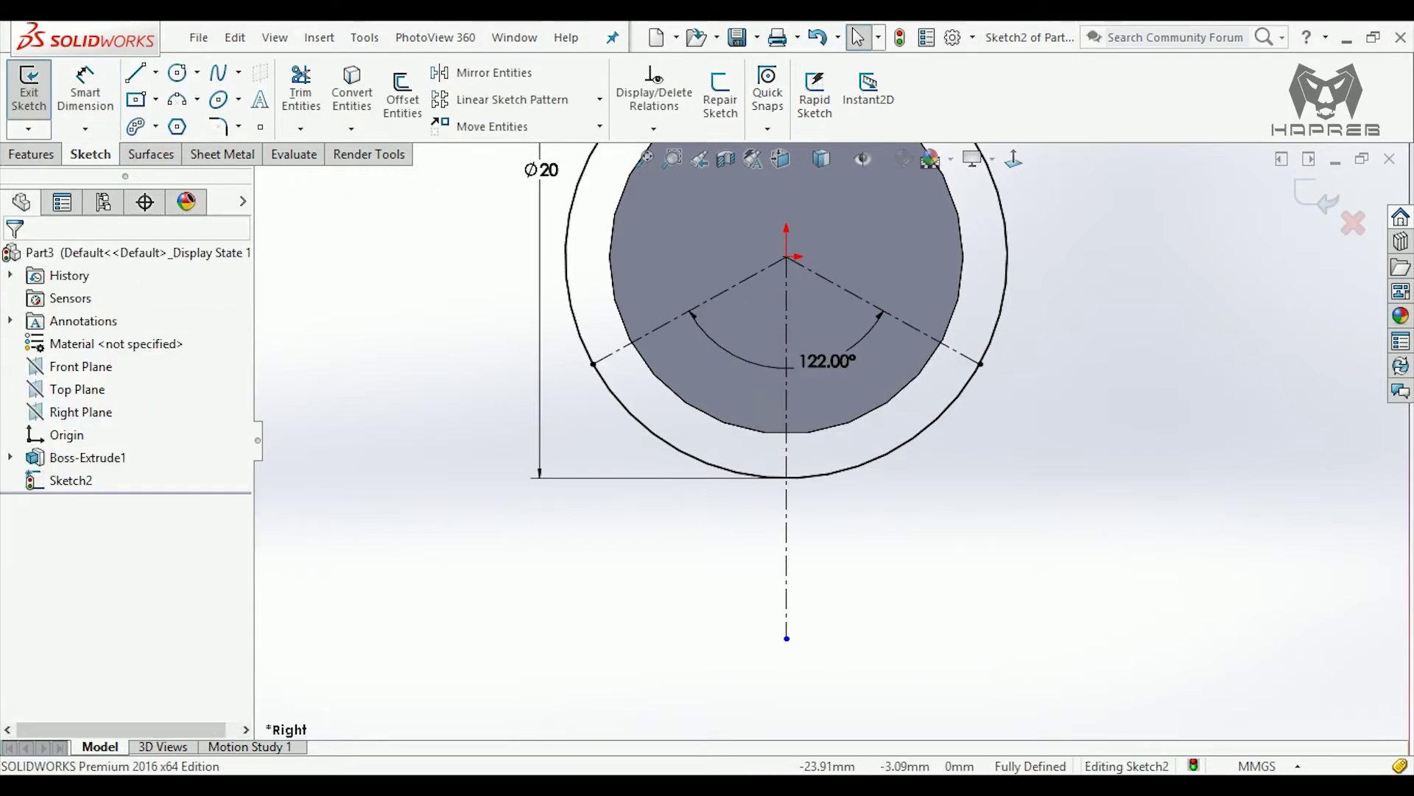
# - Trim the lower outer arc and draw two flank lines joined by a rounded tip arc
pyautogui.click(284, 105)
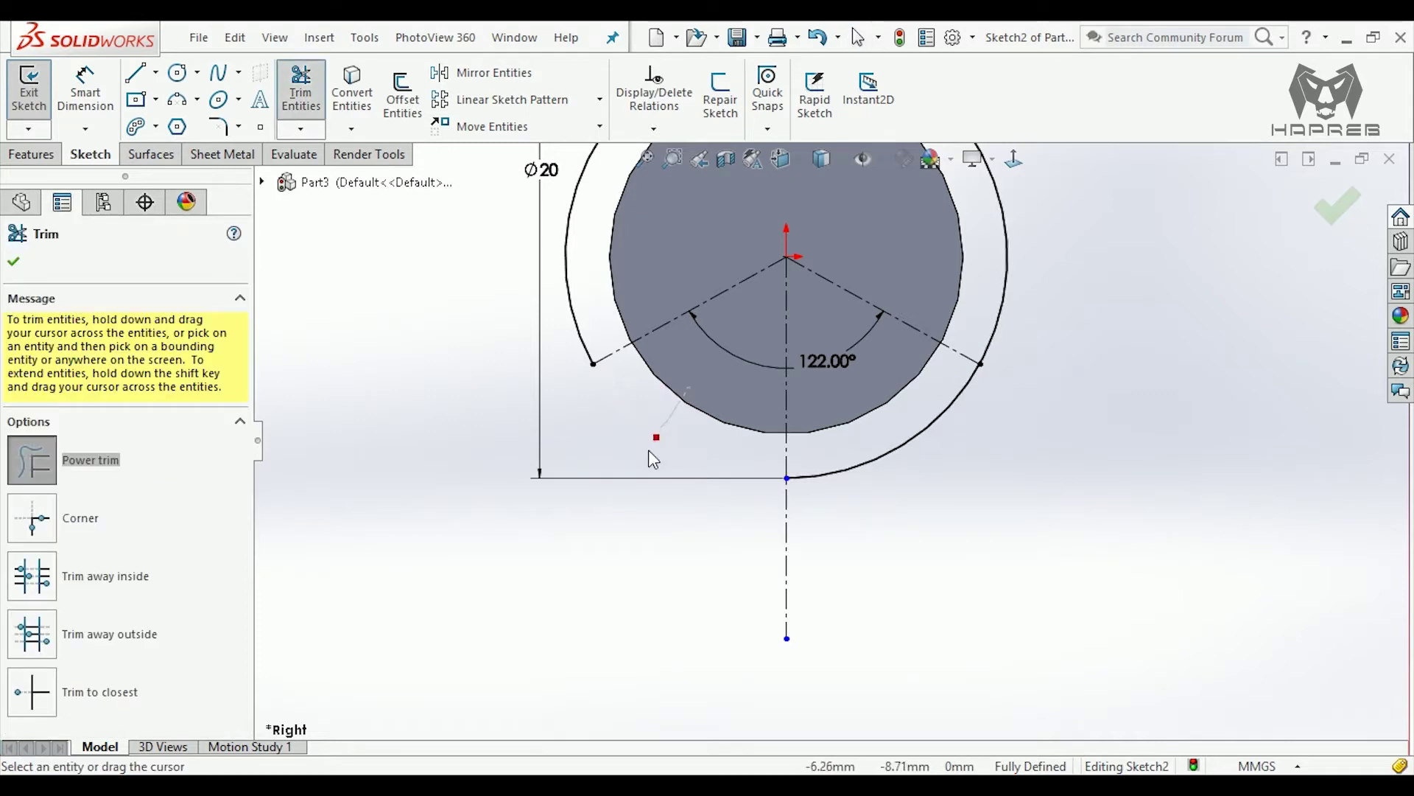
pyautogui.click(15, 261)
pyautogui.click(134, 76)
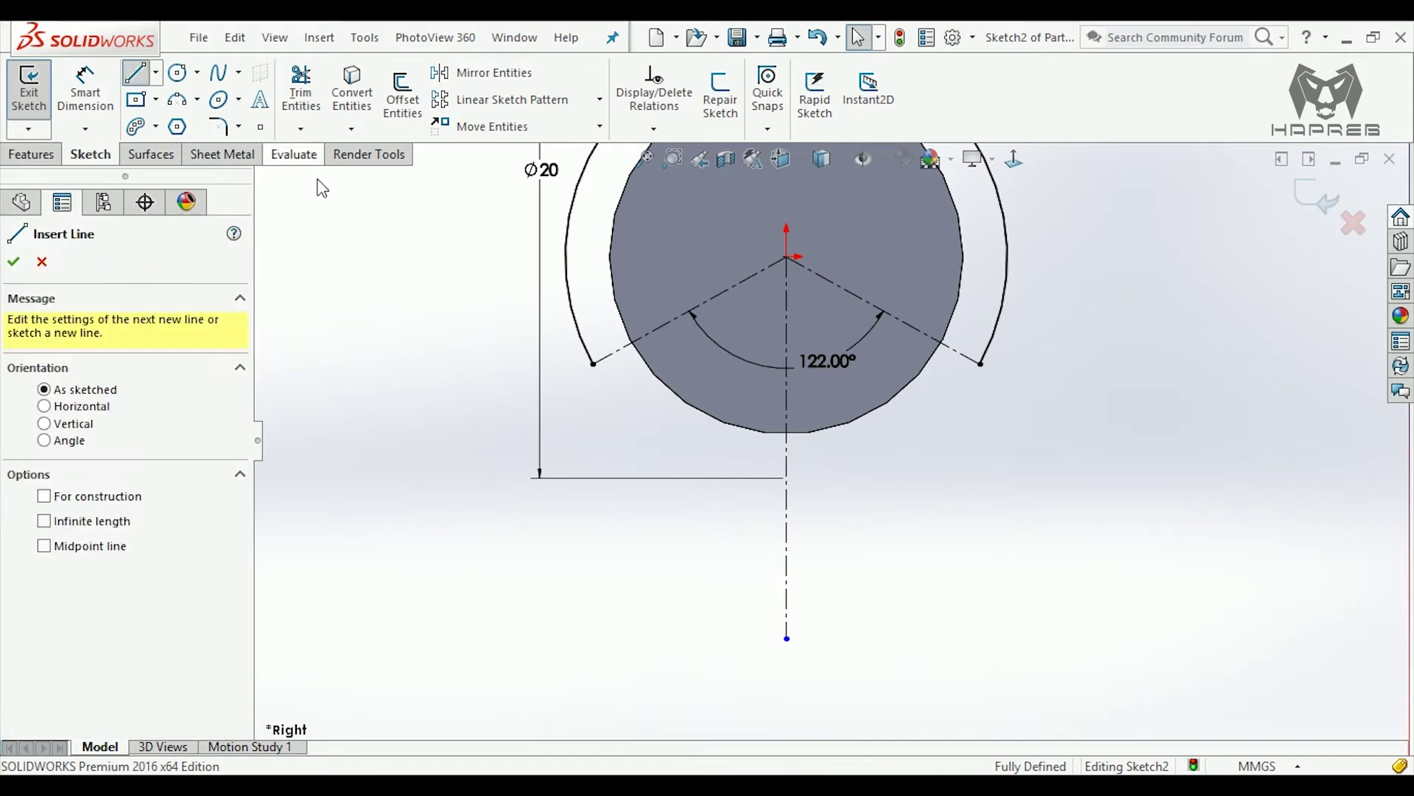
pyautogui.click(596, 366)
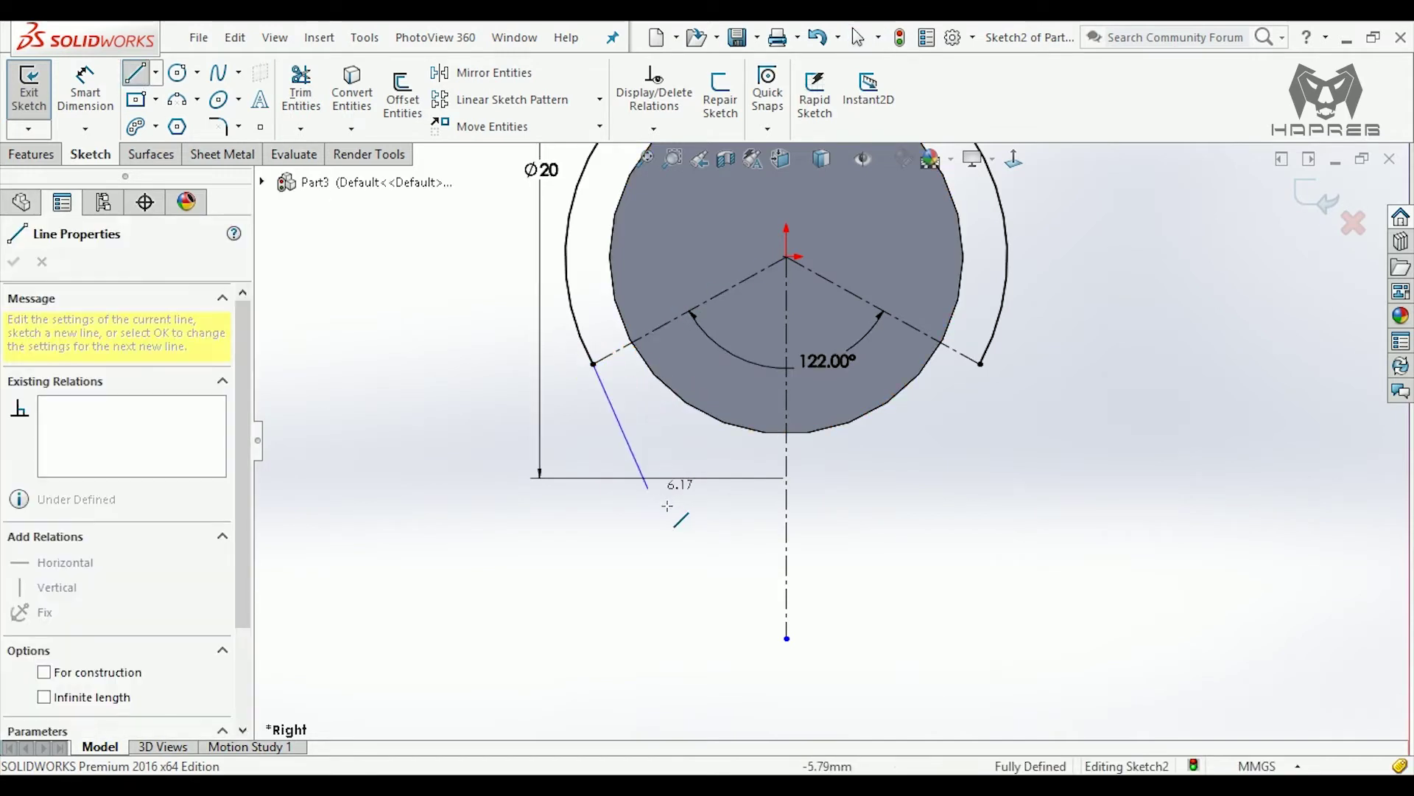
pyautogui.click(705, 578)
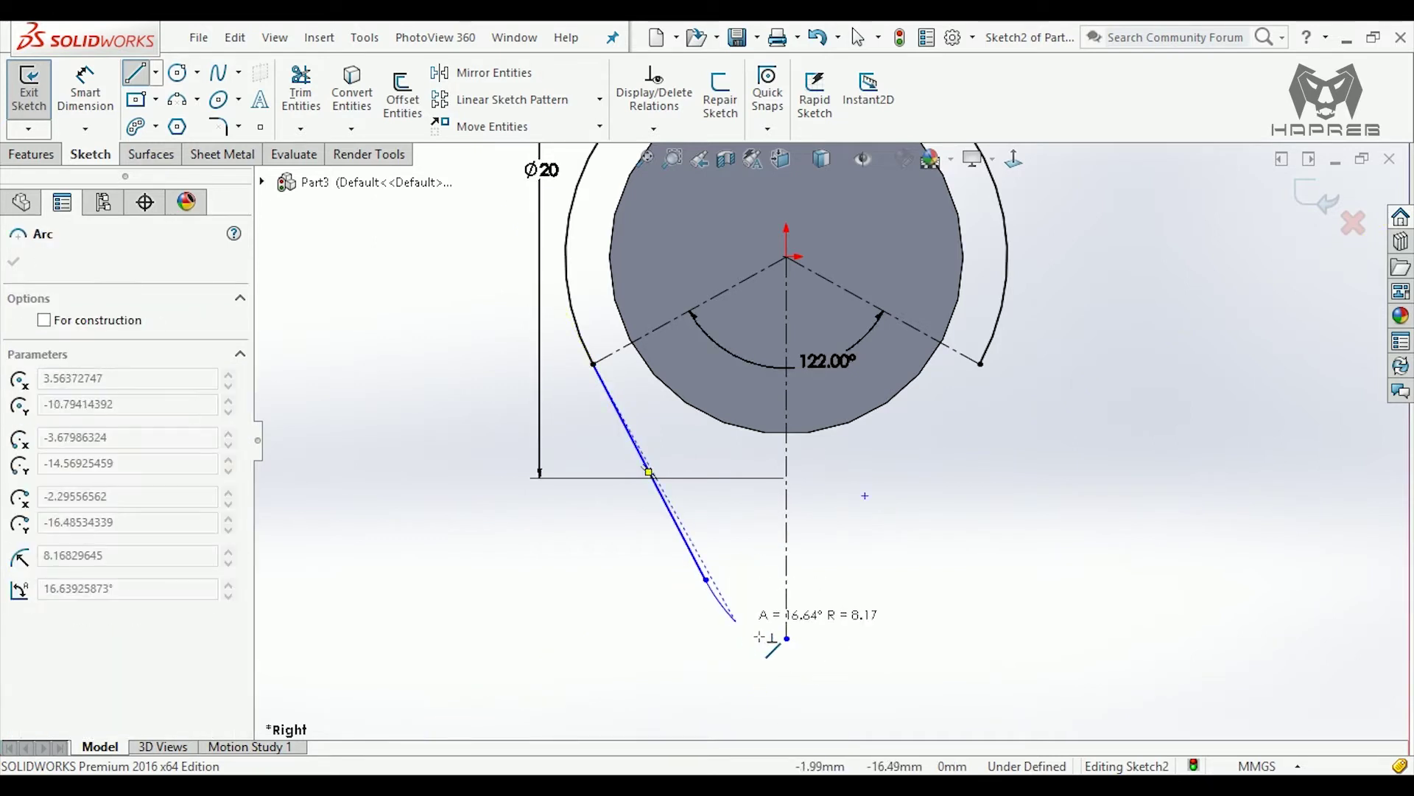
pyautogui.click(861, 579)
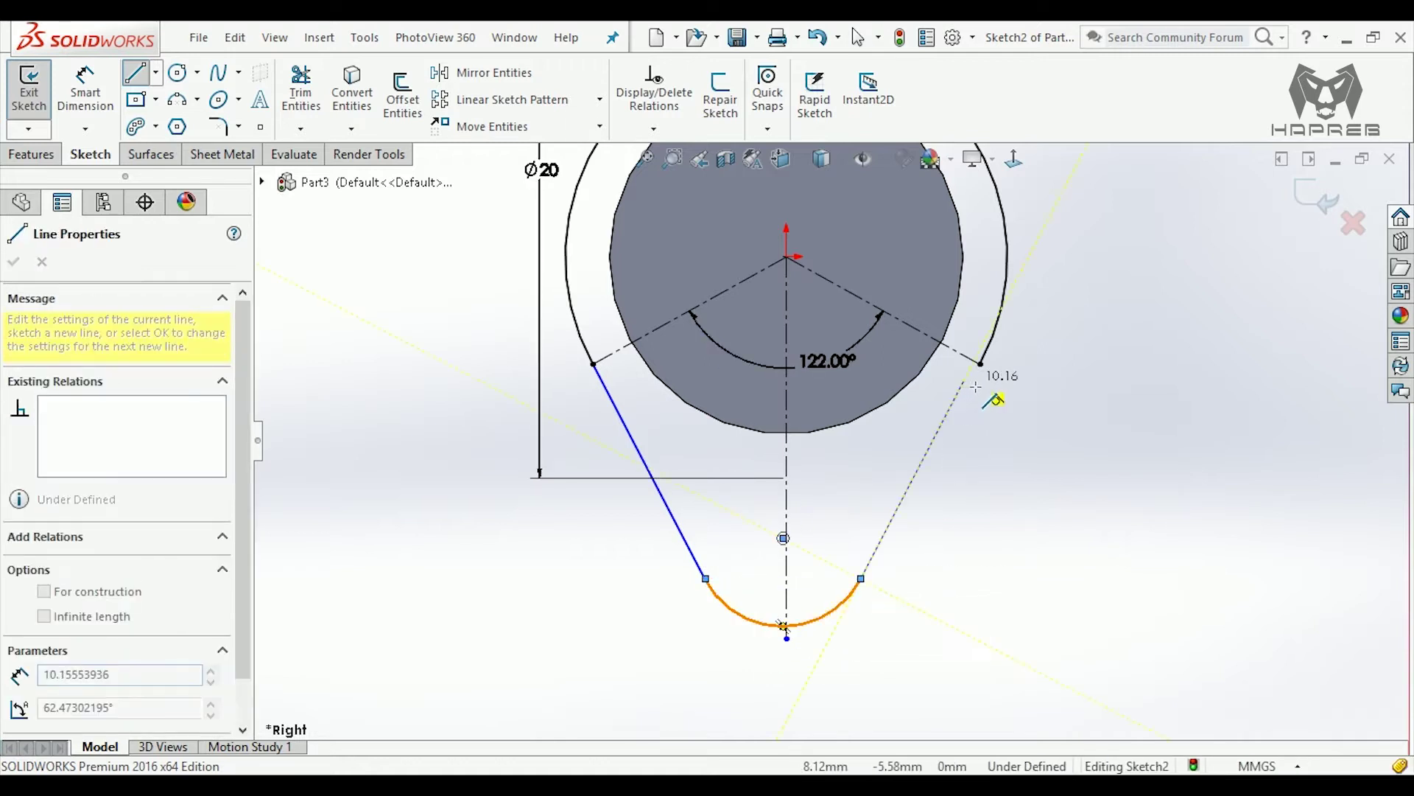
pyautogui.click(980, 365)
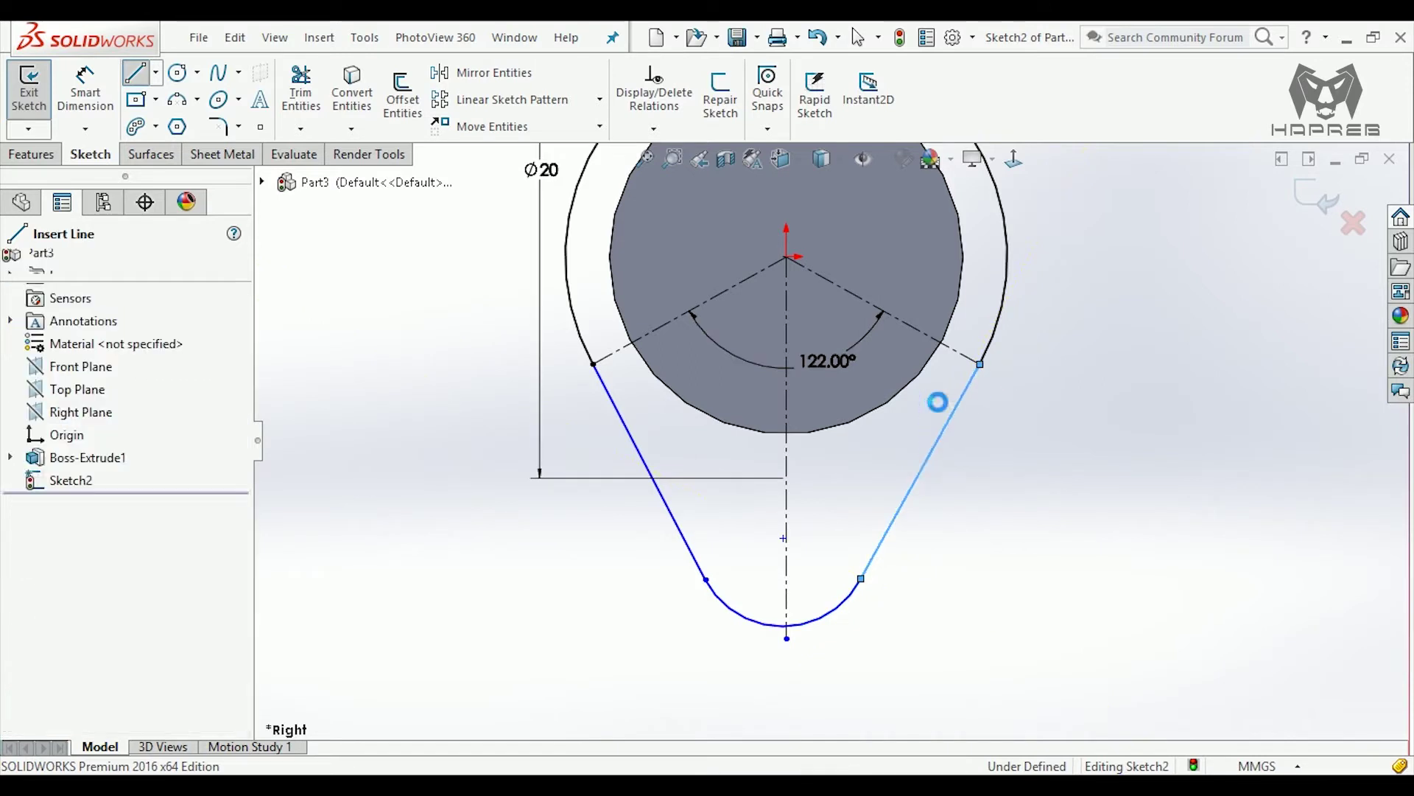
pyautogui.press('Escape')
# - Make the tip arc's centre coincident with the vertical centerline
pyautogui.scroll(-3, 651, 383)
pyautogui.scroll(-2, 651, 374)
pyautogui.scroll(3, 676, 243)
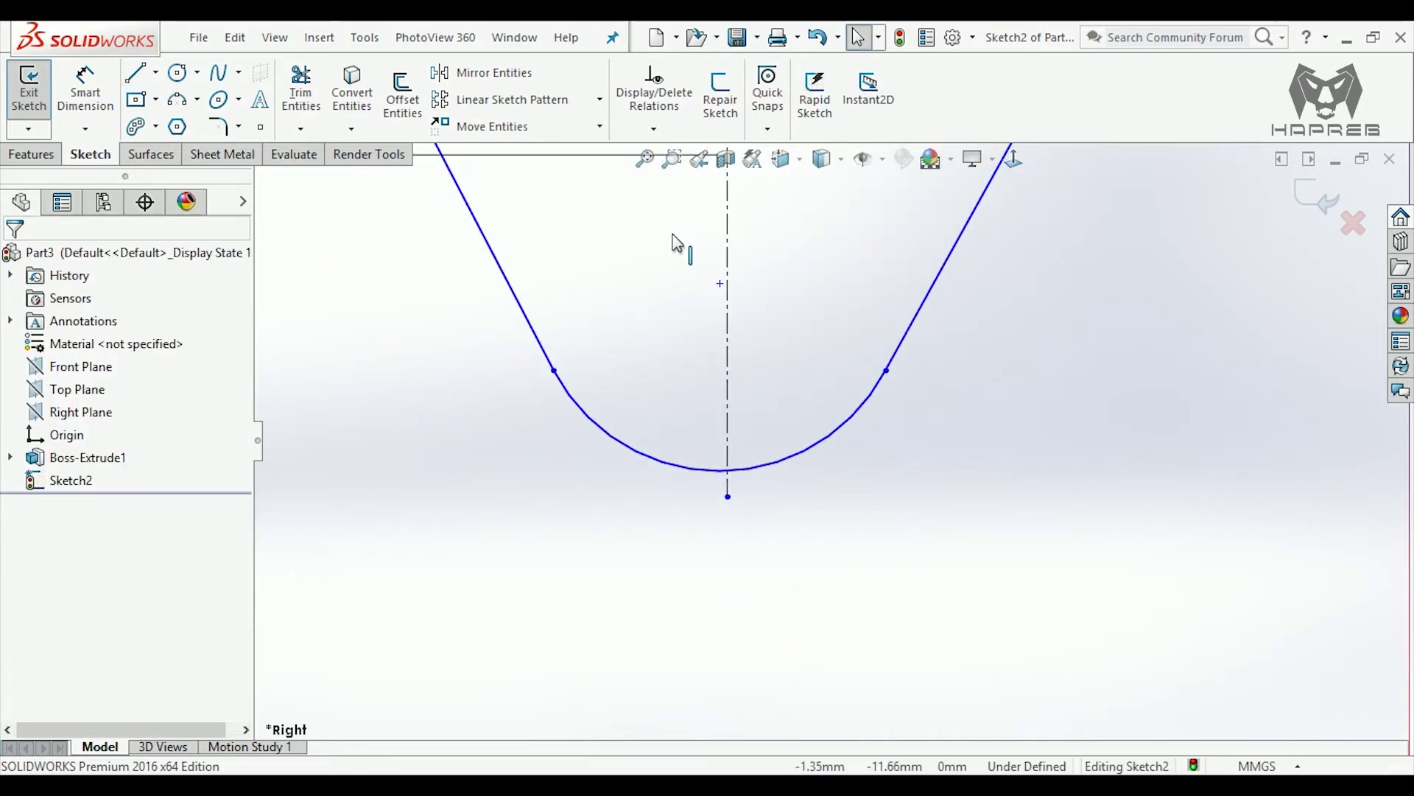
pyautogui.click(720, 283)
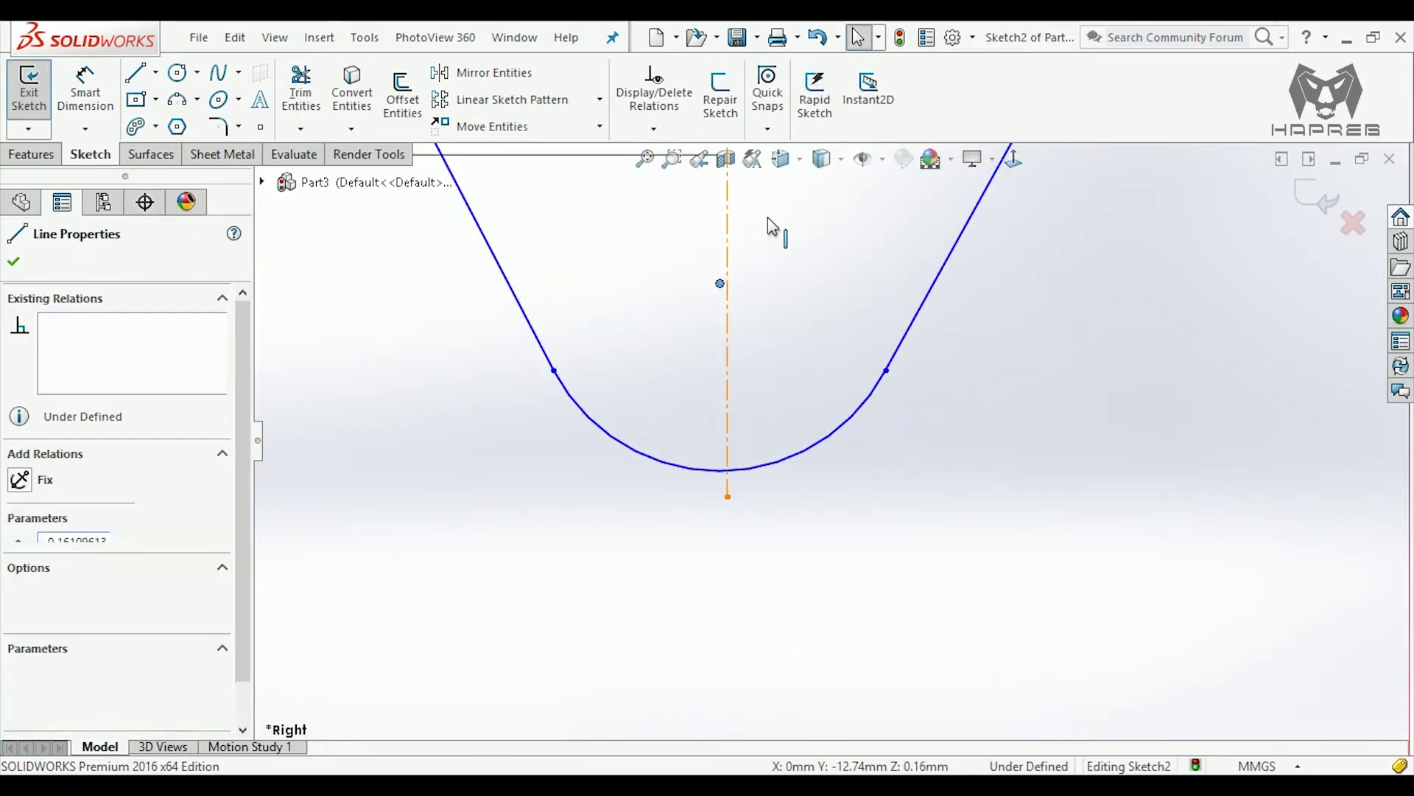
pyautogui.click(814, 188)
pyautogui.click(762, 329)
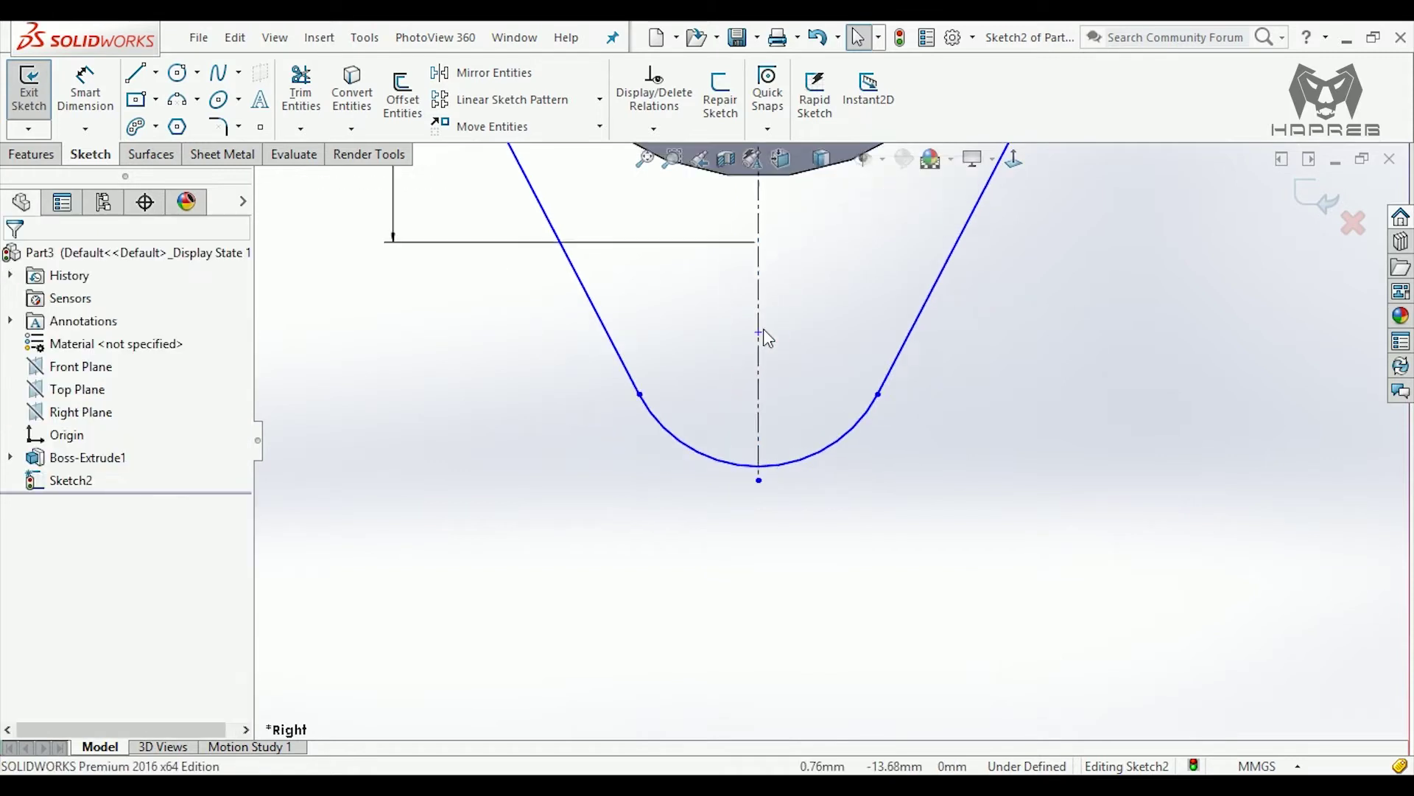
pyautogui.scroll(-2, 825, 538)
pyautogui.scroll(-1, 815, 562)
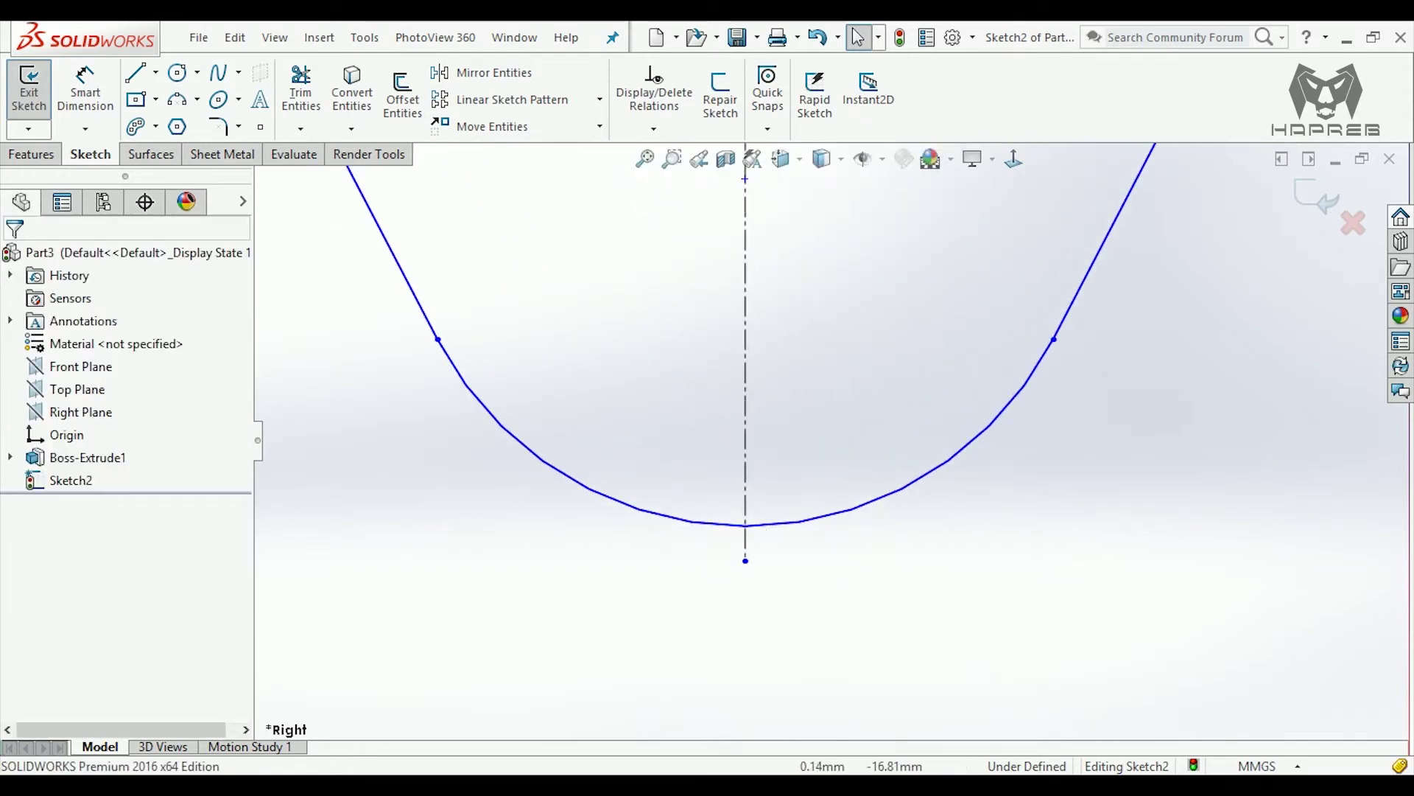
# - Make the tip arc's bottom point coincident with the centerline's end
pyautogui.click(745, 528)
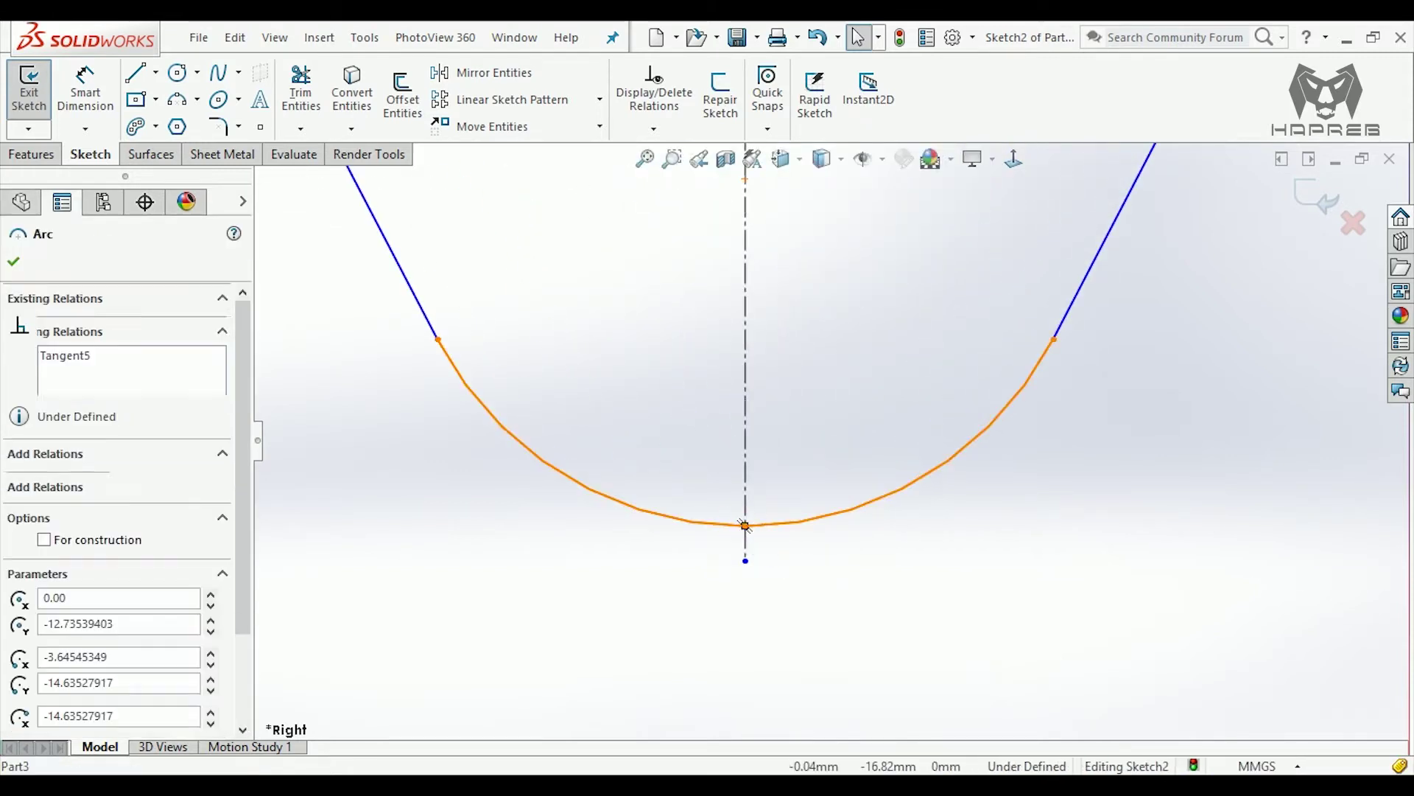
pyautogui.keyDown('ctrl'); pyautogui.click(746, 561); pyautogui.keyUp('ctrl')
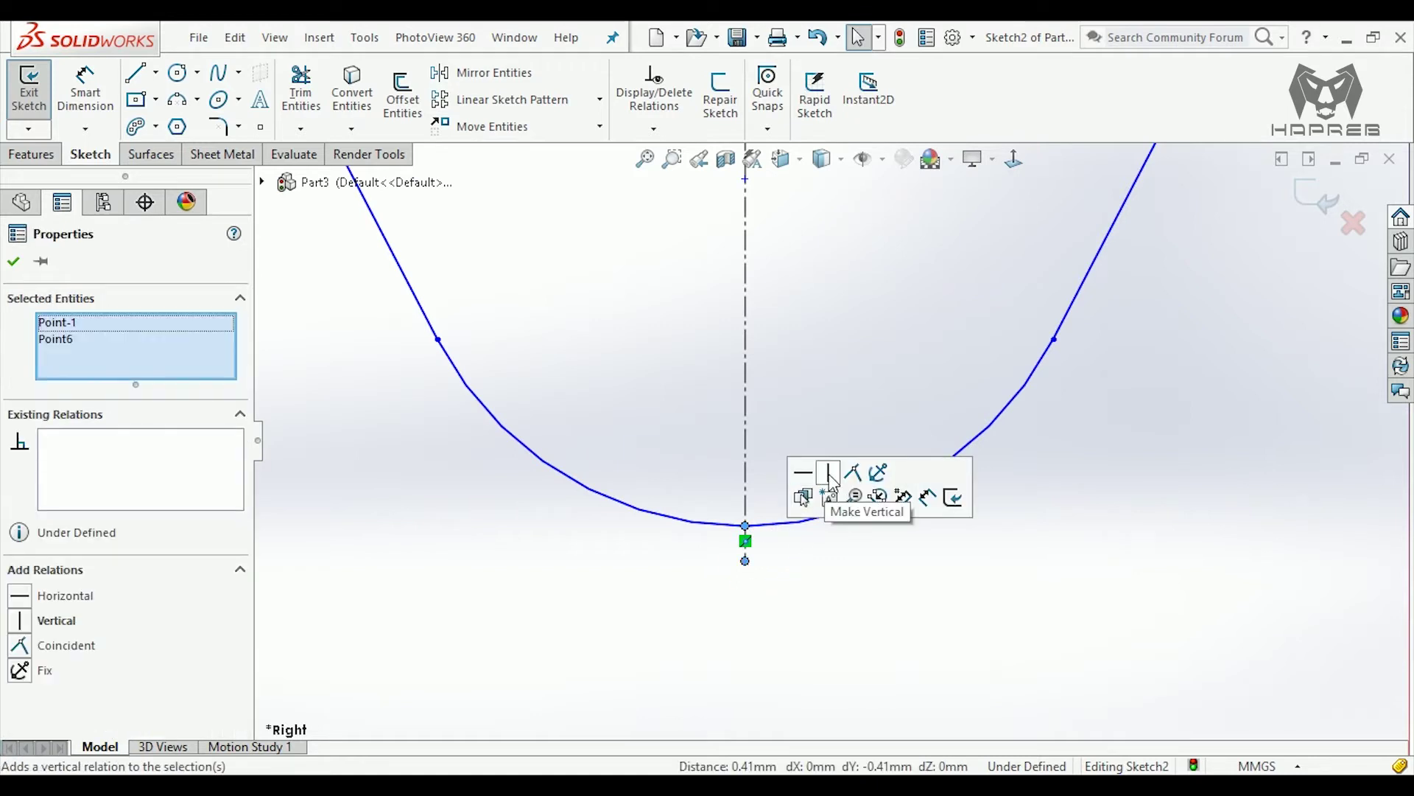
pyautogui.click(854, 472)
pyautogui.scroll(2, 793, 376)
pyautogui.scroll(2, 785, 334)
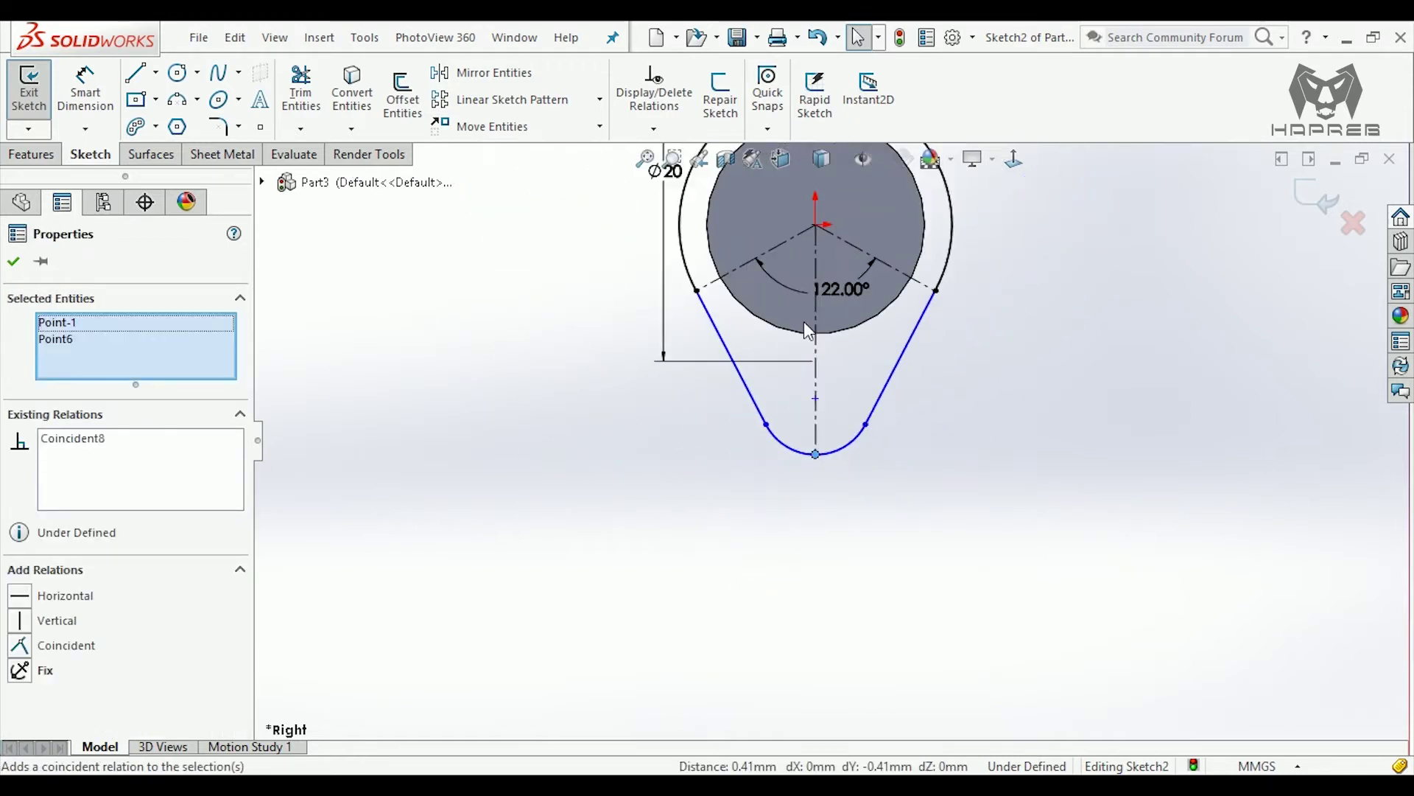
pyautogui.scroll(-2, 805, 325)
pyautogui.scroll(-2, 801, 320)
pyautogui.click(671, 451)
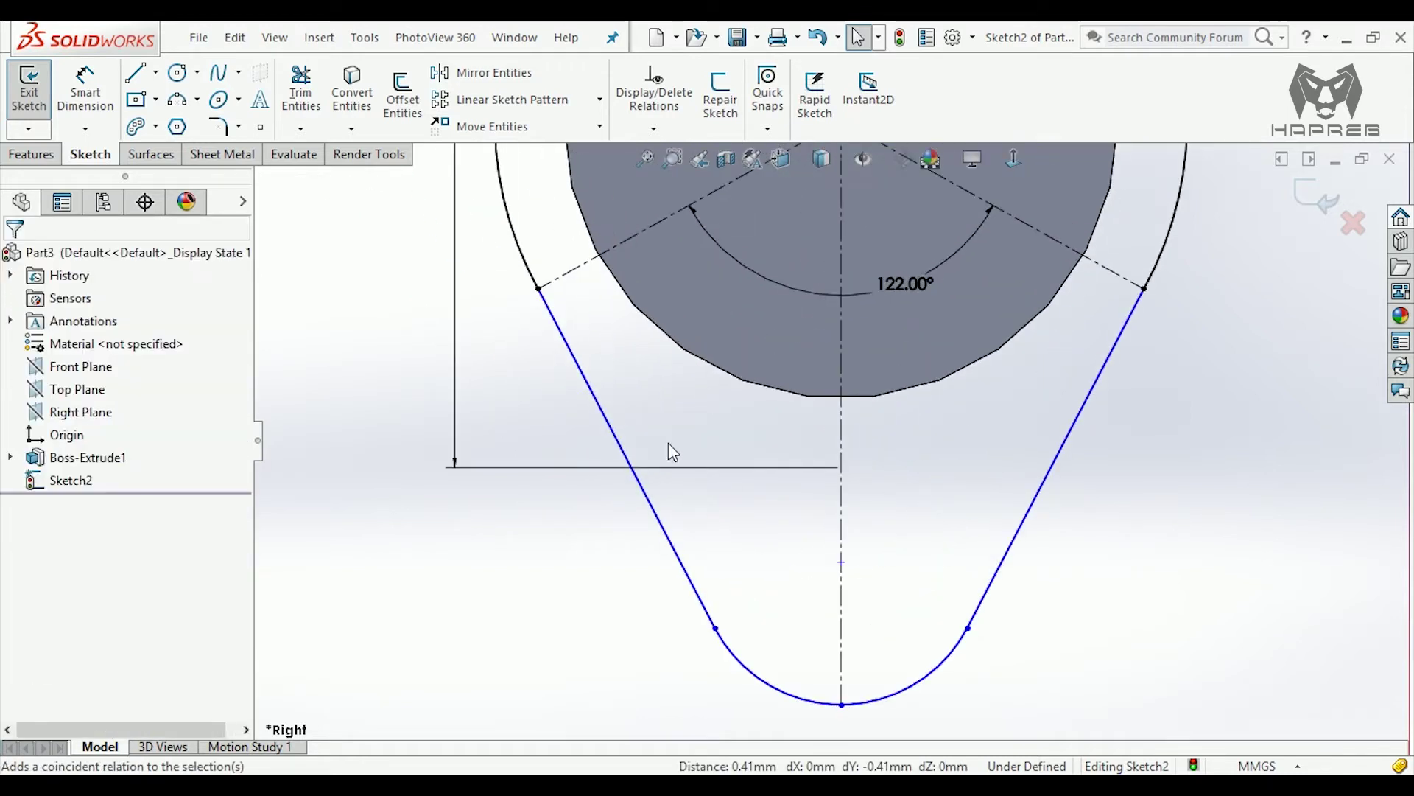
# - Make the left flank line tangent to the outer circle arc
pyautogui.click(579, 335)
pyautogui.keyDown('ctrl'); pyautogui.click(520, 254); pyautogui.keyUp('ctrl')
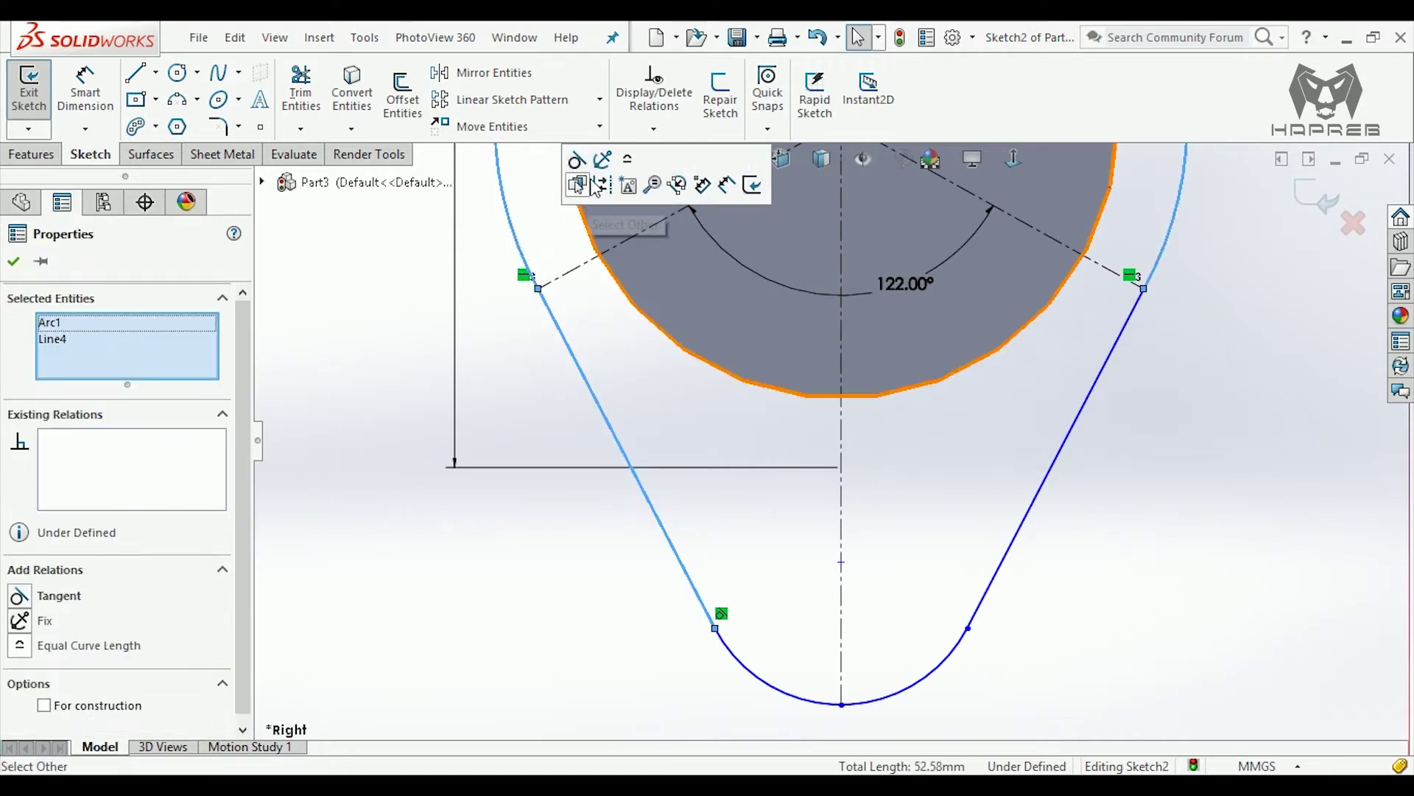
pyautogui.click(577, 159)
pyautogui.click(700, 409)
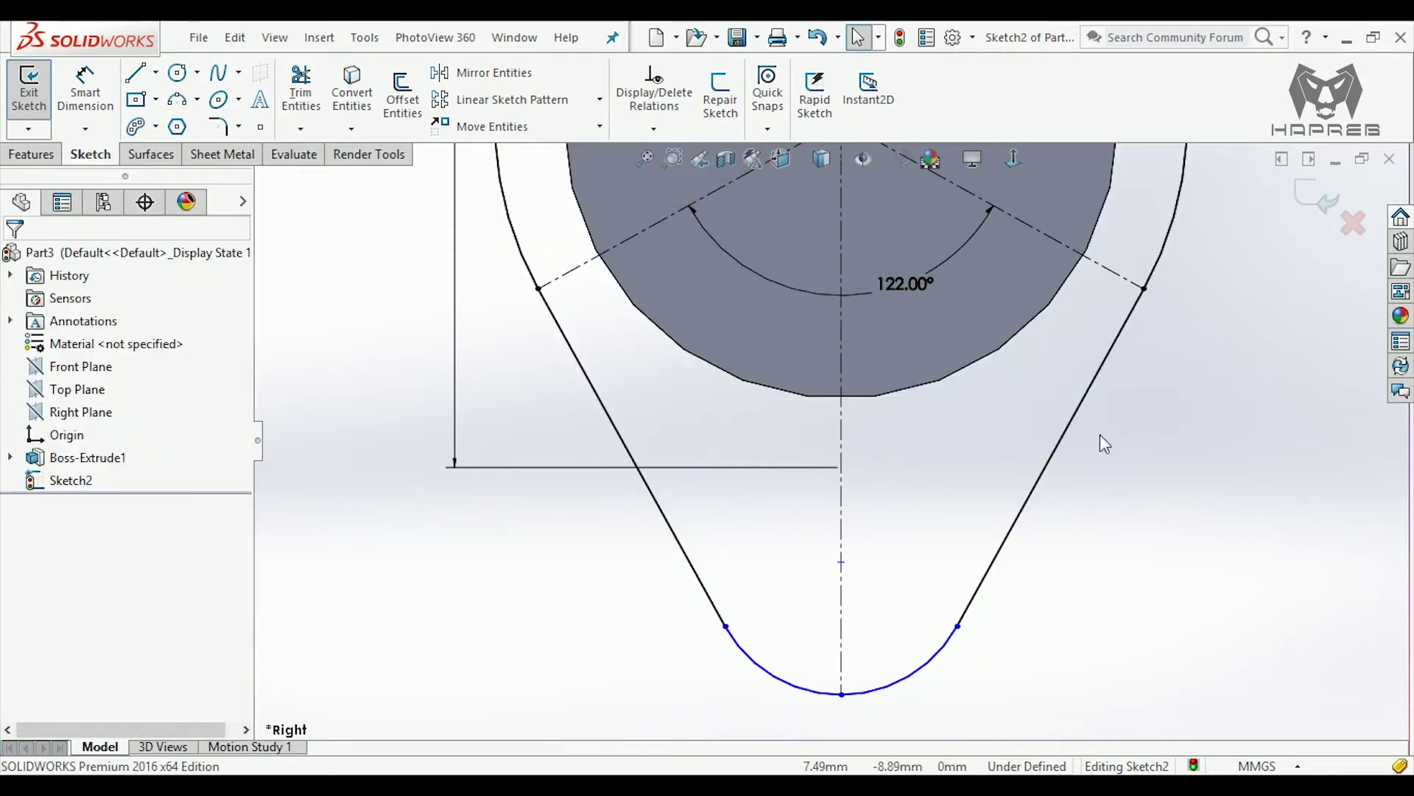
# - Dimension the centerline length to 16 mm, fully defining the lobe profile
pyautogui.click(64, 116)
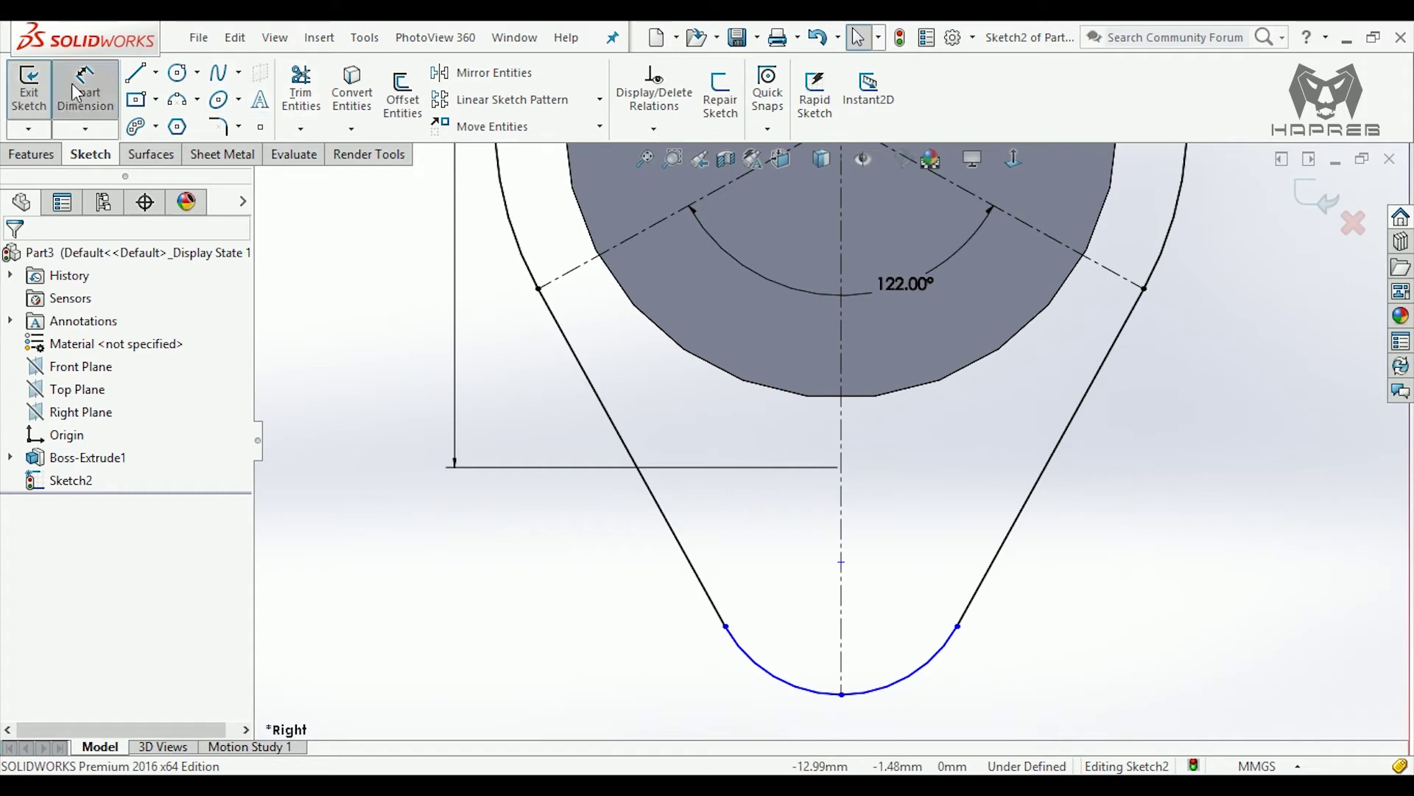
pyautogui.scroll(2, 851, 364)
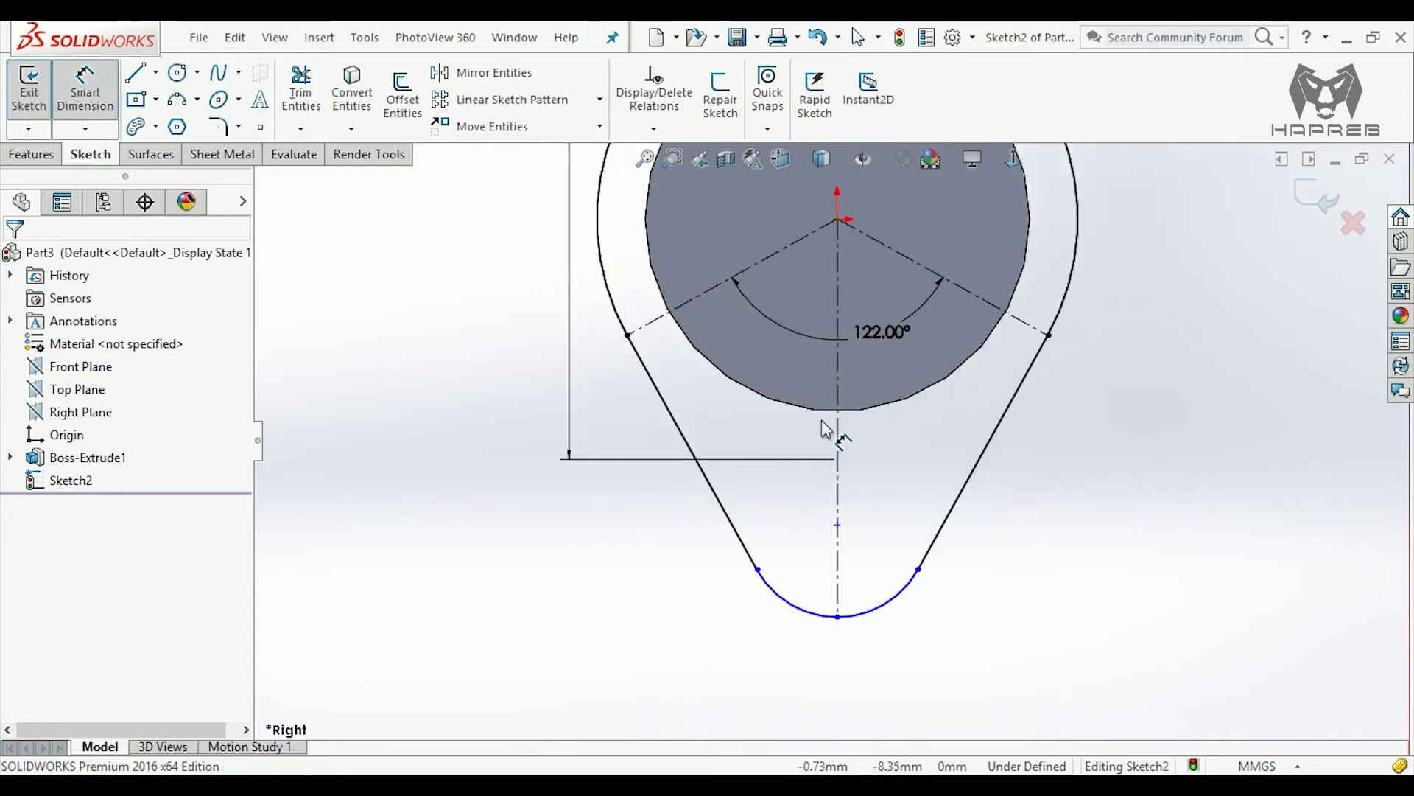
pyautogui.click(839, 448)
pyautogui.click(1109, 450)
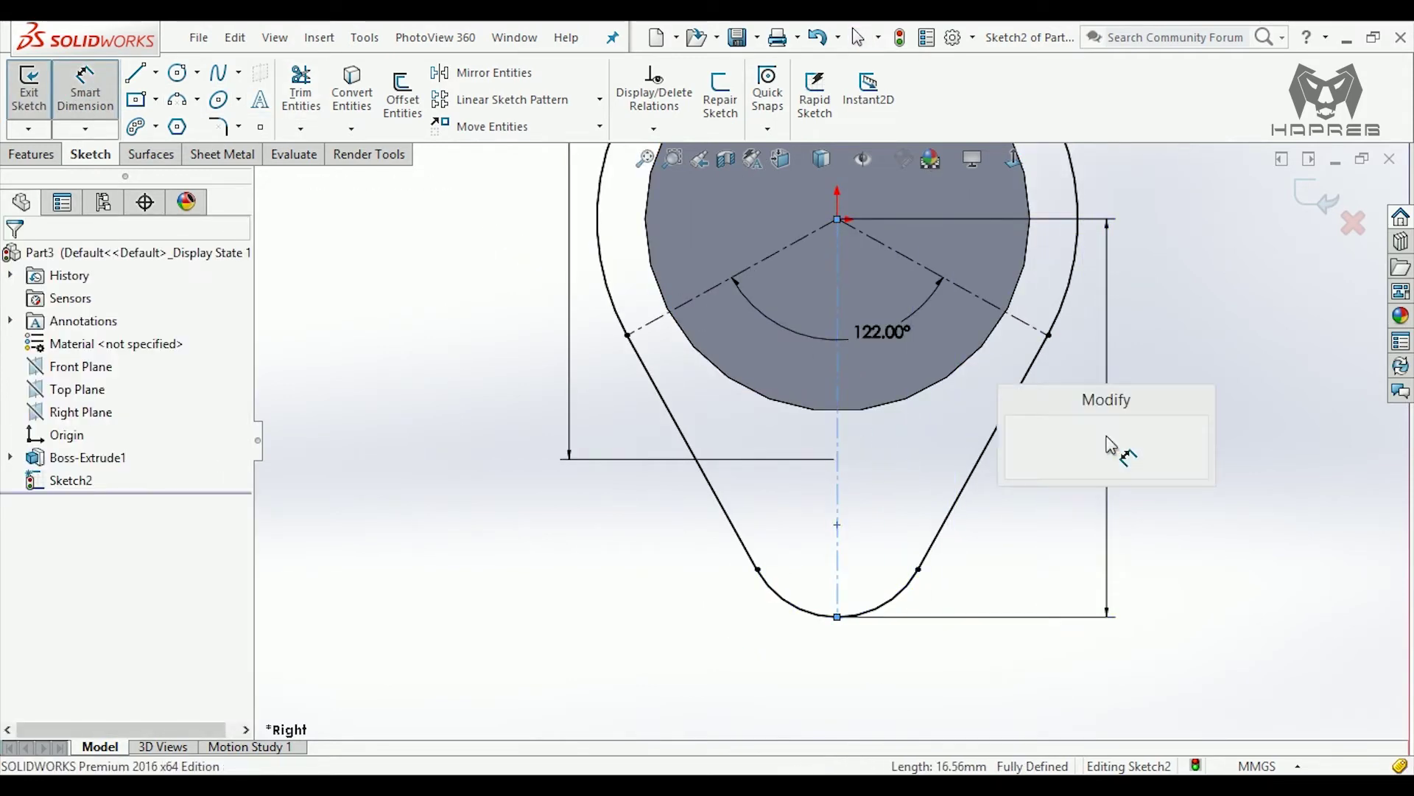
pyautogui.write('16')
pyautogui.press('Return')
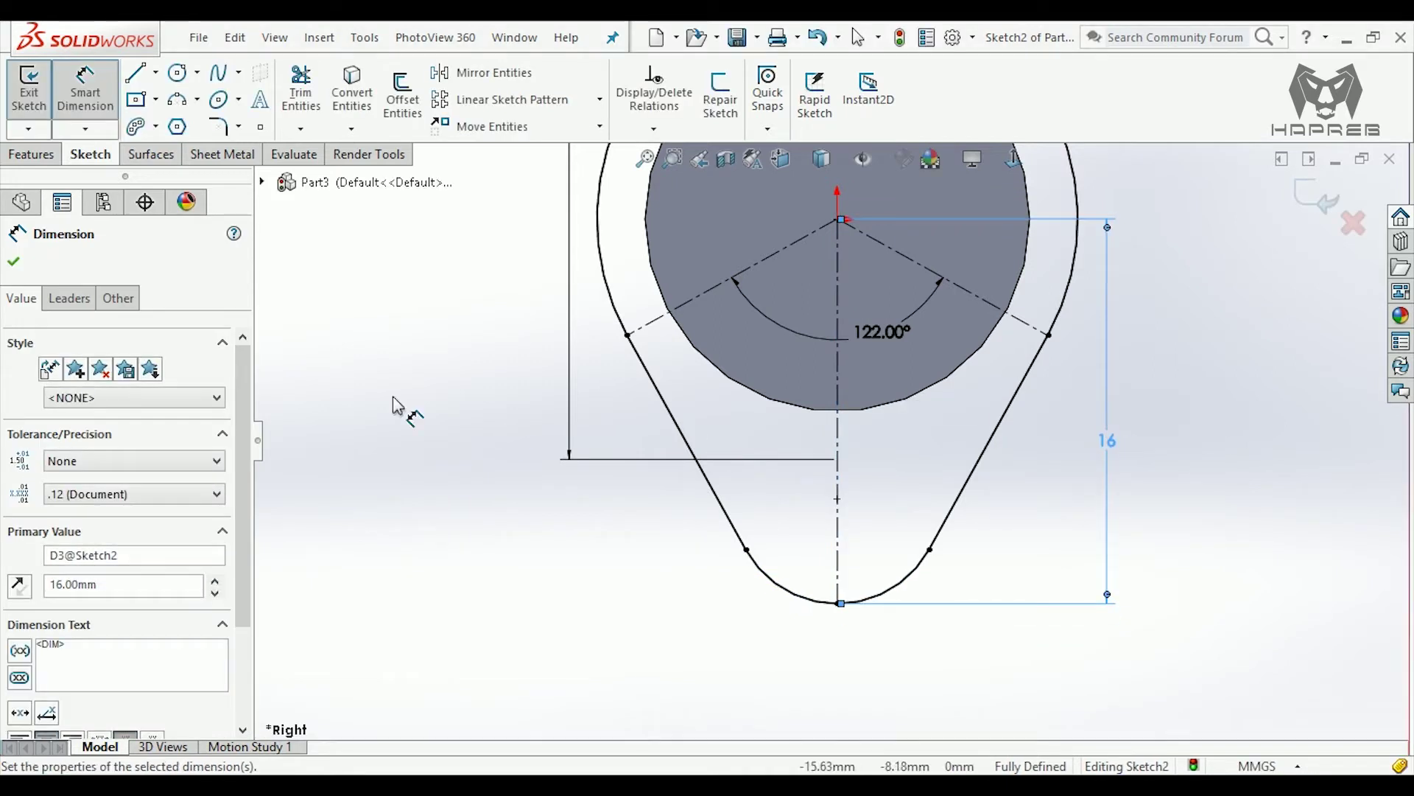
pyautogui.click(19, 254)
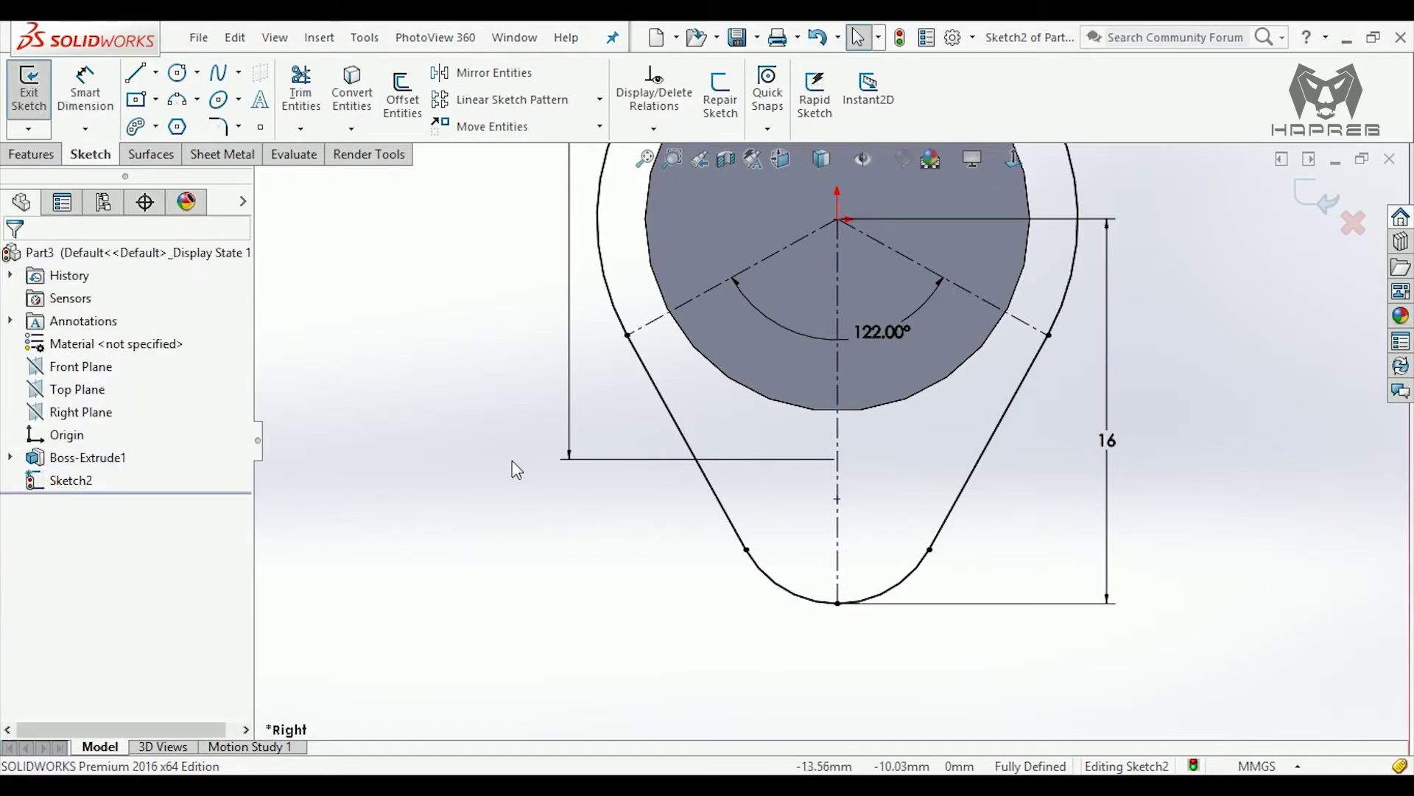
pyautogui.moveTo(648, 515); pyautogui.dragTo(551, 257, button='middle')
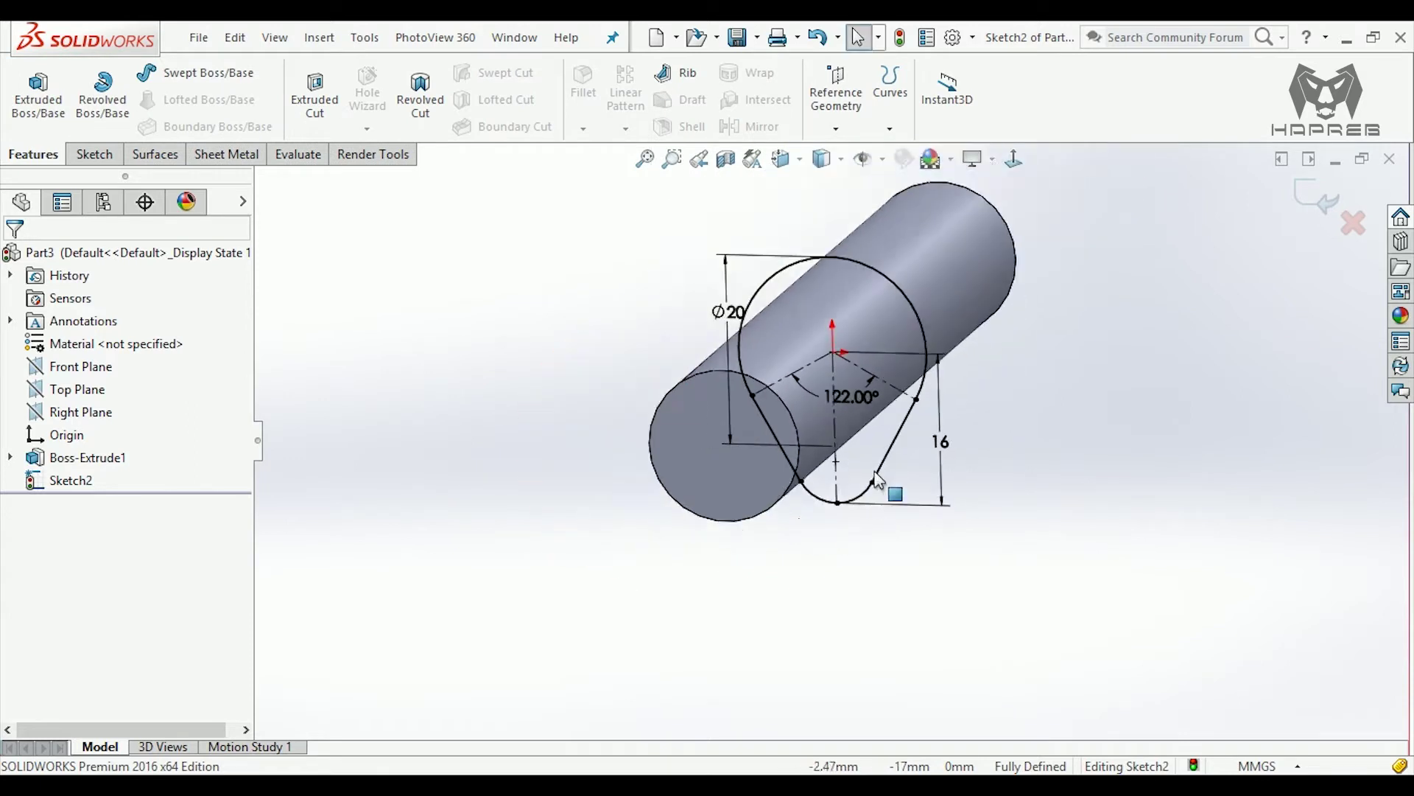
# - Extrude the lobe profile 10 mm Blind, starting from a 15 mm offset
pyautogui.click(39, 92)
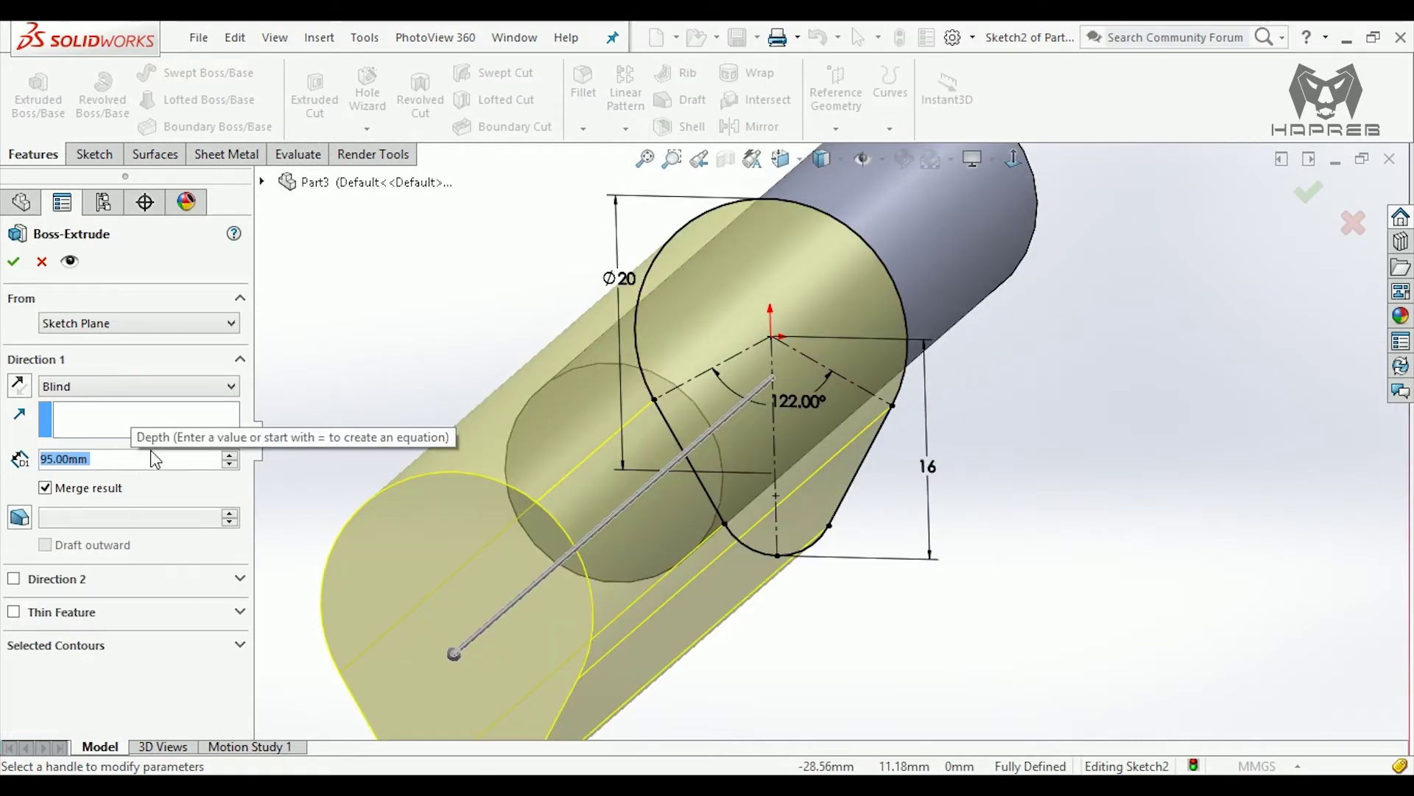
pyautogui.click(127, 324)
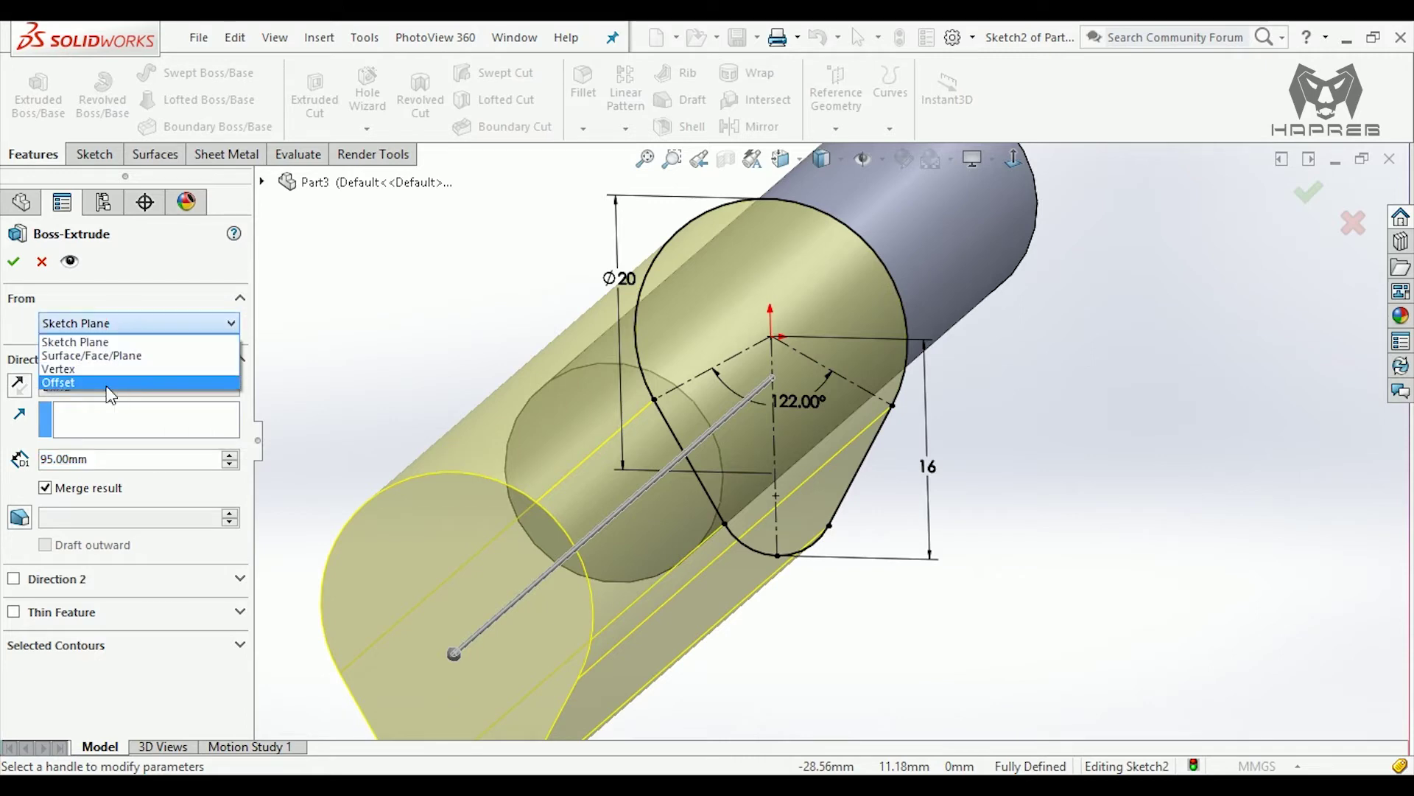
pyautogui.click(112, 372)
pyautogui.write('15')
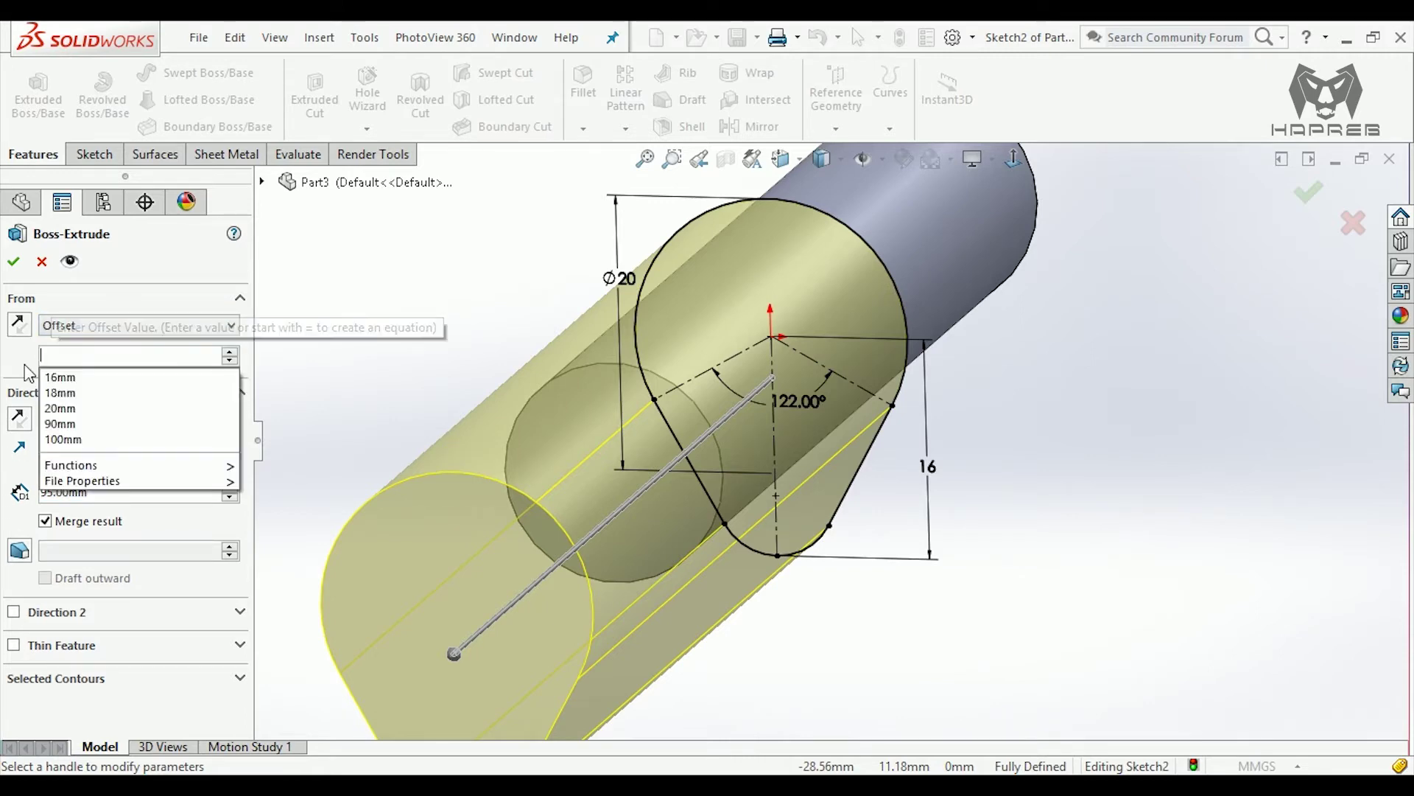
pyautogui.press('Return')
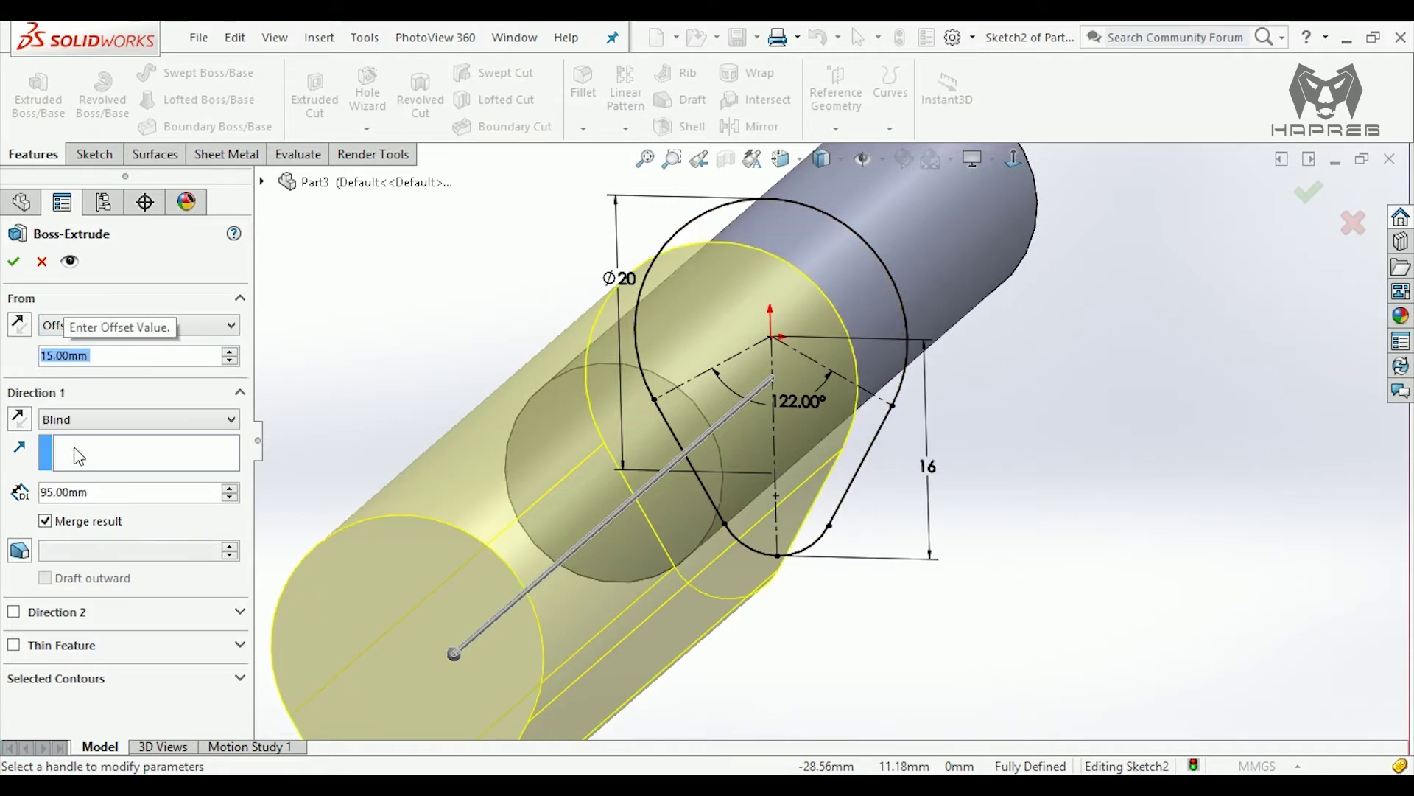
pyautogui.click(96, 490)
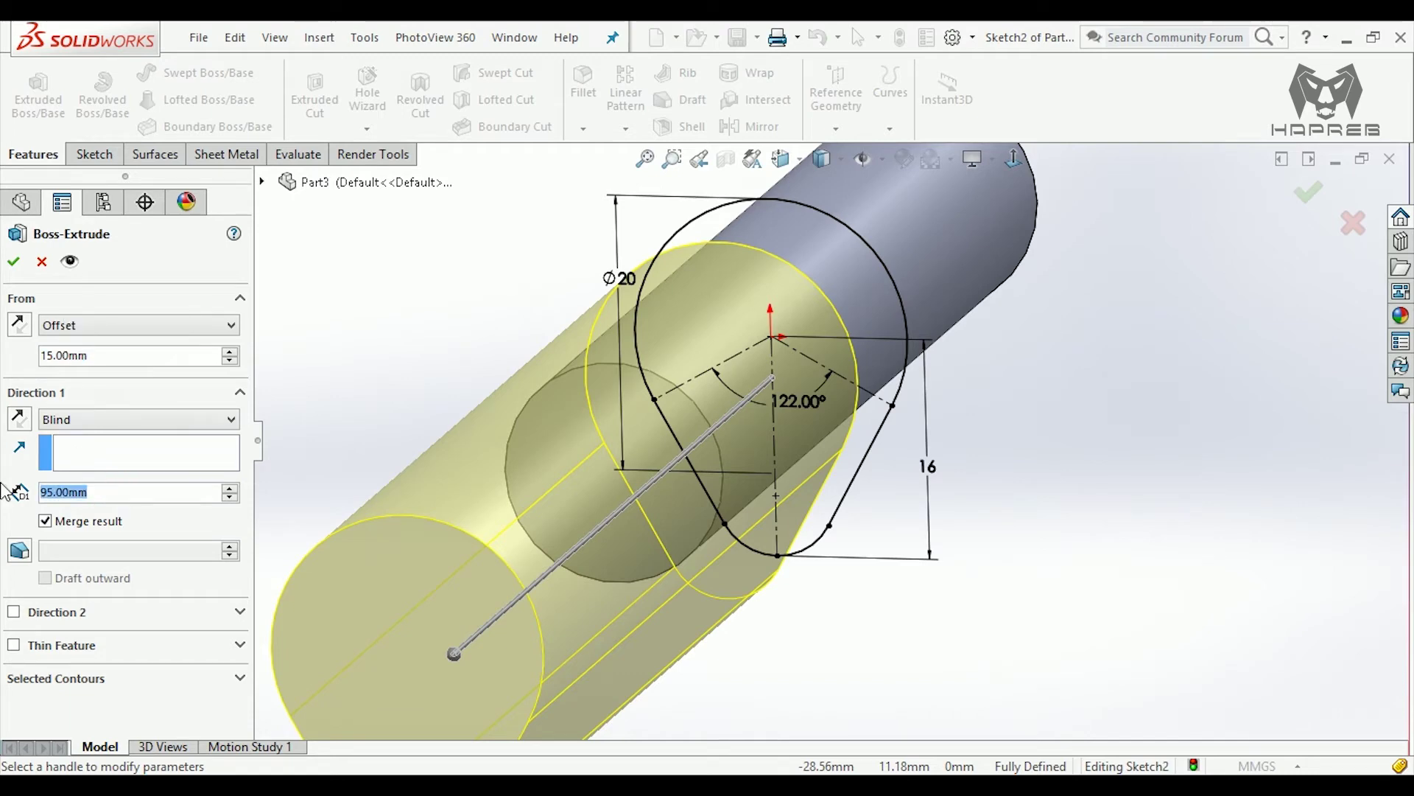
pyautogui.write('10')
pyautogui.press('Return')
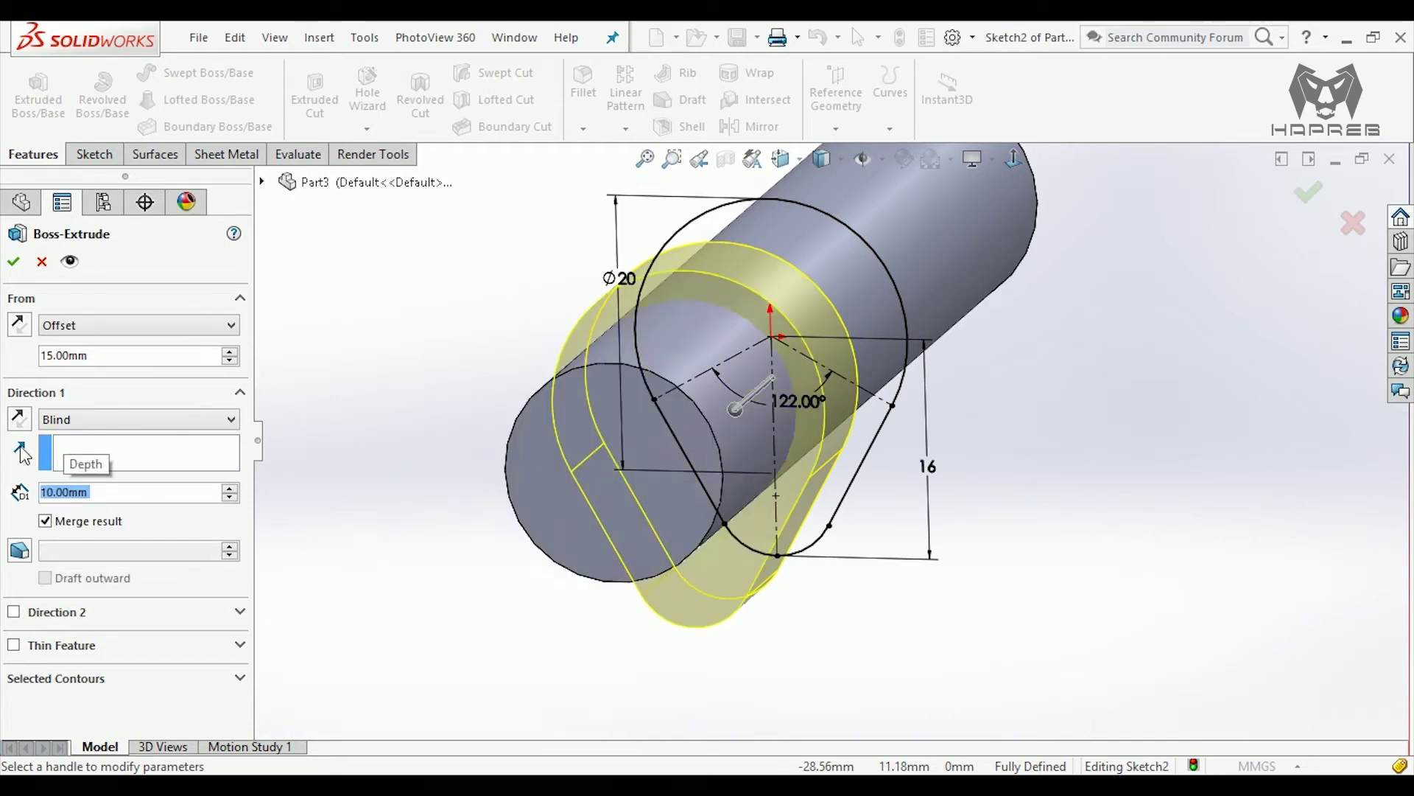
pyautogui.click(13, 261)
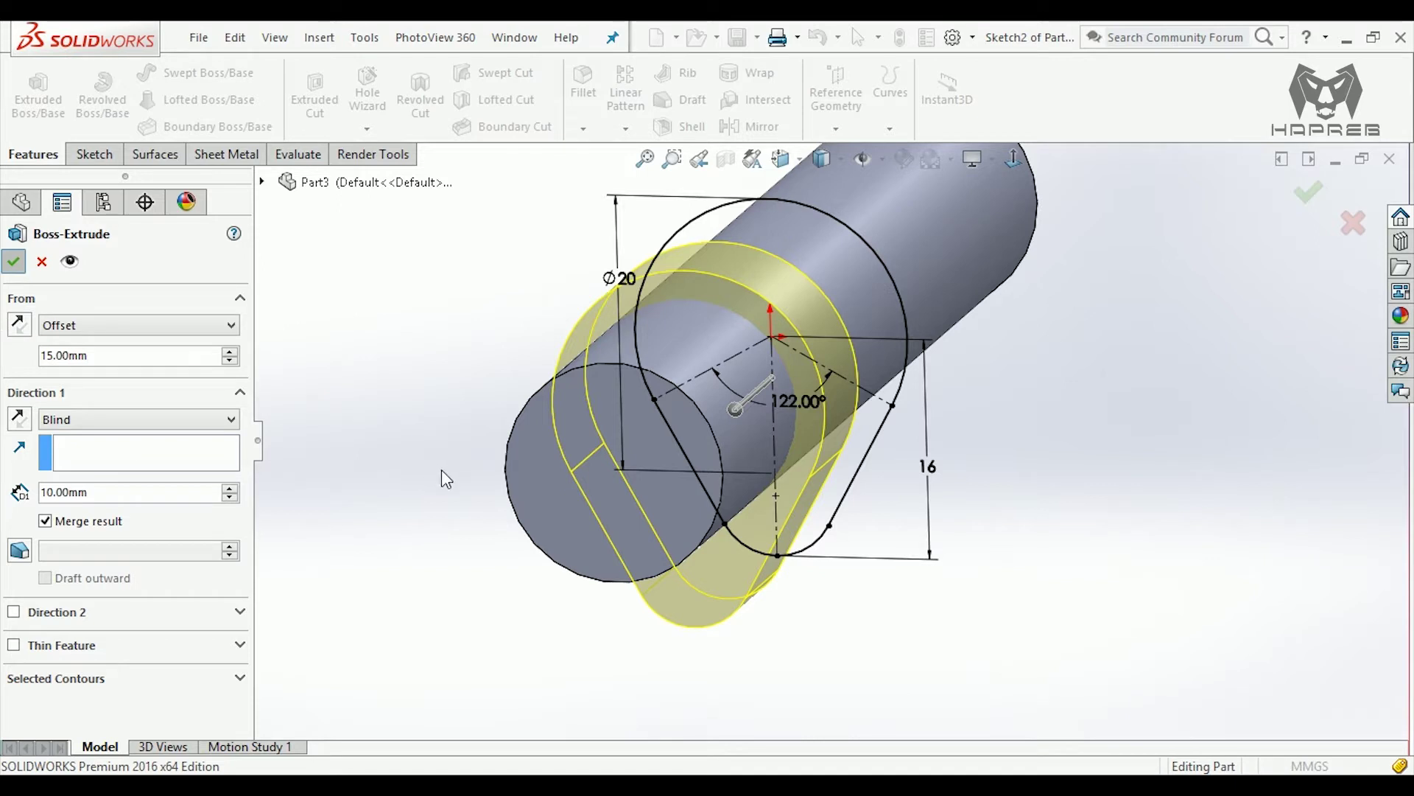
pyautogui.scroll(3, 779, 581)
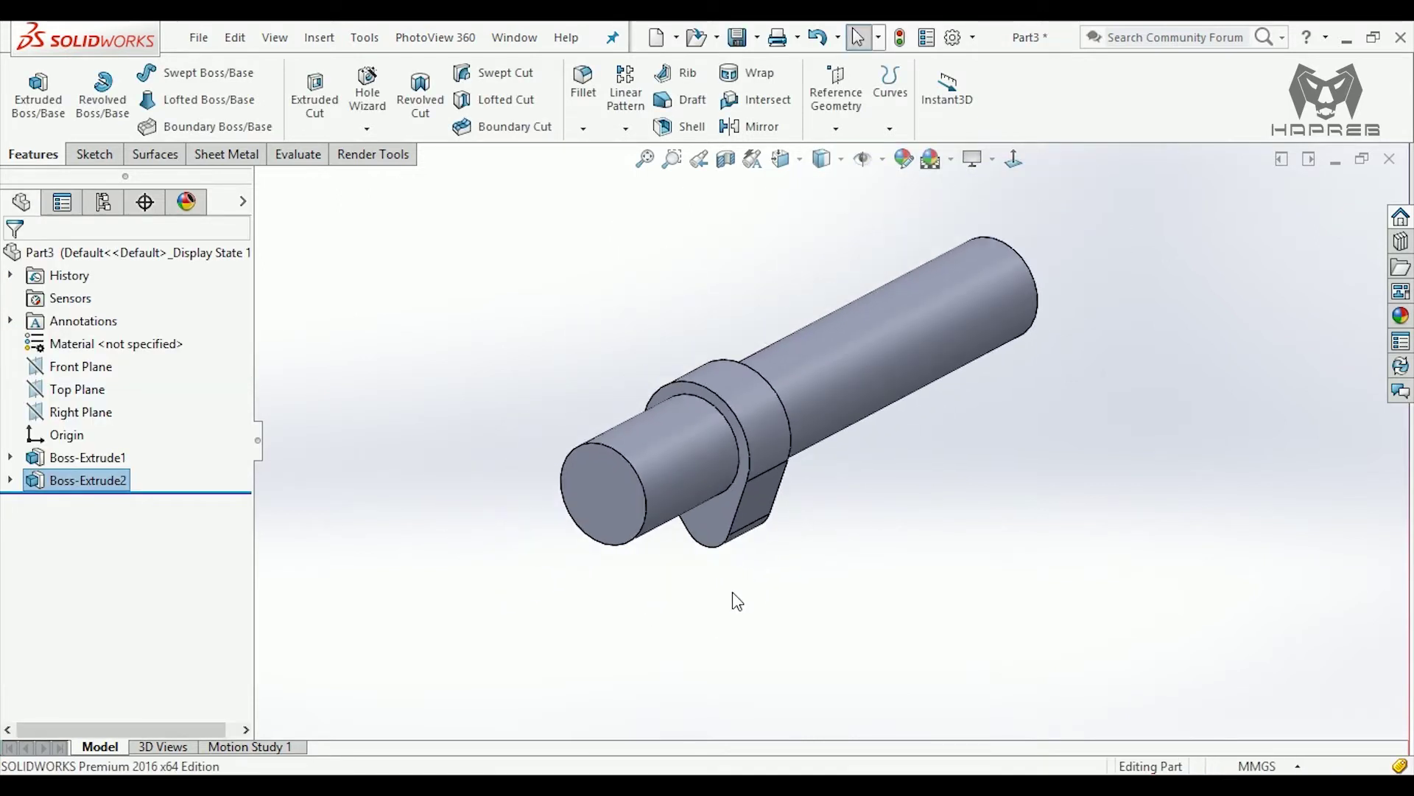
# - Mirror Boss-Extrude2 about the Right Plane, then start a new Right Plane sketch
pyautogui.click(749, 126)
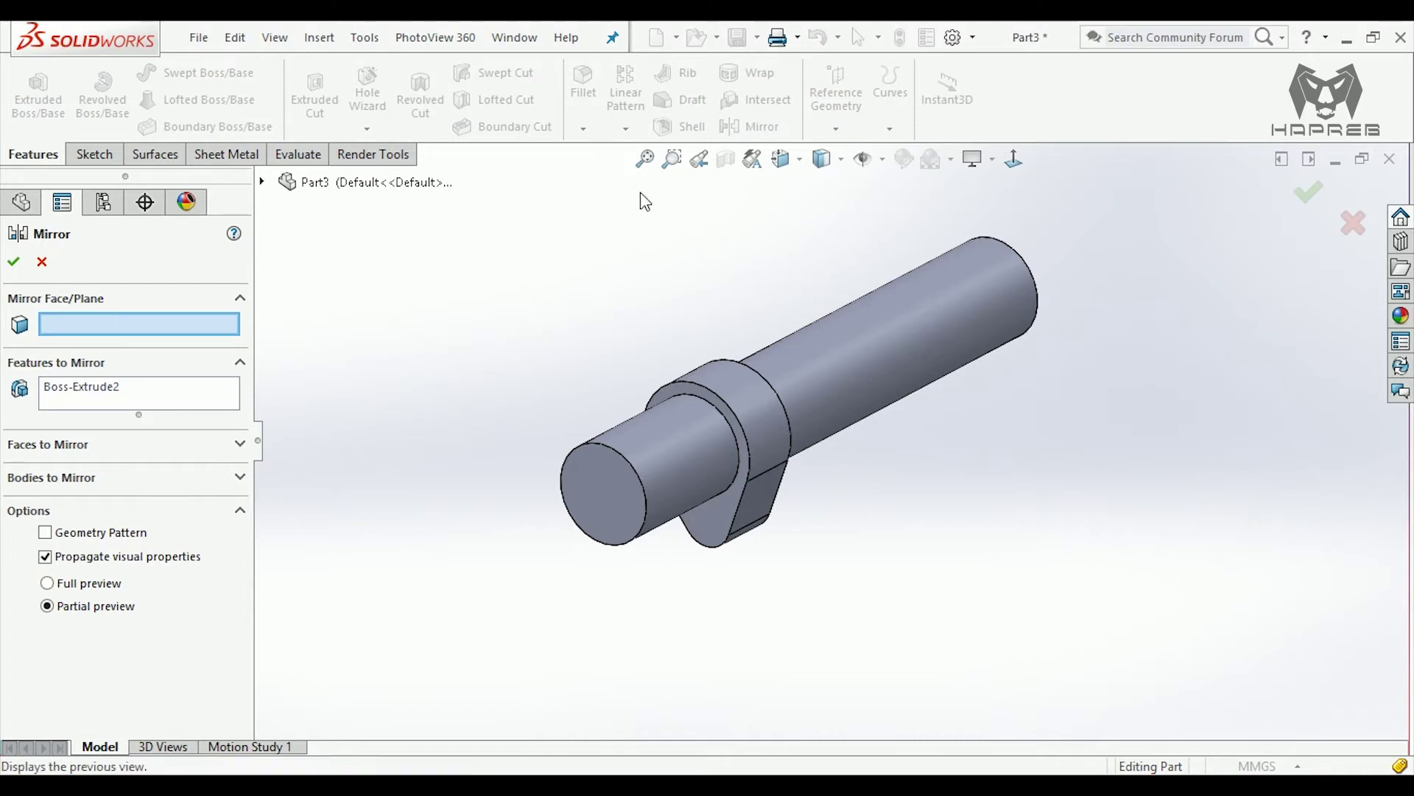
pyautogui.click(262, 183)
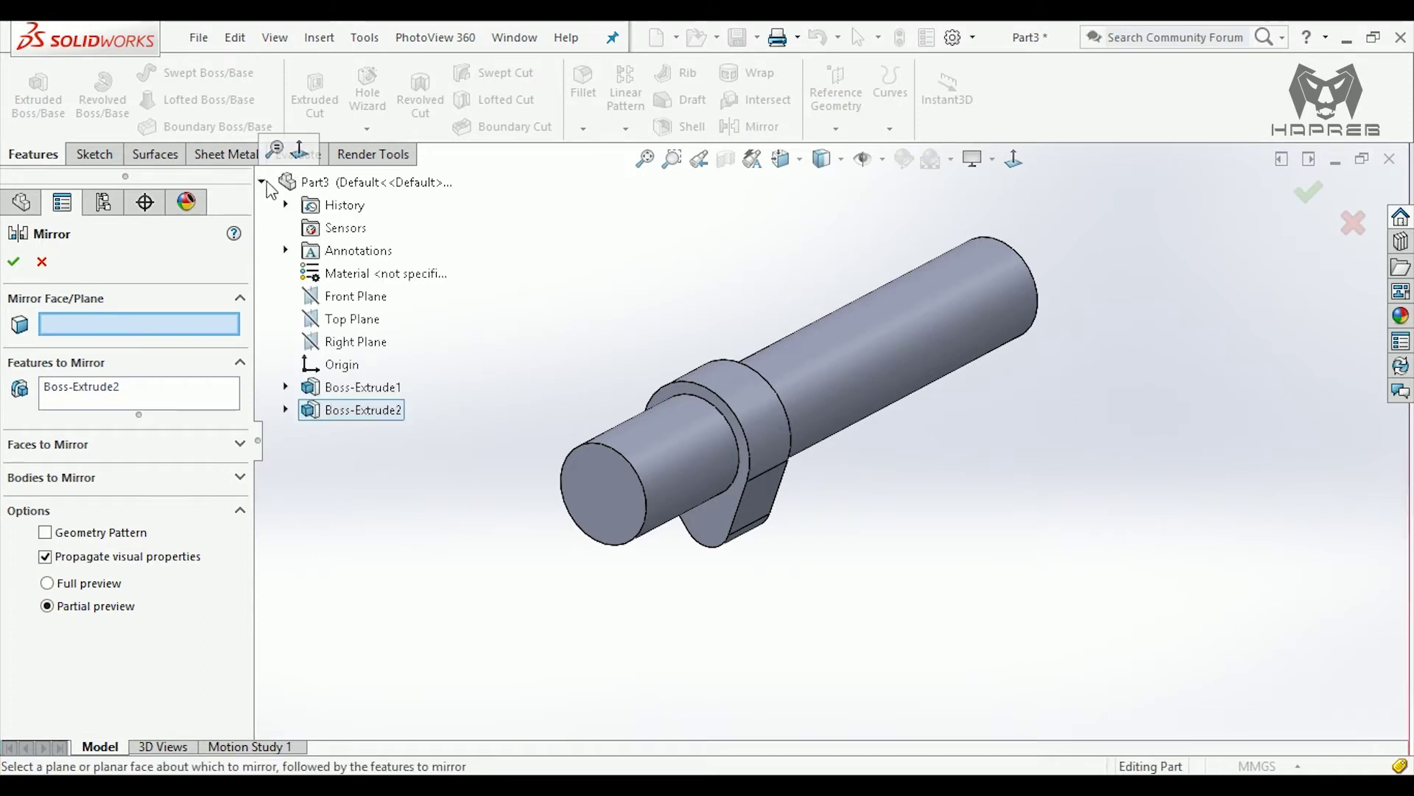
pyautogui.click(356, 344)
pyautogui.click(14, 261)
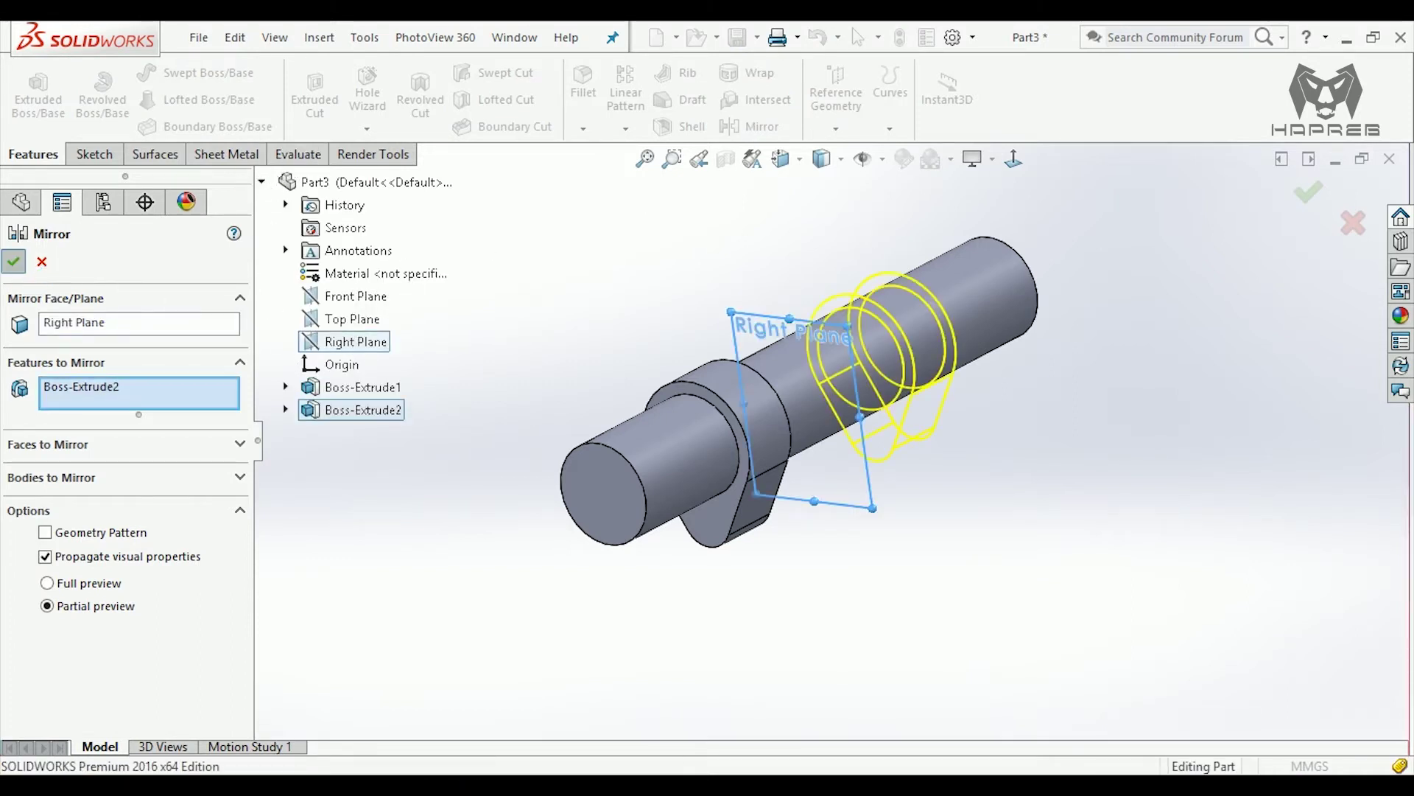
pyautogui.scroll(-2, 666, 413)
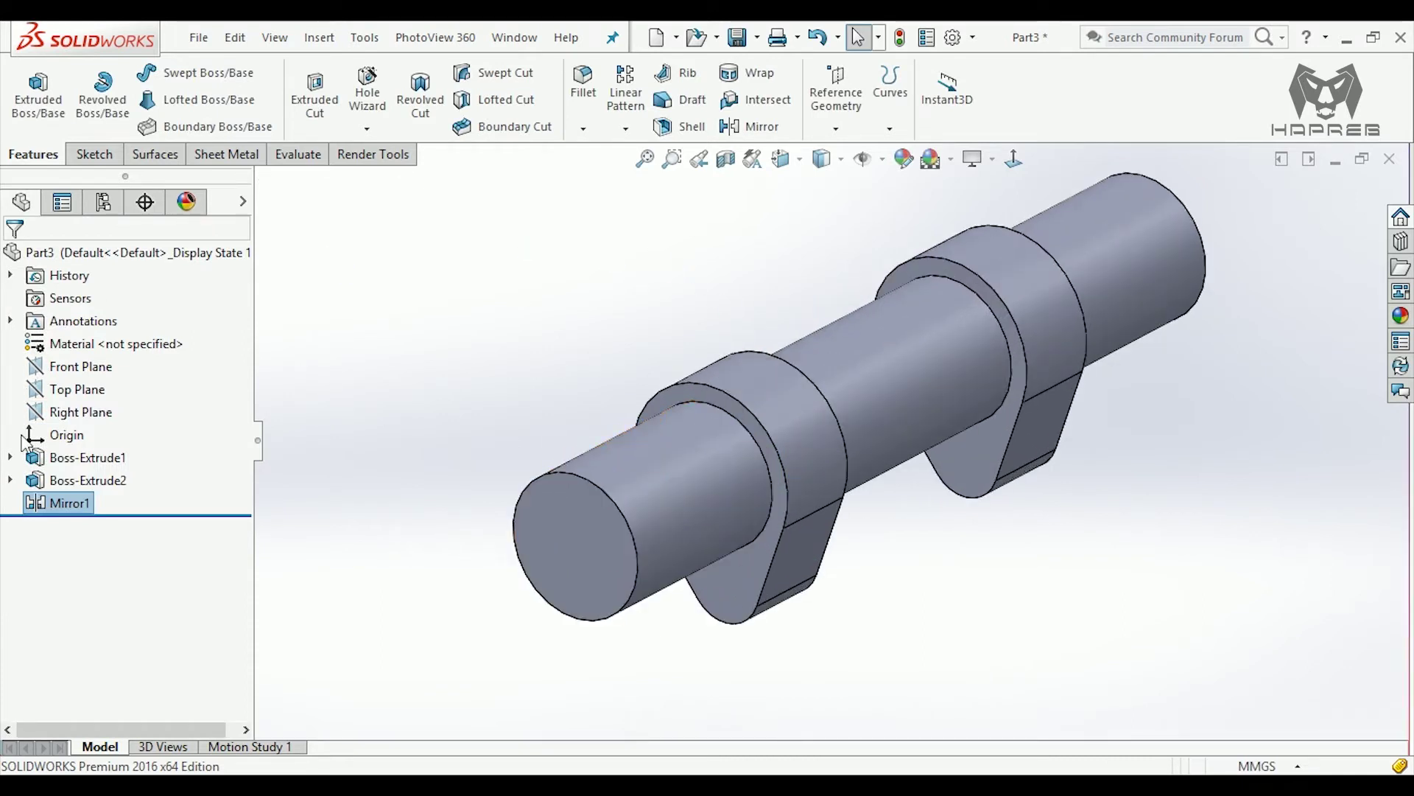
pyautogui.click(79, 414)
pyautogui.click(99, 380)
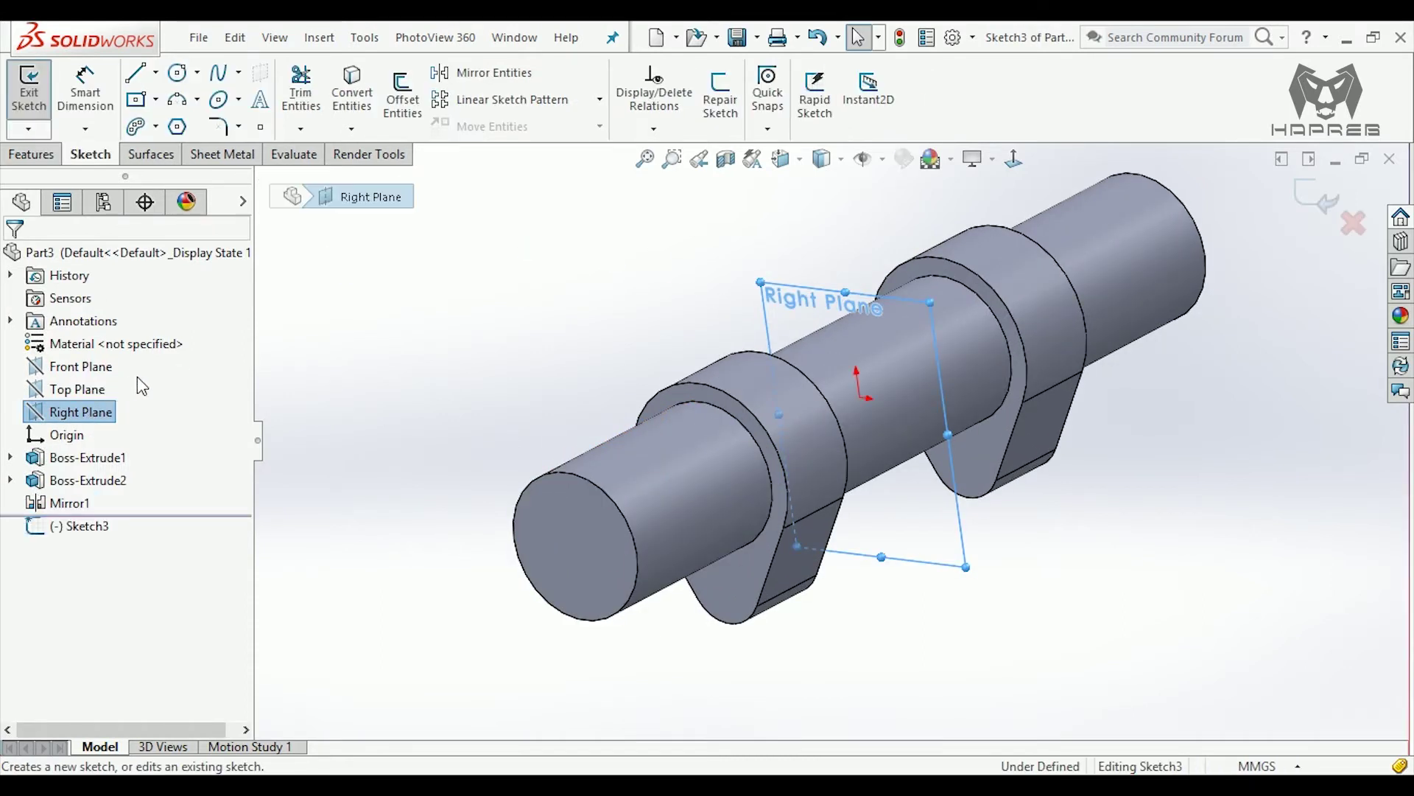
# - Draw an origin-centred circle and dimension it to an 18 mm diameter
pyautogui.click(182, 79)
pyautogui.click(838, 393)
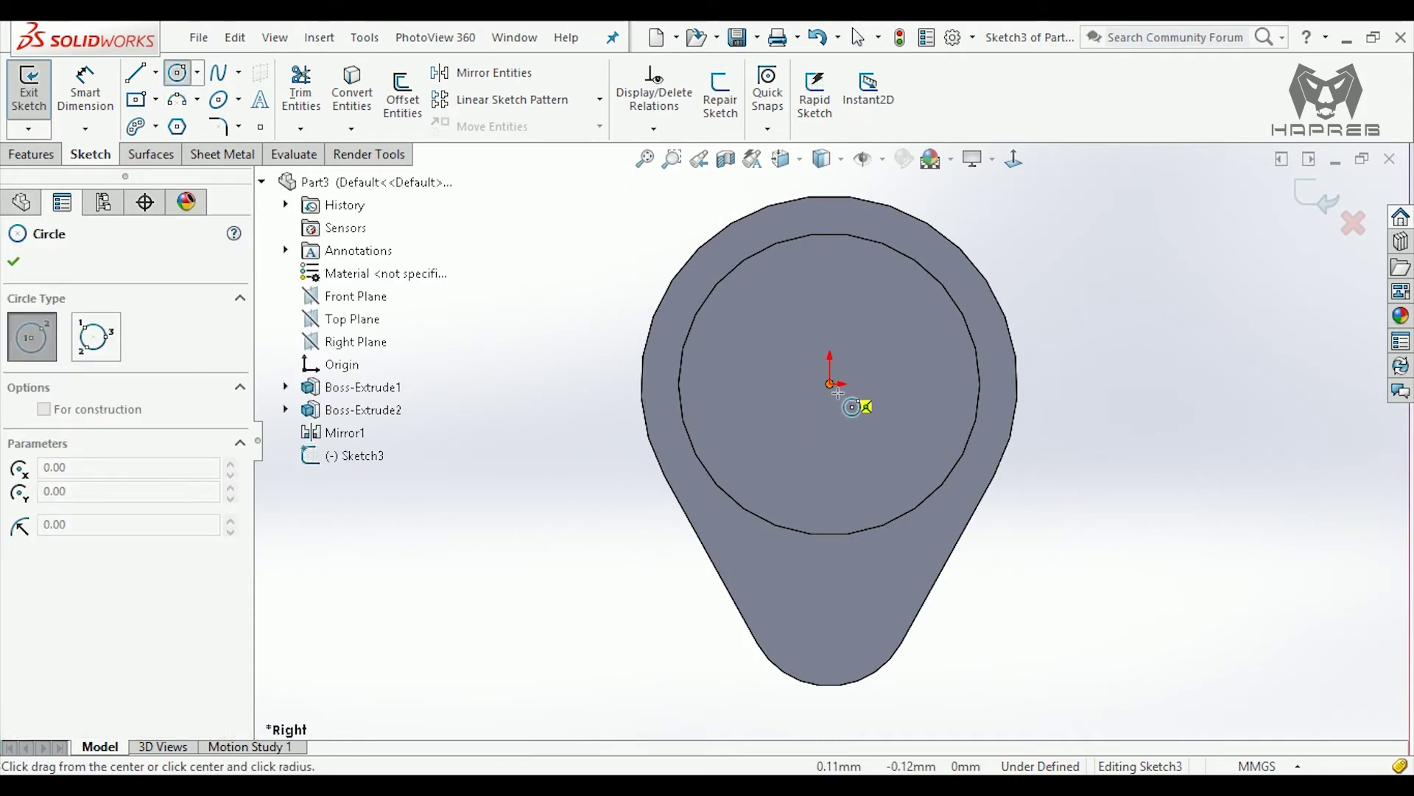
pyautogui.click(986, 299)
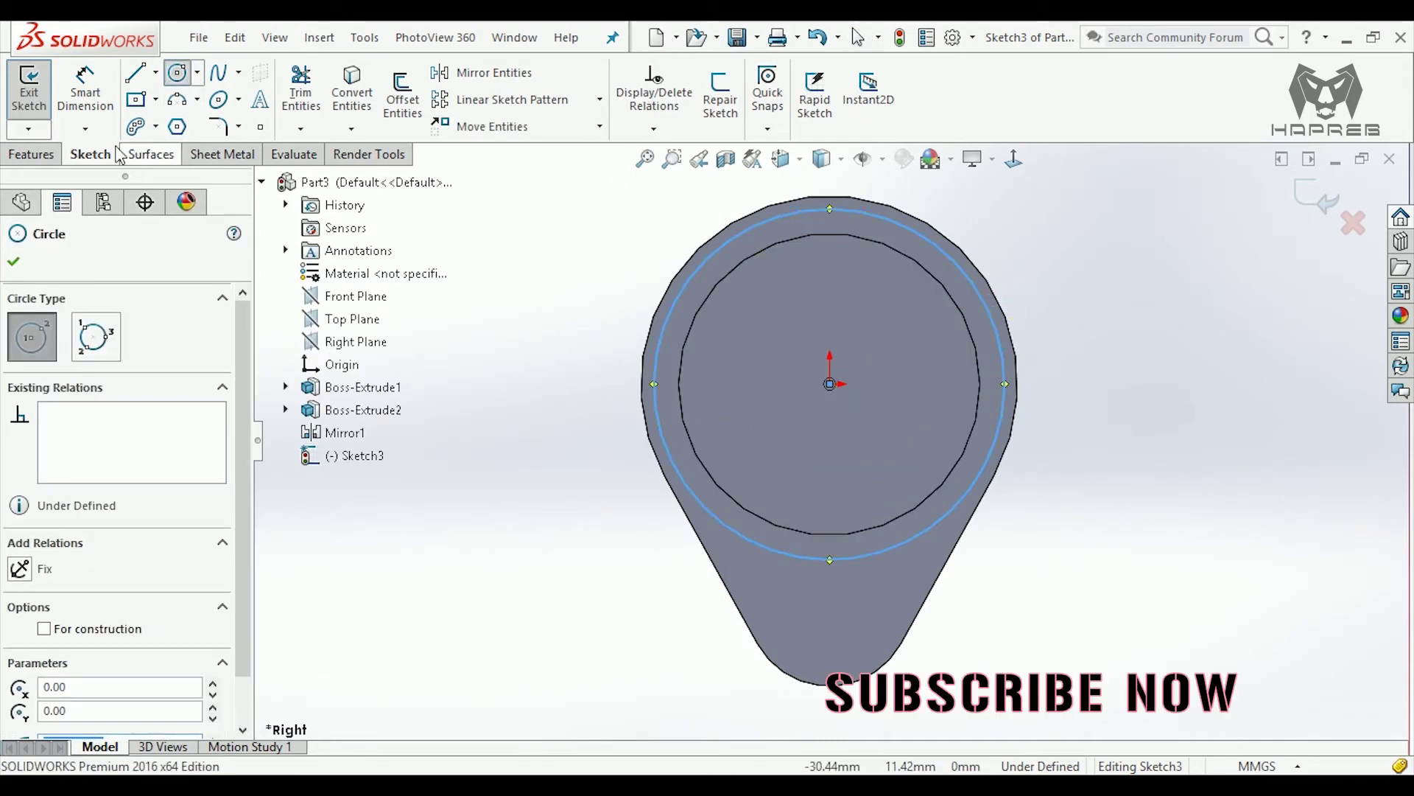
pyautogui.click(84, 89)
pyautogui.click(990, 317)
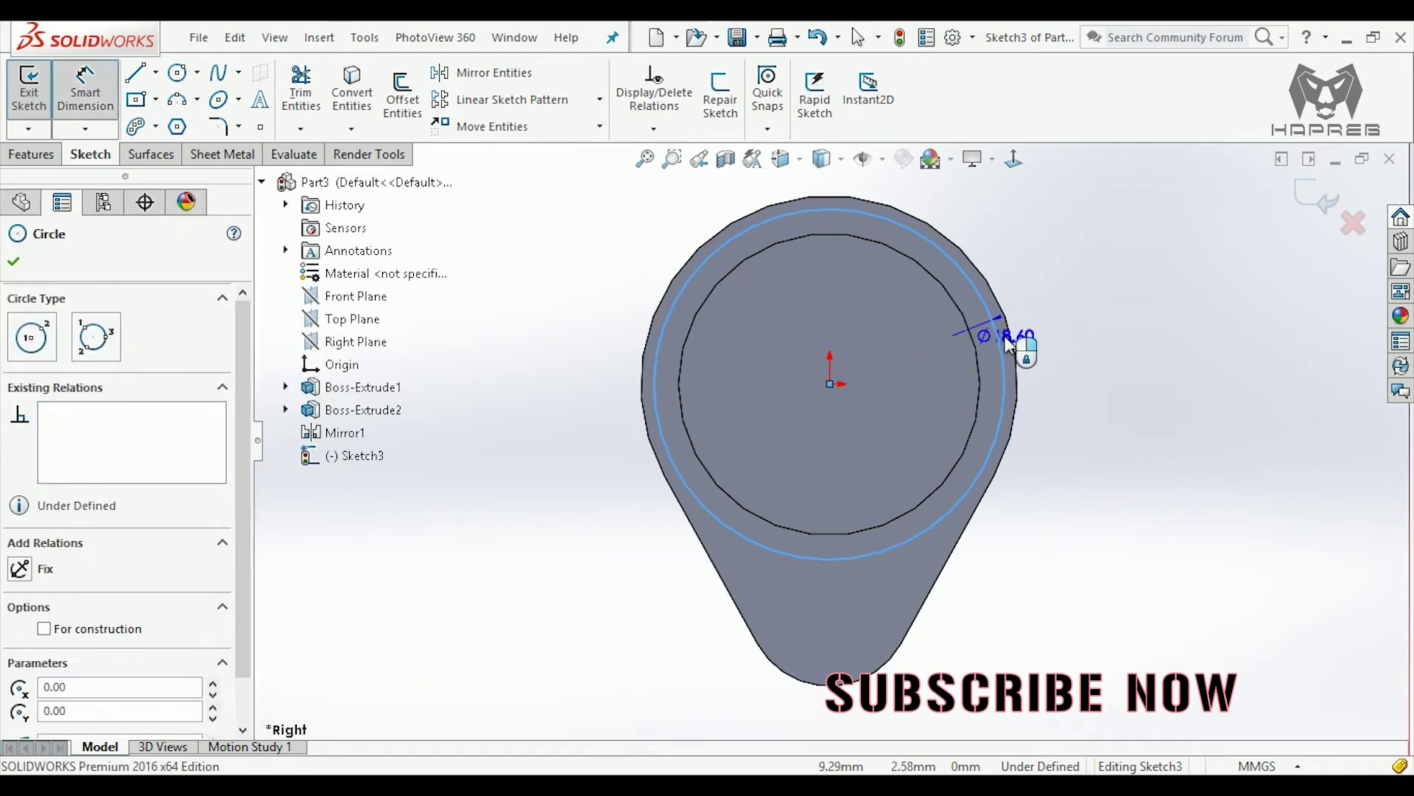
pyautogui.click(1109, 345)
pyautogui.write('18')
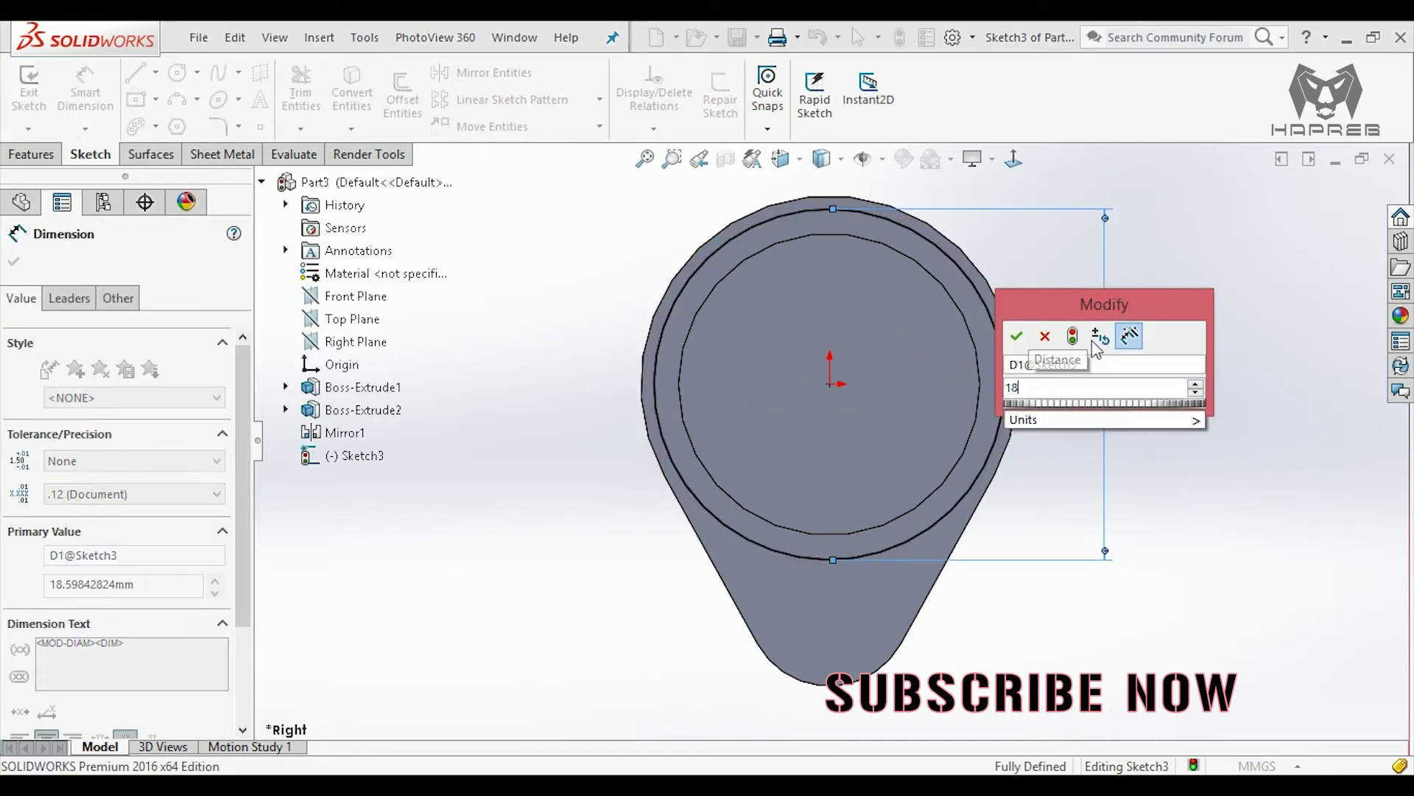
pyautogui.press('Return')
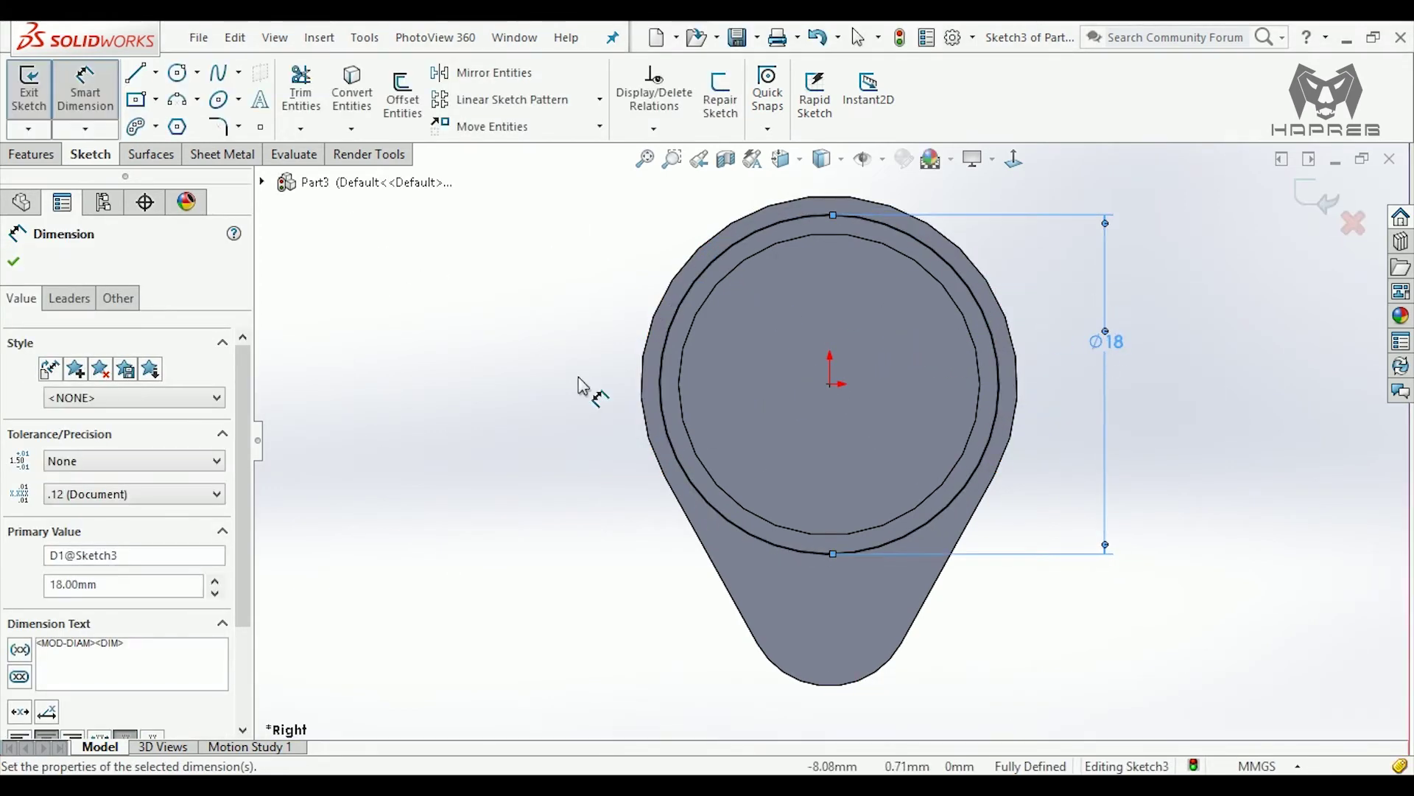
pyautogui.click(13, 262)
pyautogui.scroll(3, 798, 417)
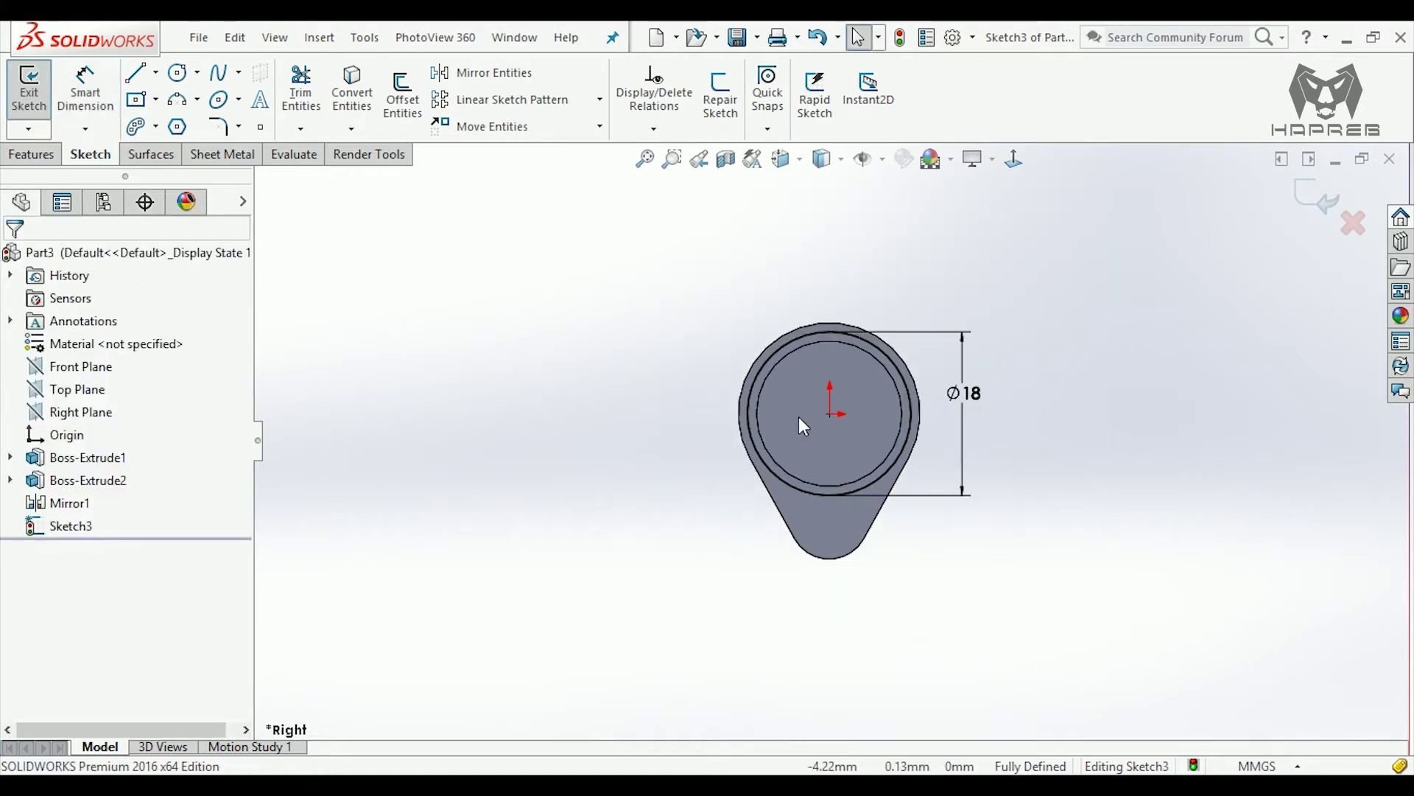
pyautogui.moveTo(799, 417)
pyautogui.mouseDown(button='middle')
pyautogui.moveTo(778, 495)
pyautogui.moveTo(789, 486)
pyautogui.mouseUp(button='middle')
# - Extrude the Ø18 circle 8 mm with Mid Plane to form the collar
pyautogui.click(42, 164)
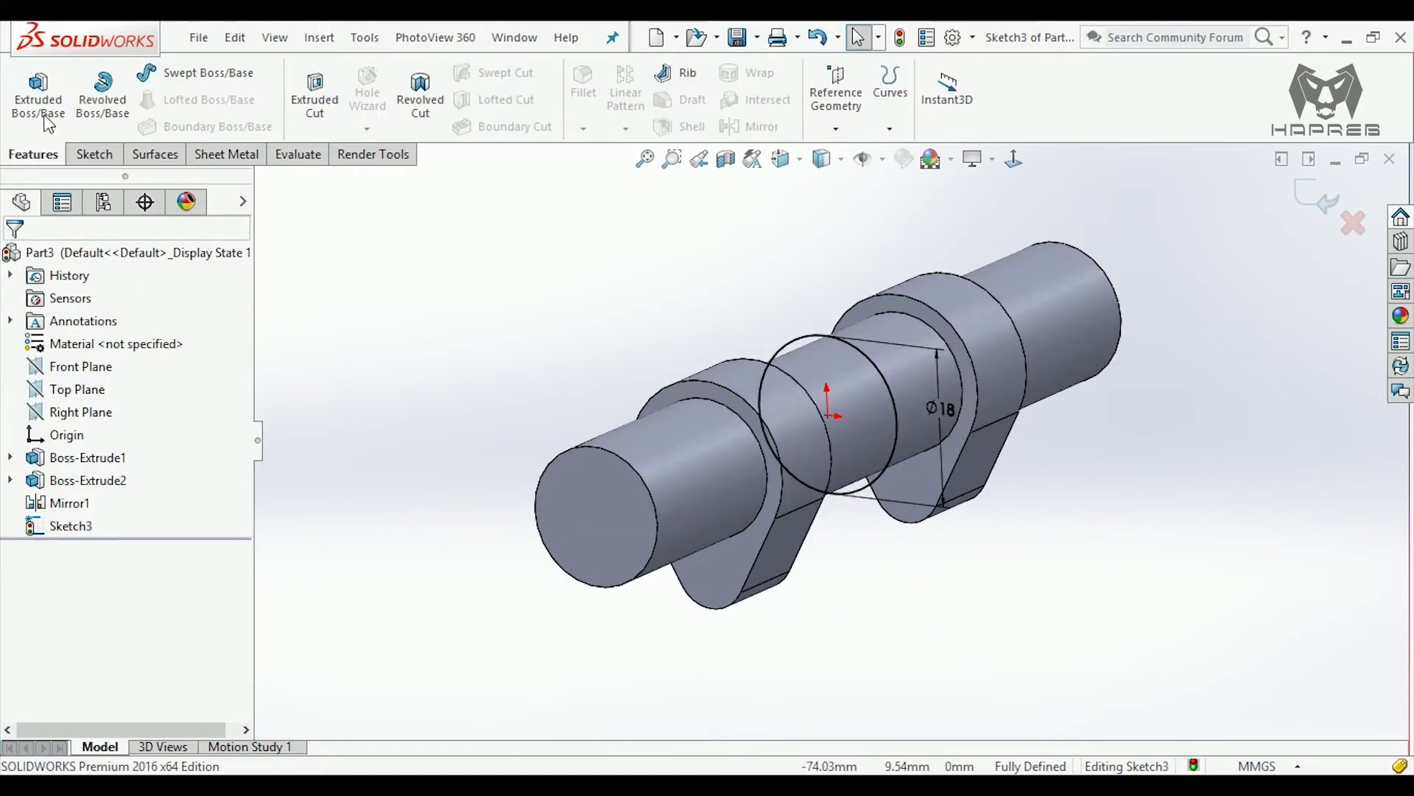
pyautogui.click(46, 99)
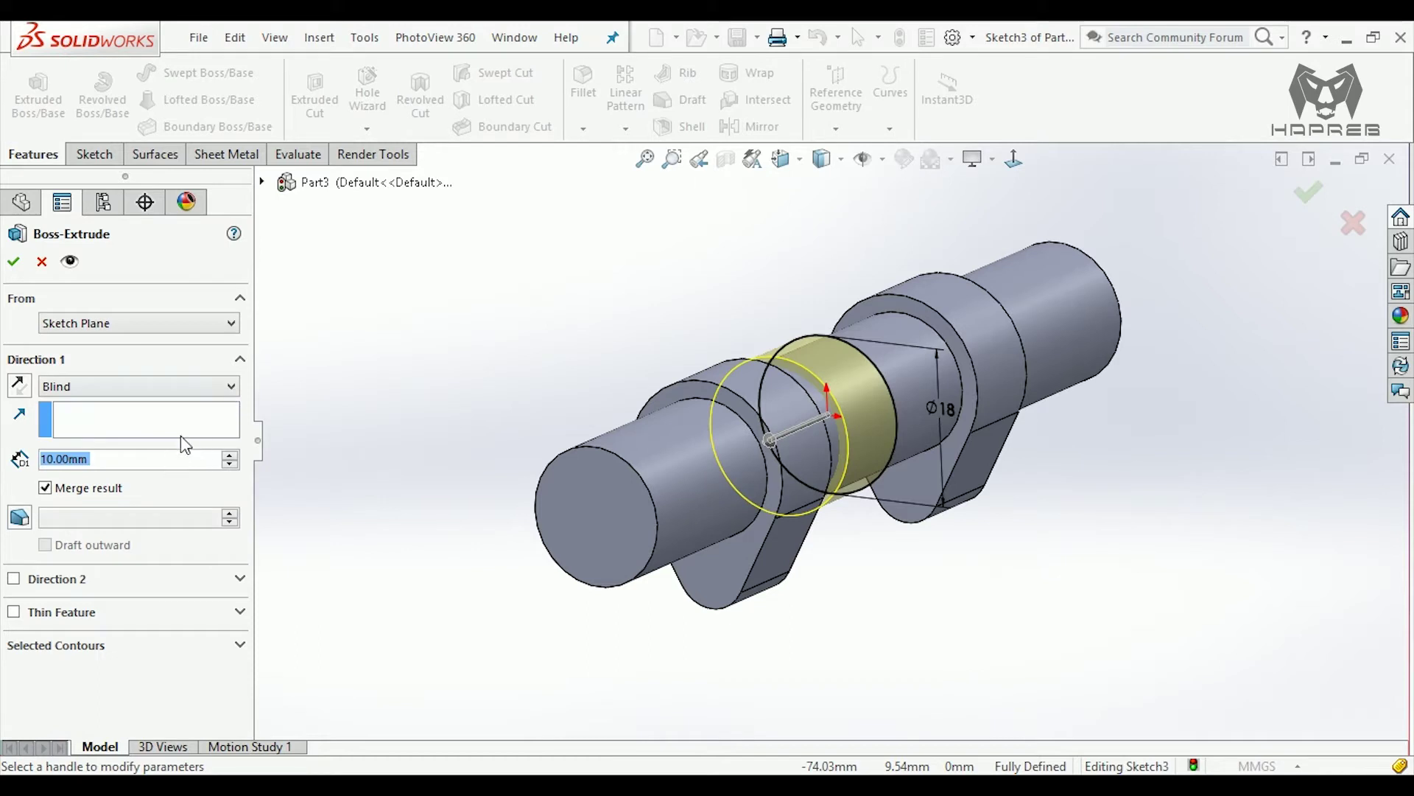
pyautogui.write('8')
pyautogui.press('Return')
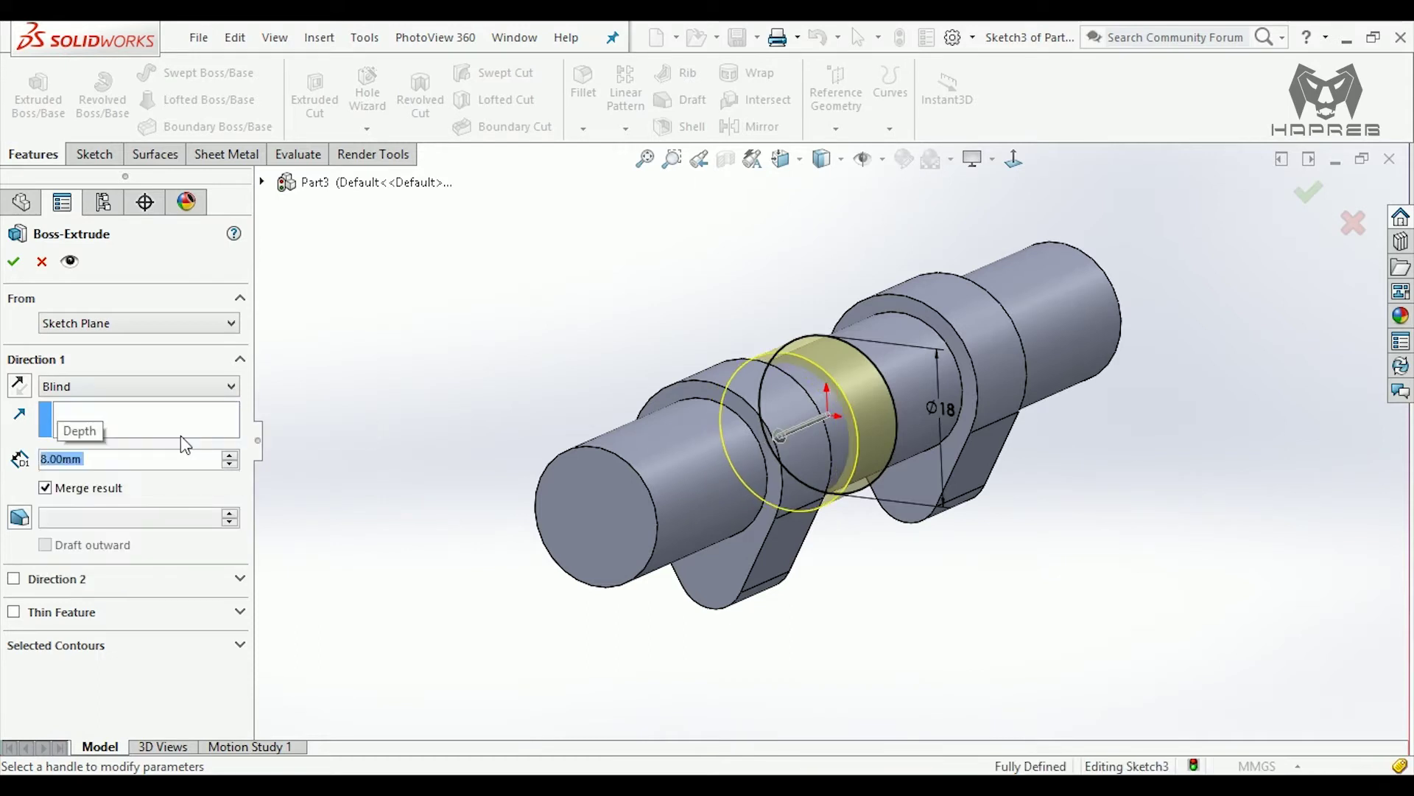
pyautogui.click(82, 386)
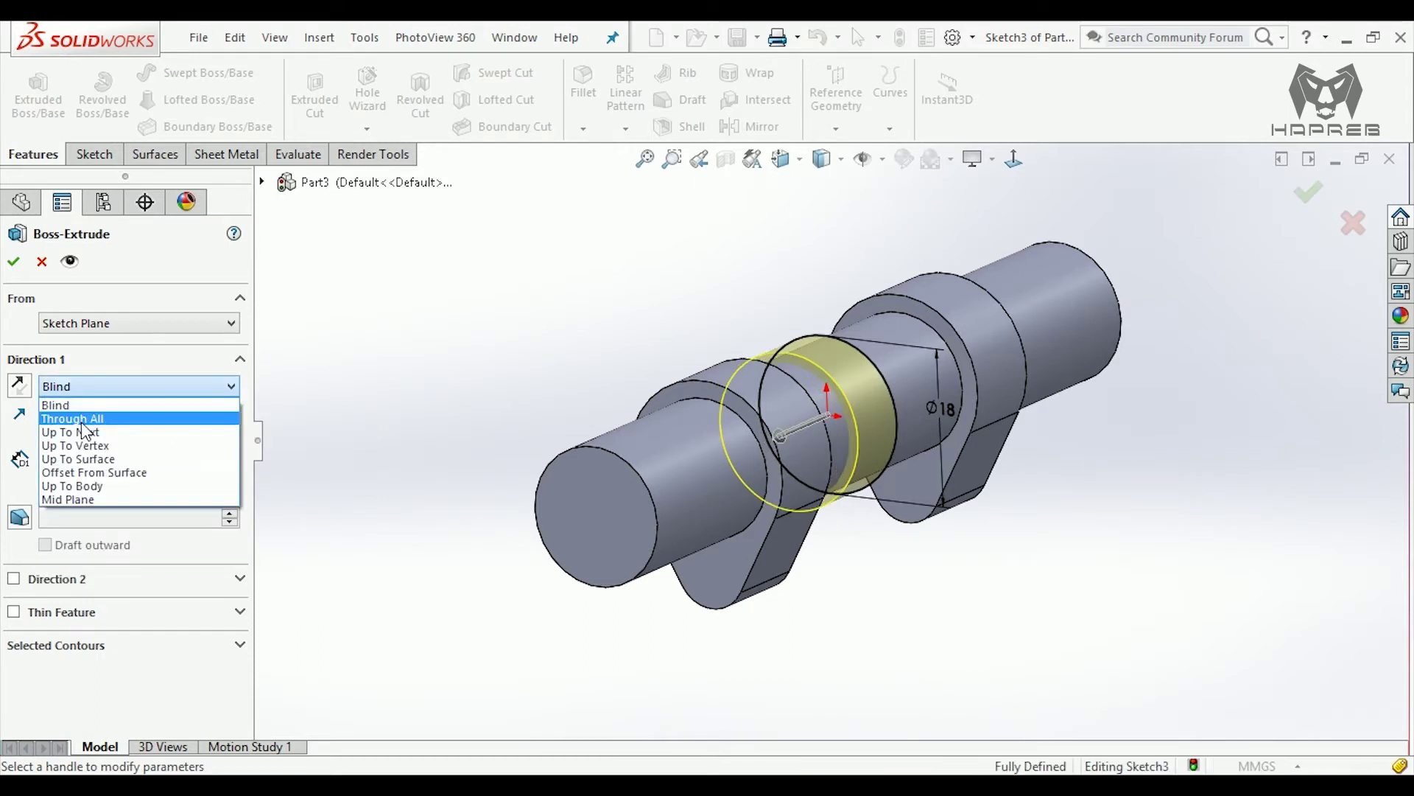
pyautogui.click(75, 501)
pyautogui.click(14, 261)
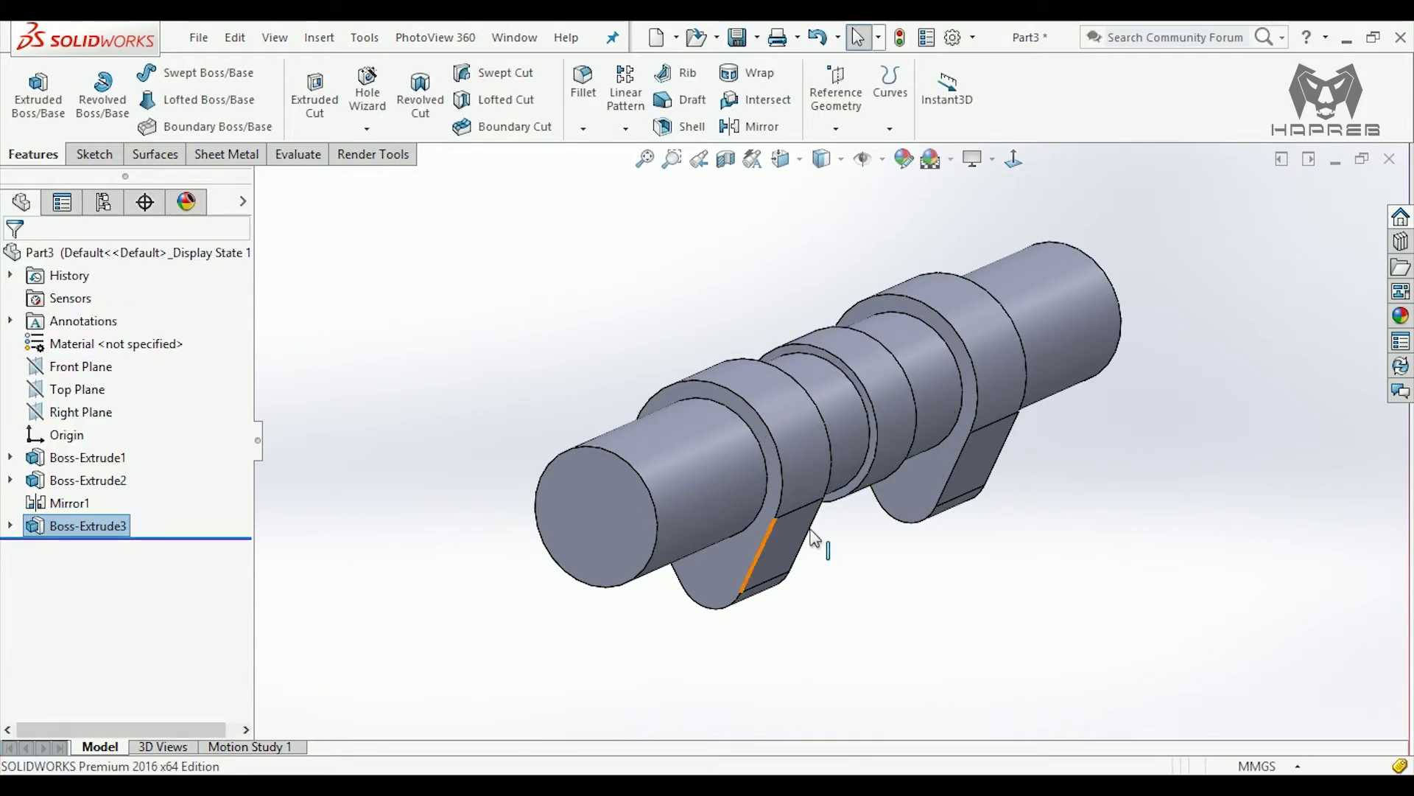
pyautogui.scroll(-2, 813, 538)
# - Start a linear pattern along the shaft's end edge with 95 mm spacing
pyautogui.click(627, 103)
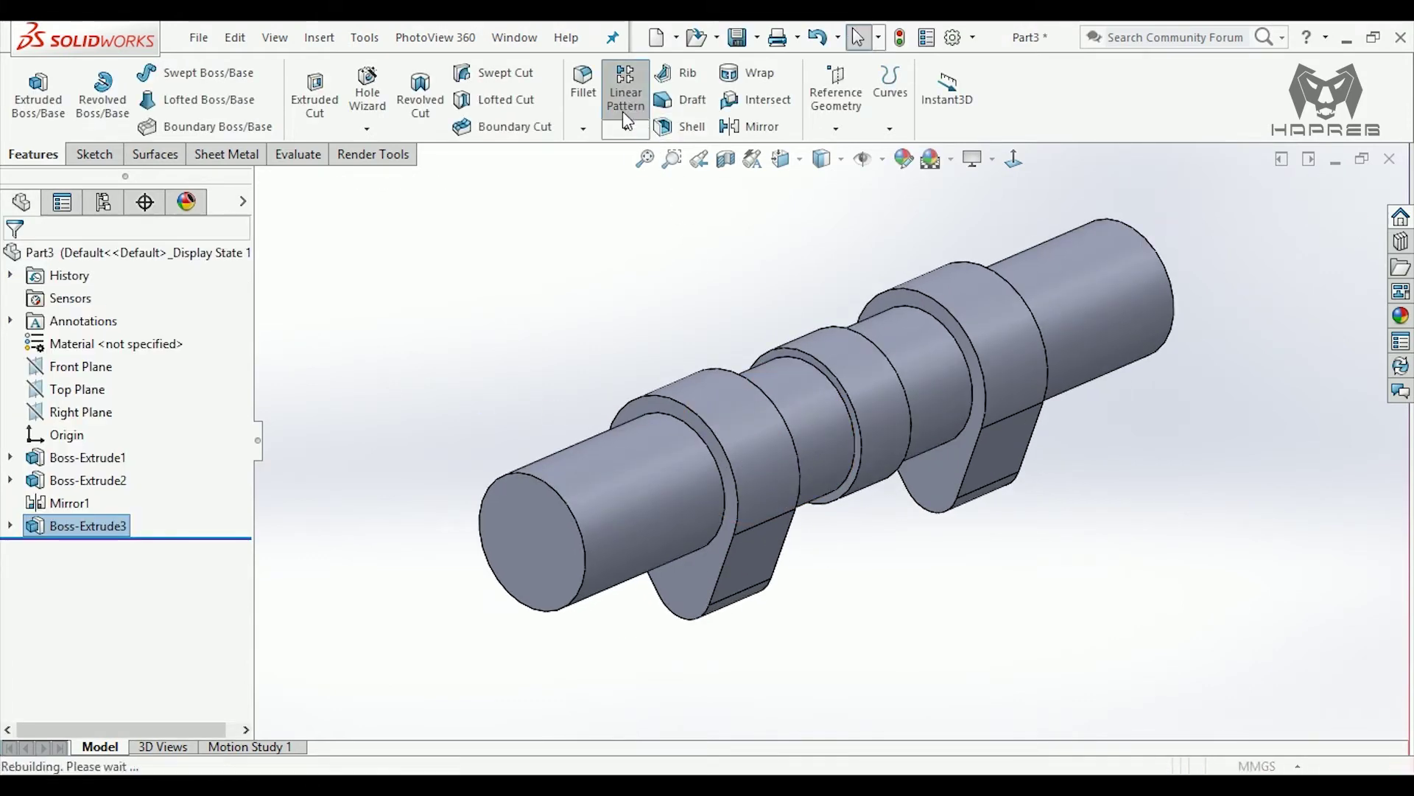
pyautogui.scroll(3, 827, 418)
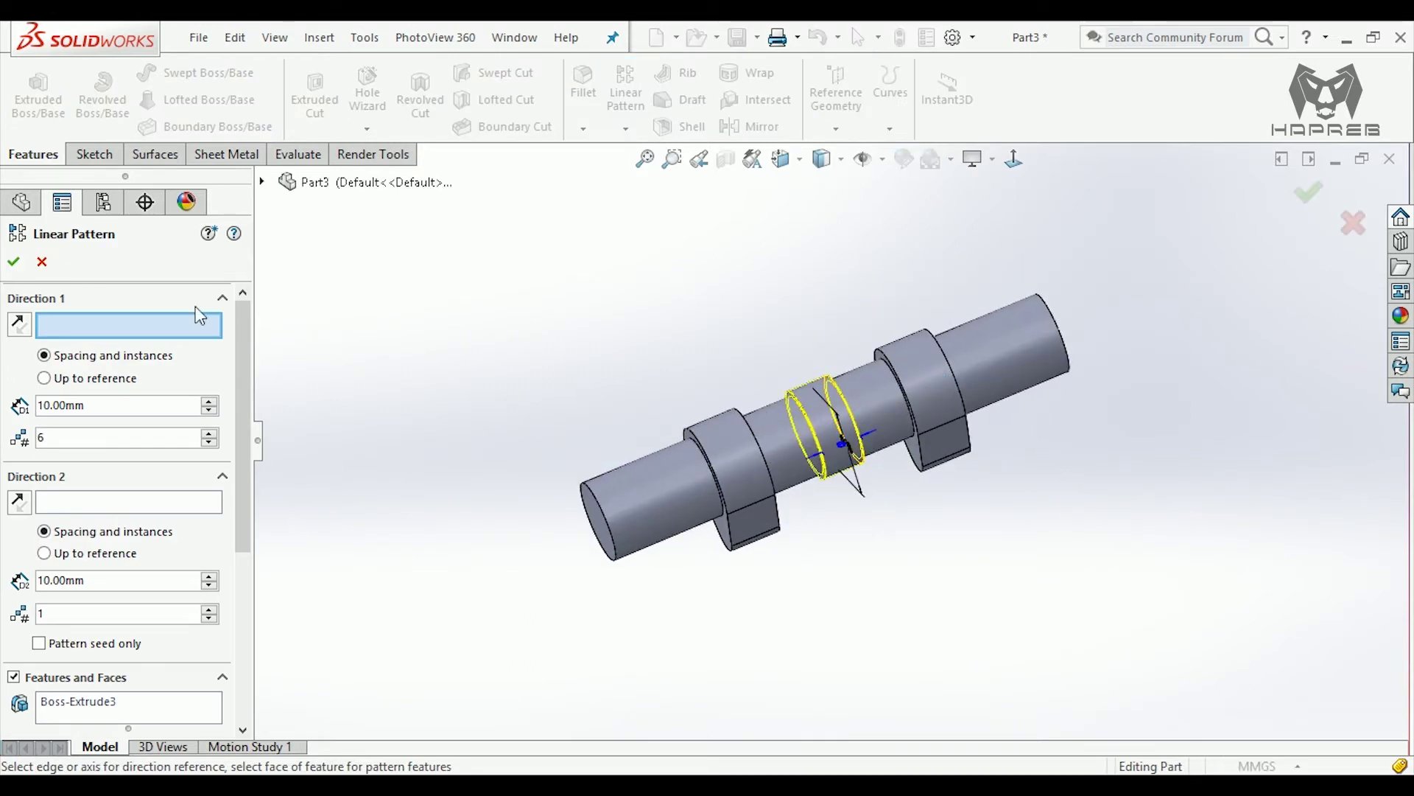
pyautogui.scroll(-3, 195, 317)
pyautogui.scroll(3, 176, 324)
pyautogui.scroll(-3, 1062, 369)
pyautogui.click(987, 380)
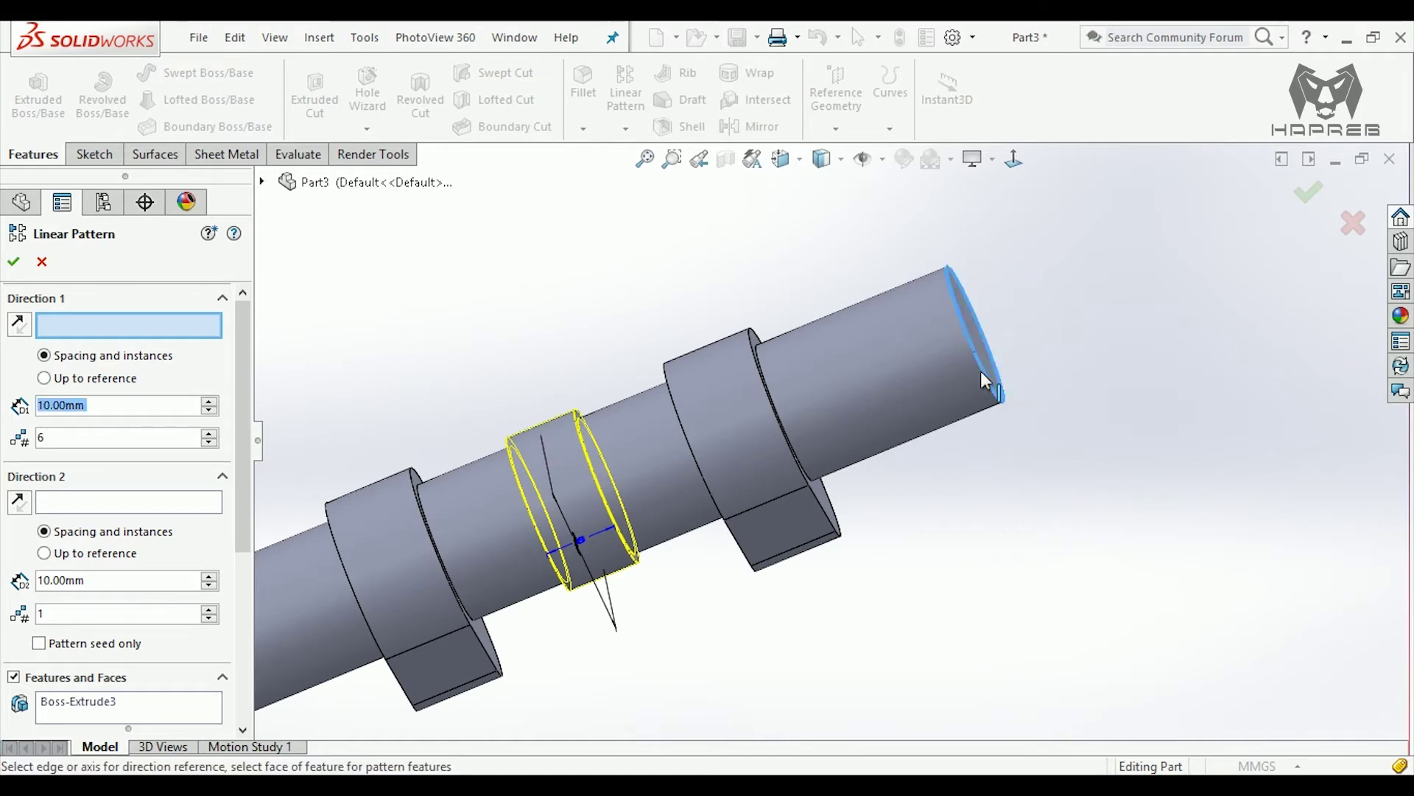
pyautogui.scroll(2, 999, 420)
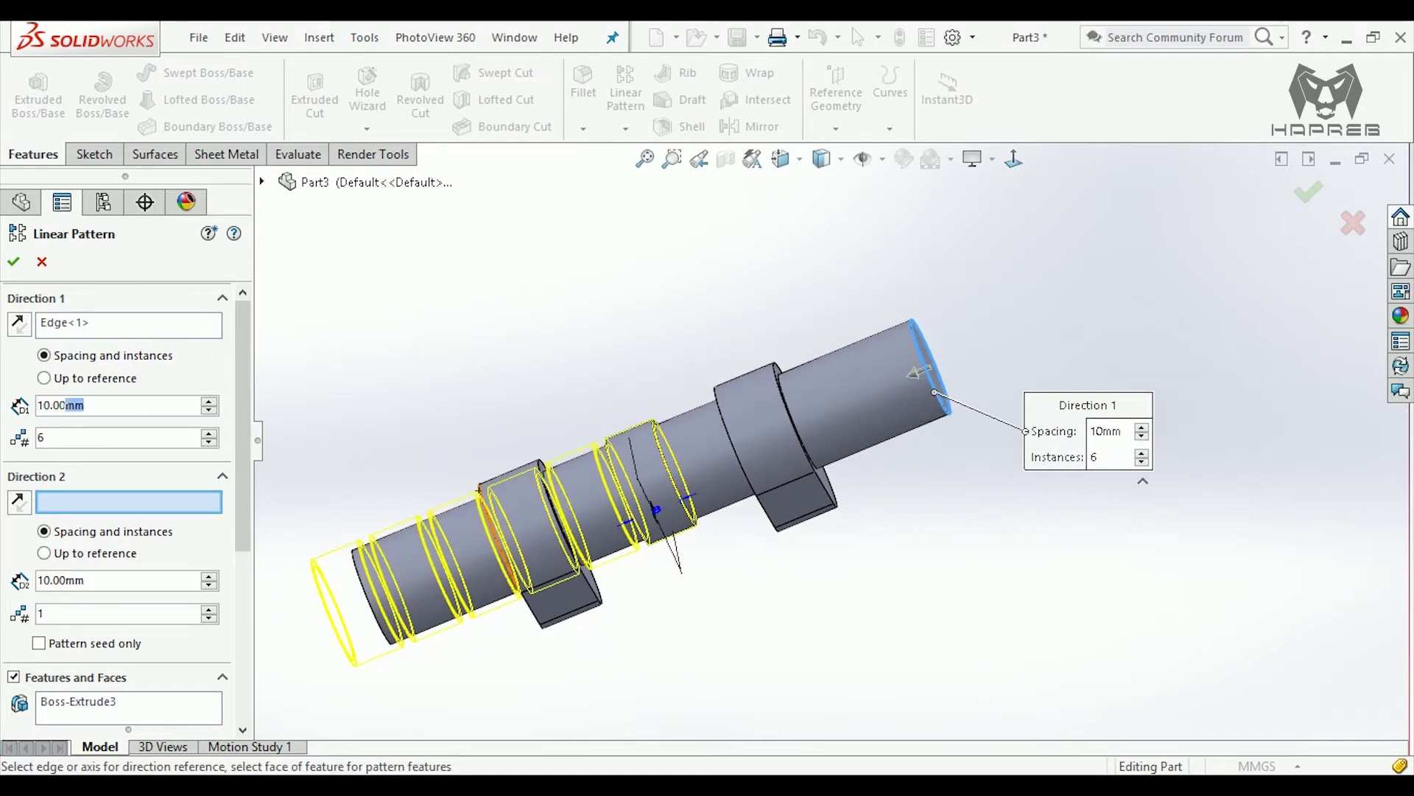
pyautogui.write('95')
pyautogui.press('Return')
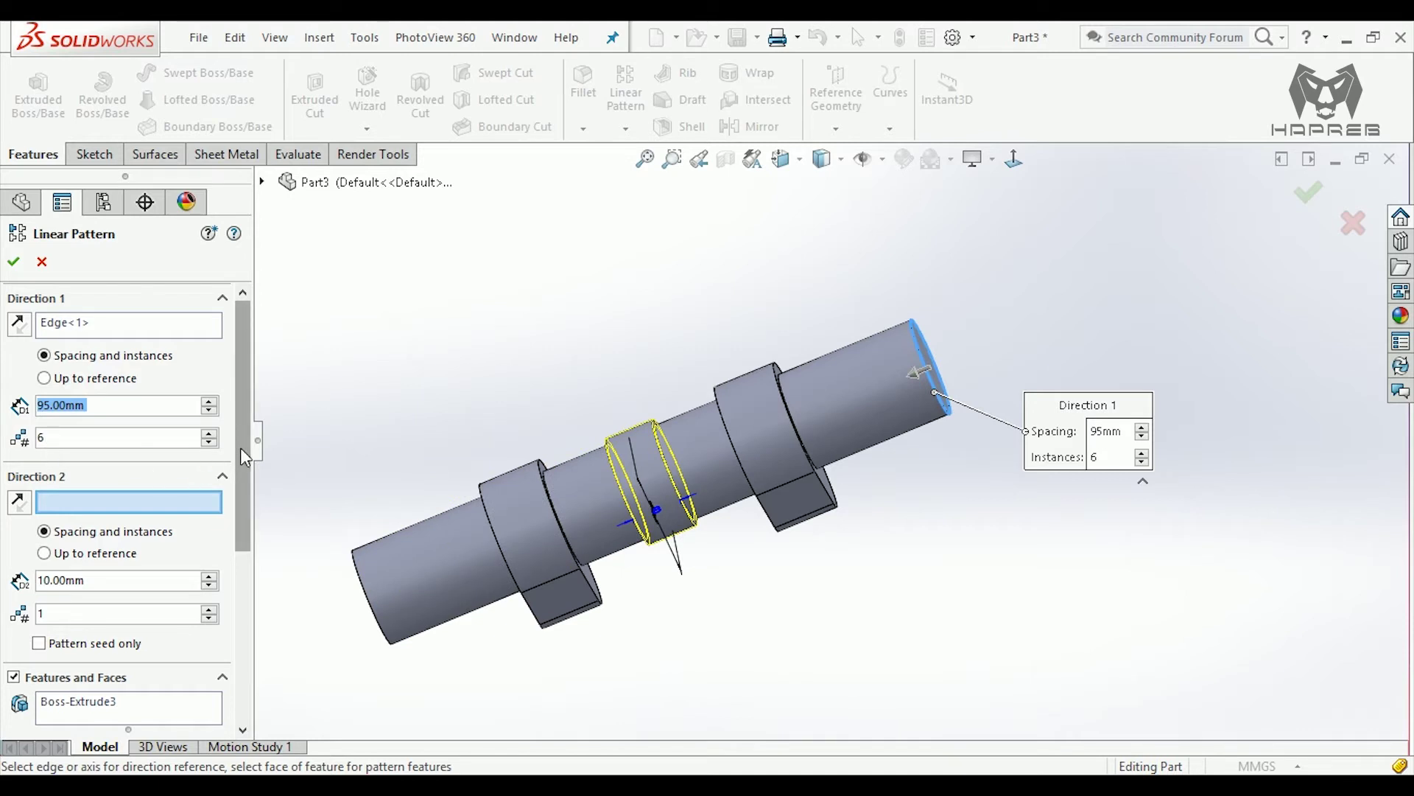
# - Pattern Bodies instead of Features, pick Boss-Extrude3, and accept six instances
pyautogui.moveTo(240, 448); pyautogui.dragTo(250, 571)
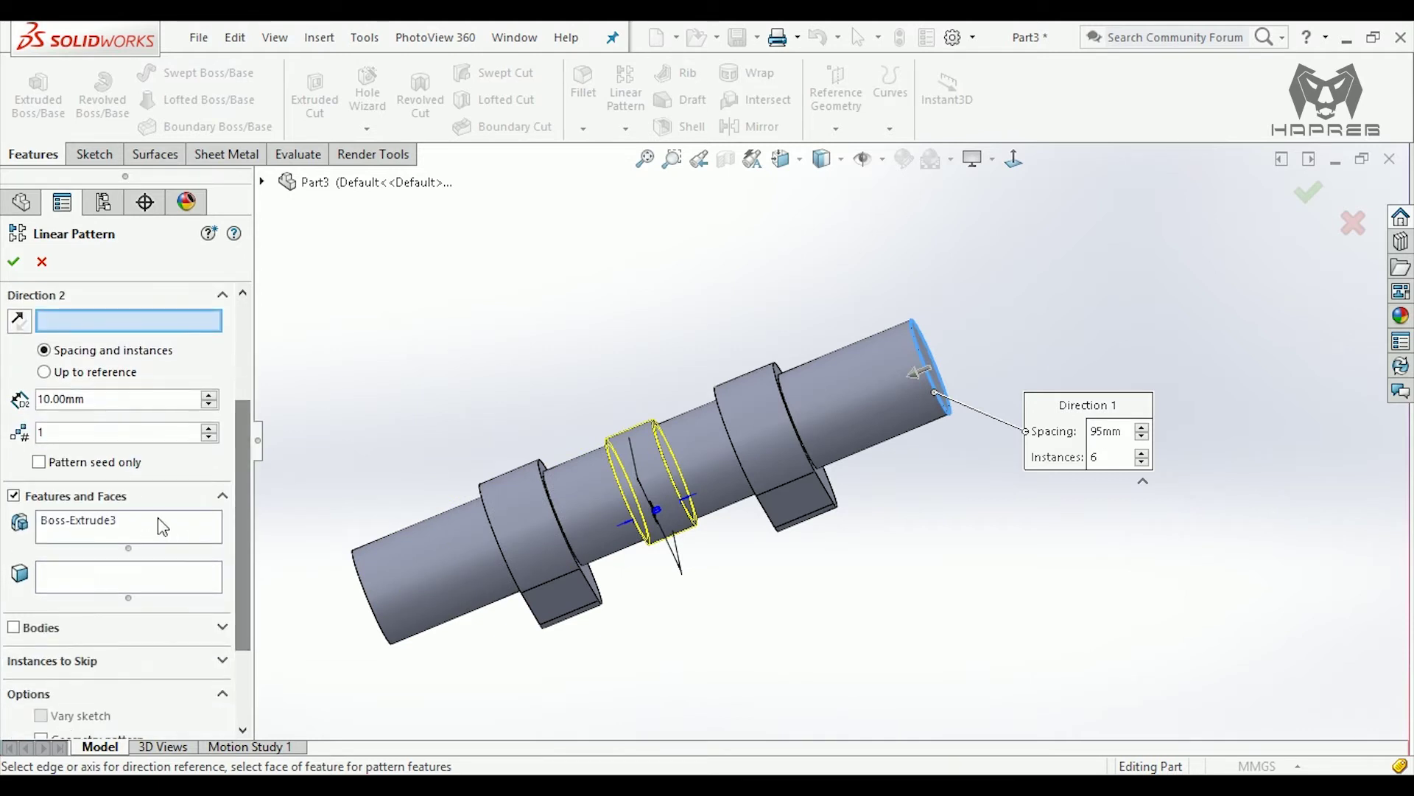
pyautogui.click(15, 497)
pyautogui.click(14, 530)
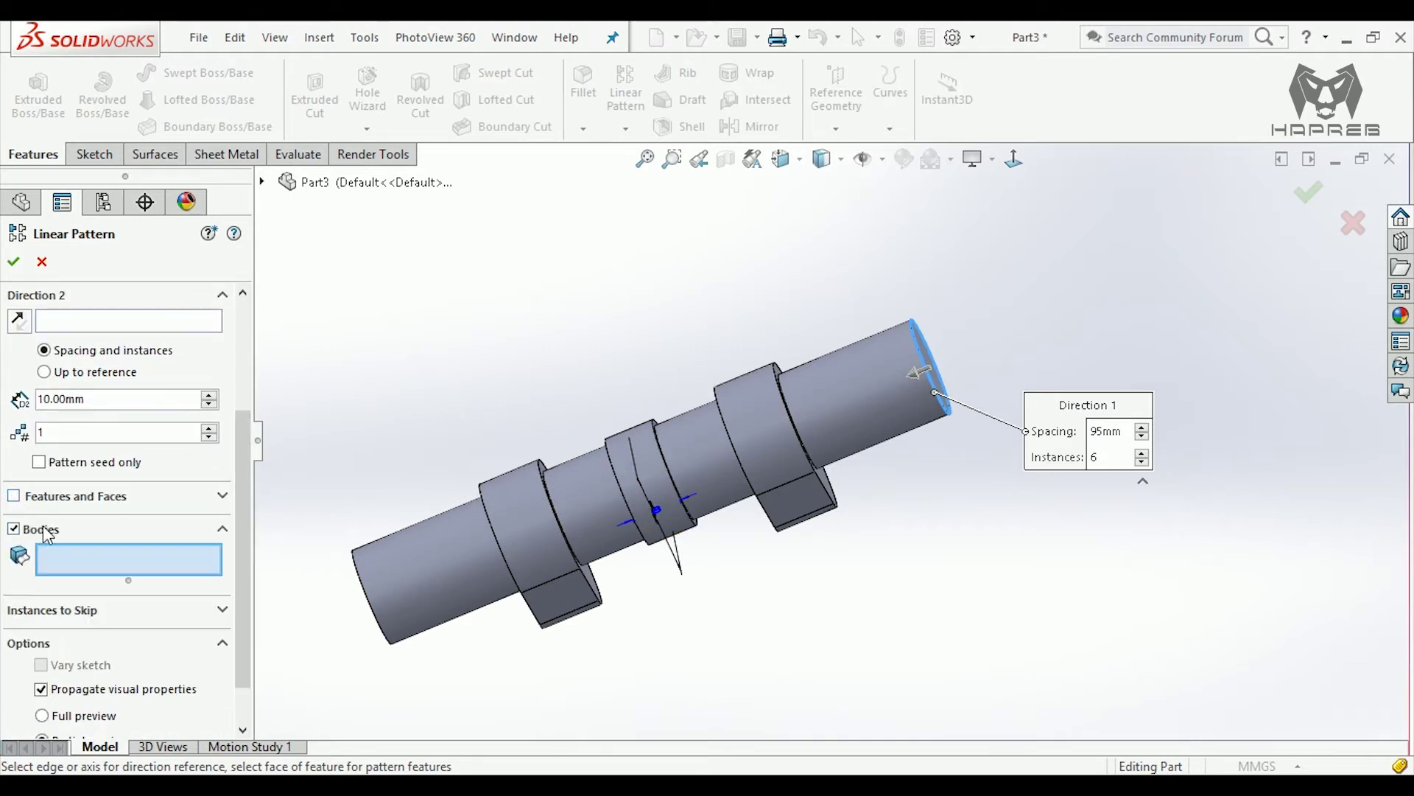
pyautogui.scroll(2, 744, 585)
pyautogui.click(518, 571)
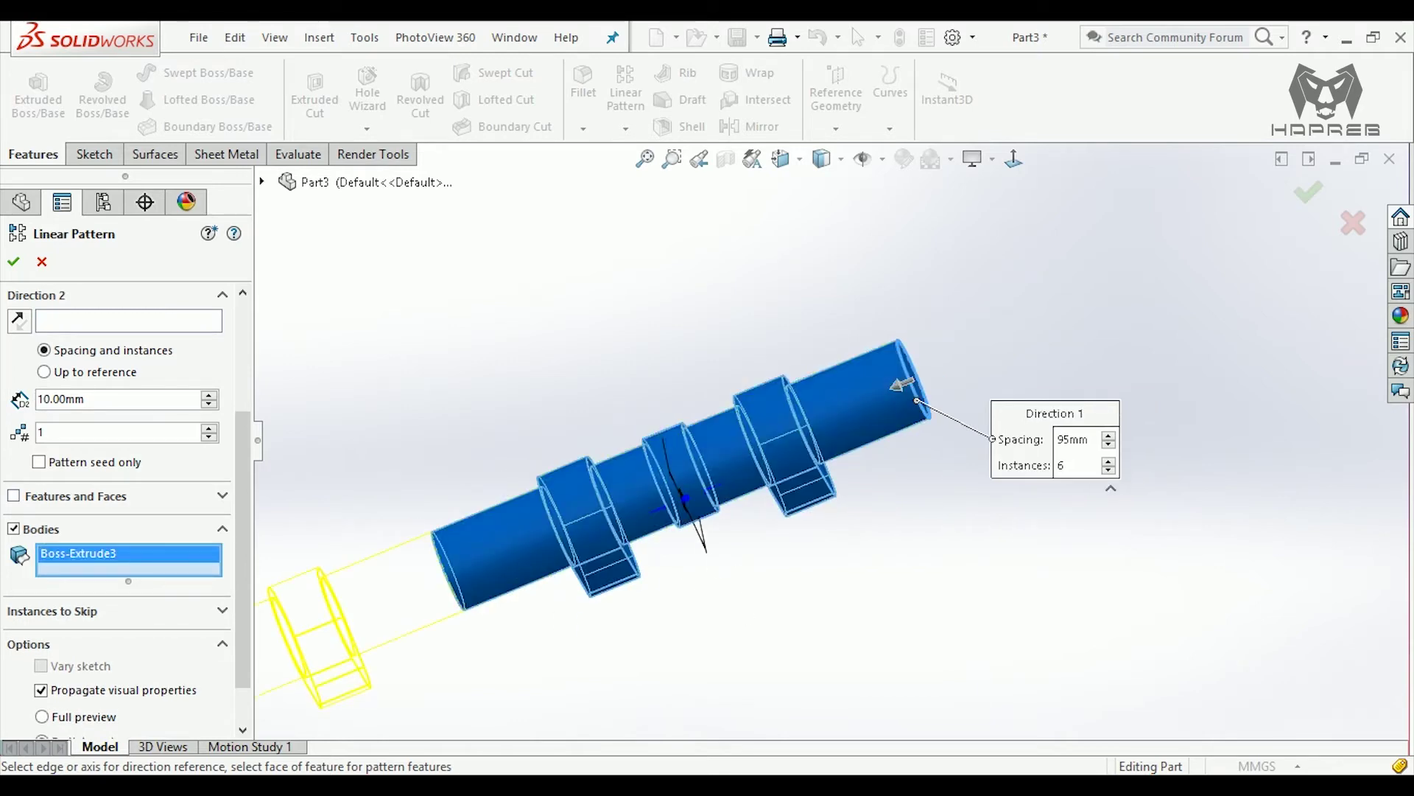
pyautogui.scroll(2, 587, 614)
pyautogui.scroll(2, 587, 614)
pyautogui.scroll(1, 587, 614)
pyautogui.scroll(2, 571, 602)
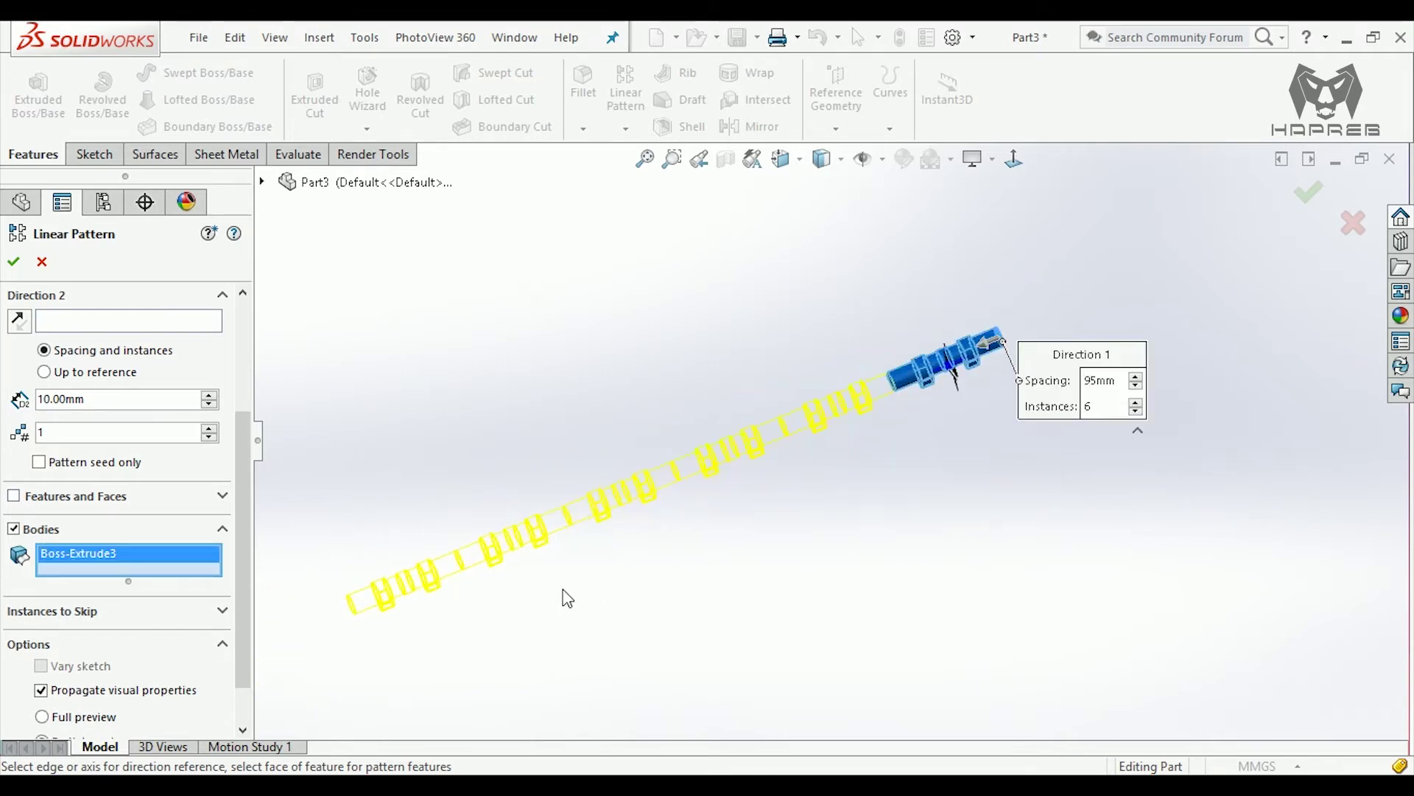
pyautogui.scroll(-1, 568, 598)
pyautogui.click(13, 262)
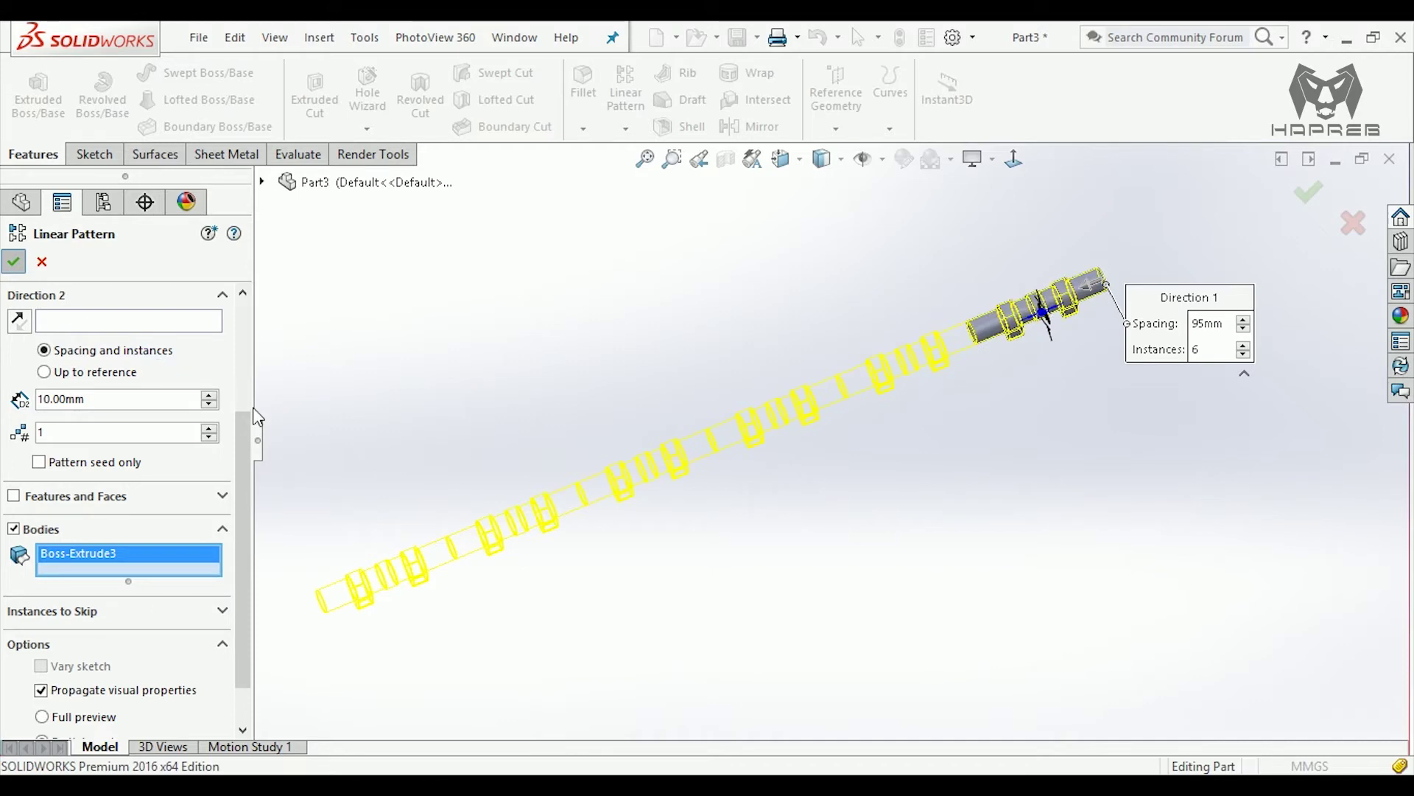
pyautogui.moveTo(494, 516); pyautogui.dragTo(715, 557, button='middle')
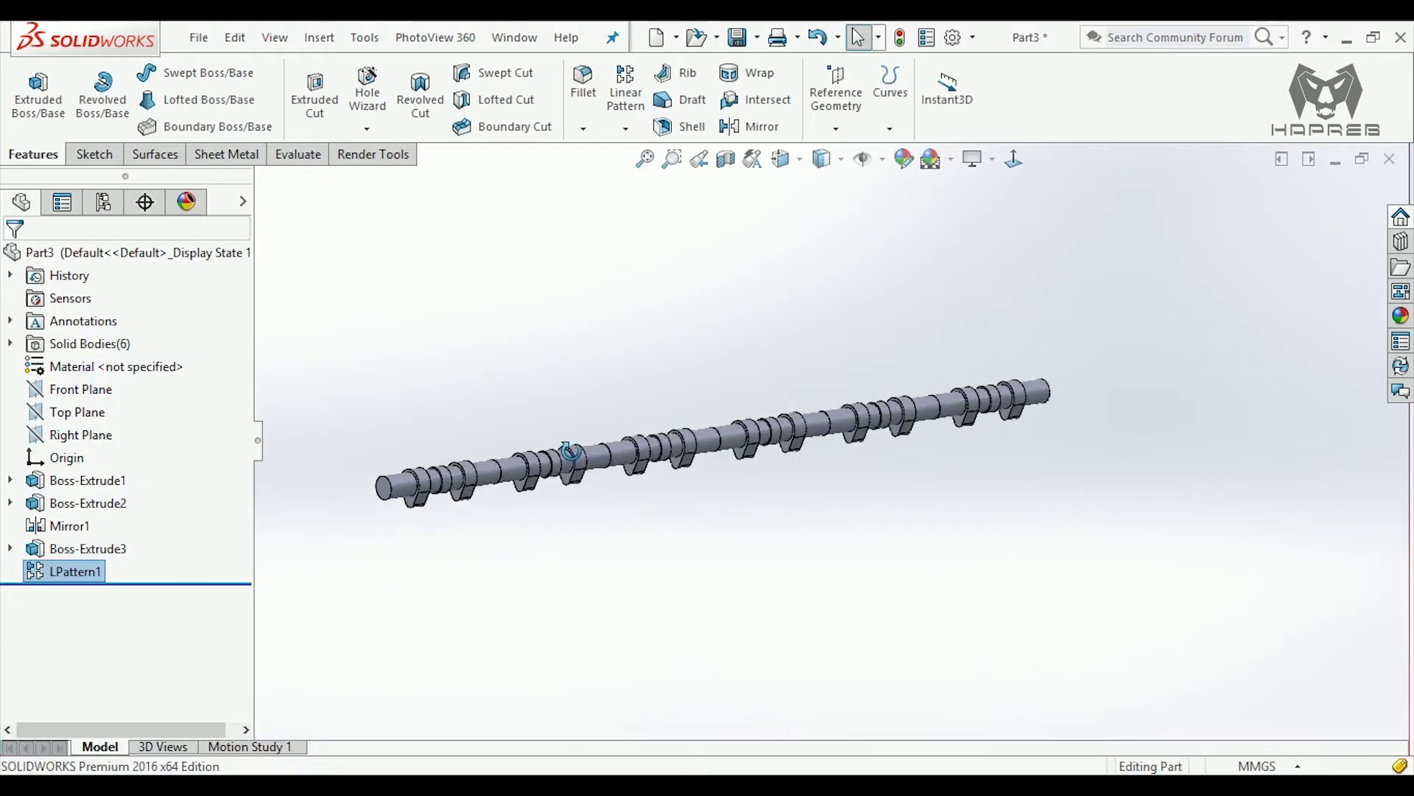
# - Turn on View Axes so the shaft's axis line is visible
pyautogui.click(881, 159)
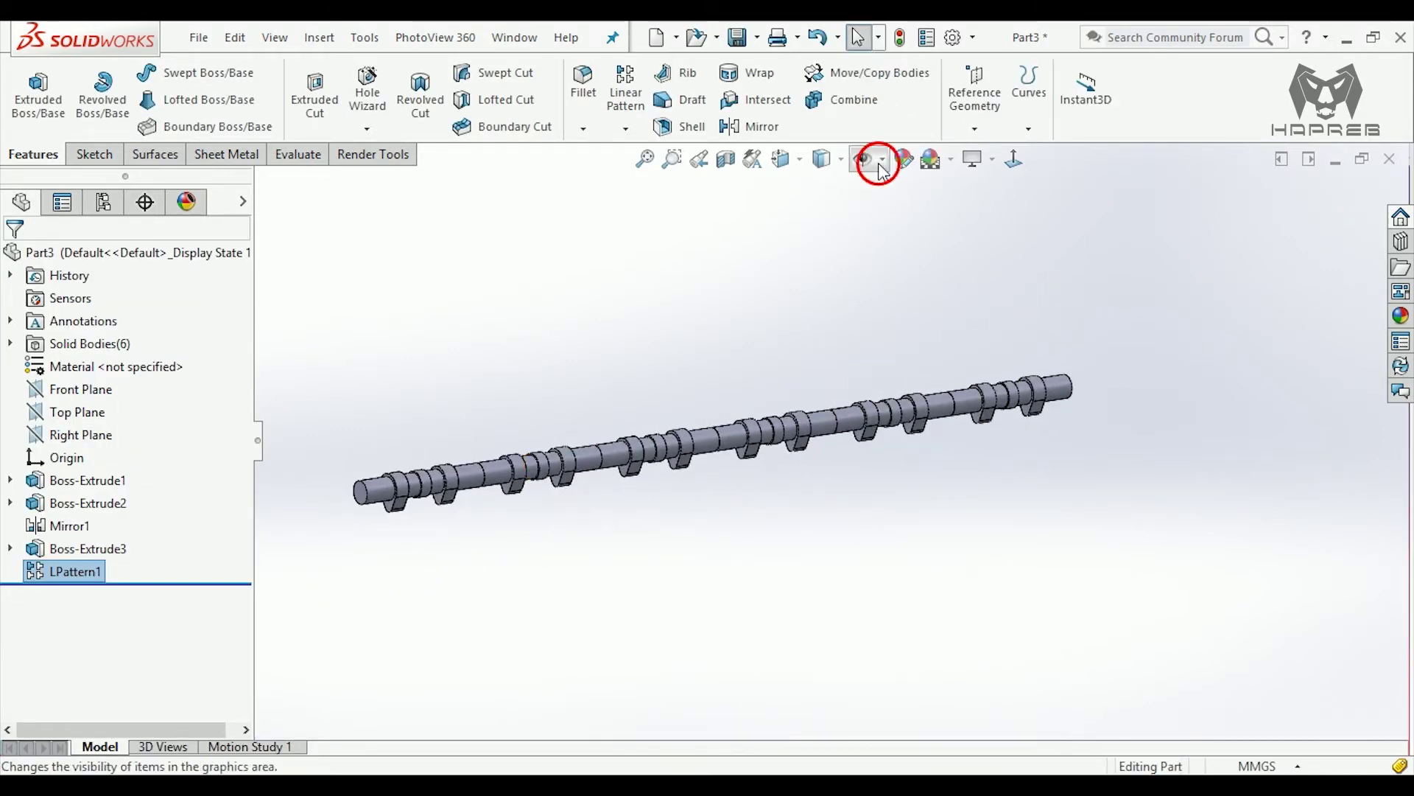
pyautogui.click(875, 223)
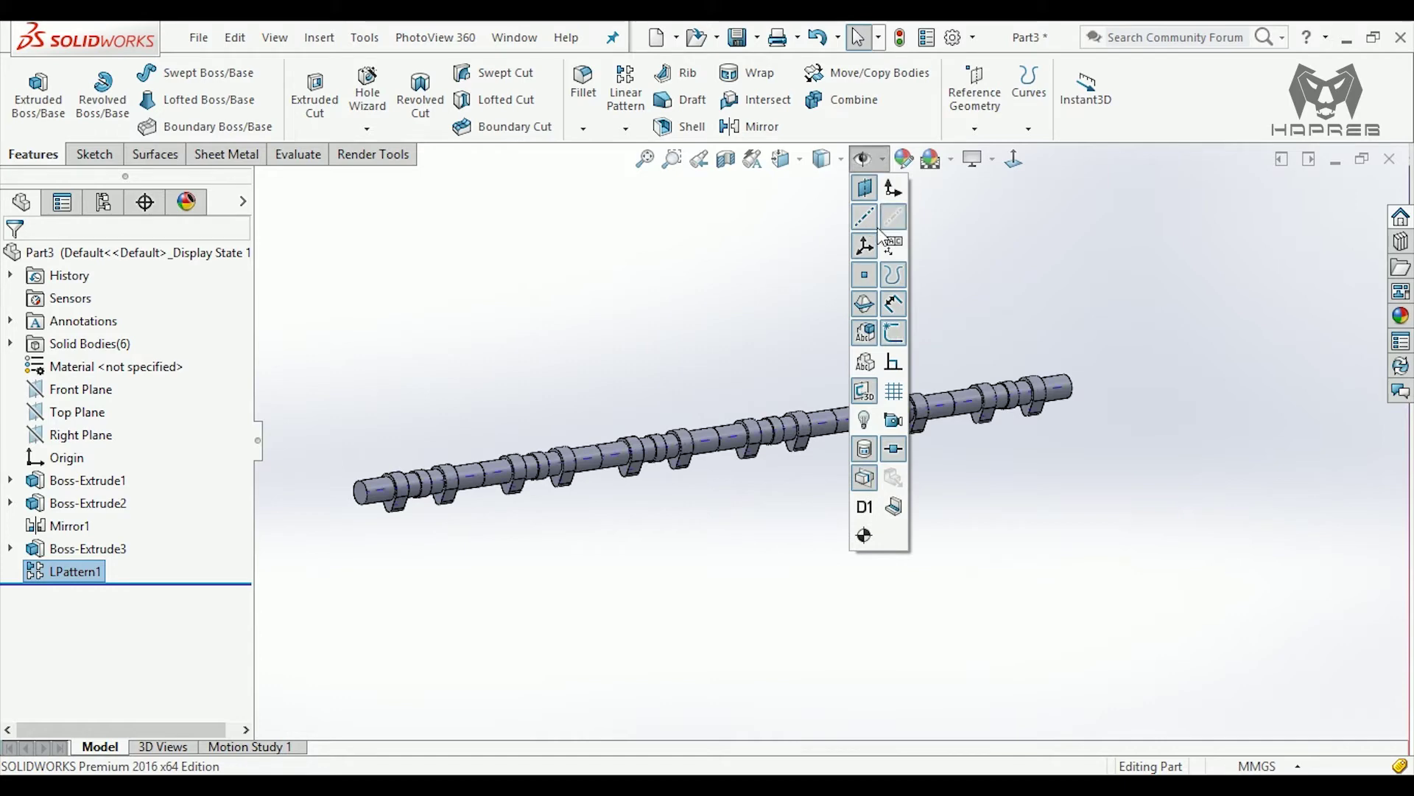
pyautogui.scroll(-3, 663, 412)
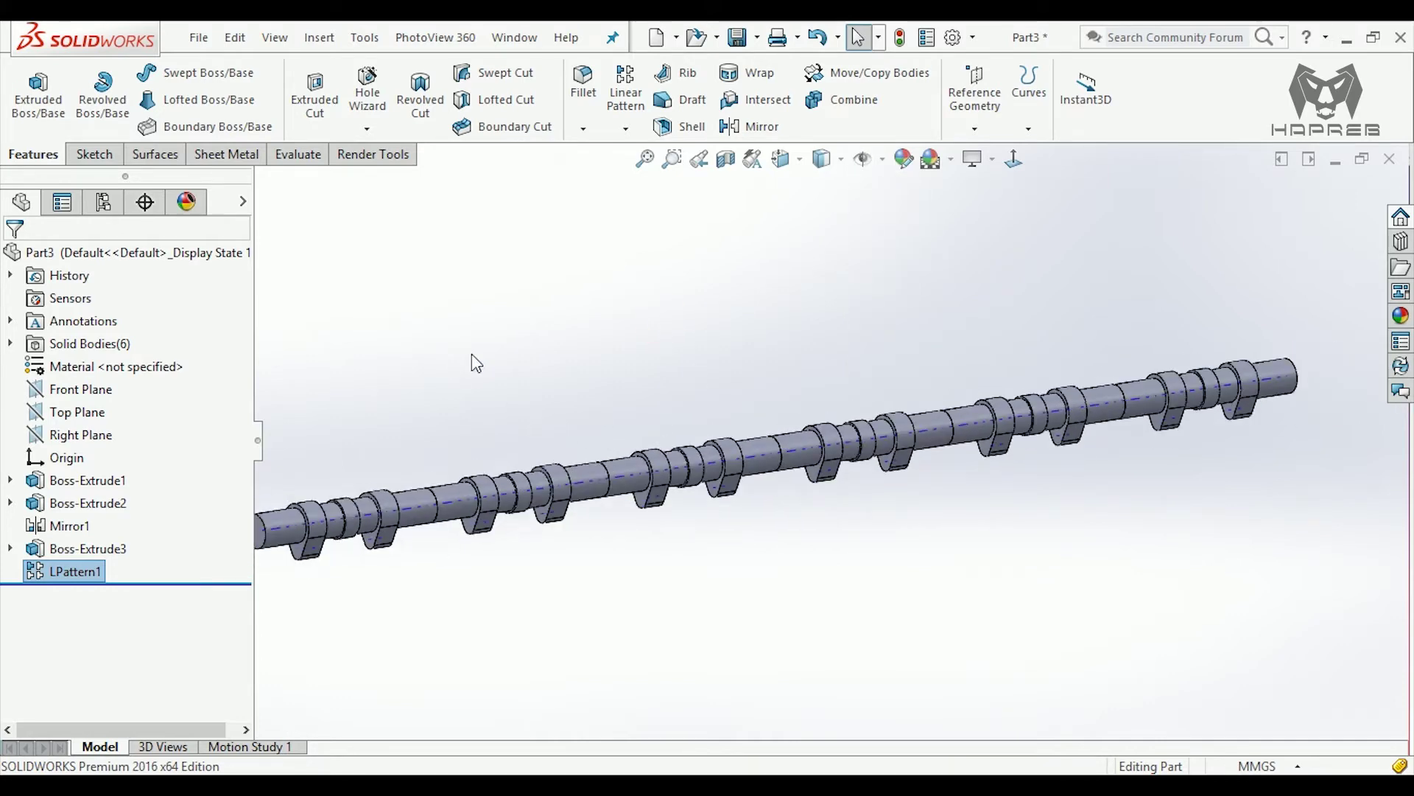
# - In Move/Copy Bodies, select LPattern1[3] and set it to rotate about Axis<1>
pyautogui.click(869, 73)
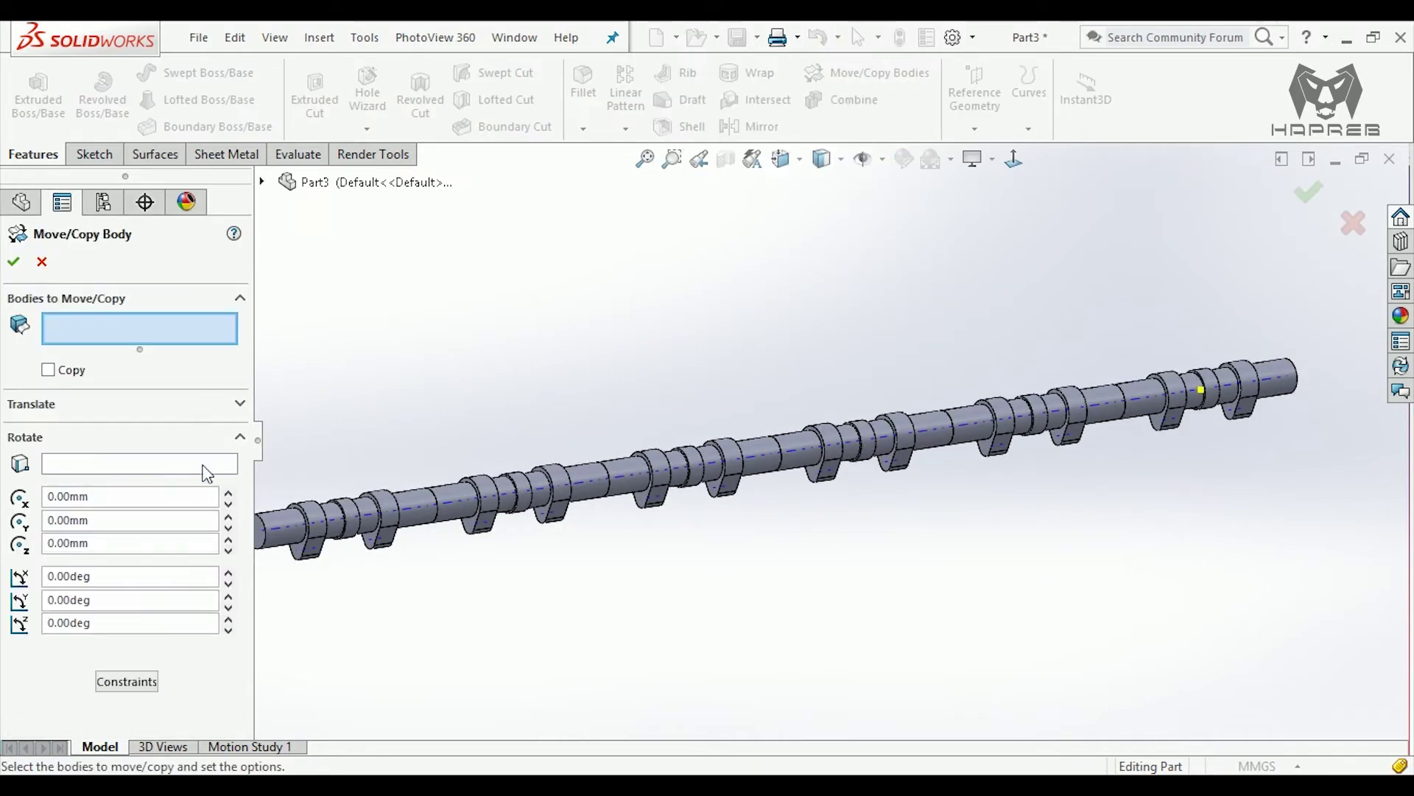
pyautogui.scroll(2, 600, 530)
pyautogui.scroll(-1, 675, 512)
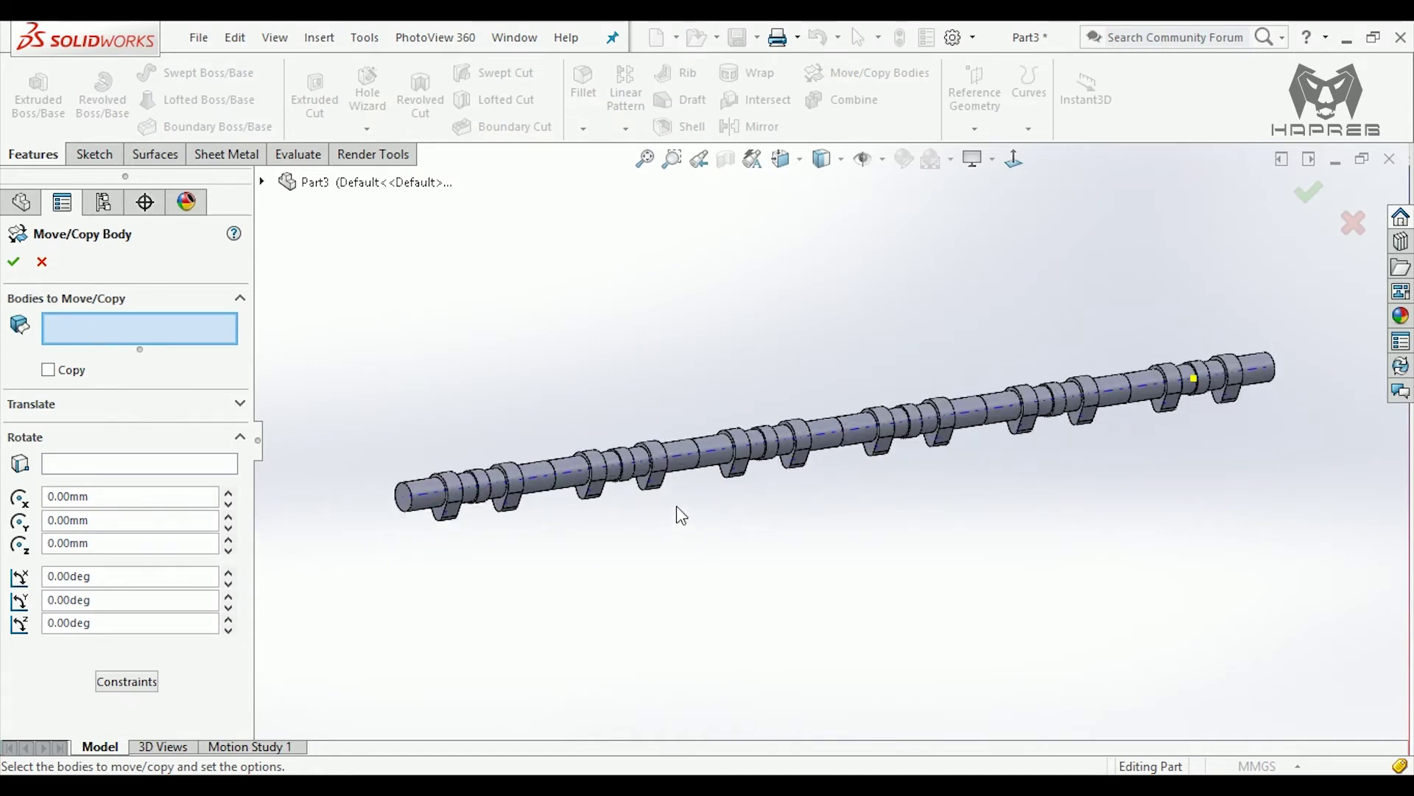
pyautogui.scroll(-2, 780, 452)
pyautogui.click(786, 442)
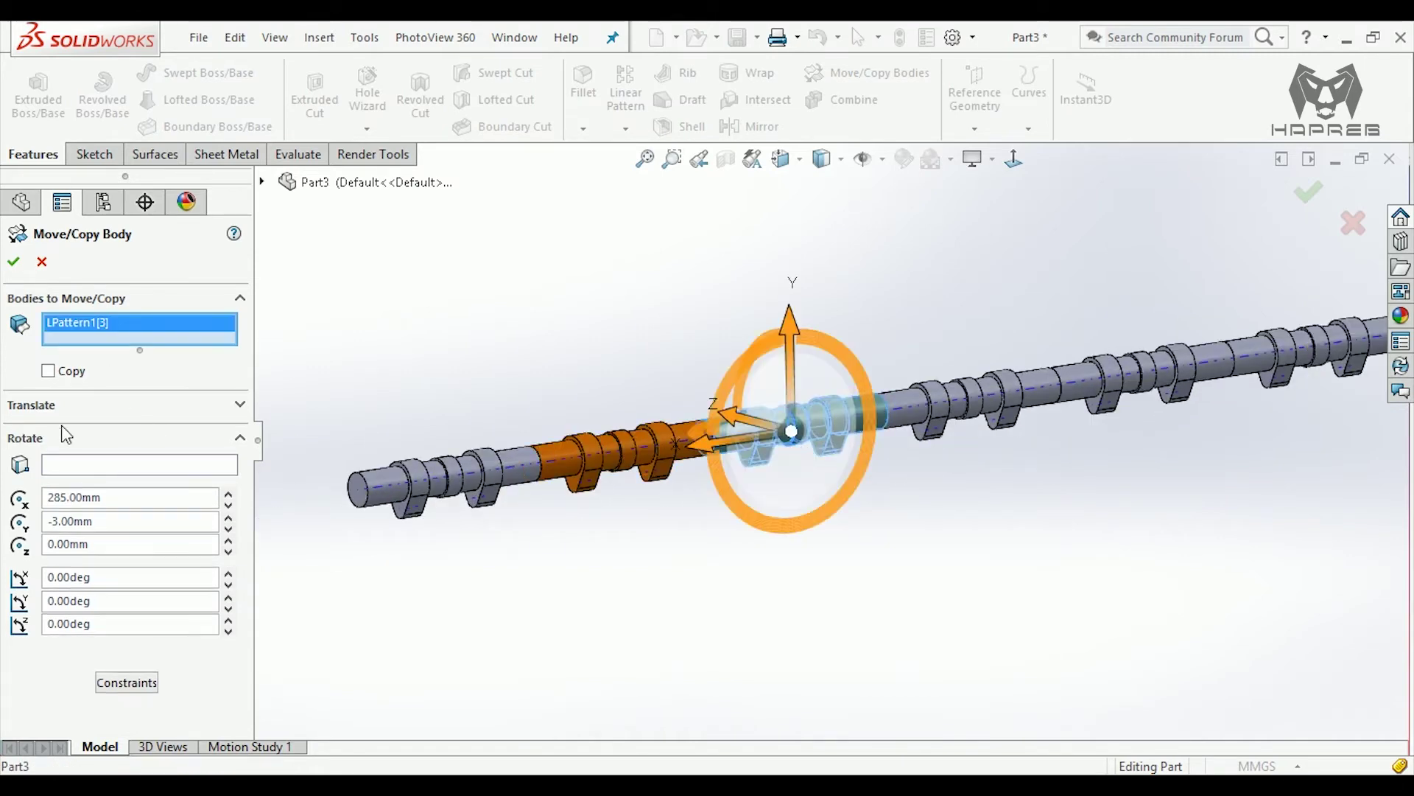
pyautogui.click(40, 437)
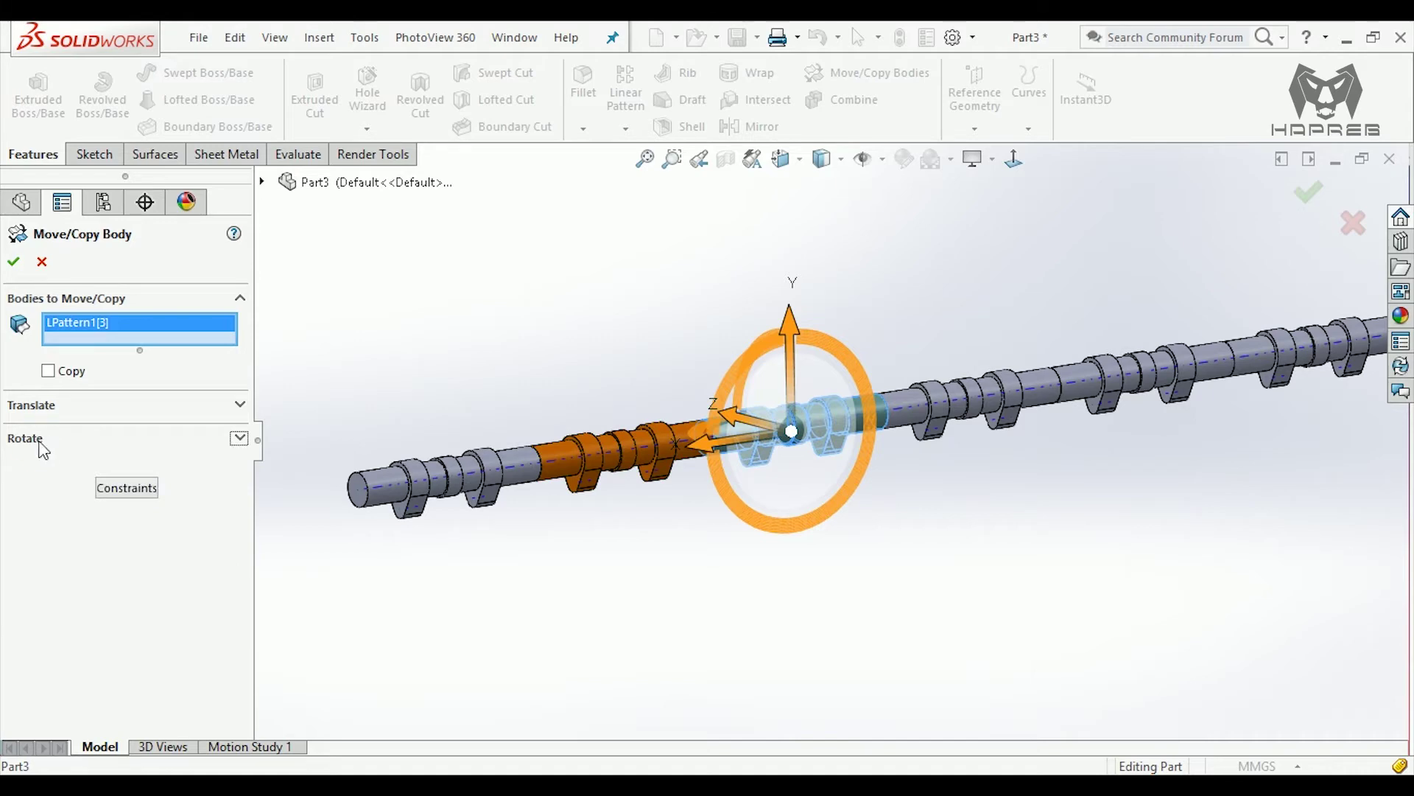
pyautogui.click(40, 442)
pyautogui.click(69, 467)
pyautogui.scroll(5, 736, 457)
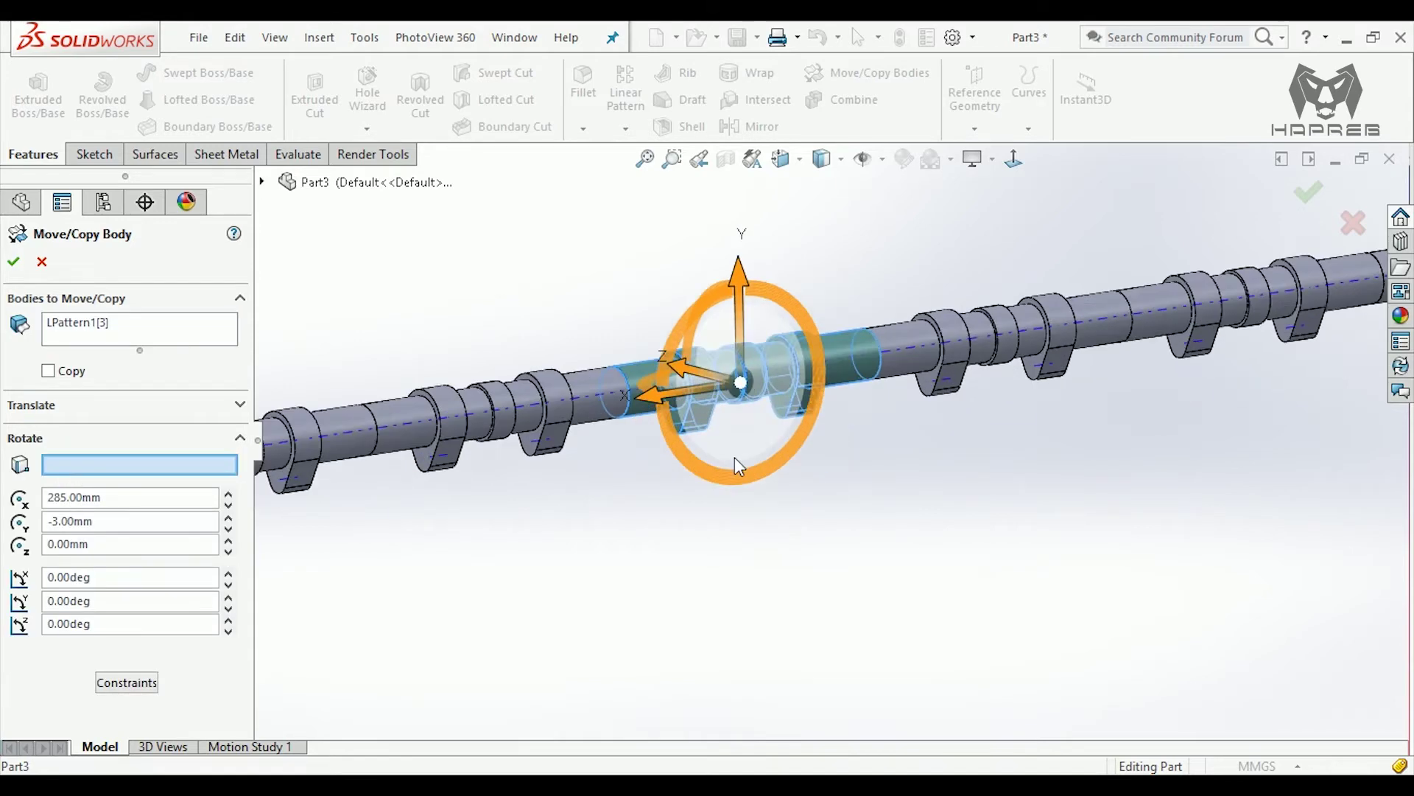
pyautogui.moveTo(682, 442)
pyautogui.mouseDown(button='middle')
pyautogui.moveTo(675, 383)
pyautogui.moveTo(610, 345)
pyautogui.mouseUp(button='middle')
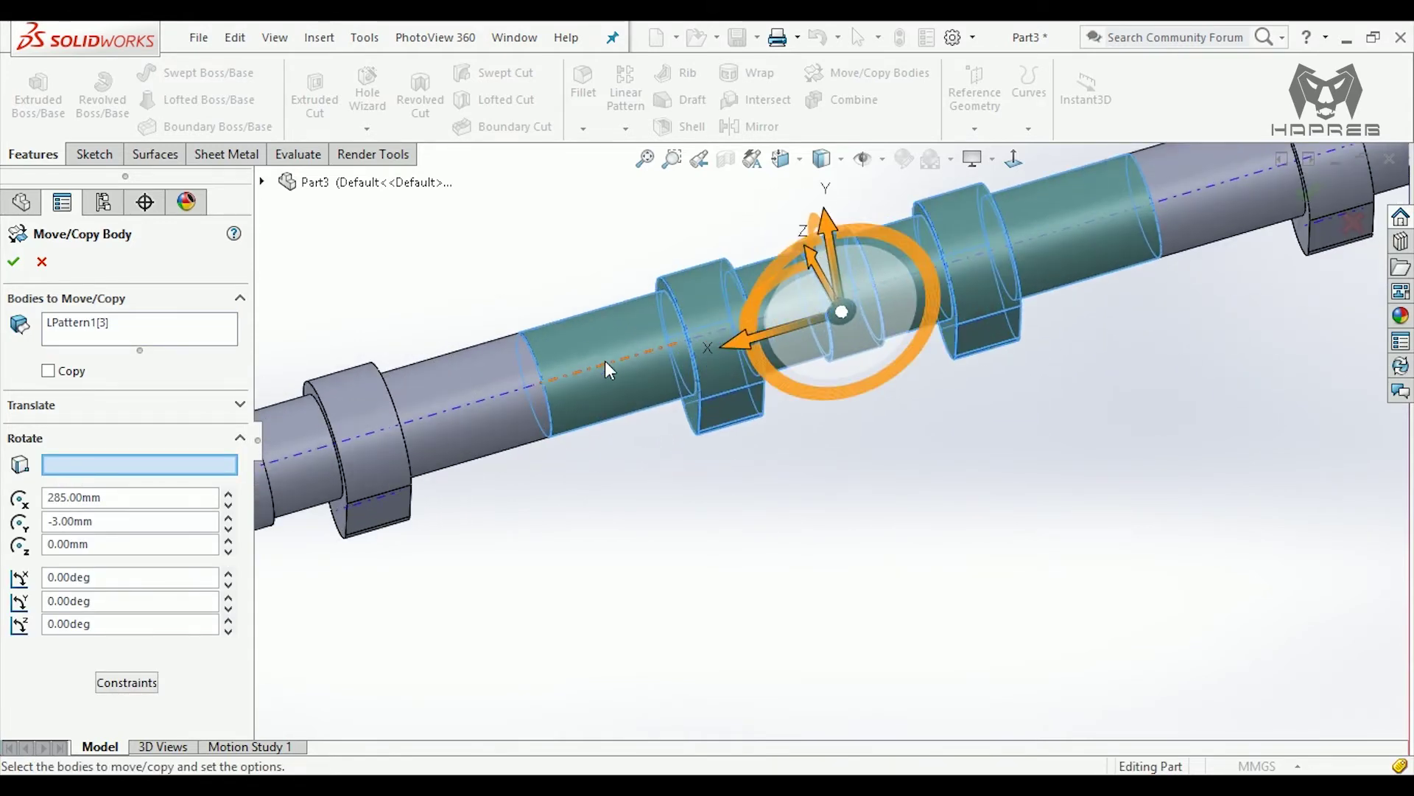
pyautogui.click(604, 360)
# - Set the rotation angle to 60° and accept the body rotation
pyautogui.moveTo(737, 558); pyautogui.dragTo(665, 549, button='middle')
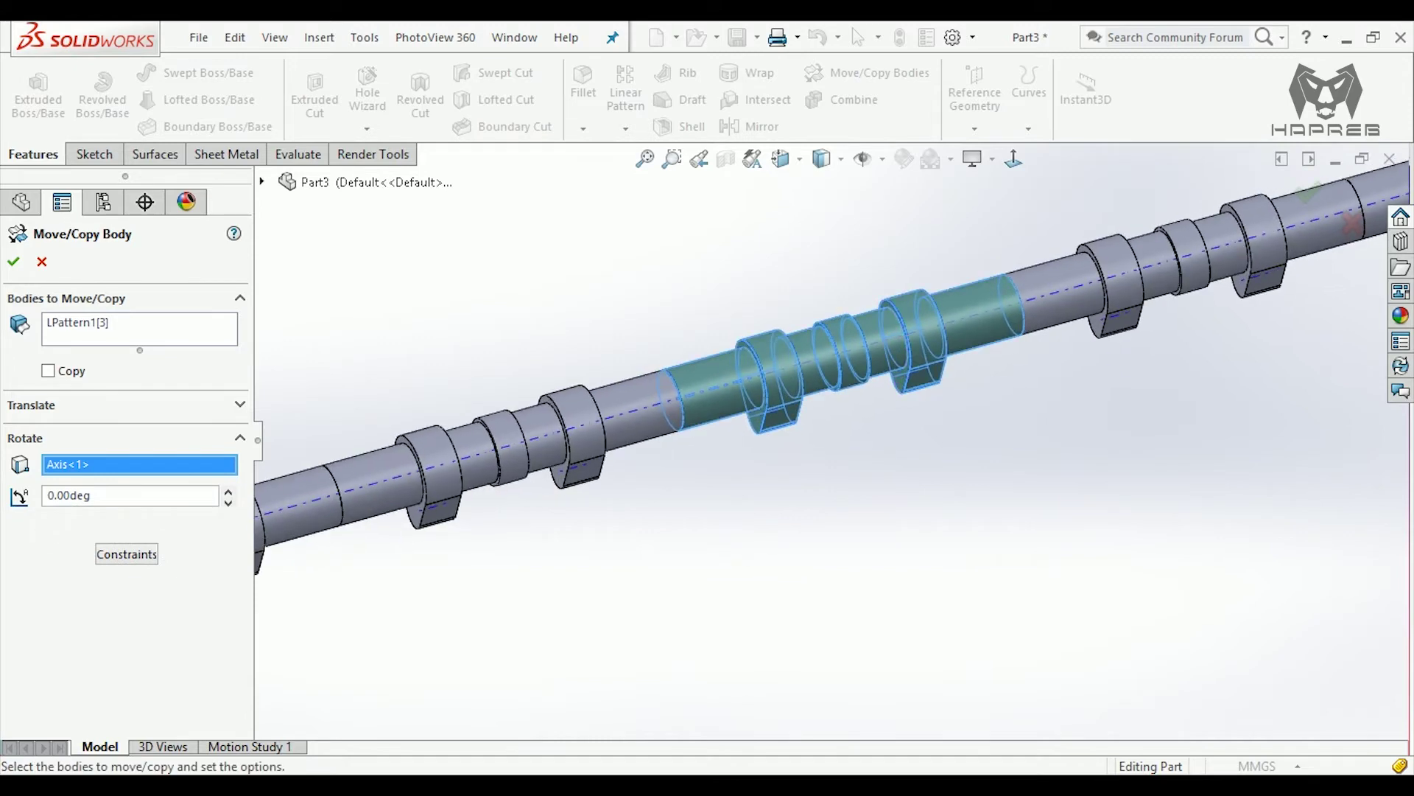
pyautogui.doubleClick(121, 495)
pyautogui.write('0')
pyautogui.press('Return')
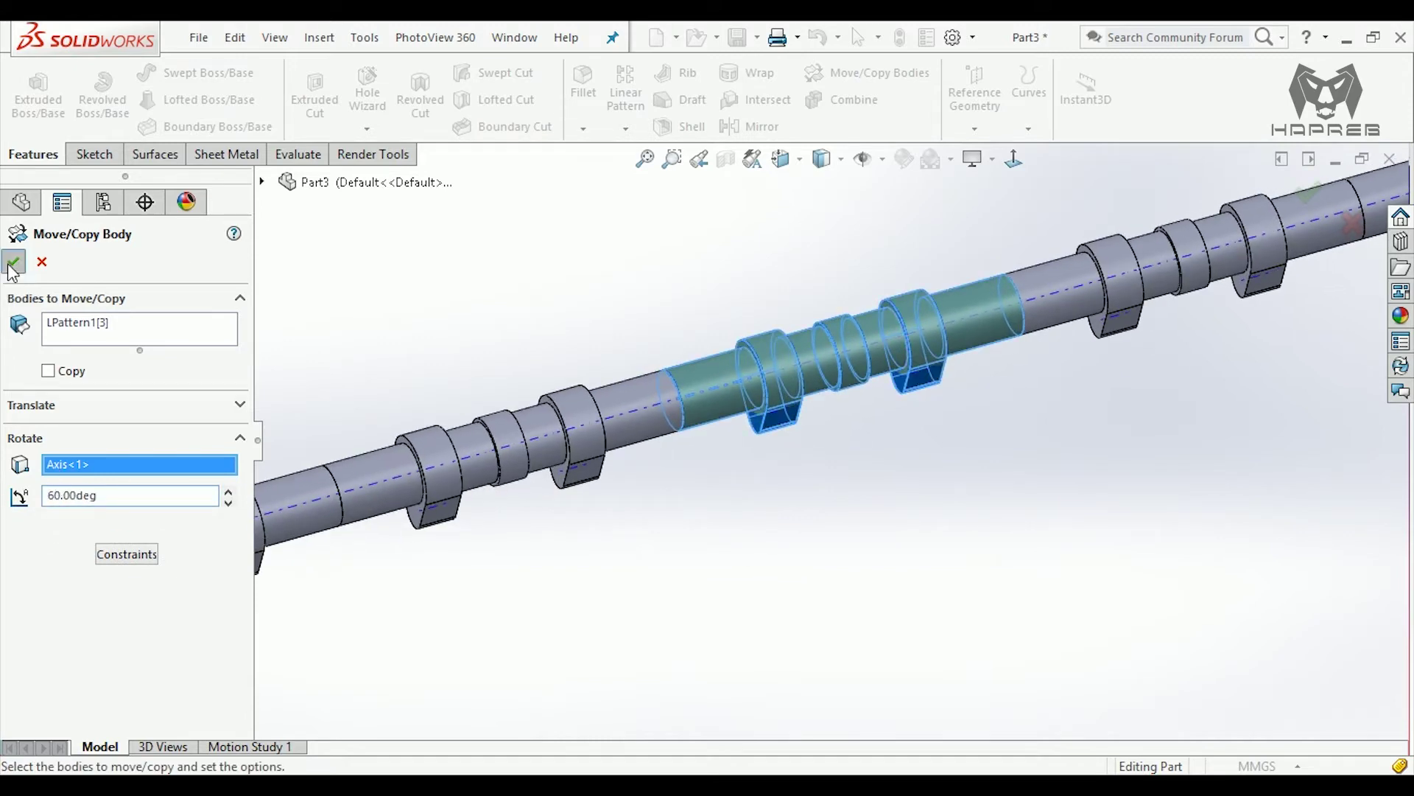
pyautogui.click(11, 267)
pyautogui.scroll(5, 676, 447)
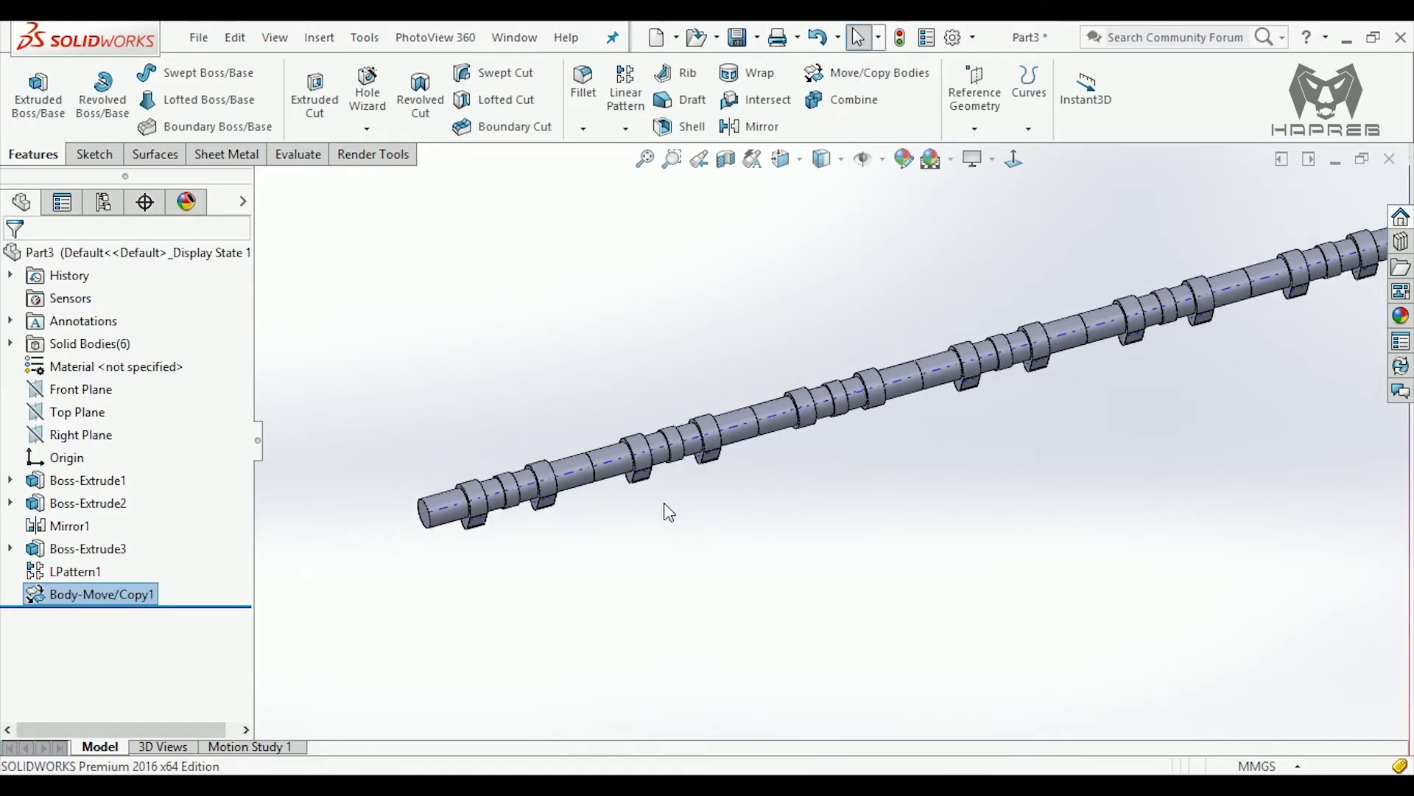
# - In a new Move/Copy Bodies, select LPattern1[1] to rotate about Axis<1>
pyautogui.click(665, 533)
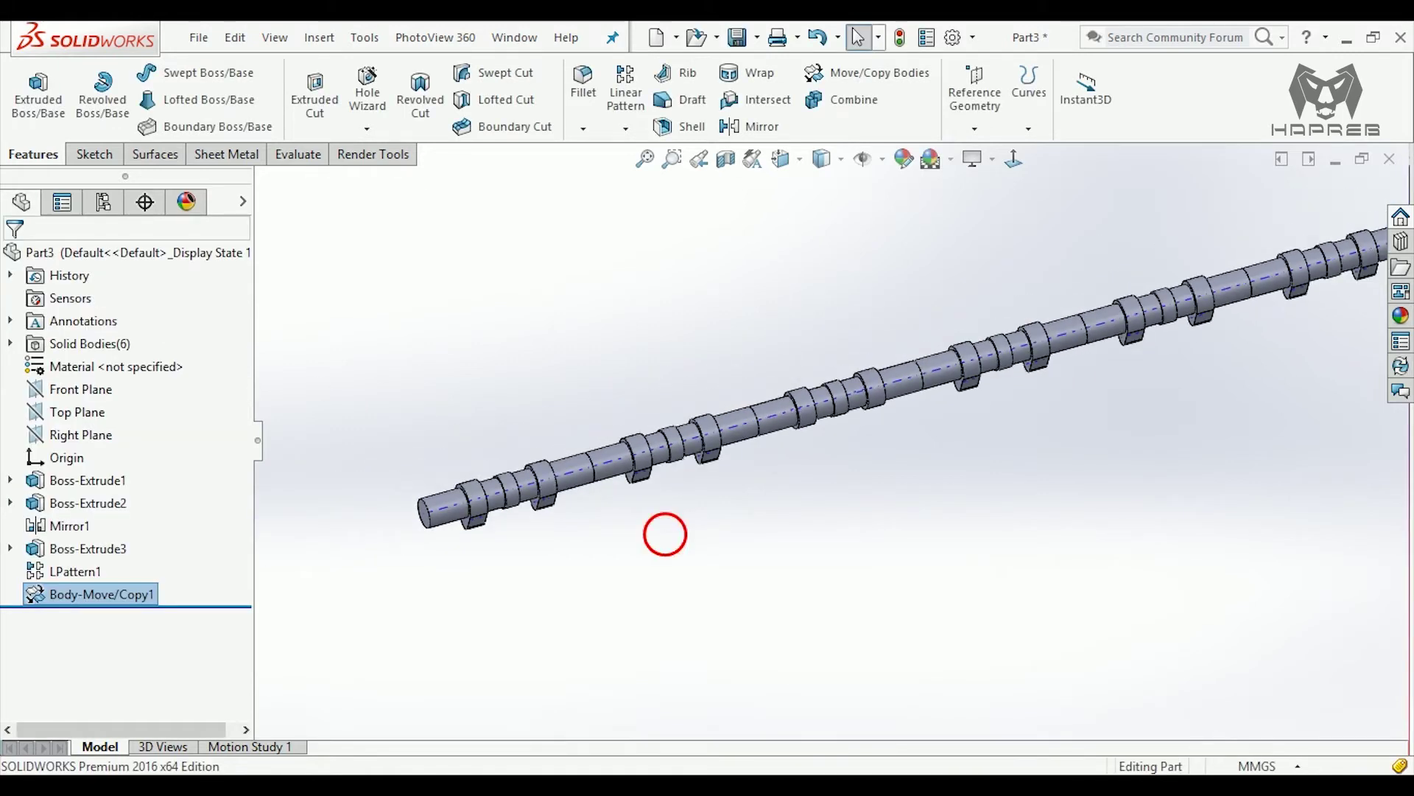
pyautogui.click(847, 78)
pyautogui.scroll(-2, 1333, 317)
pyautogui.scroll(-2, 1323, 334)
pyautogui.scroll(-1, 1297, 339)
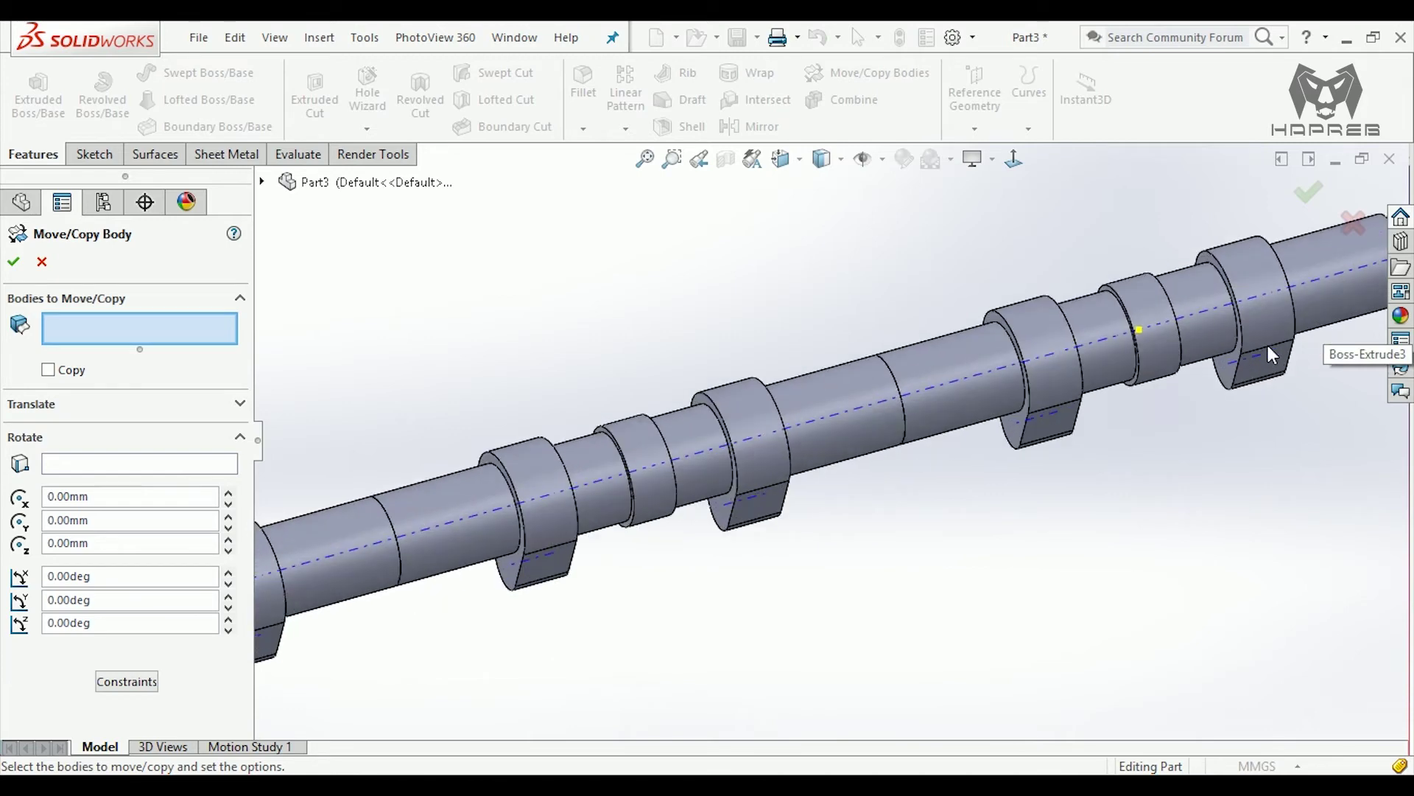
pyautogui.scroll(3, 1267, 341)
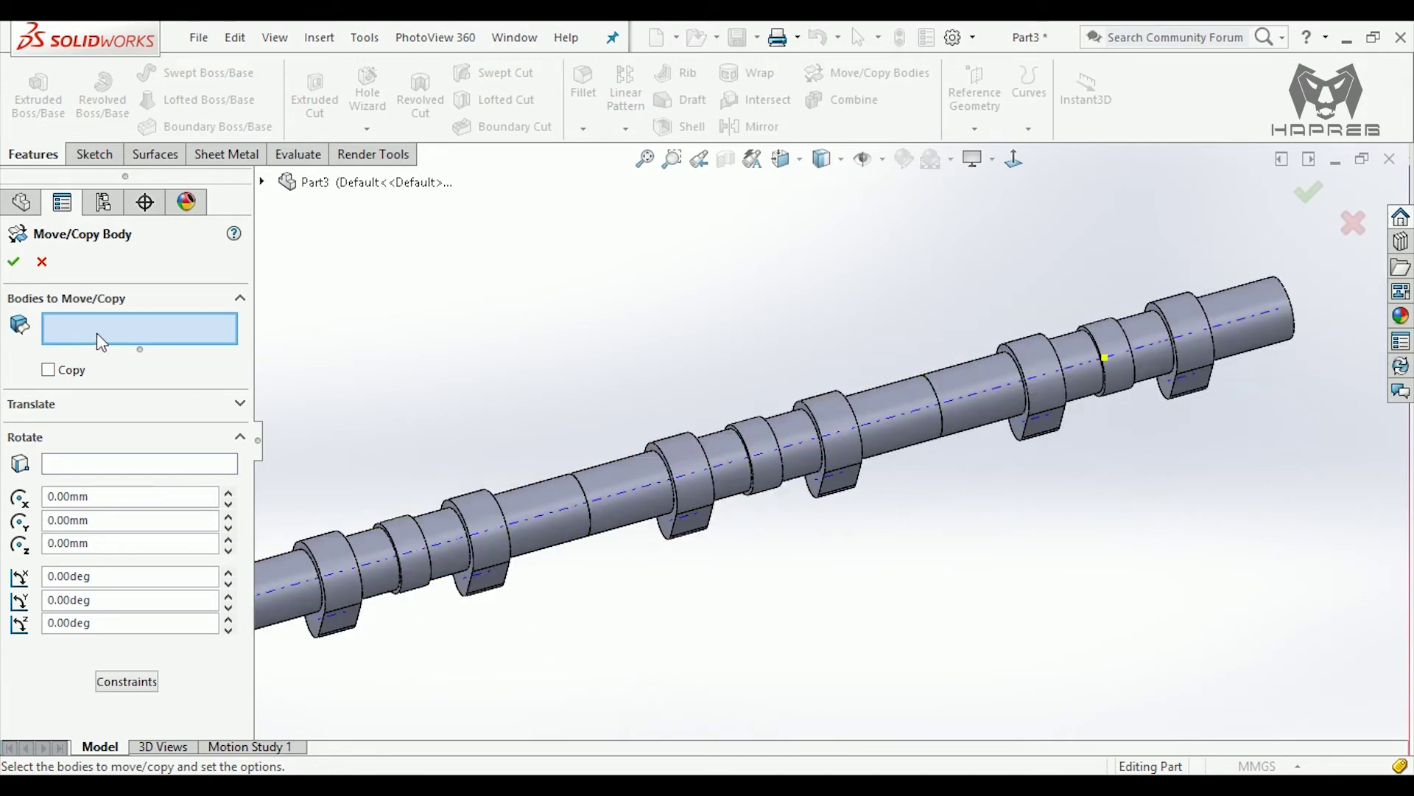
pyautogui.click(815, 473)
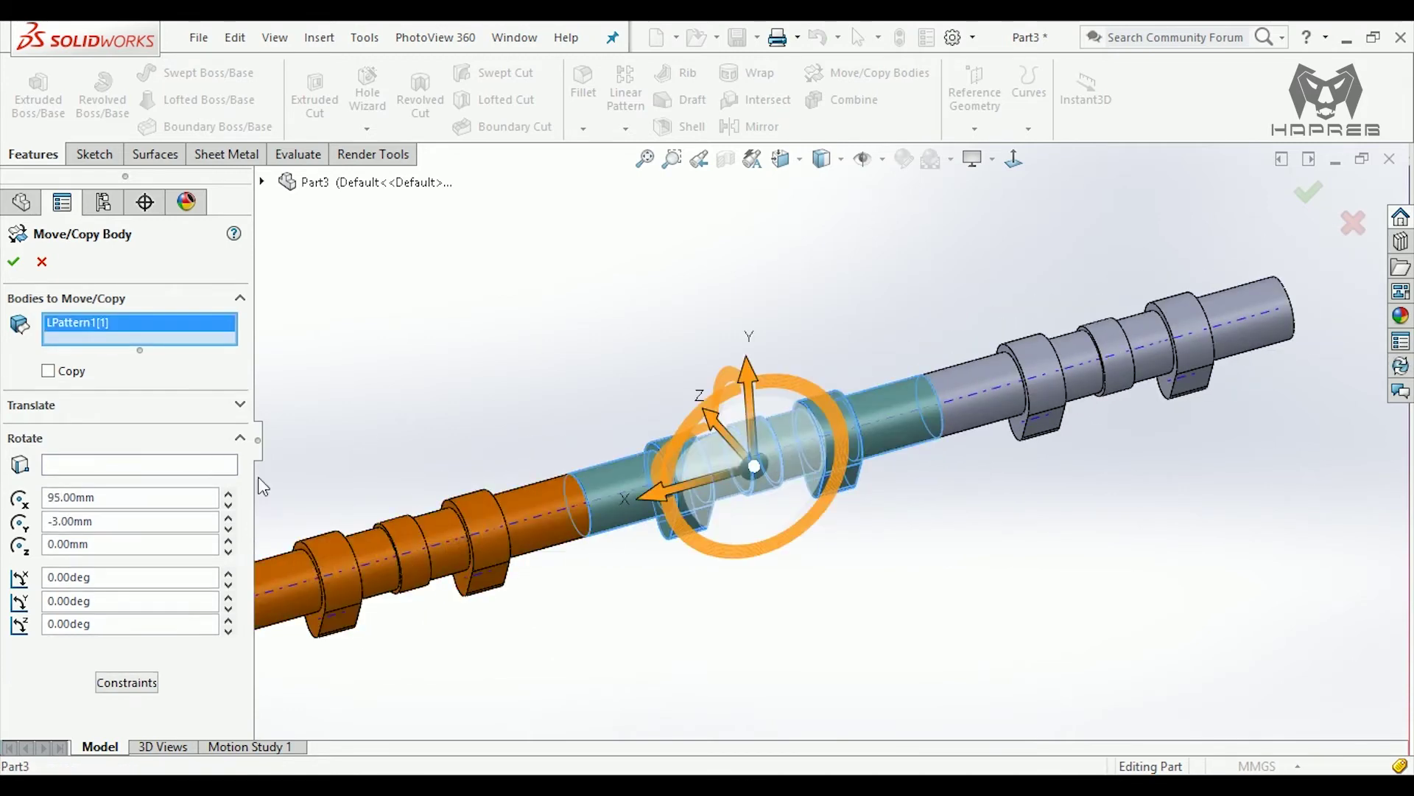
pyautogui.click(109, 465)
pyautogui.click(603, 495)
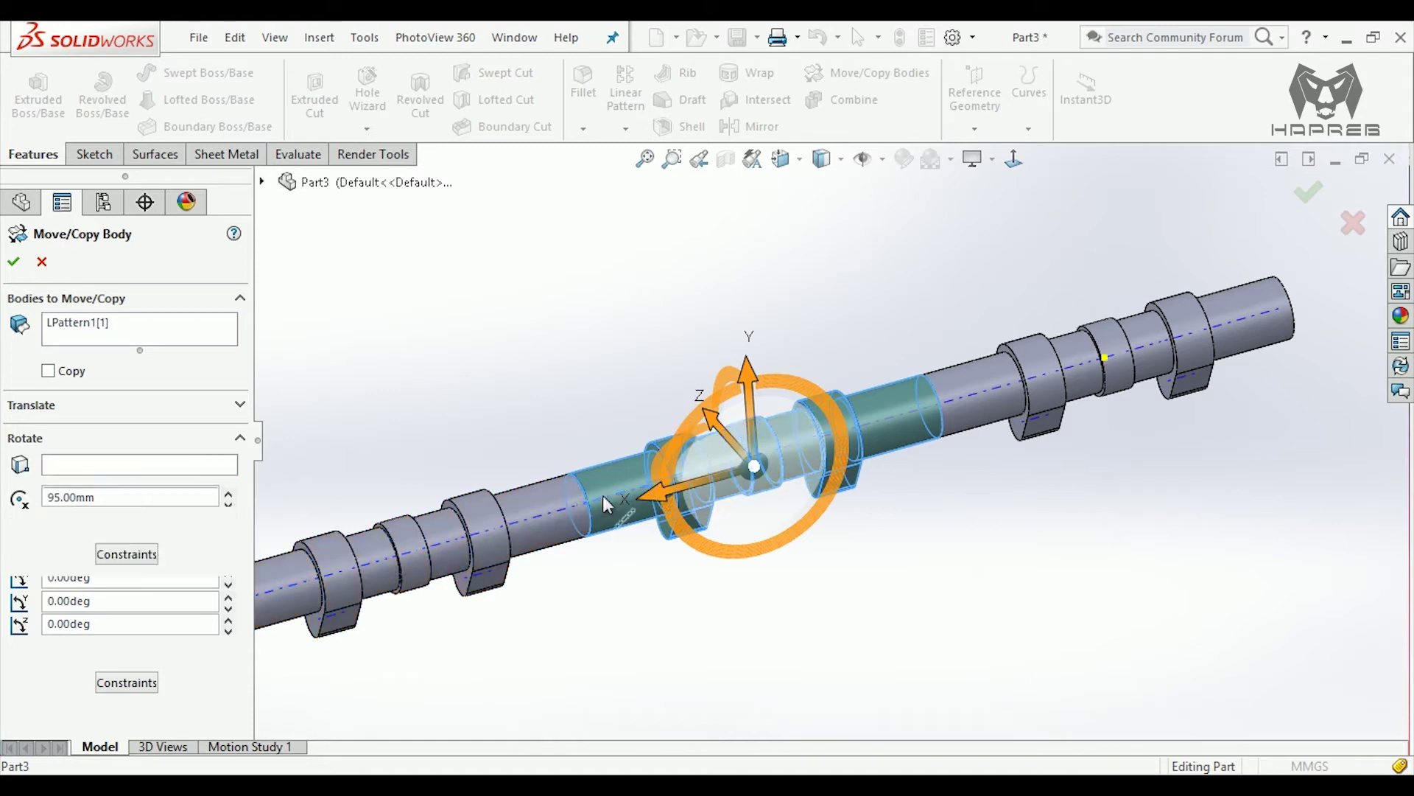
# - Enter a 120° rotation angle and accept the rotation
pyautogui.scroll(3, 696, 598)
pyautogui.doubleClick(122, 495)
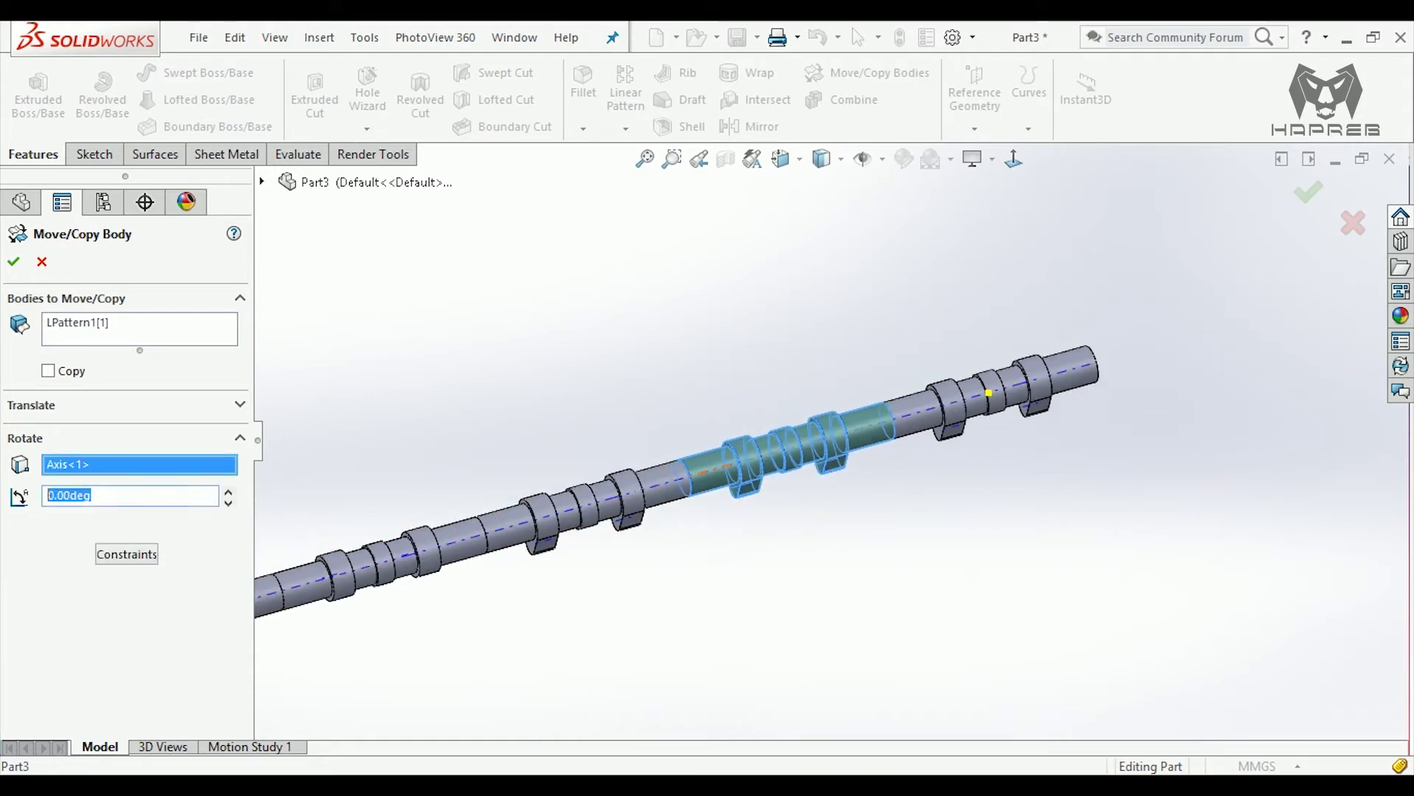
pyautogui.write('120')
pyautogui.press('Return')
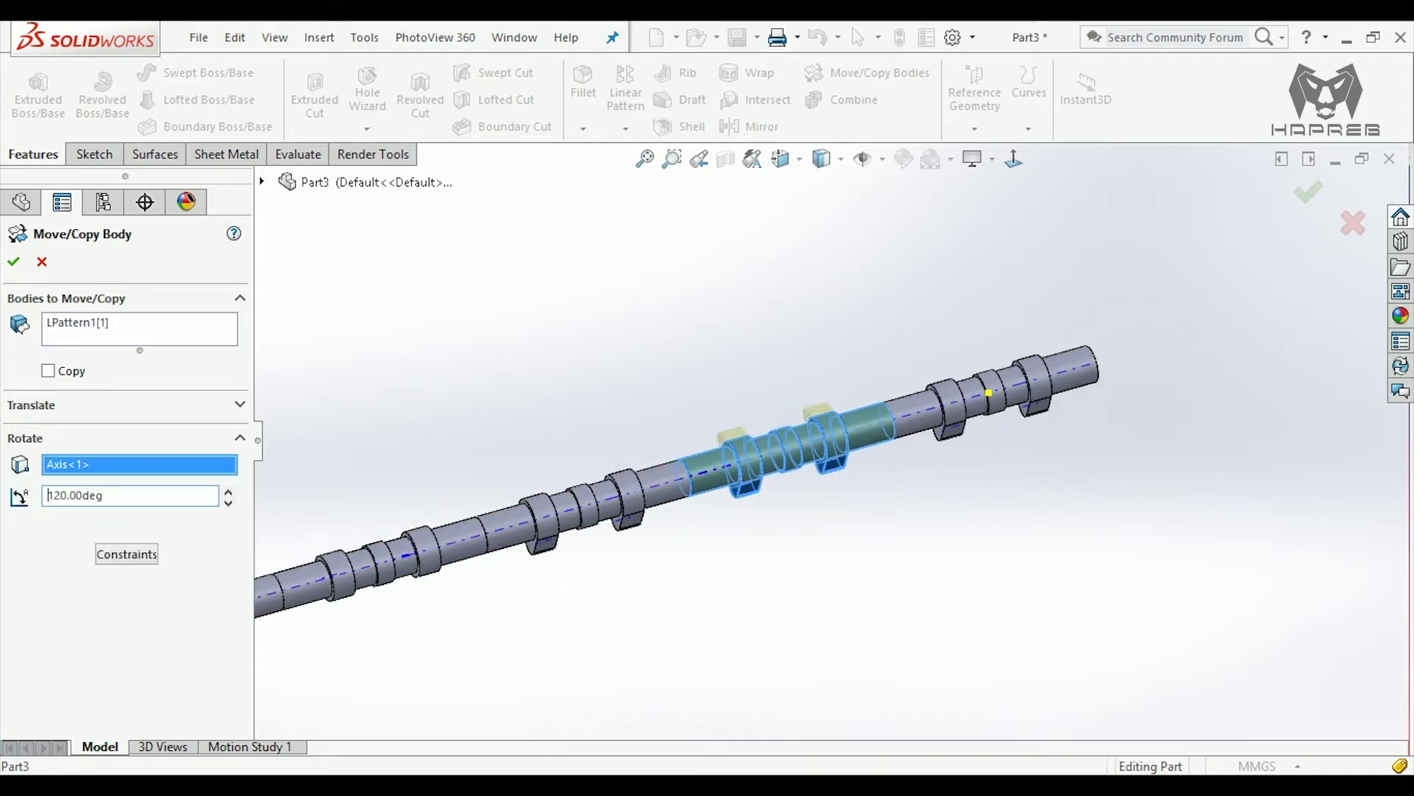
pyautogui.scroll(2, 806, 538)
pyautogui.scroll(1, 704, 555)
pyautogui.scroll(-1, 642, 521)
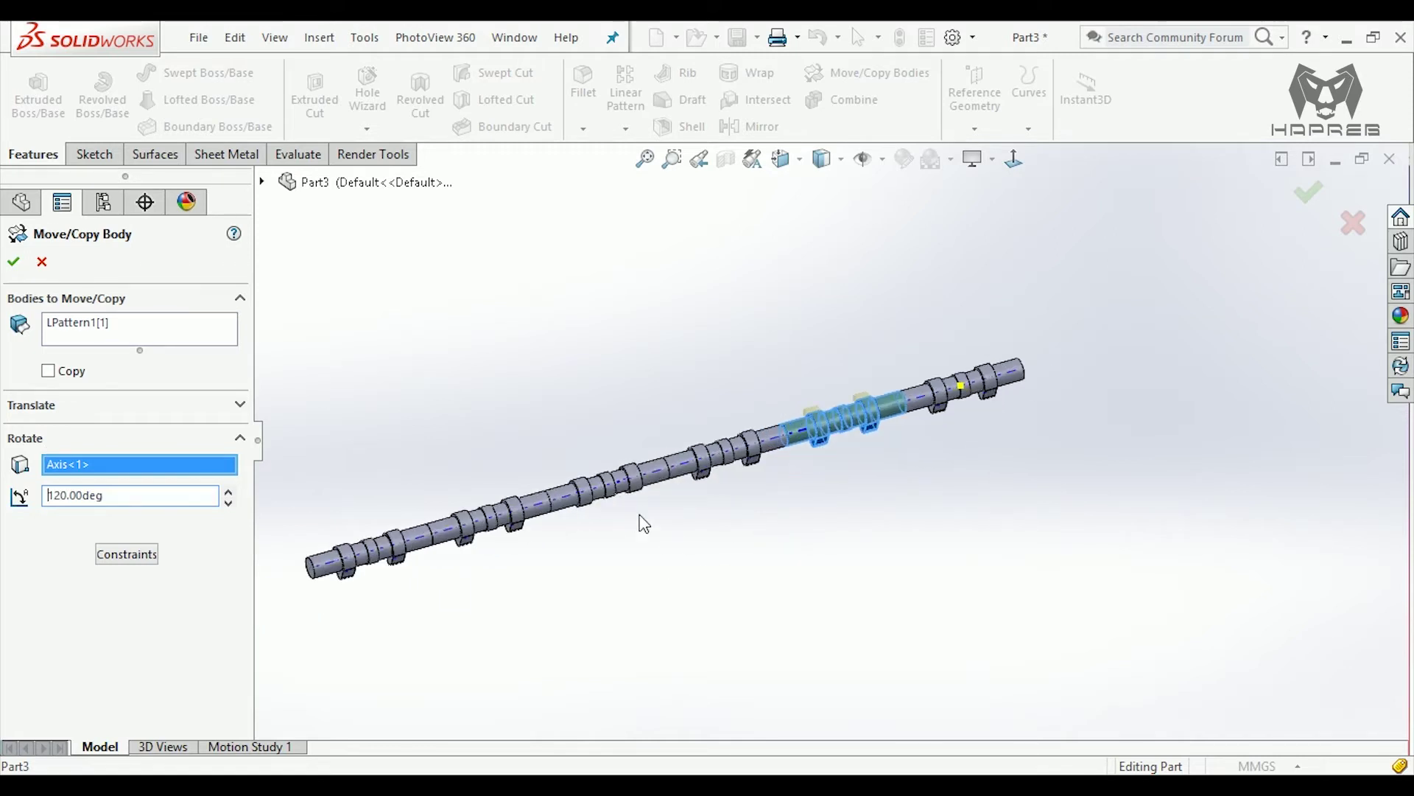
pyautogui.click(13, 261)
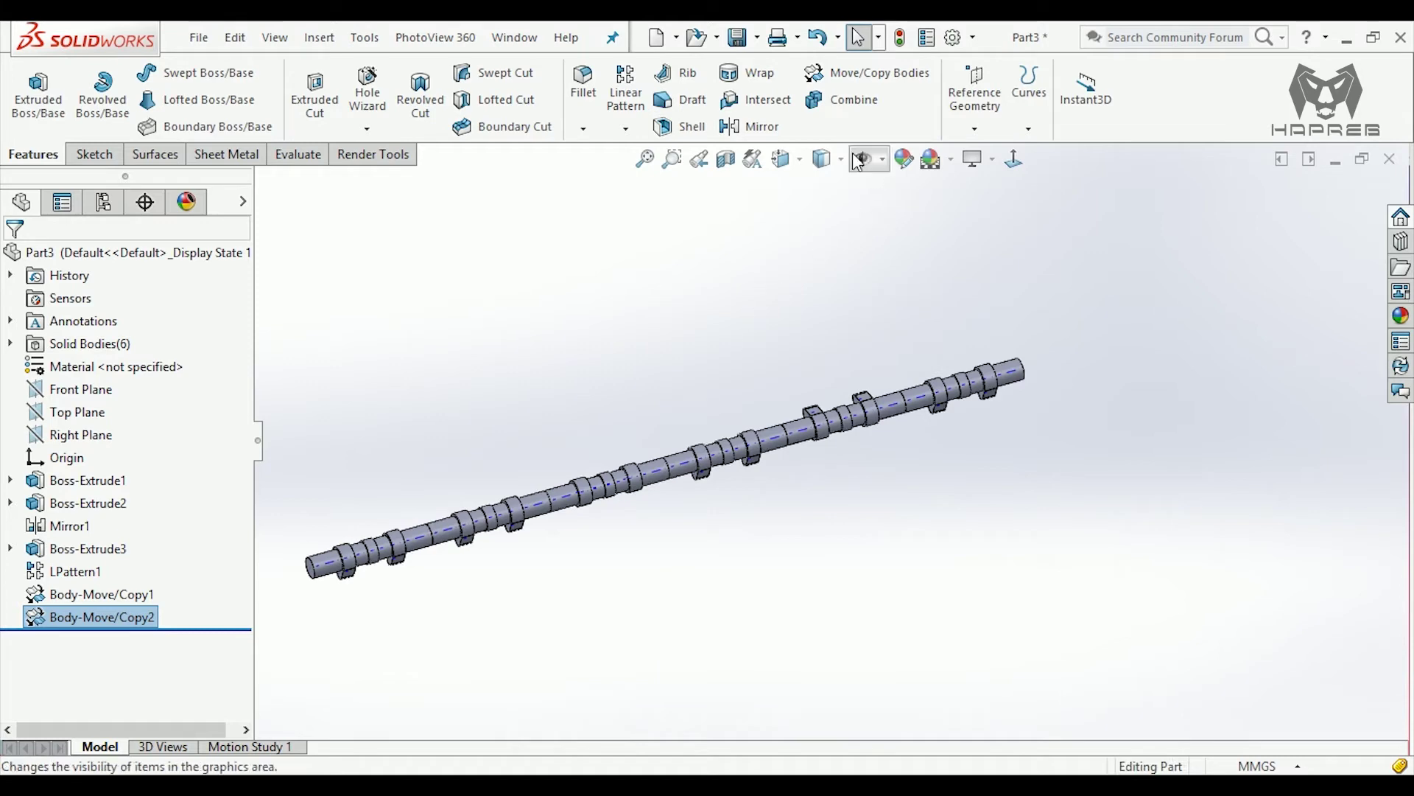
# - Rotate body LPattern1[4] 300° about Axis1 with Move/Copy Bodies
pyautogui.click(814, 72)
pyautogui.scroll(-2, 447, 578)
pyautogui.scroll(-2, 447, 578)
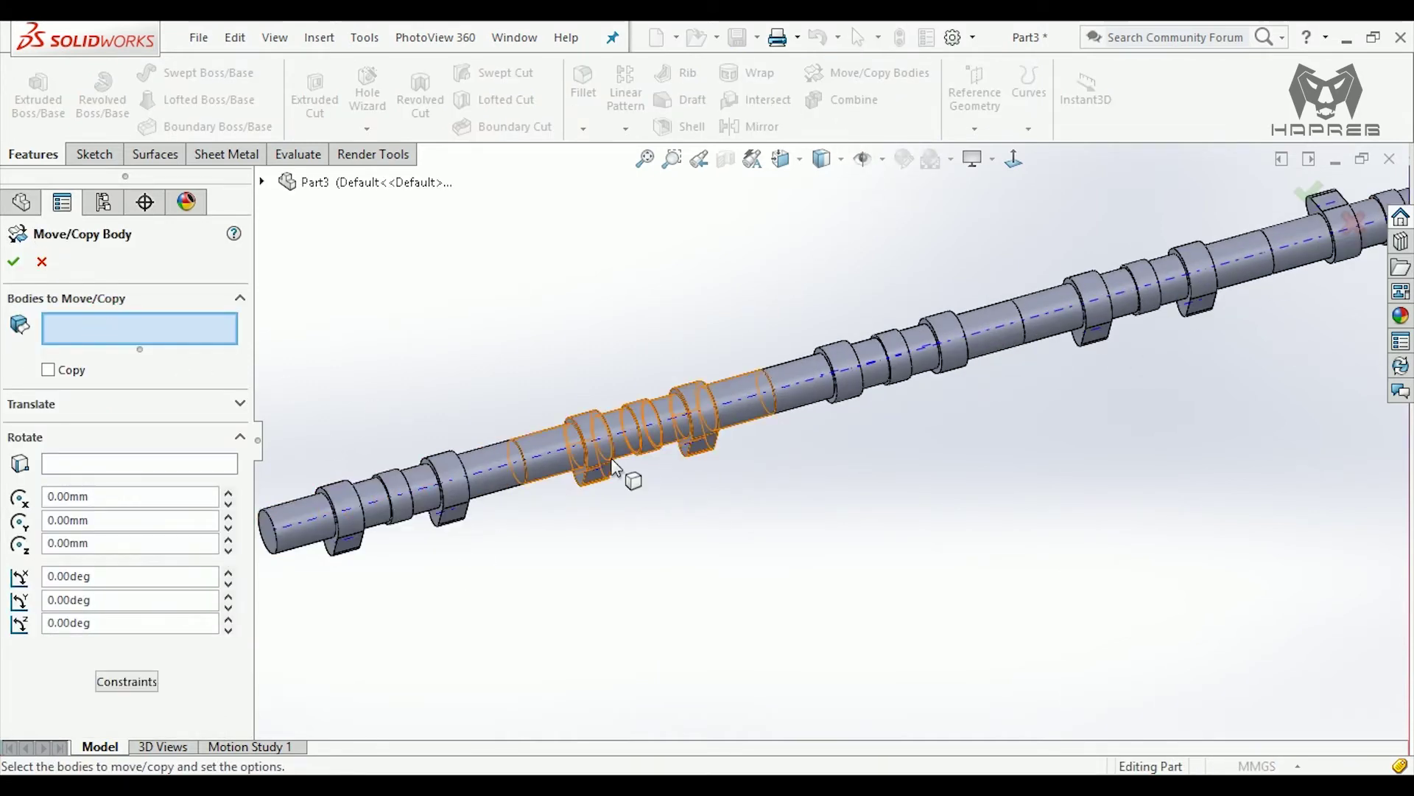
pyautogui.click(644, 472)
pyautogui.click(70, 472)
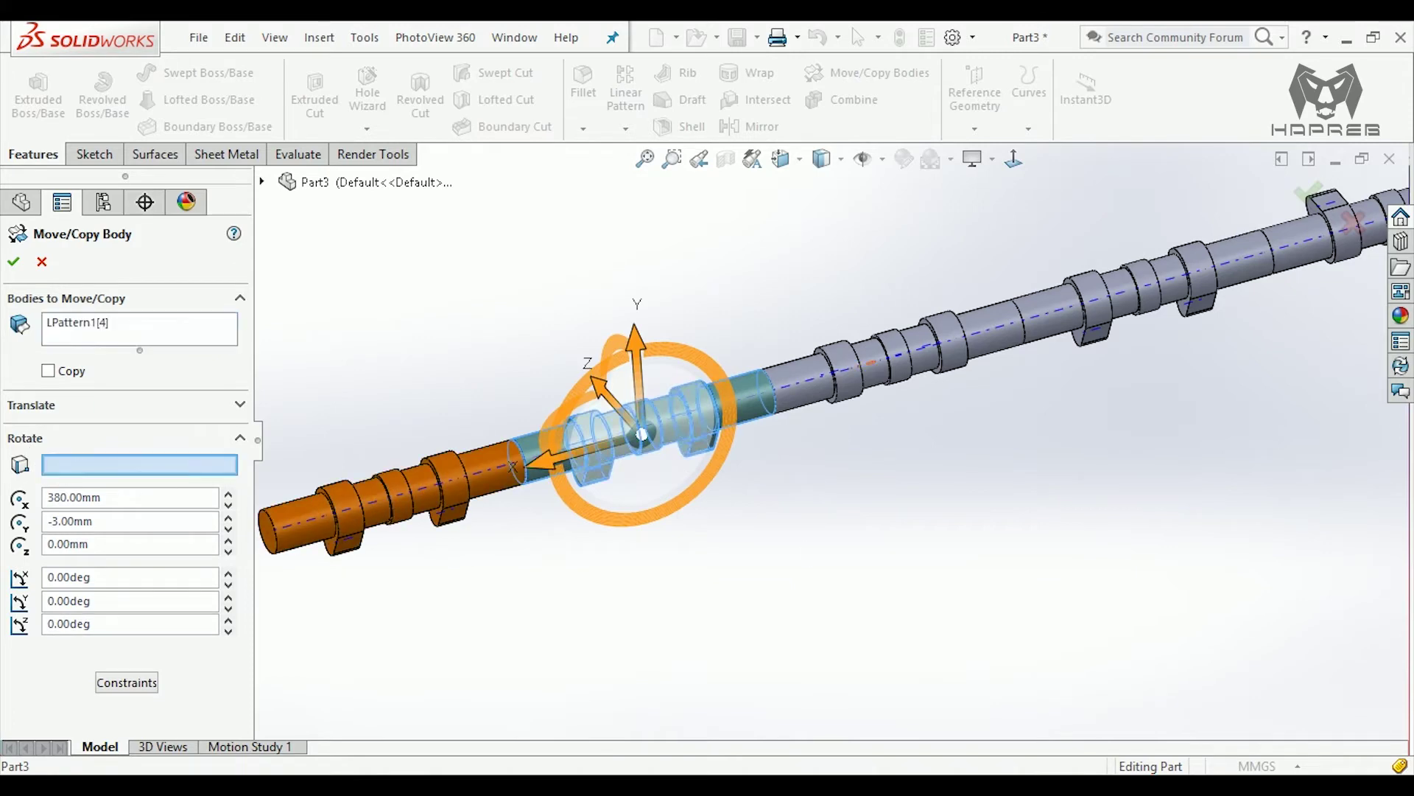
pyautogui.scroll(-3, 542, 435)
pyautogui.click(427, 395)
pyautogui.scroll(3, 520, 518)
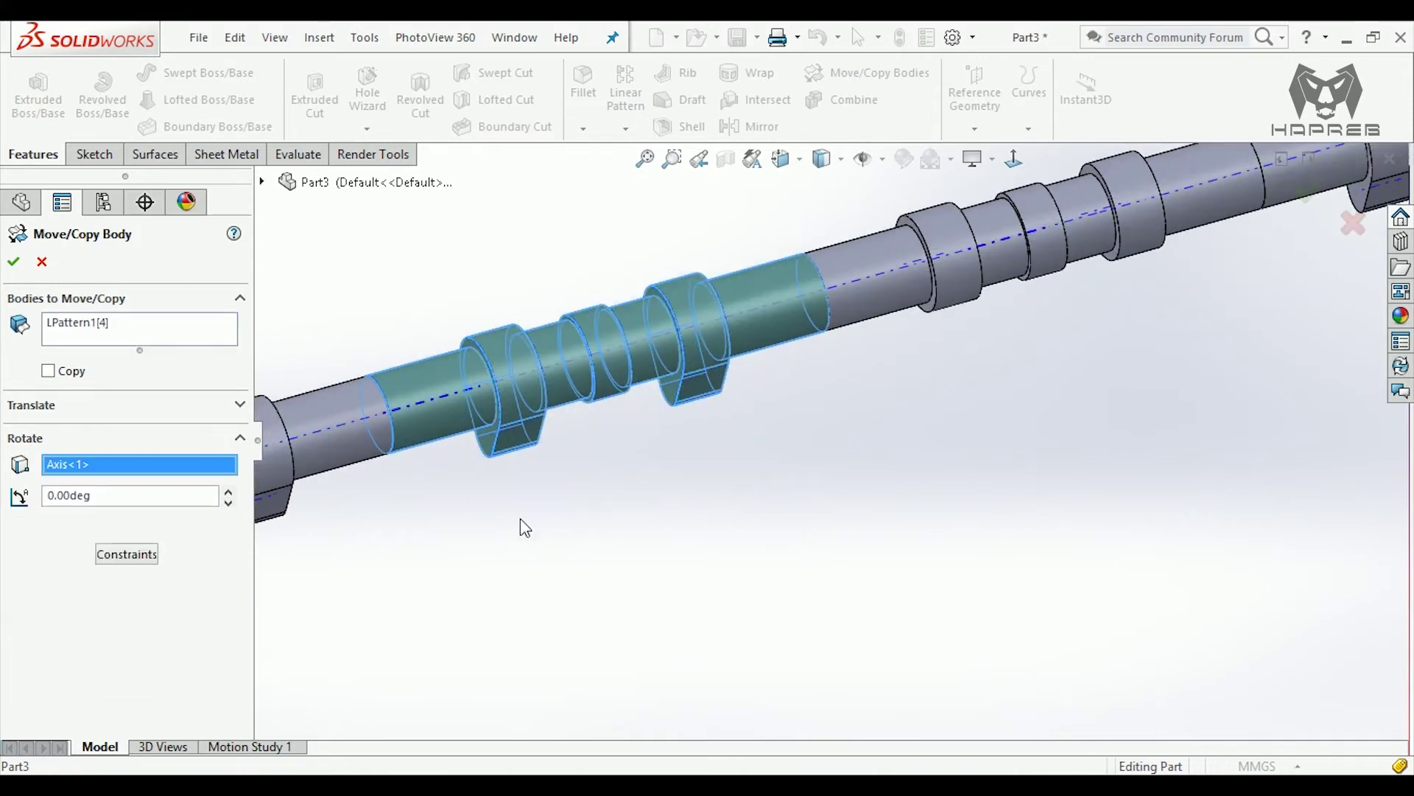
pyautogui.scroll(-1, 520, 518)
pyautogui.write('300')
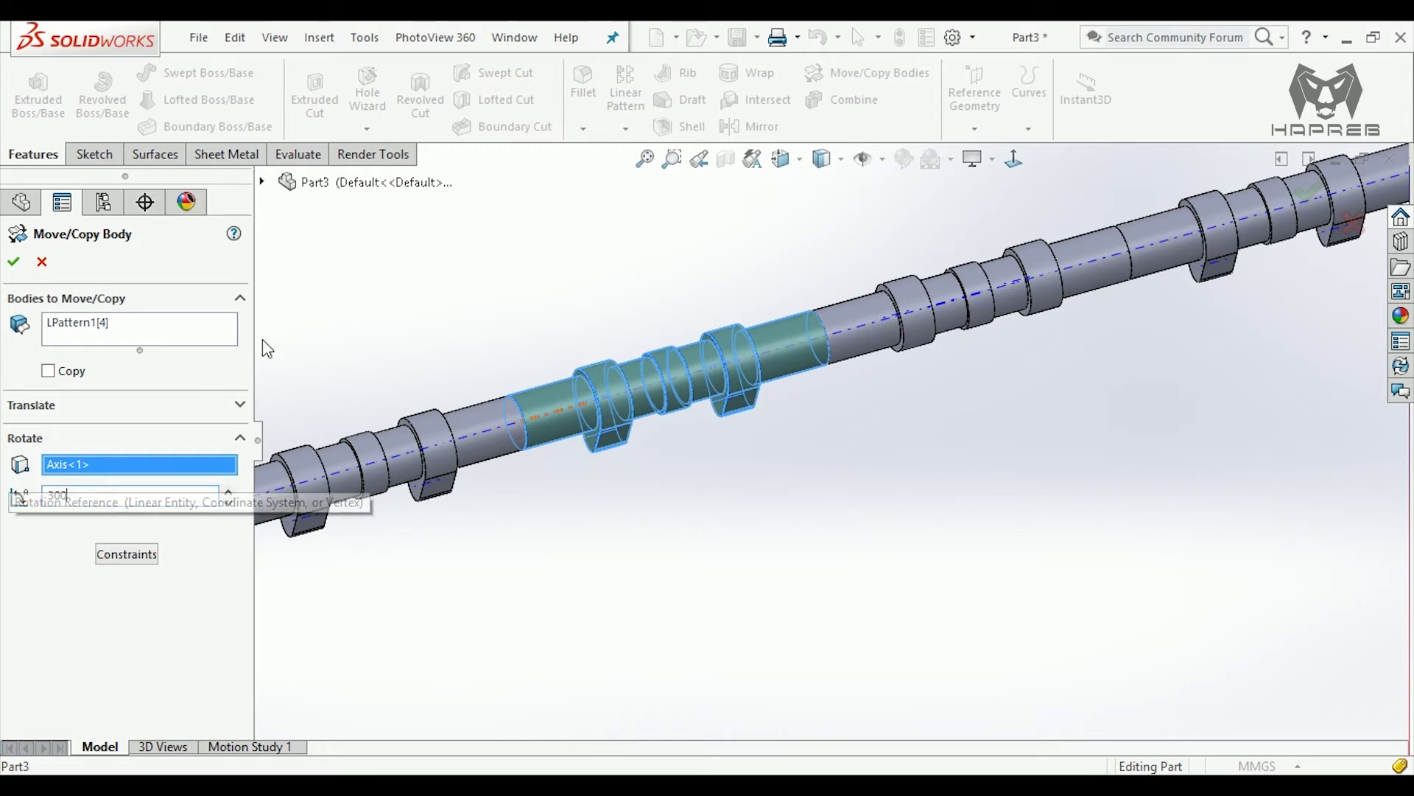
pyautogui.press('Return')
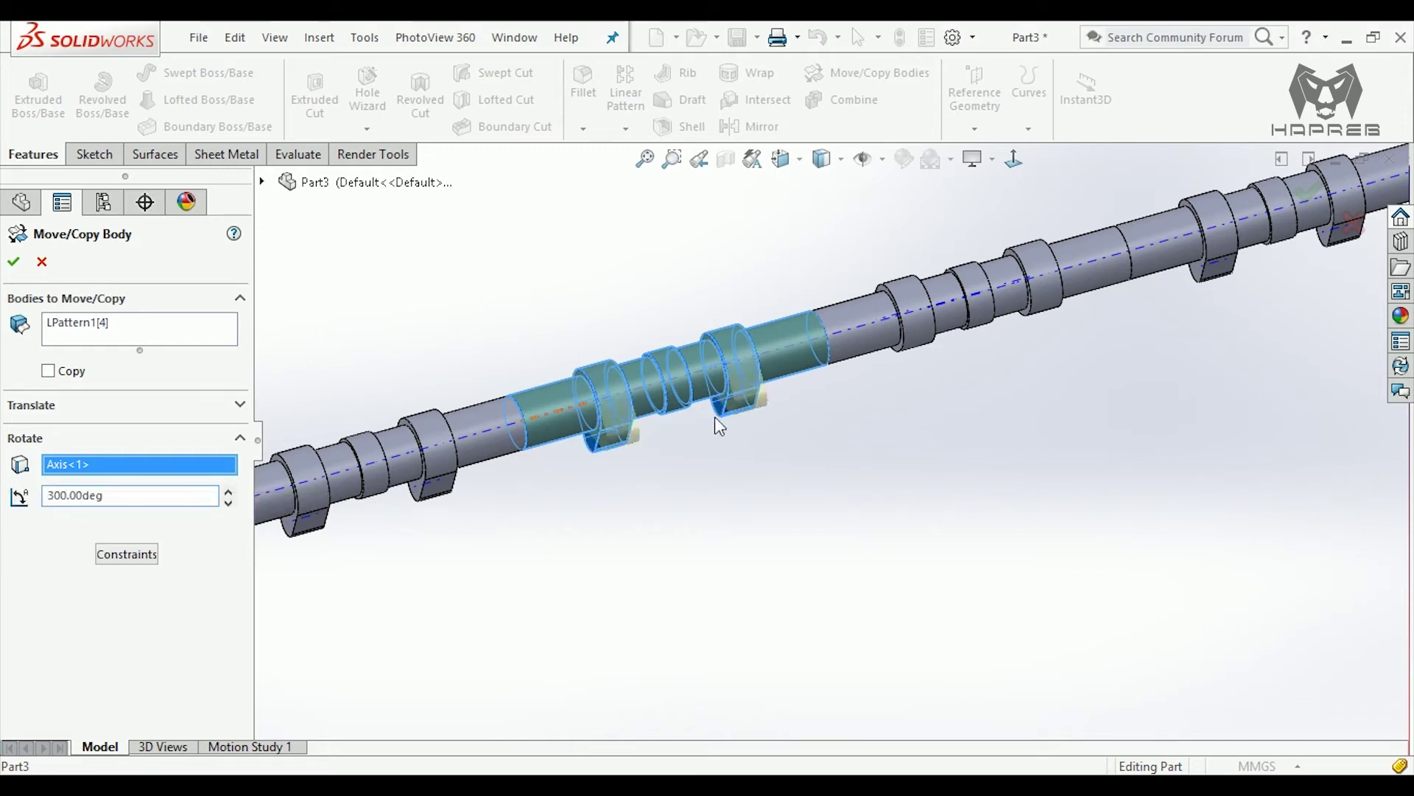
pyautogui.scroll(3, 737, 508)
pyautogui.click(18, 263)
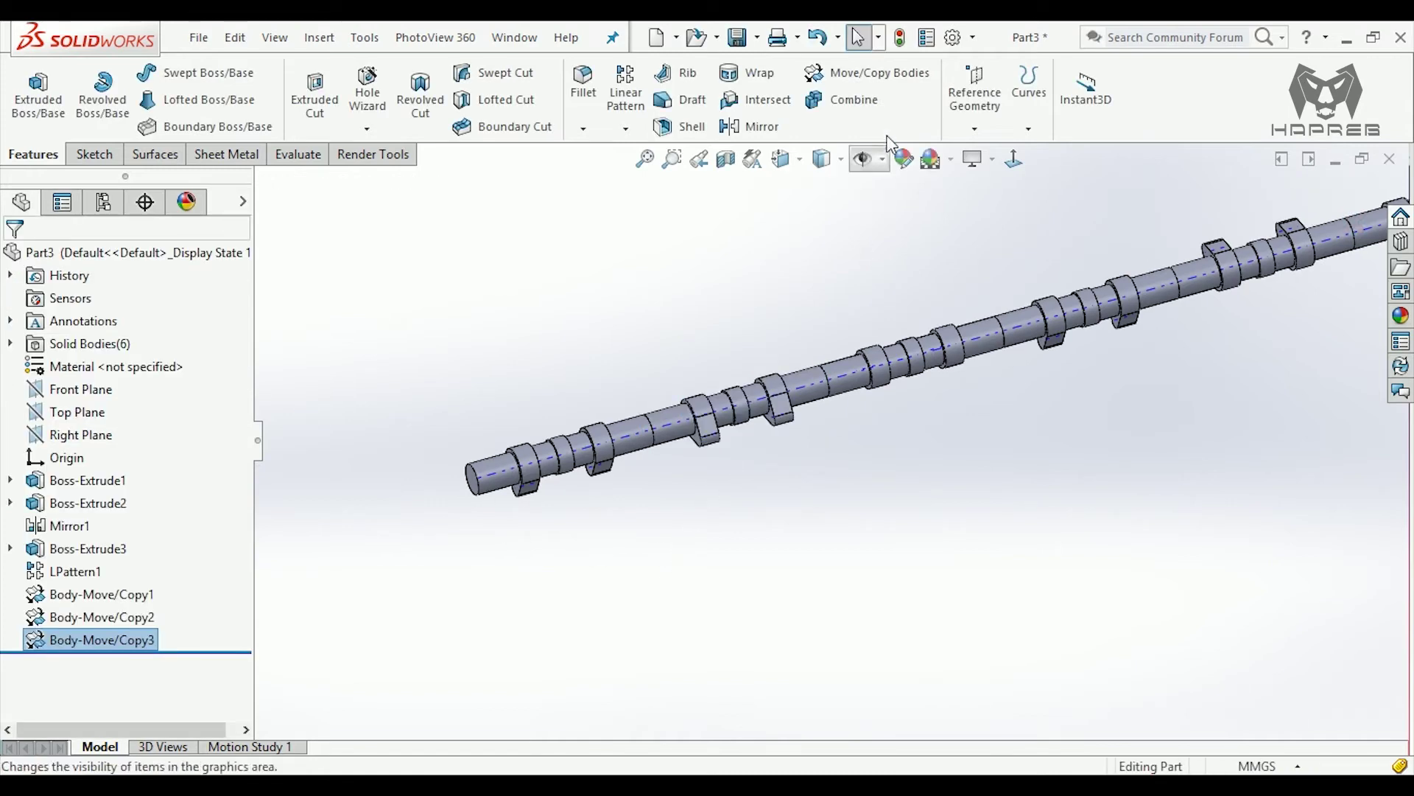
# - Rotate body LPattern1[2] 240° about Axis1 with Move/Copy Bodies
pyautogui.click(880, 74)
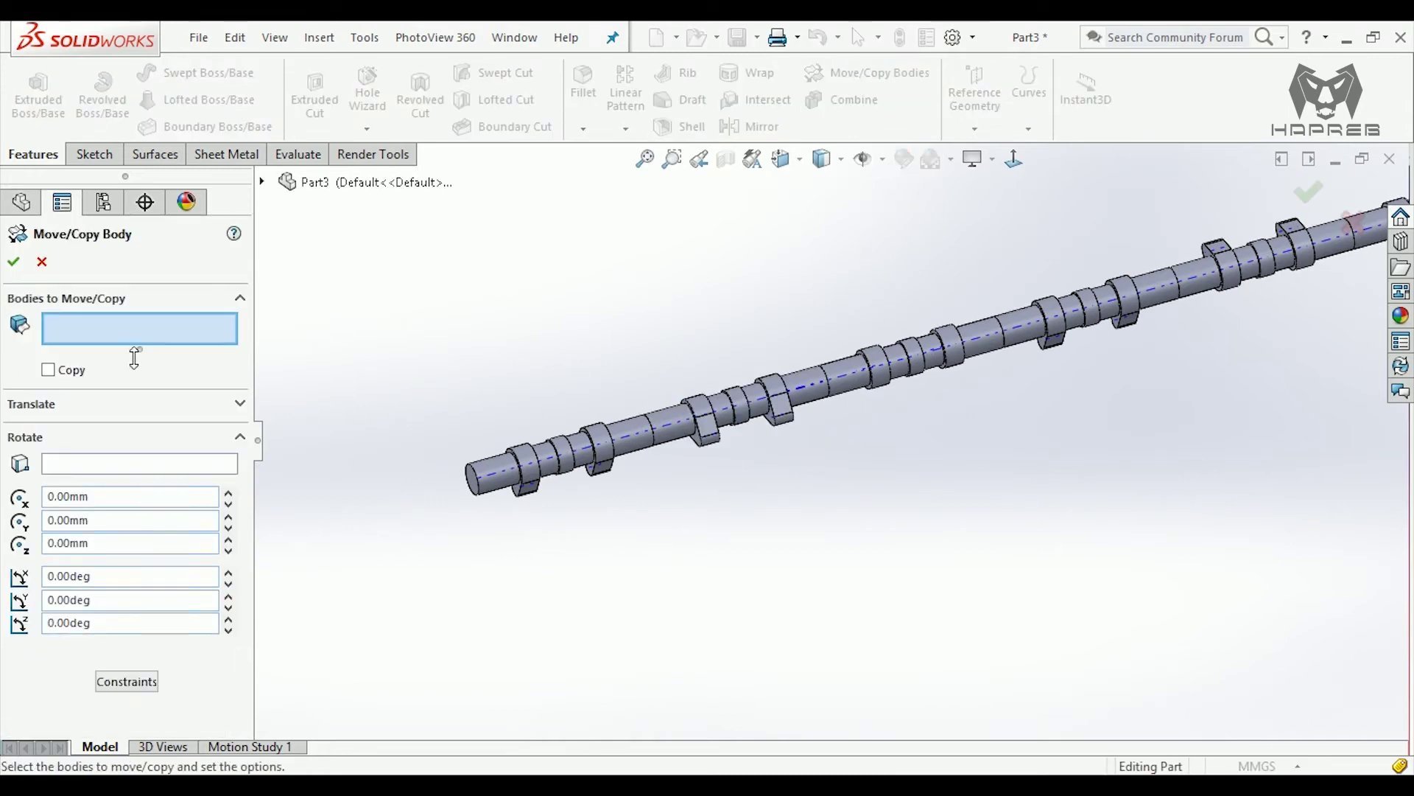
pyautogui.click(1084, 317)
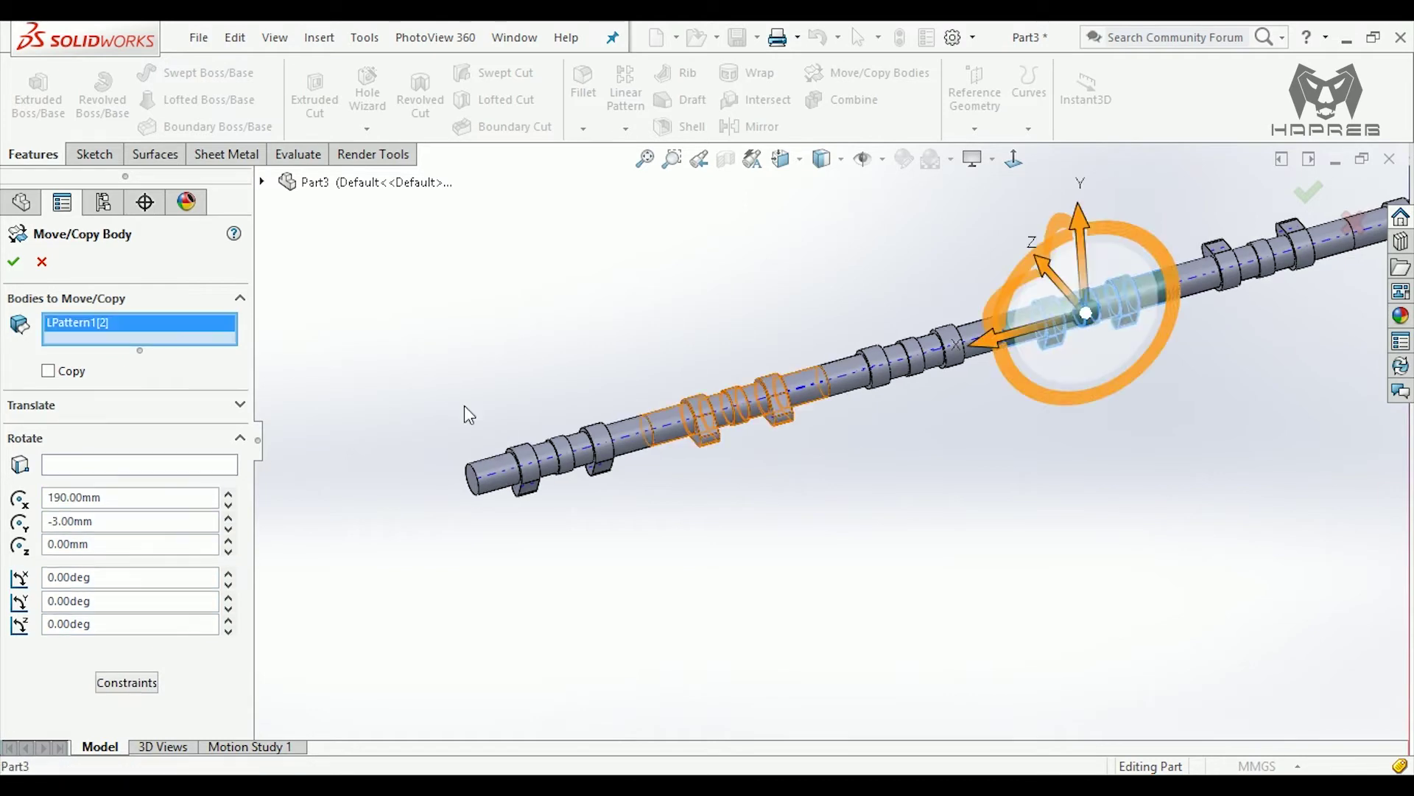
pyautogui.click(74, 465)
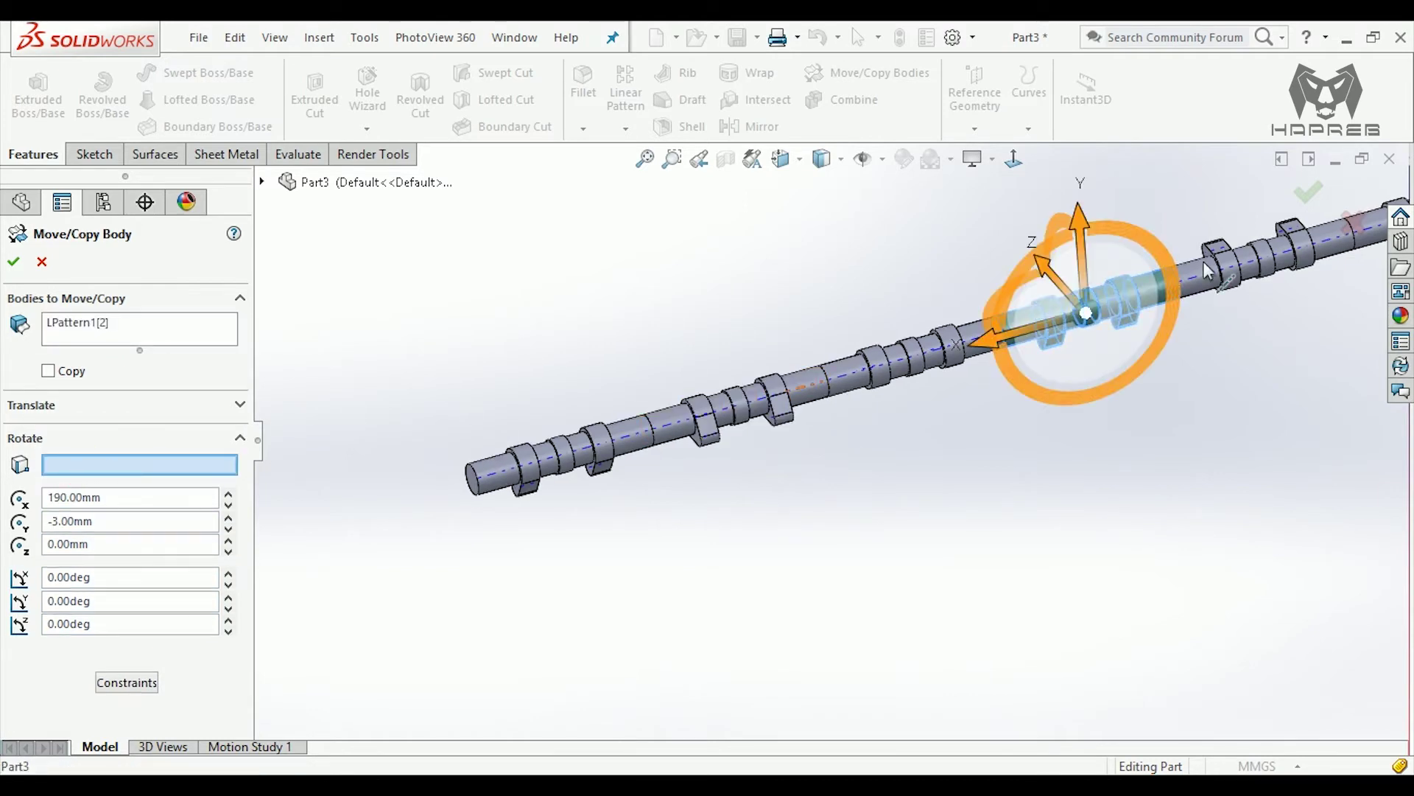
pyautogui.scroll(-3, 665, 467)
pyautogui.scroll(-3, 665, 467)
pyautogui.click(675, 466)
pyautogui.write('240')
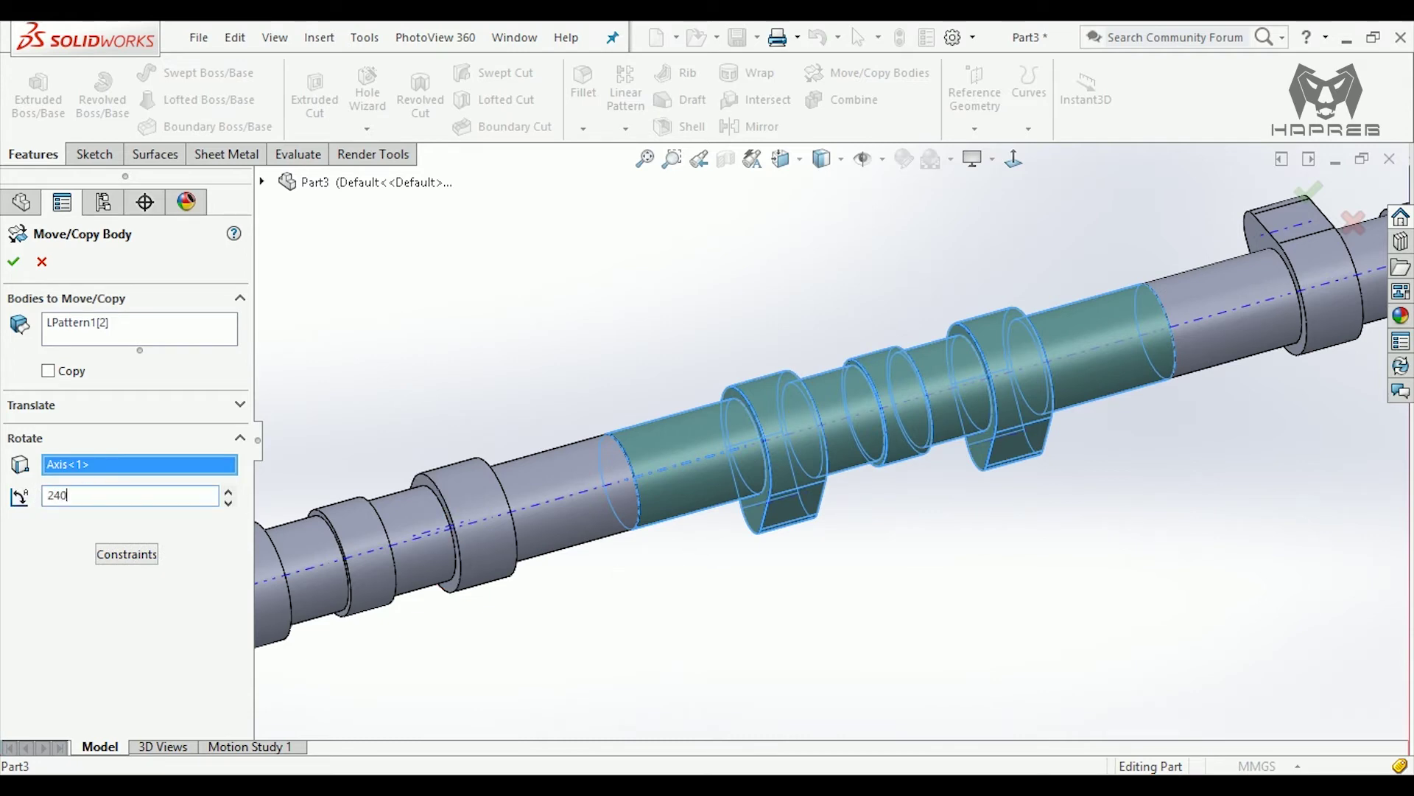
pyautogui.press('Return')
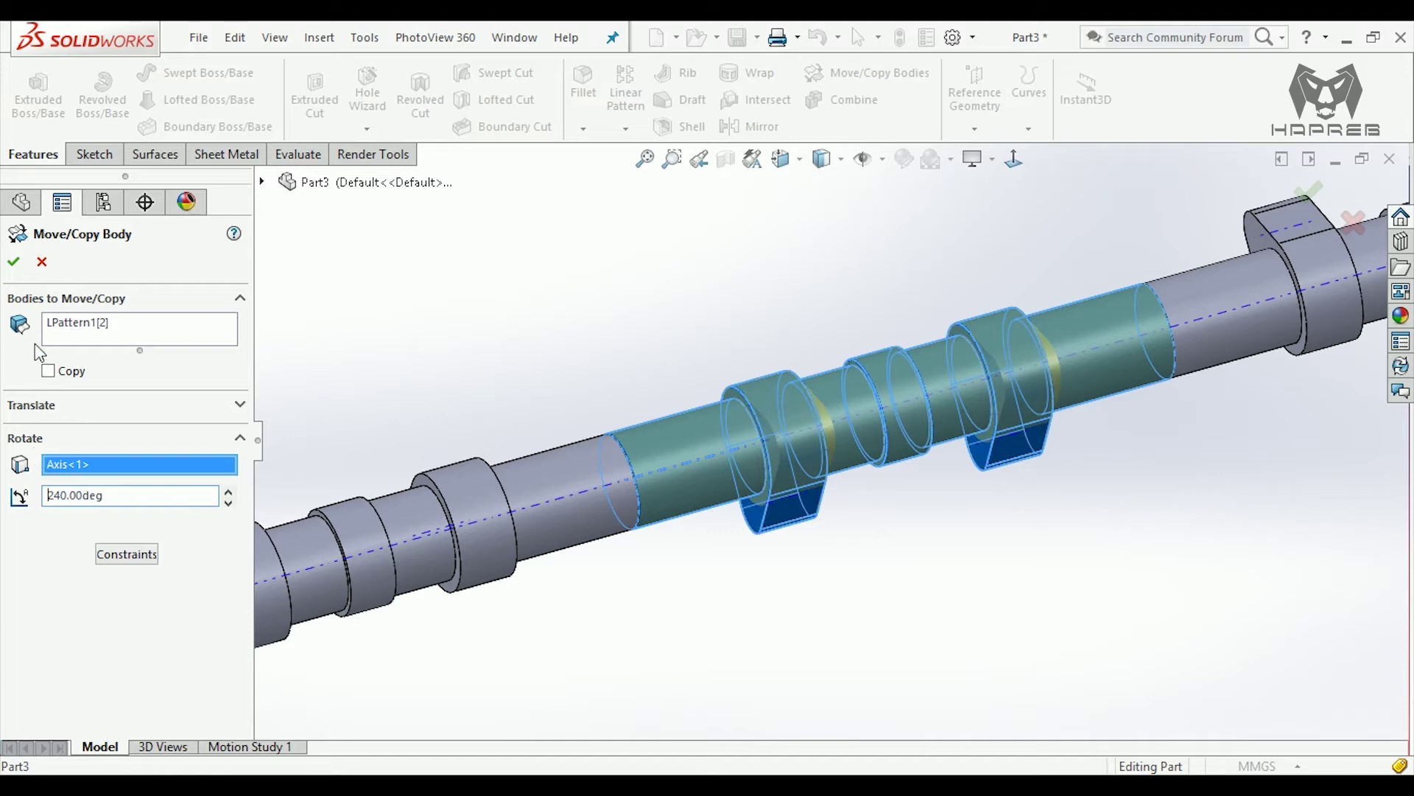
pyautogui.click(14, 263)
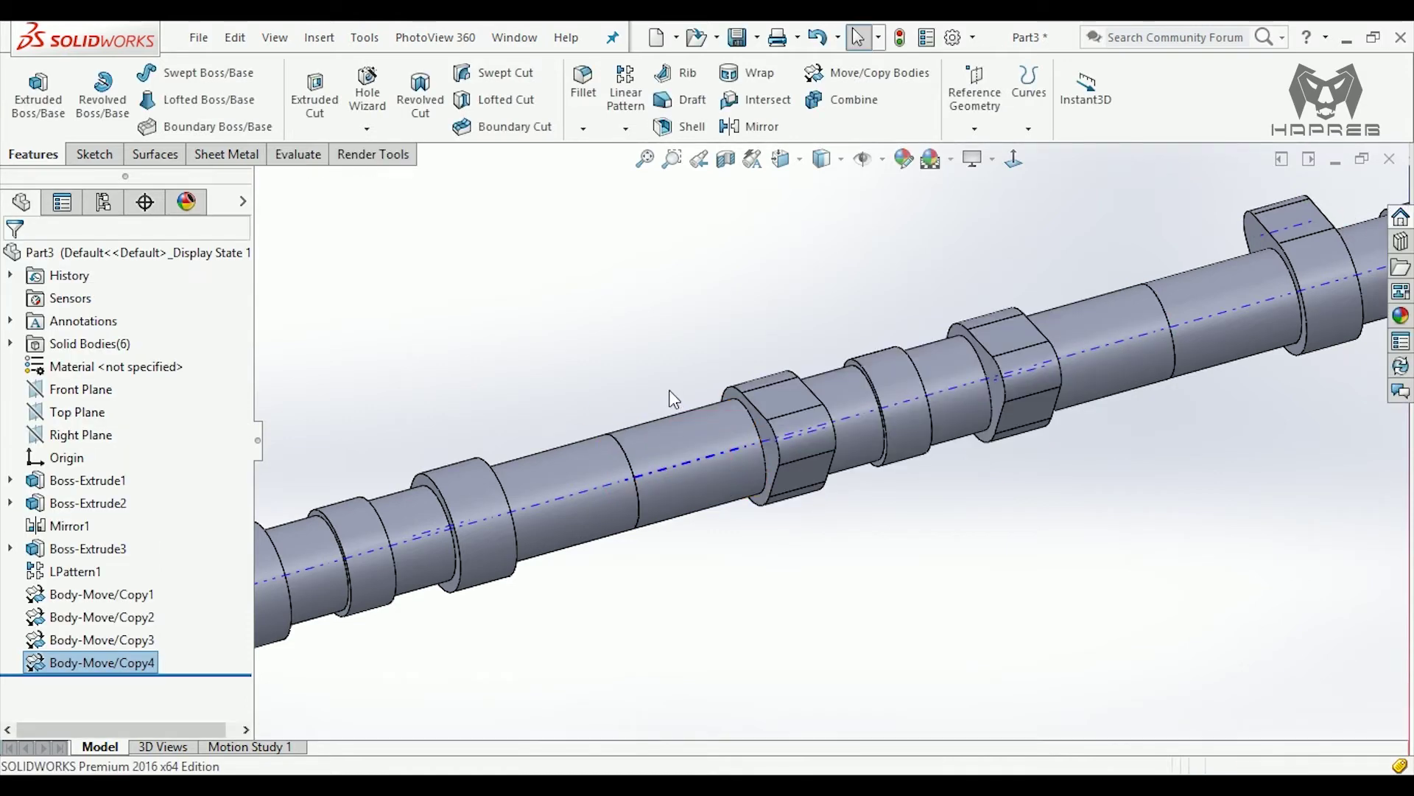
pyautogui.scroll(4, 678, 509)
pyautogui.scroll(2, 671, 508)
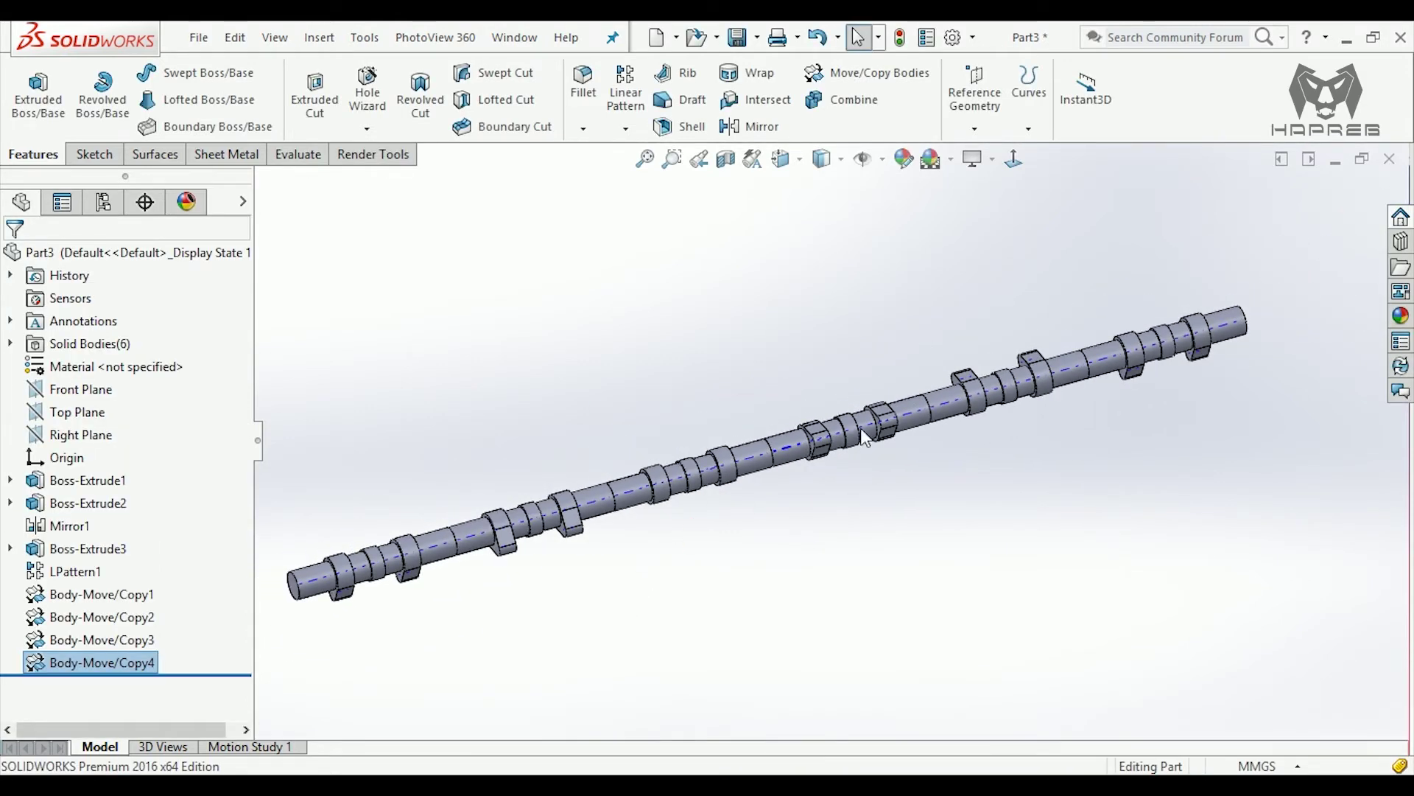
# - Rotate end body LPattern1[5] 180° about Axis1, then zoom to fit
pyautogui.click(898, 82)
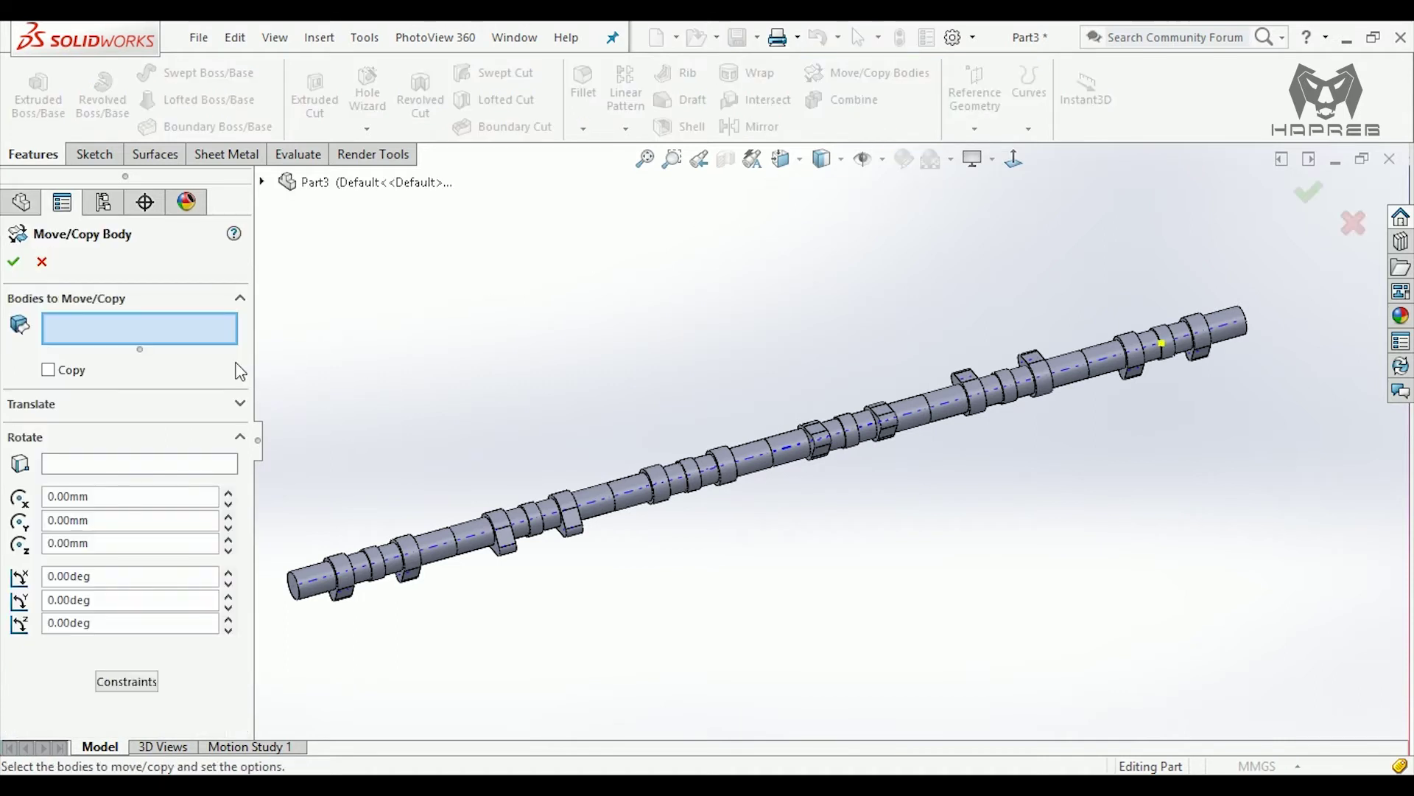
pyautogui.click(313, 576)
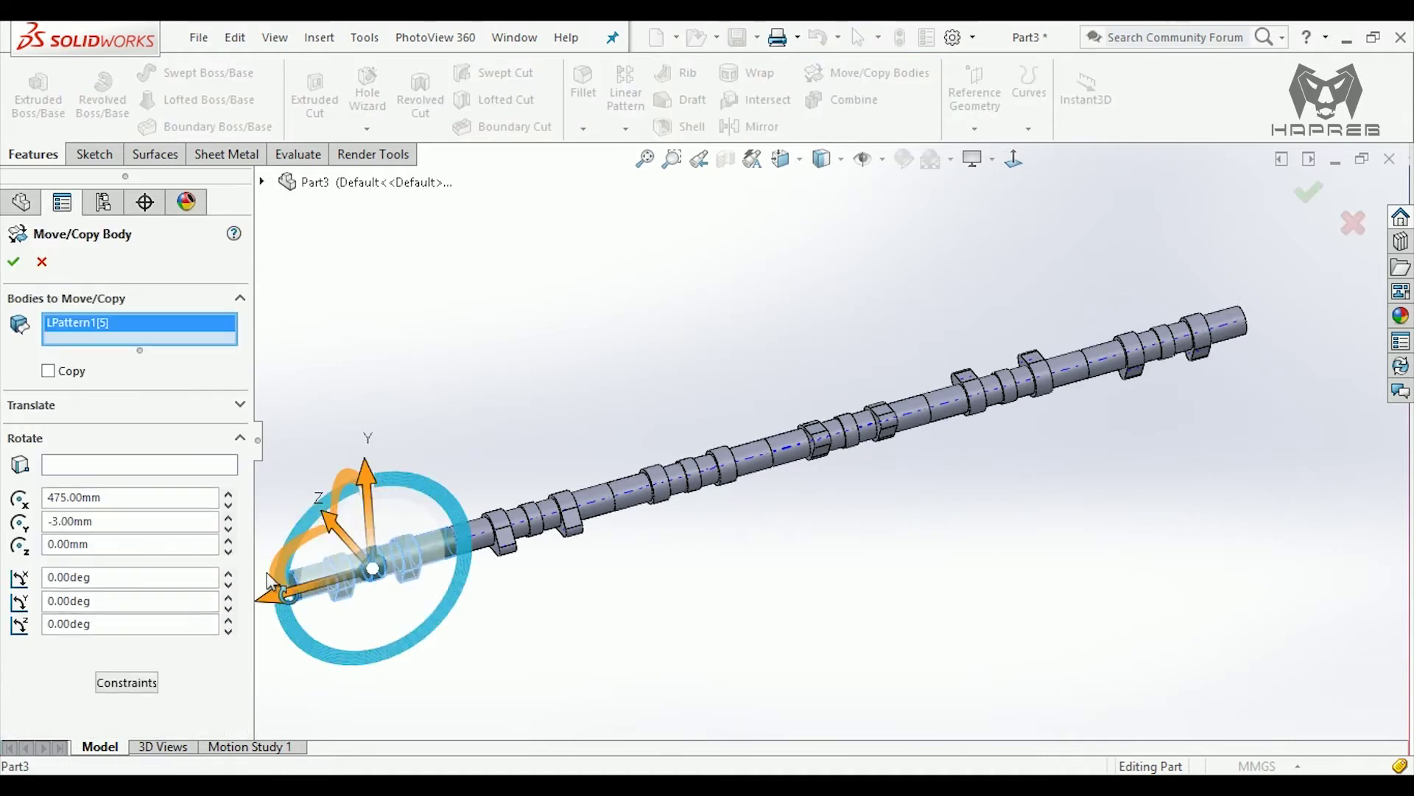
pyautogui.click(160, 465)
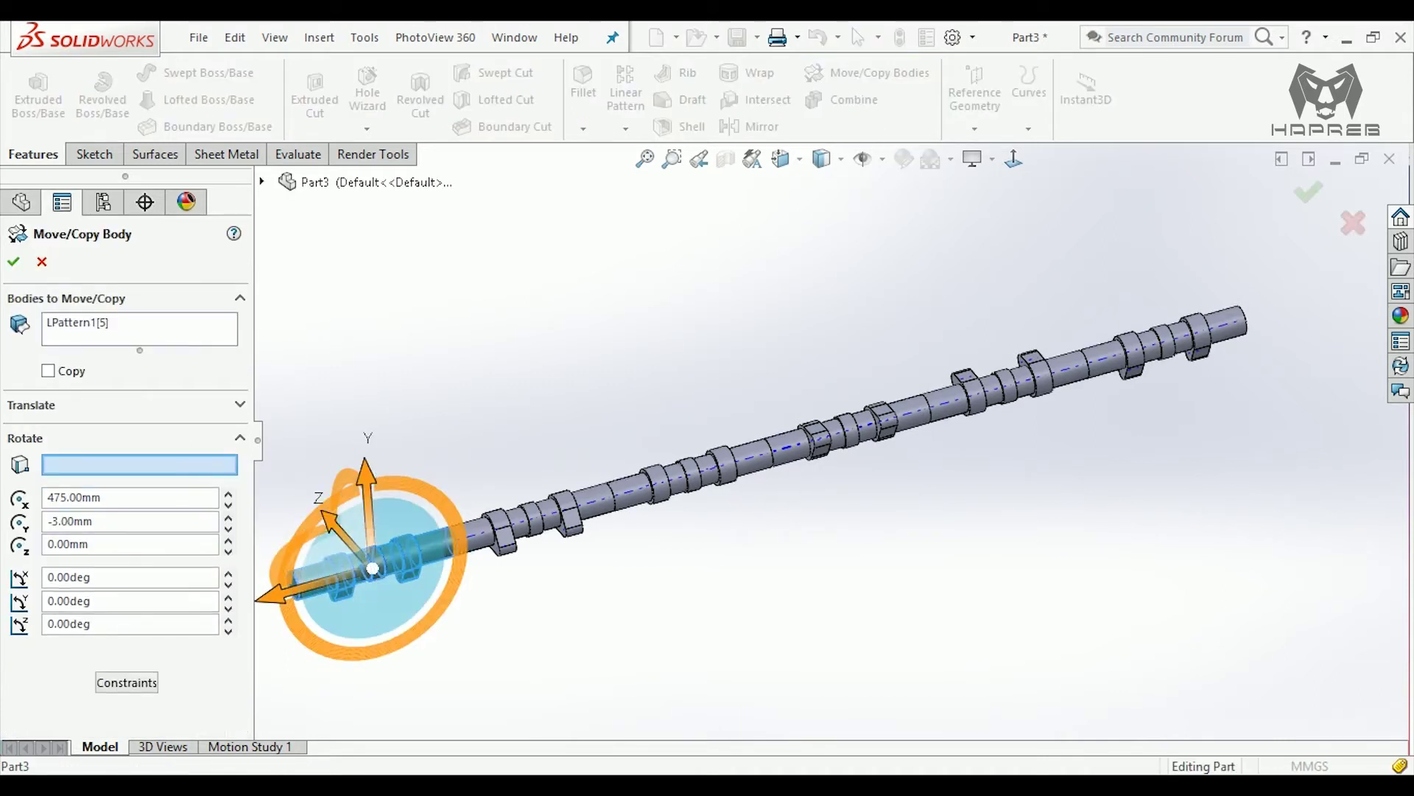
pyautogui.keyDown('ctrl'); pyautogui.moveTo(353, 589); pyautogui.dragTo(593, 530, button='middle'); pyautogui.keyUp('ctrl')
pyautogui.scroll(-3, 606, 609)
pyautogui.keyDown('ctrl'); pyautogui.moveTo(606, 609); pyautogui.dragTo(921, 493, button='middle'); pyautogui.keyUp('ctrl')
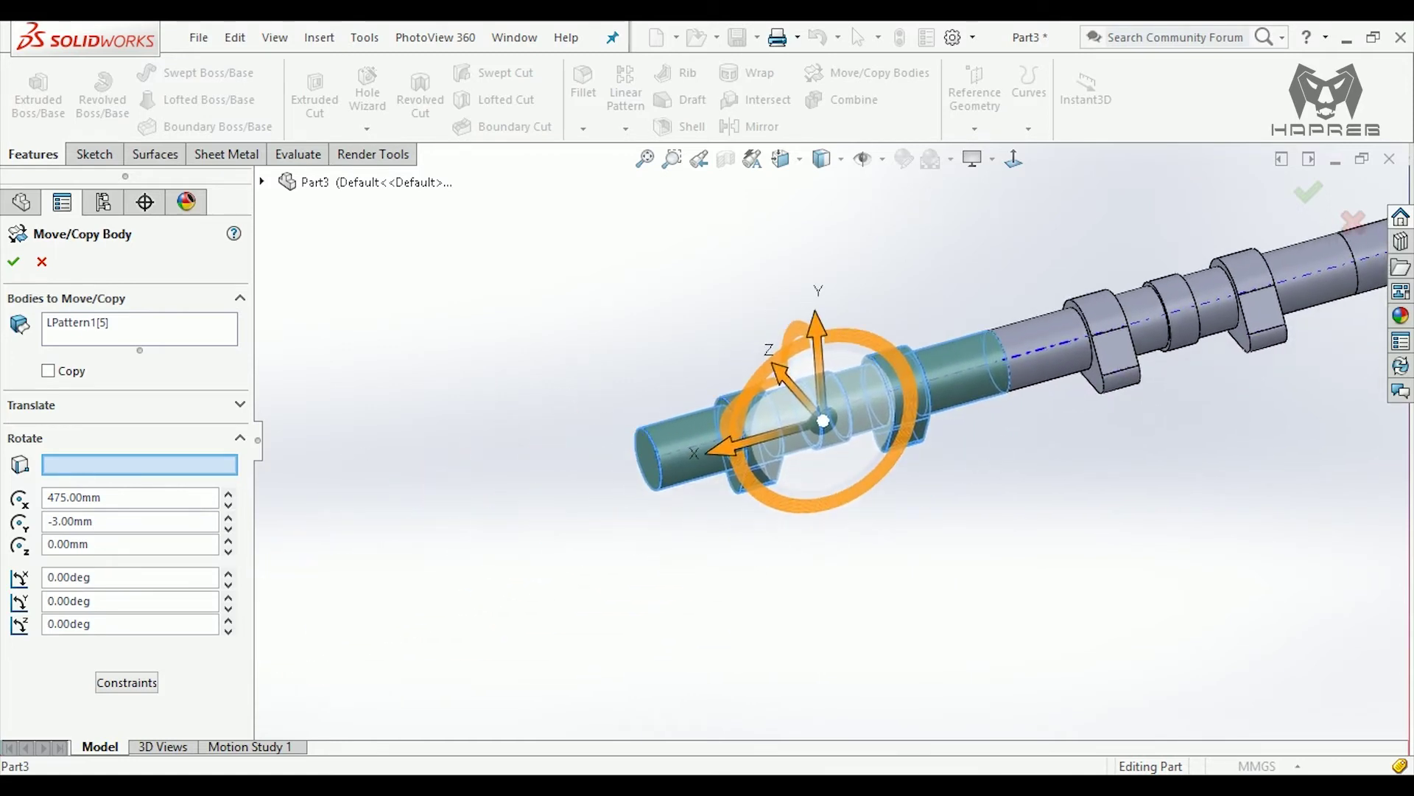
pyautogui.scroll(-3, 661, 479)
pyautogui.scroll(-1, 661, 479)
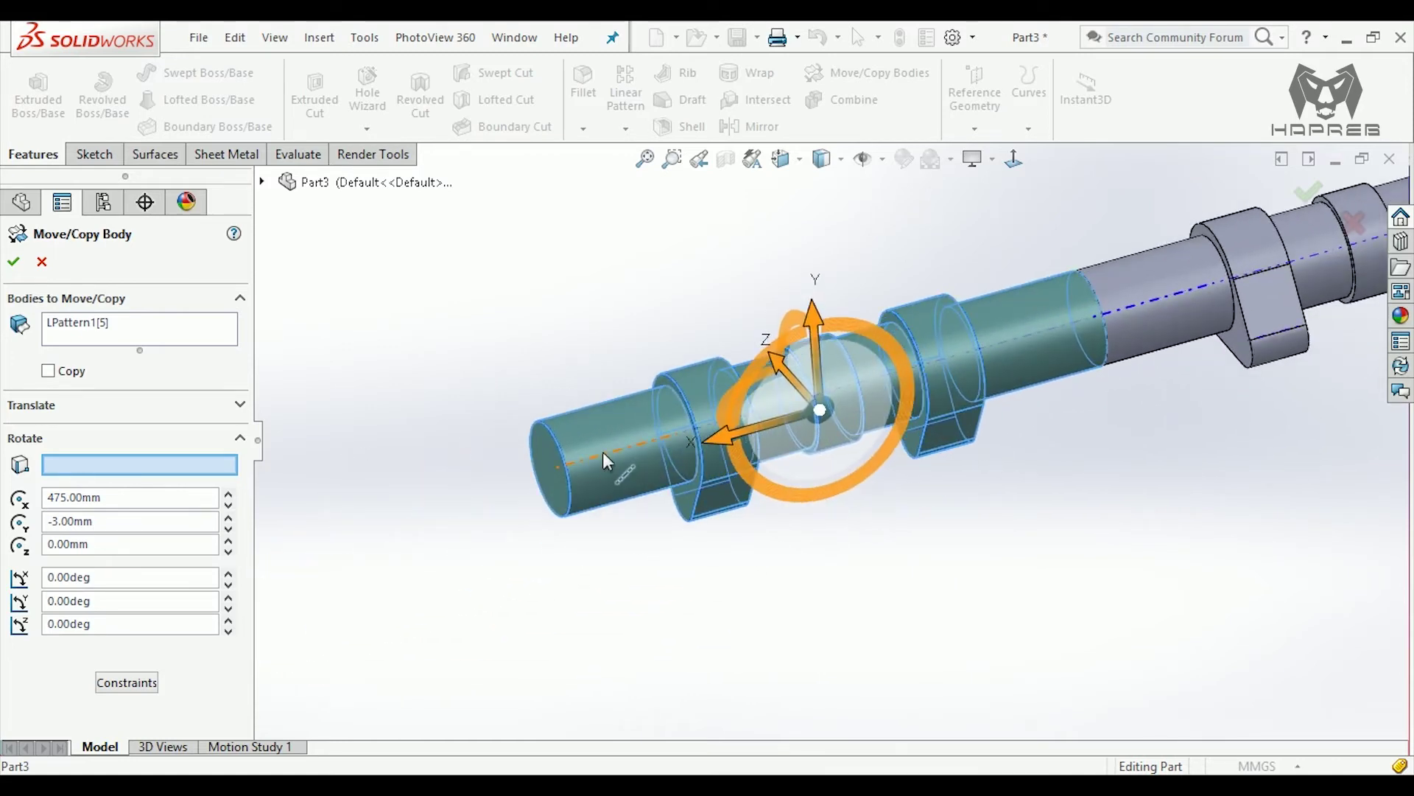
pyautogui.click(603, 453)
pyautogui.write('180')
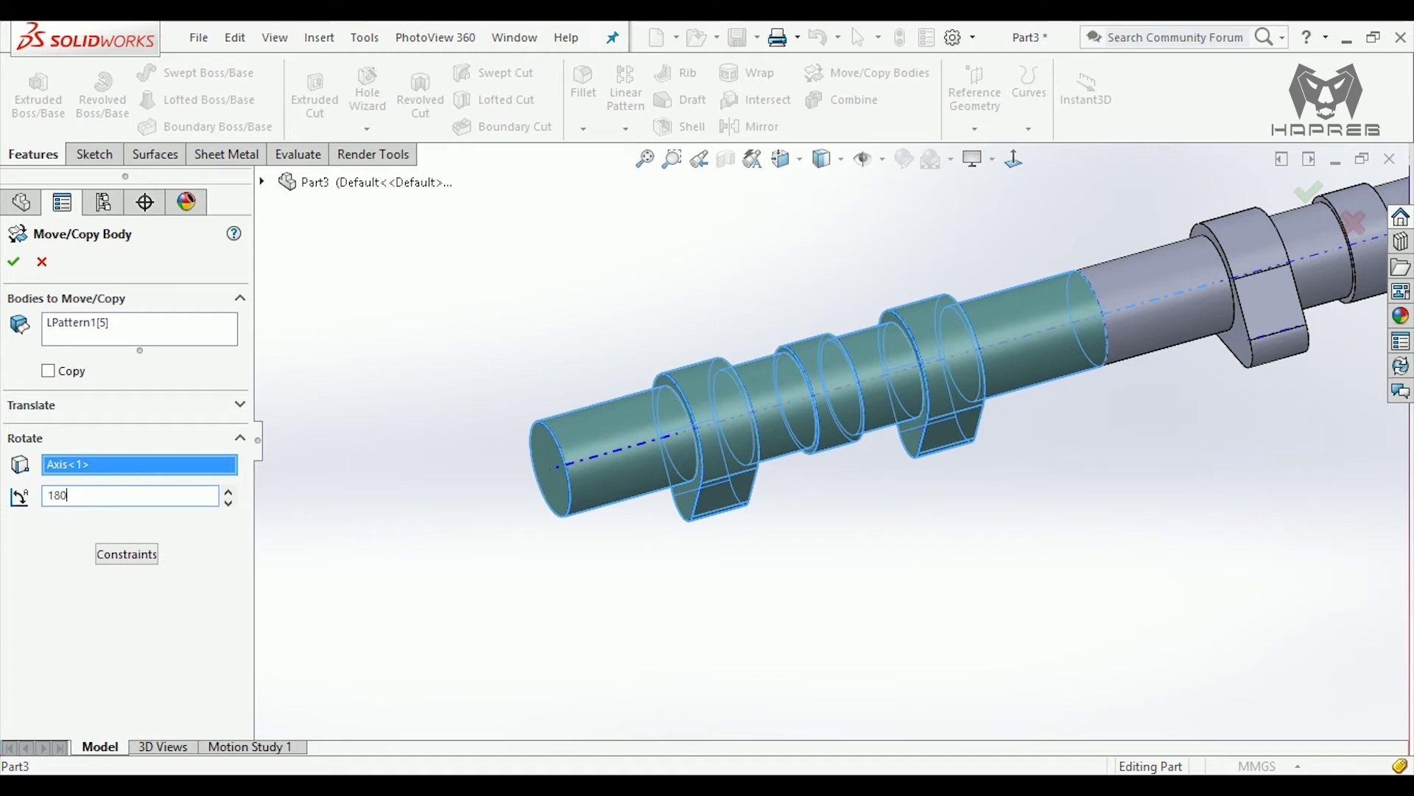
pyautogui.press('Return')
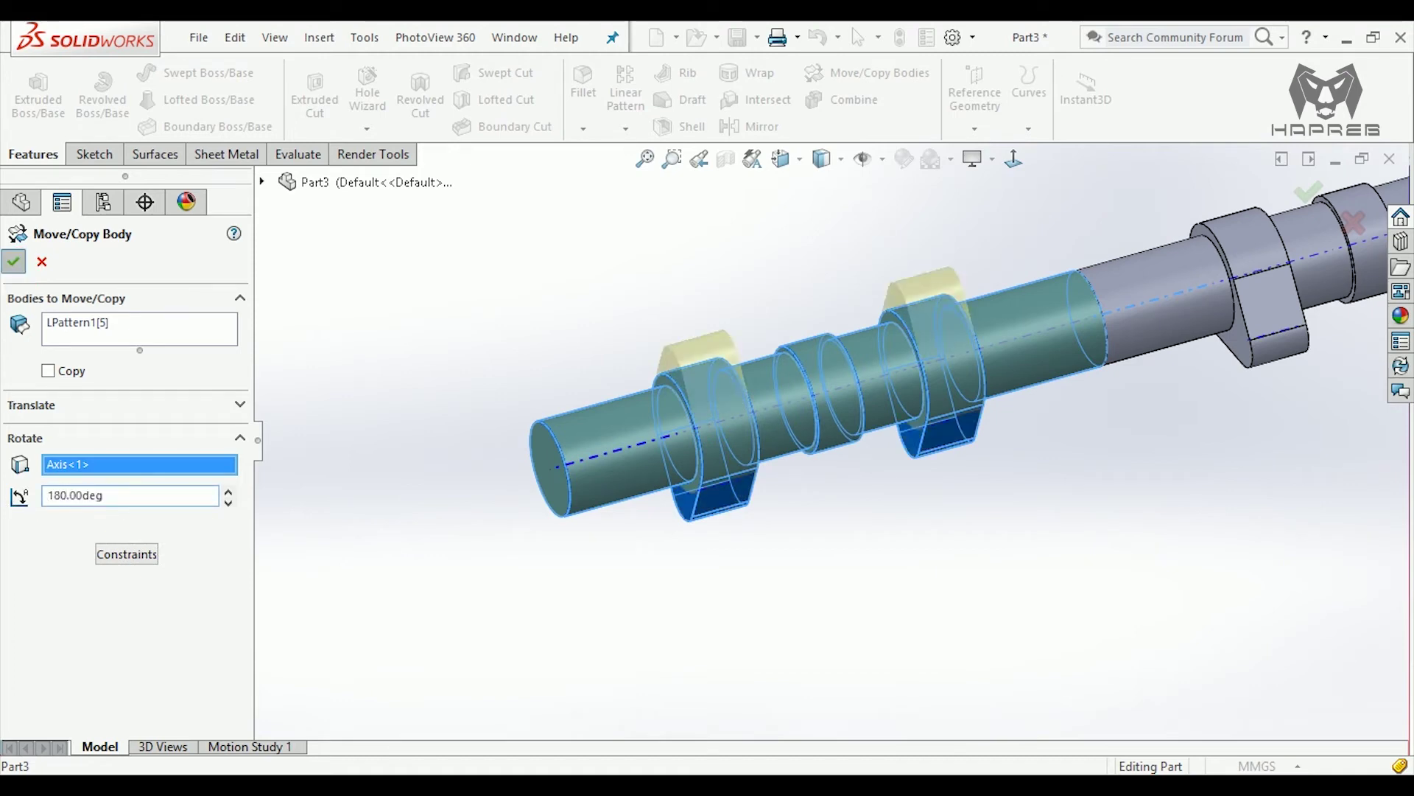
pyautogui.click(13, 262)
pyautogui.press('f')
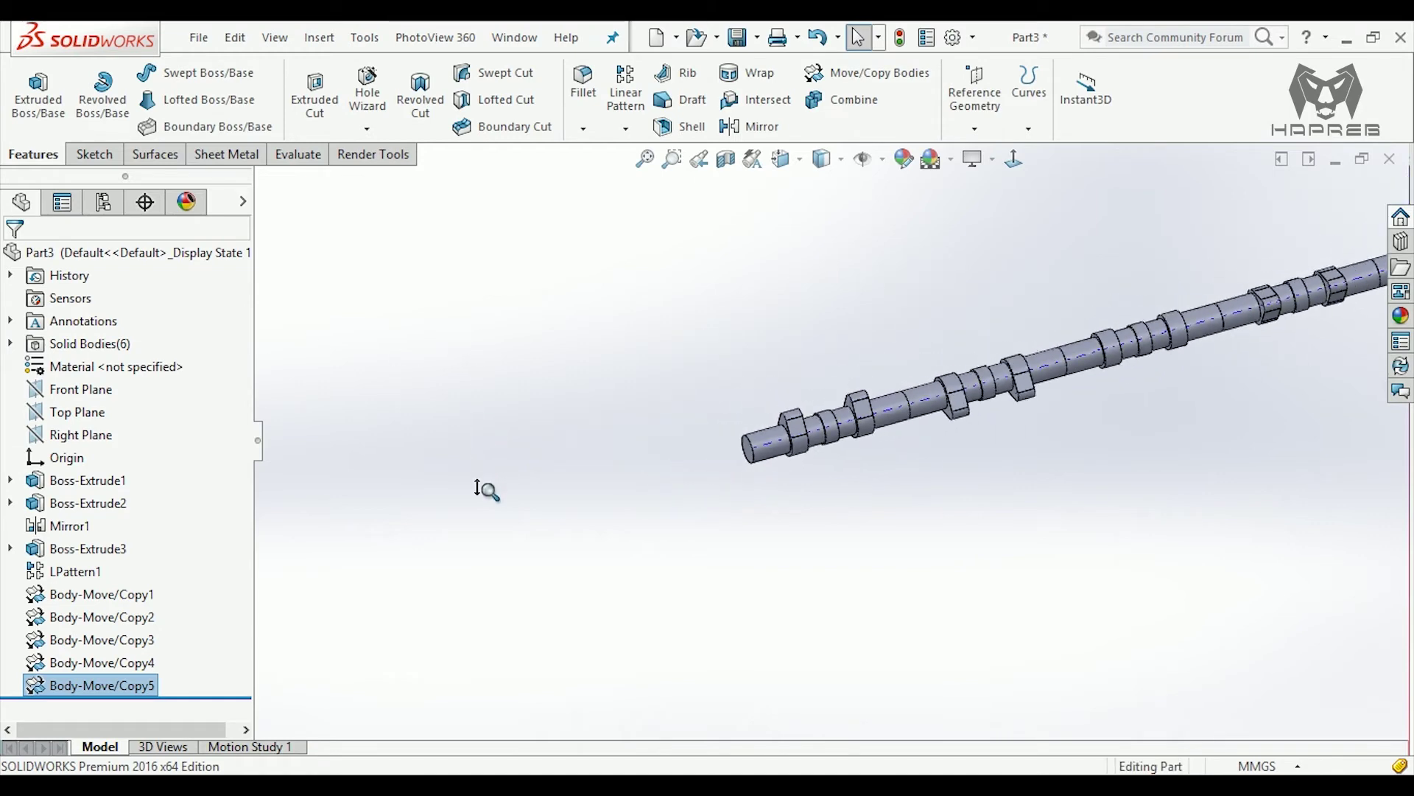
# - Hide the temporary axes via Hide/Show Items
pyautogui.click(882, 160)
pyautogui.click(892, 225)
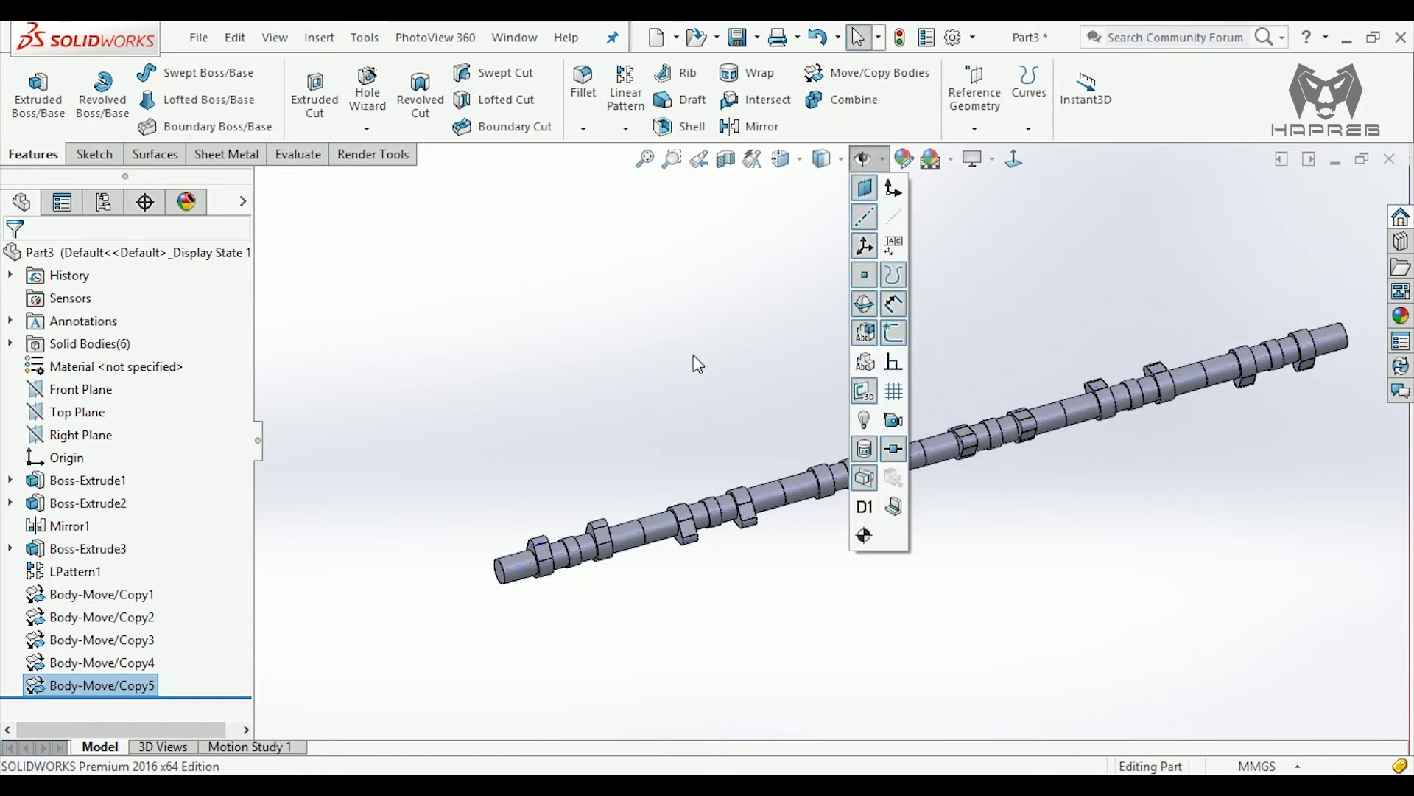
pyautogui.scroll(-3, 520, 581)
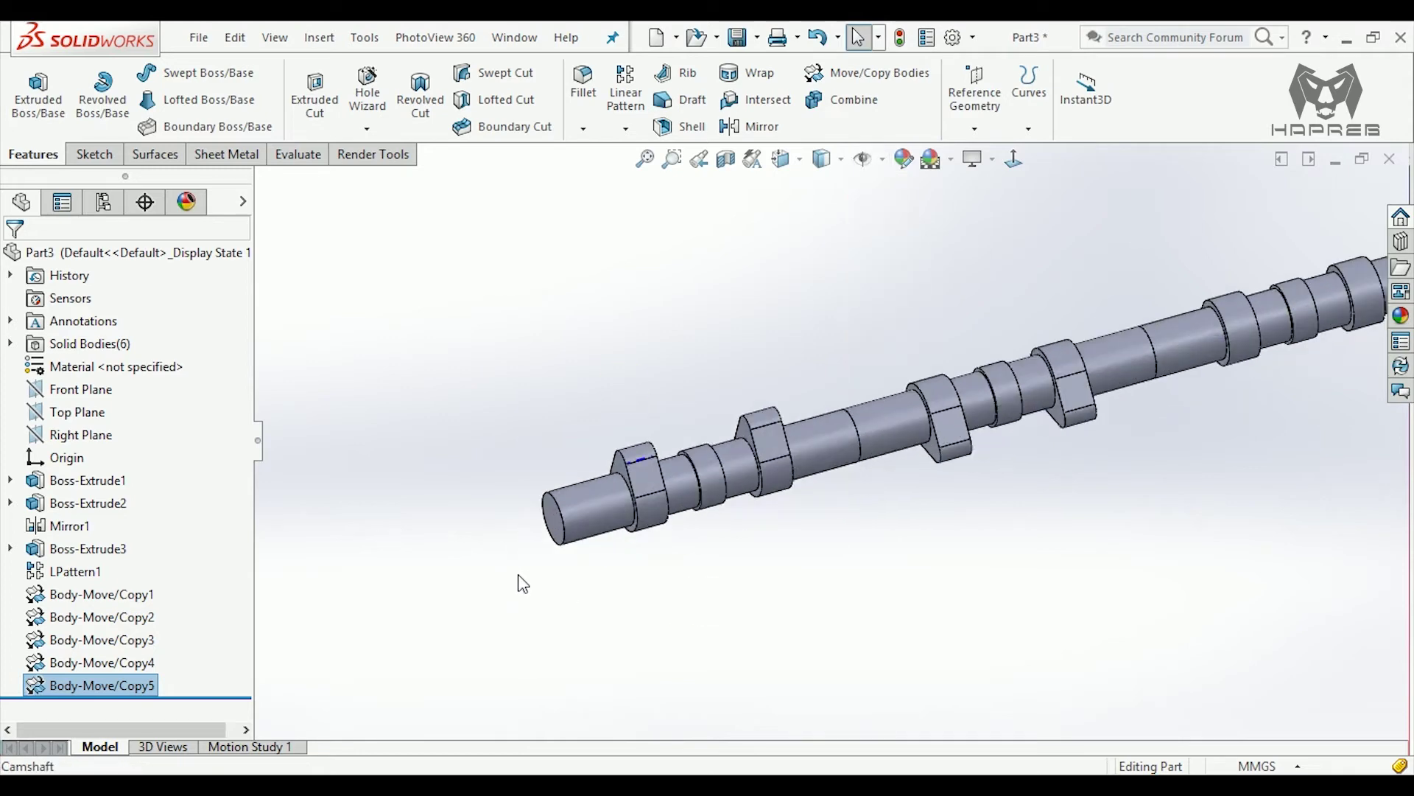
pyautogui.scroll(-5, 601, 491)
# - Sketch on the shaft's end face and convert its circular edge into the sketch
pyautogui.click(628, 461)
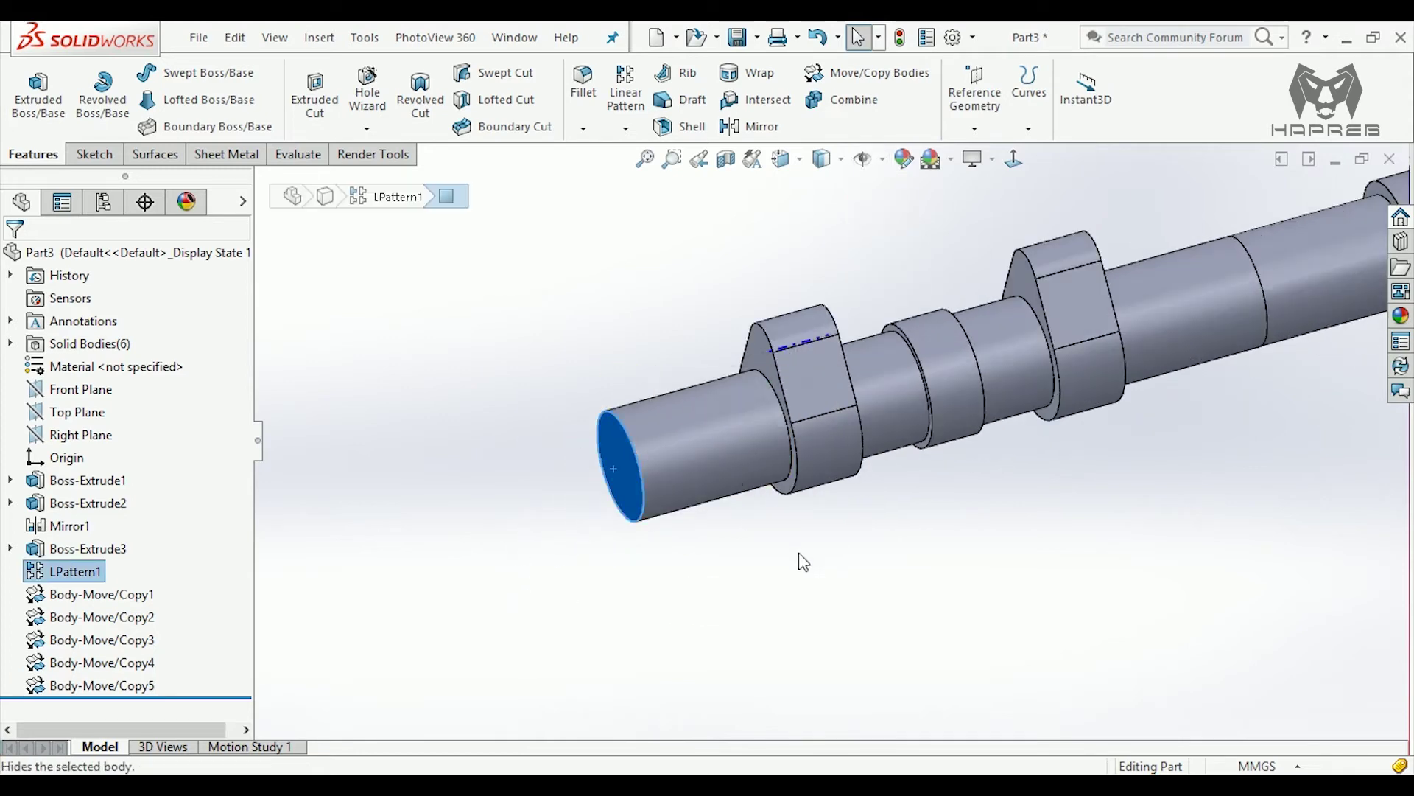
pyautogui.moveTo(798, 562); pyautogui.dragTo(837, 553, button='middle')
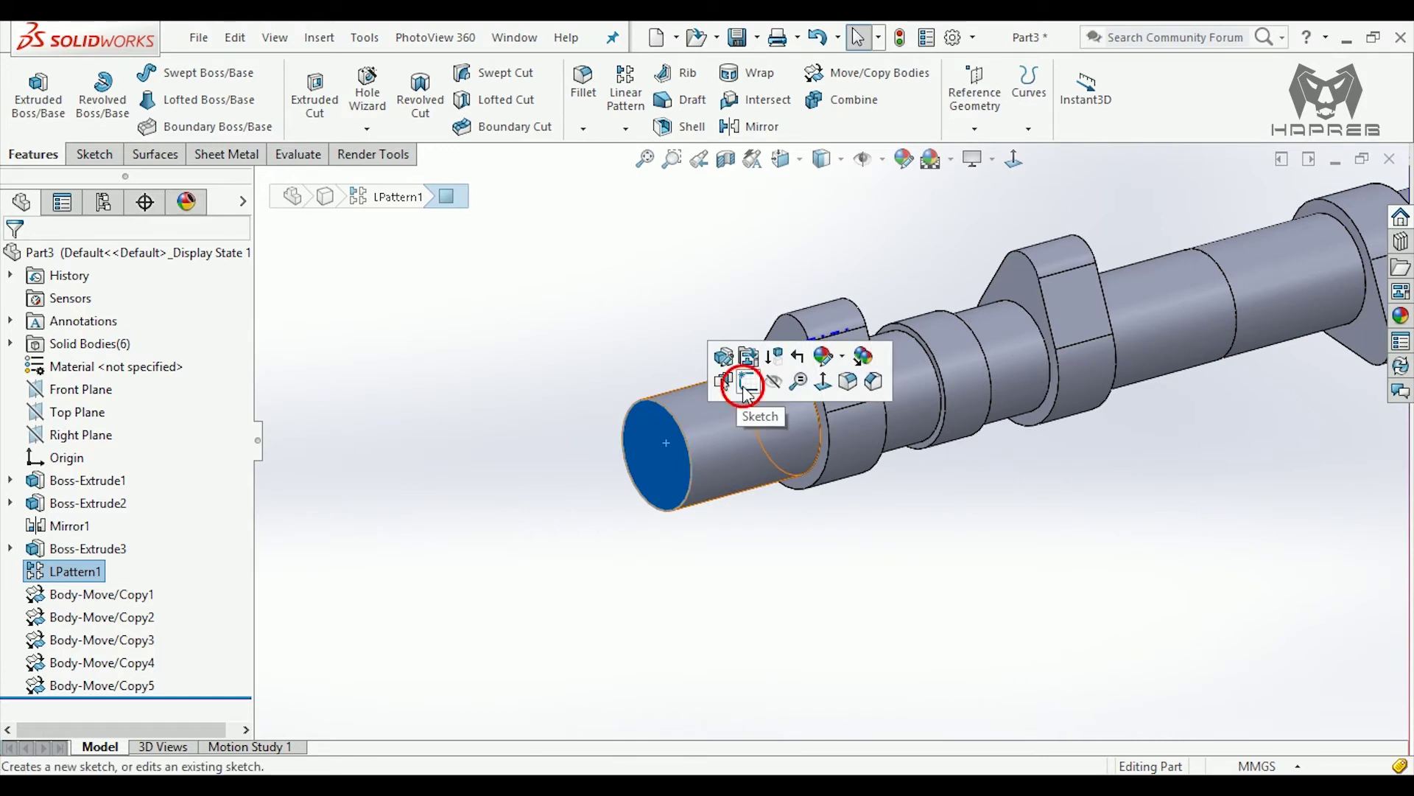
pyautogui.click(746, 384)
pyautogui.click(390, 481)
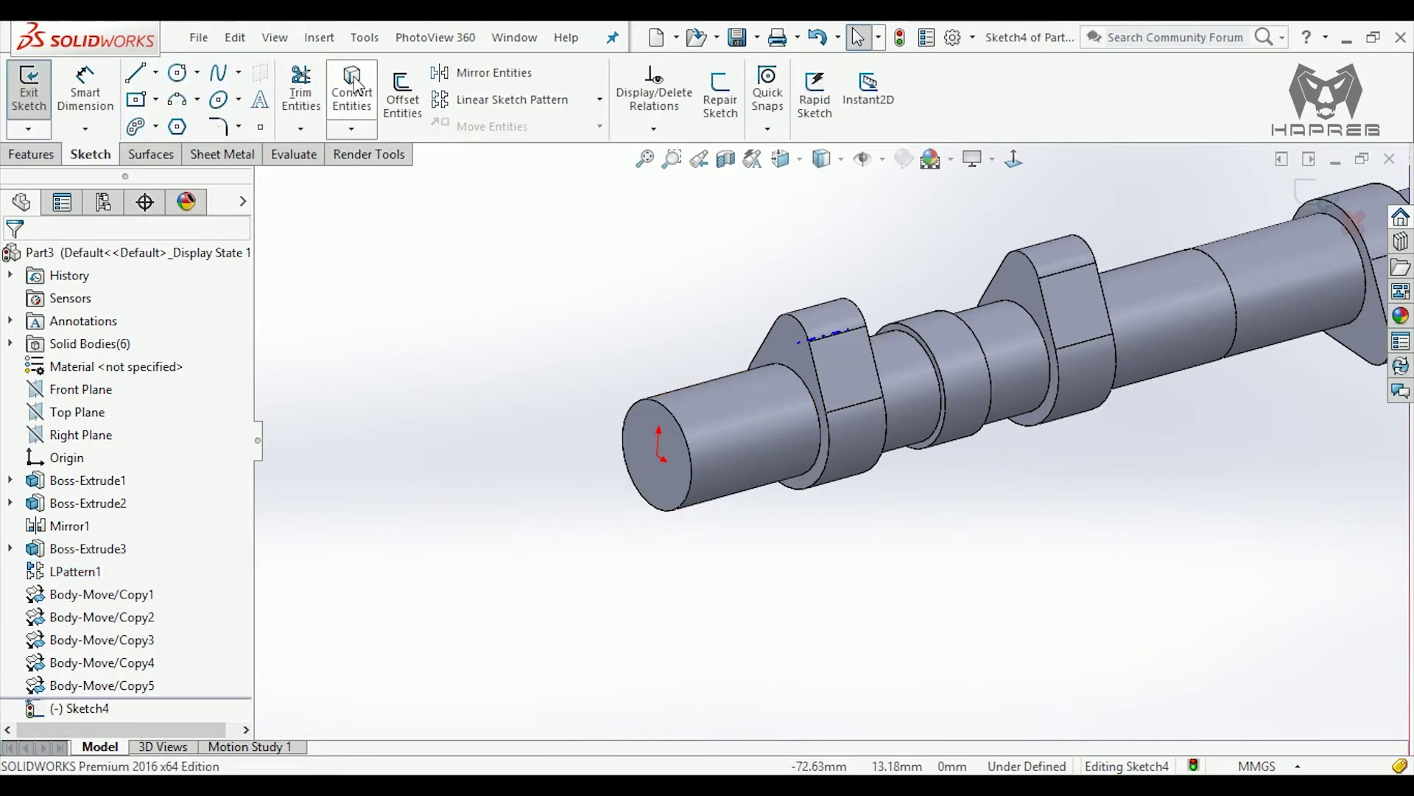
pyautogui.click(352, 92)
pyautogui.click(682, 433)
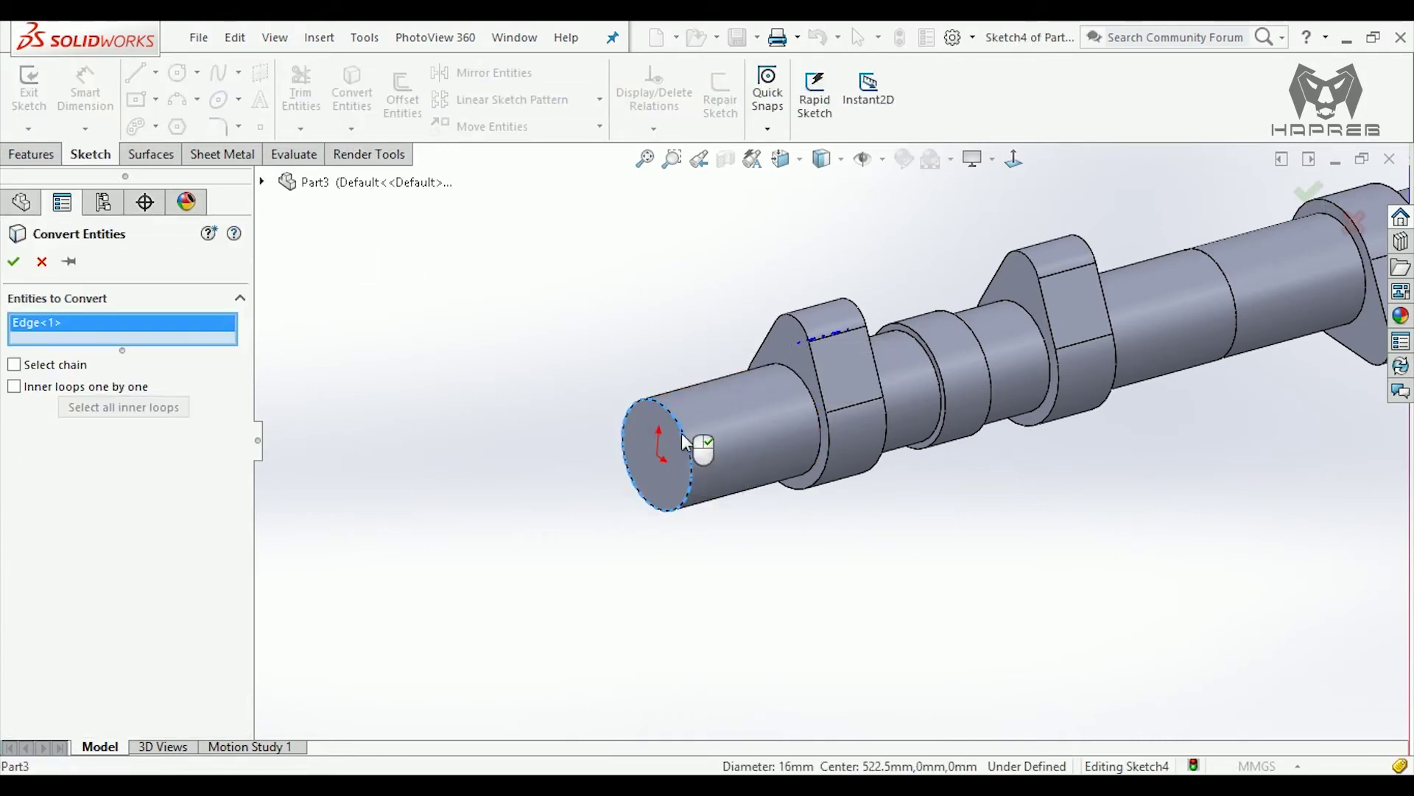
pyautogui.press('Return')
# - Extrude the converted 16 mm circle 10 mm as a boss
pyautogui.click(31, 154)
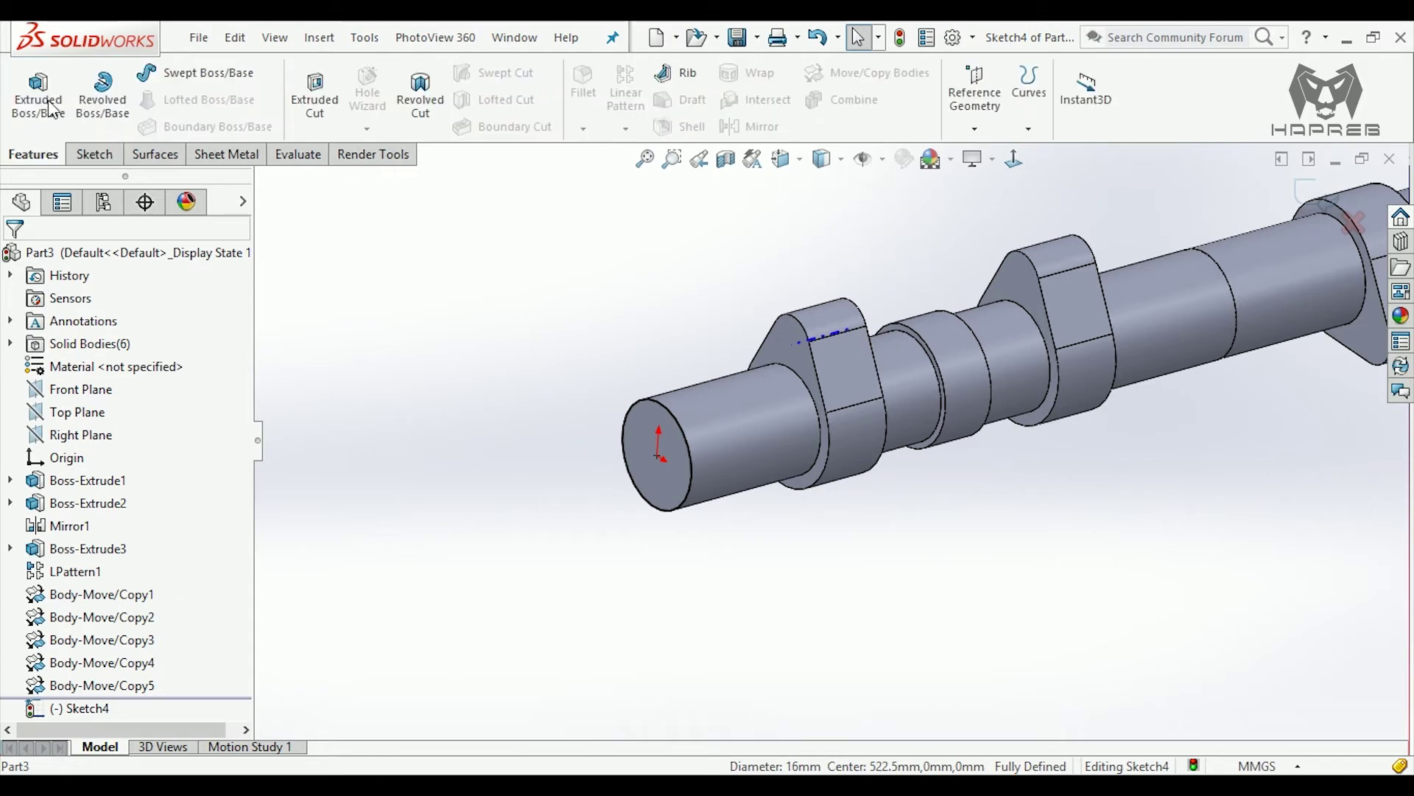
pyautogui.click(38, 92)
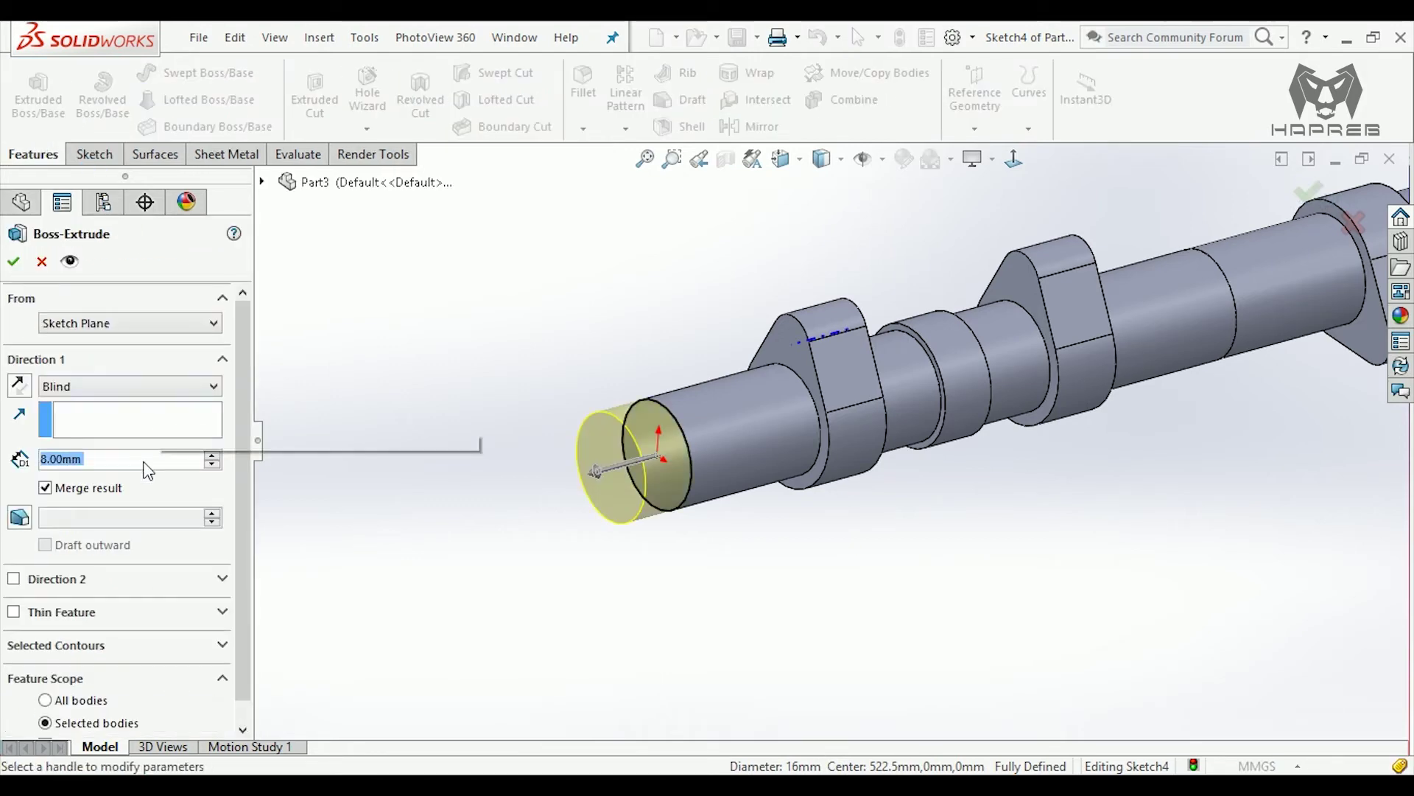
pyautogui.press('BackSpace')
pyautogui.write('10')
pyautogui.press('Return')
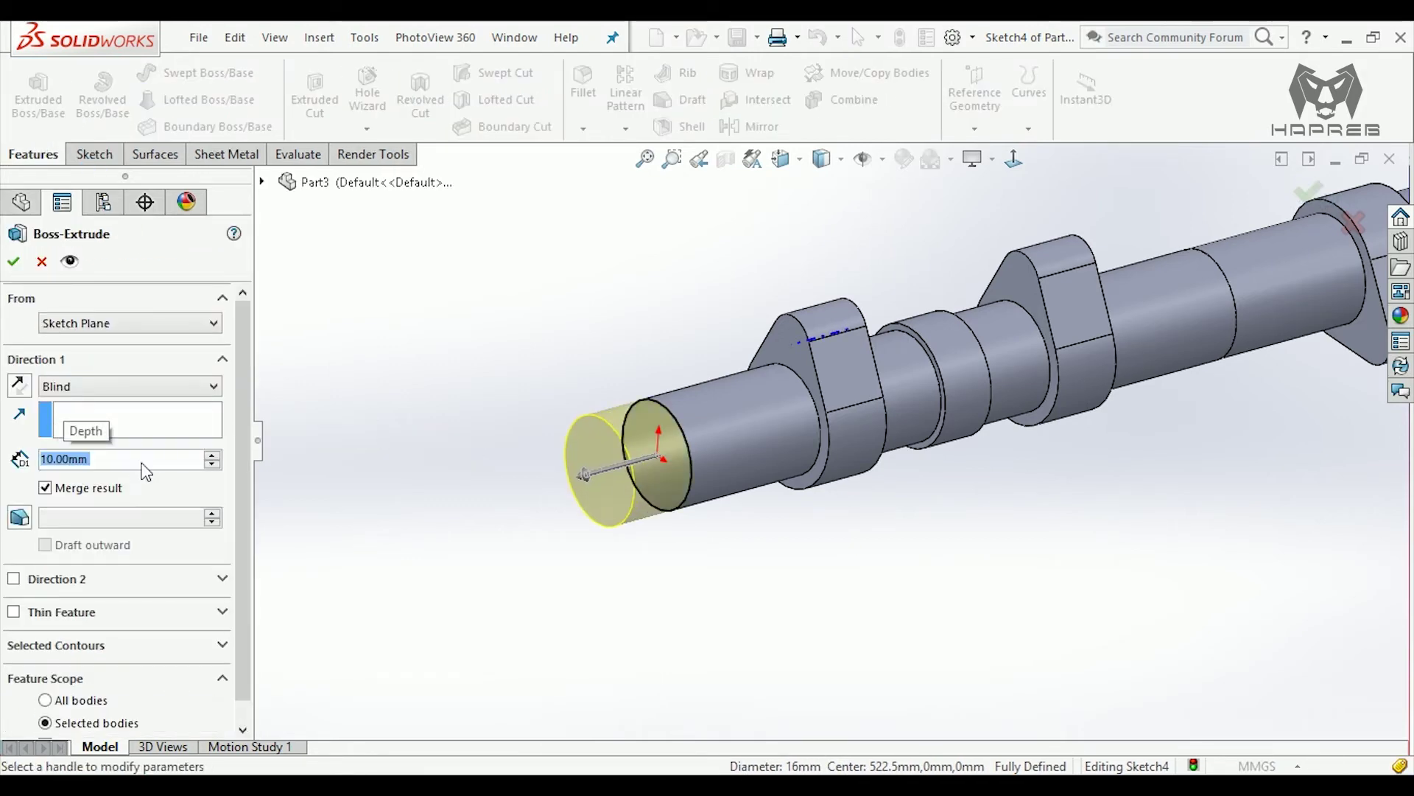
pyautogui.click(18, 264)
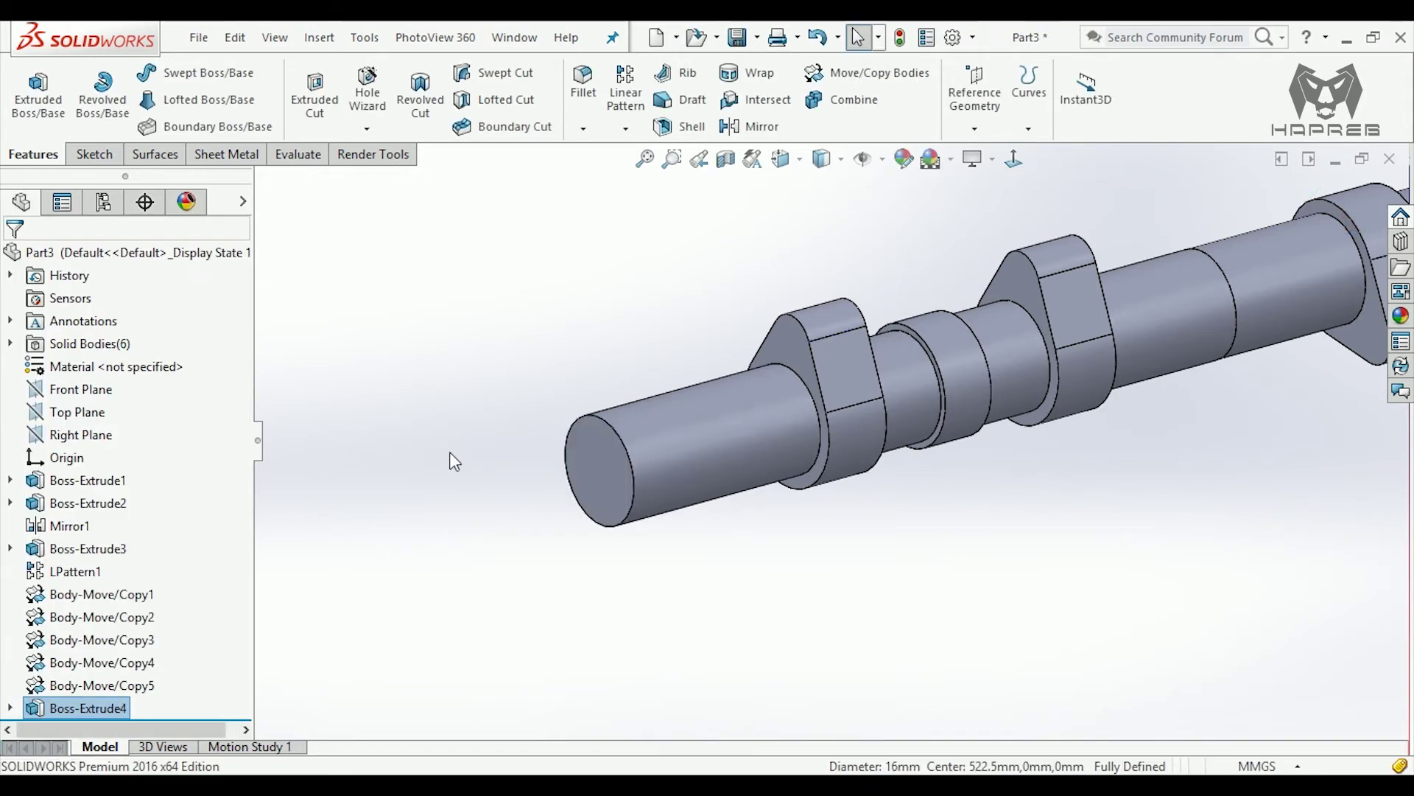
# - Sketch a circle at the origin on the shaft end face, dimensioned Ø18
pyautogui.click(612, 490)
pyautogui.click(683, 426)
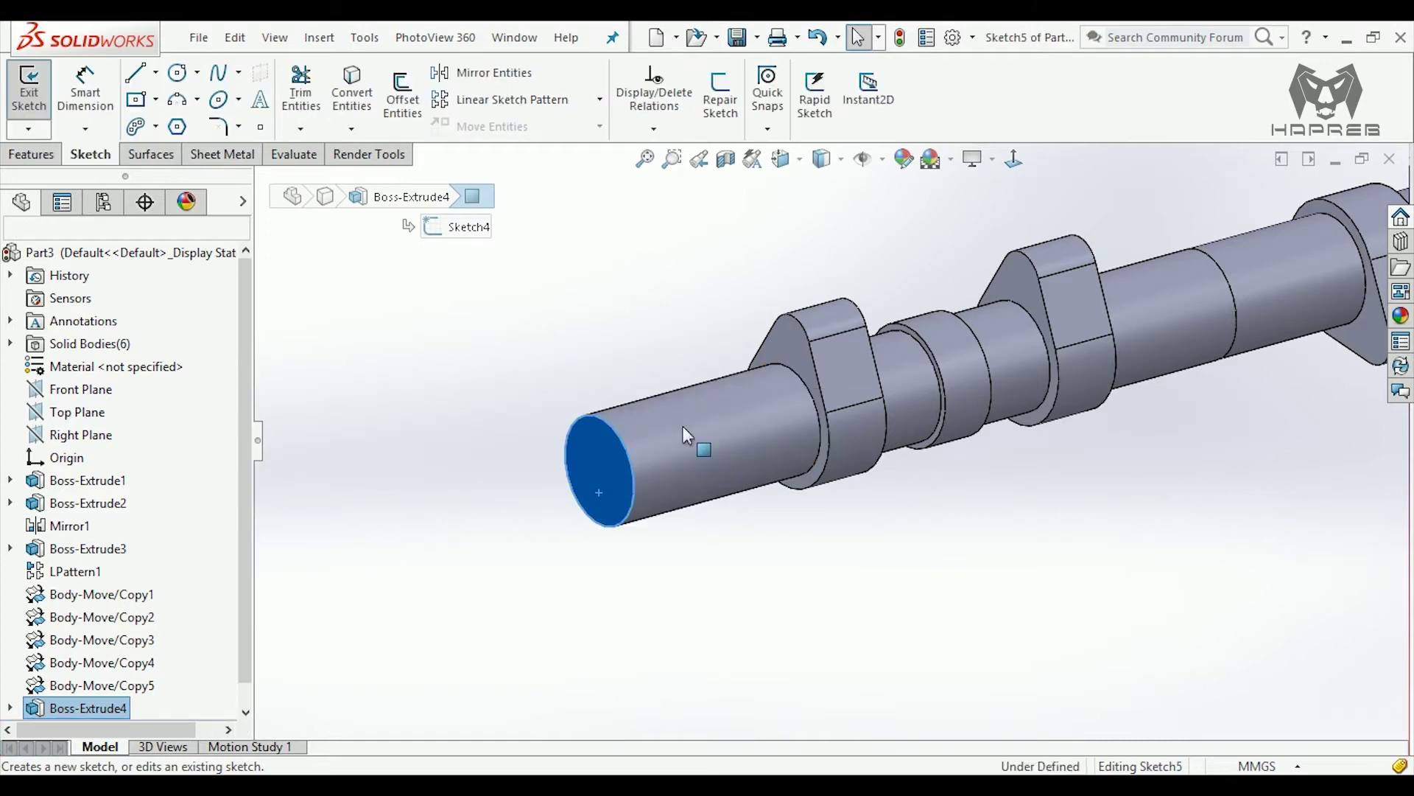
pyautogui.click(177, 72)
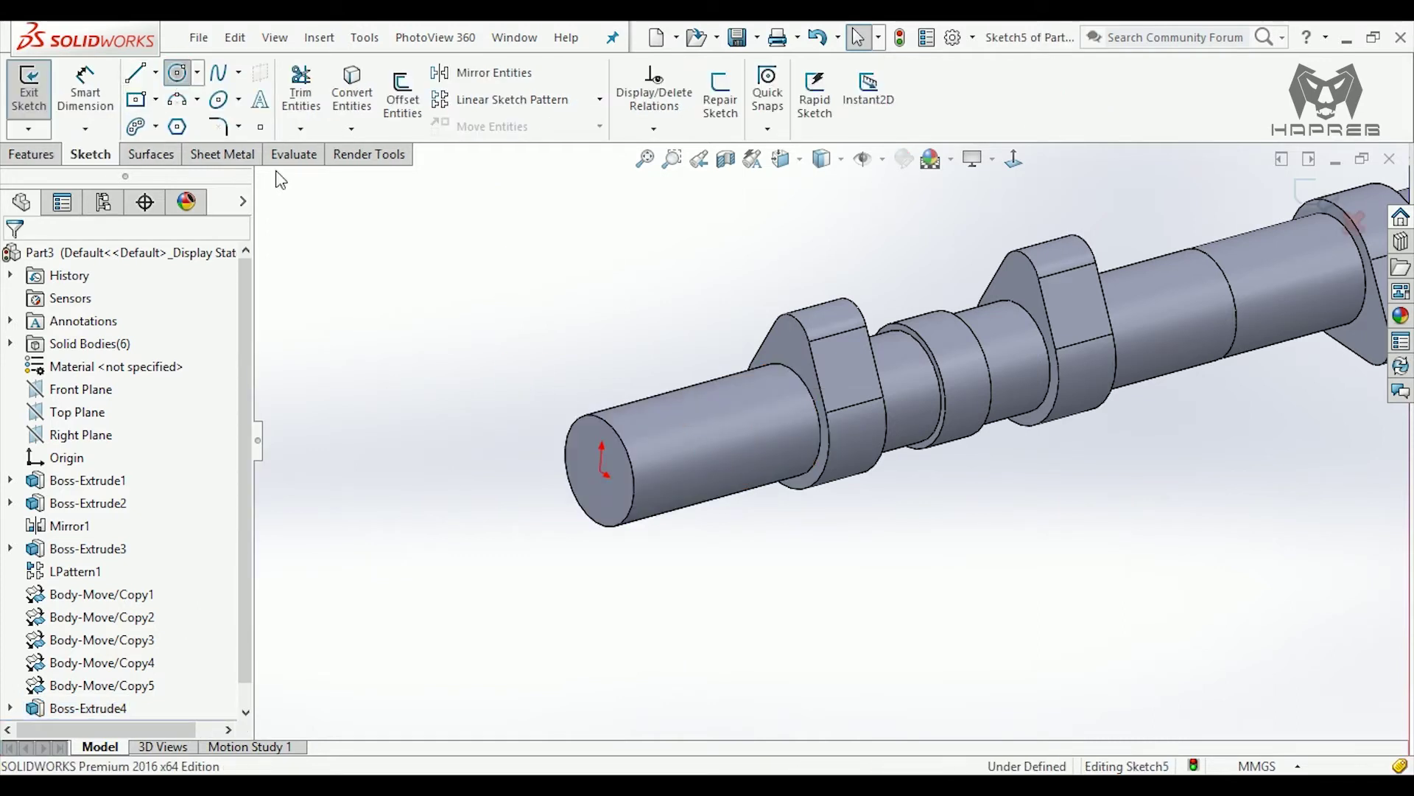
pyautogui.click(603, 472)
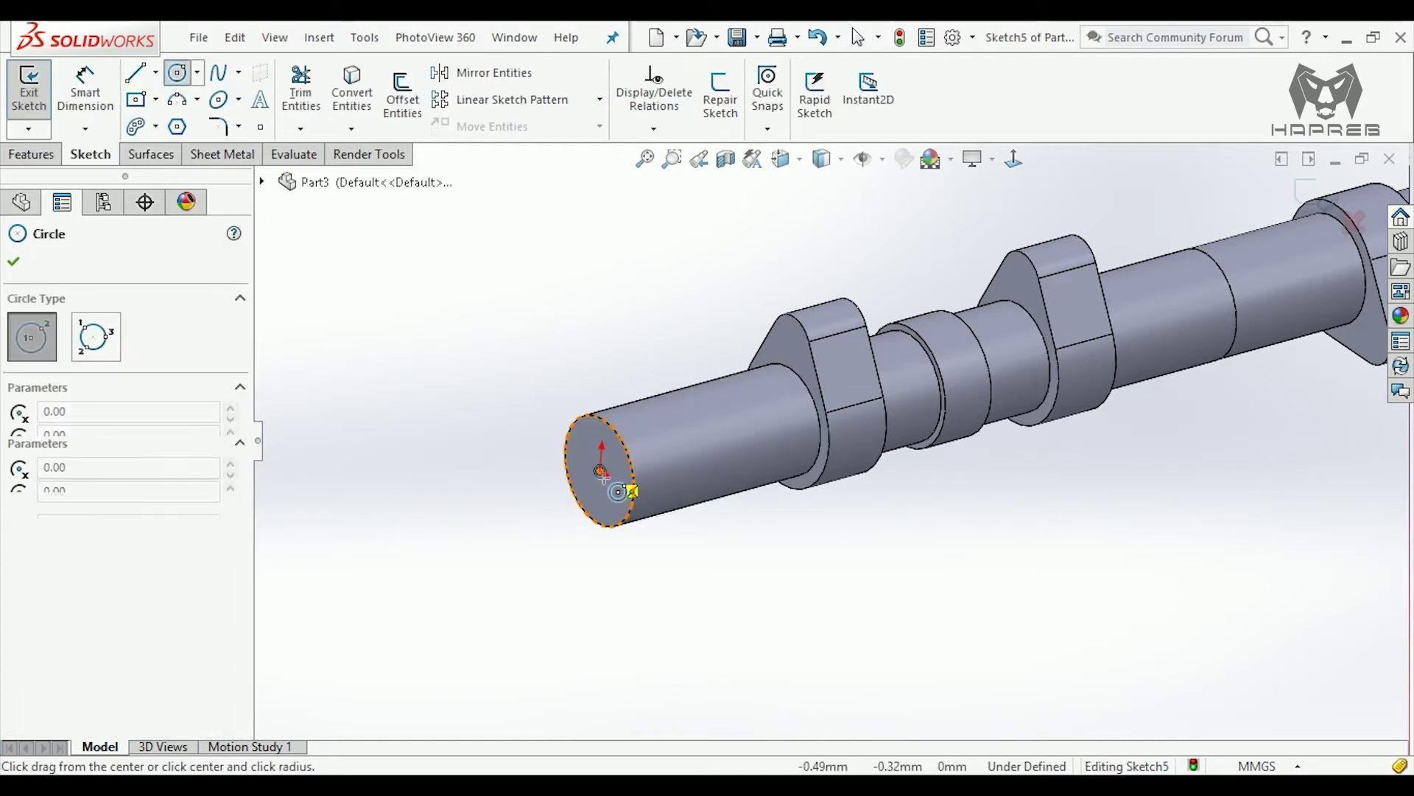
pyautogui.click(607, 384)
pyautogui.press('Escape')
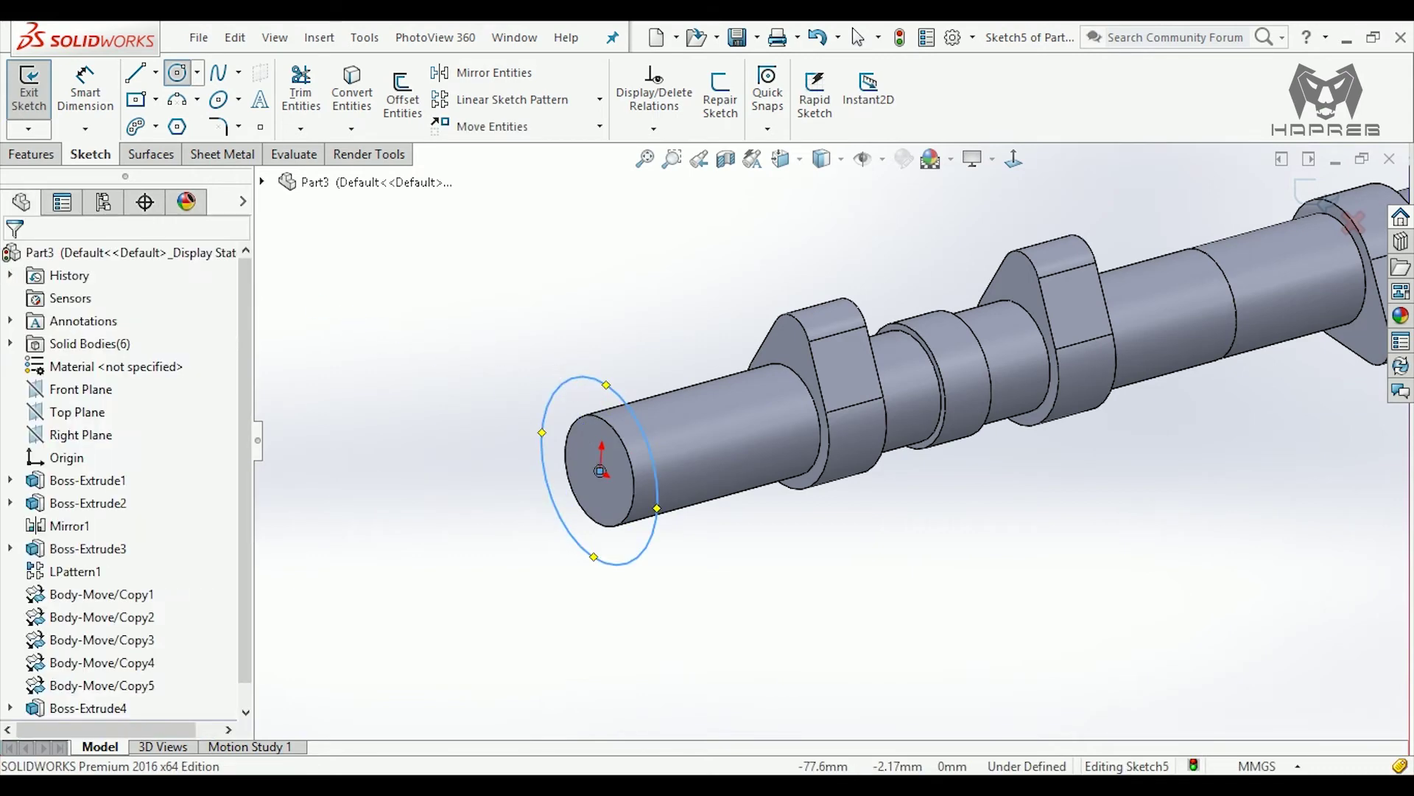
pyautogui.click(84, 92)
pyautogui.click(589, 379)
pyautogui.click(491, 347)
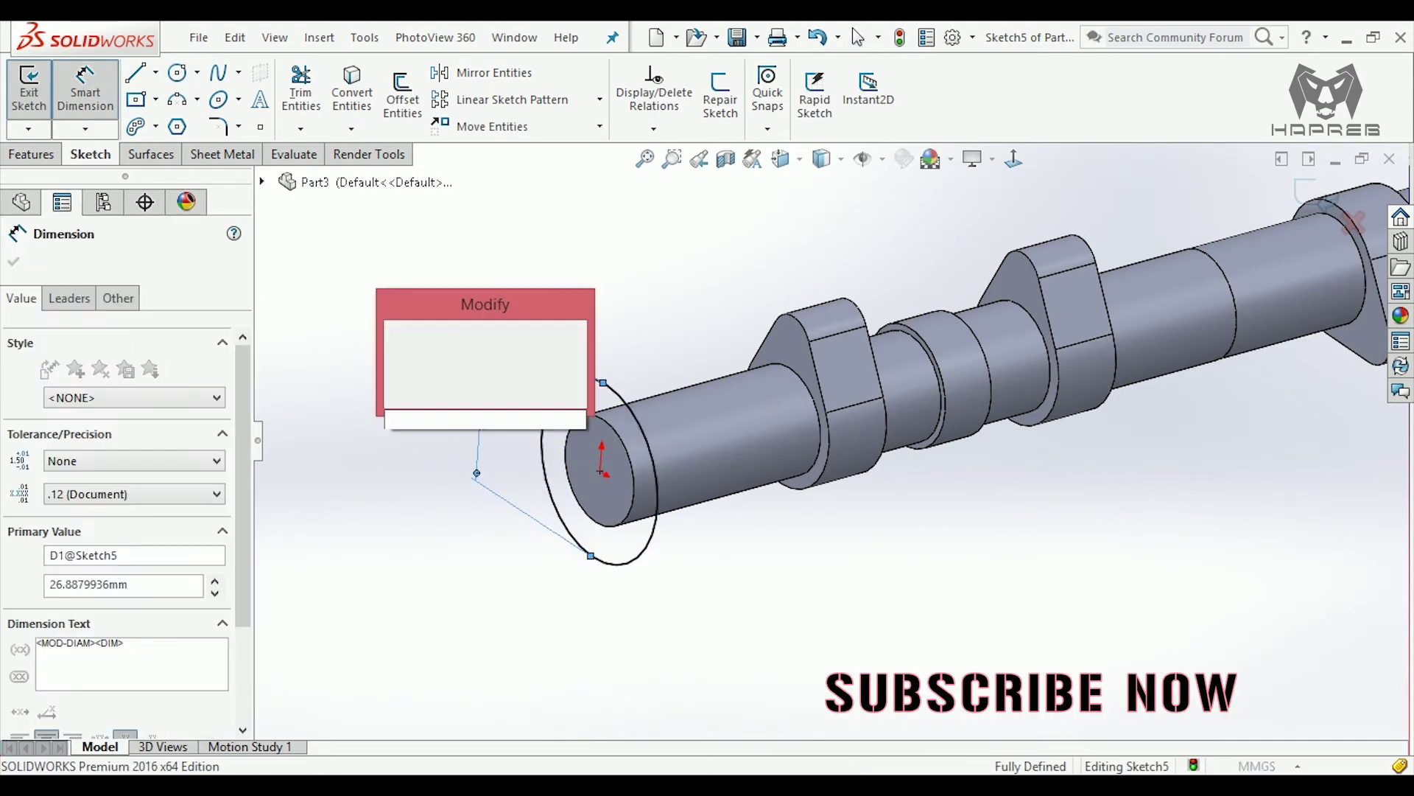
pyautogui.press('Return')
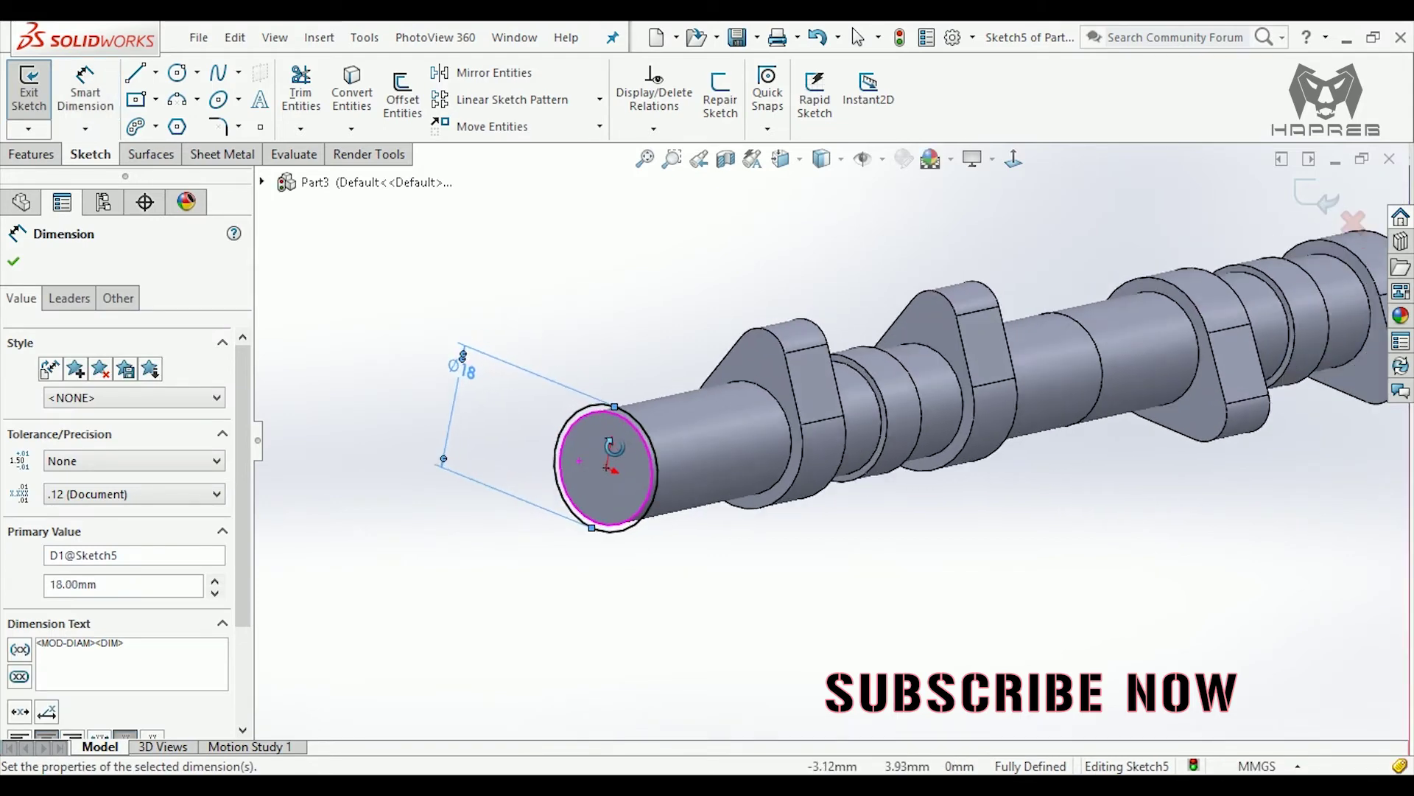
# - Extrude the Ø18 circle 5 mm to form the collar
pyautogui.moveTo(567, 477); pyautogui.dragTo(544, 357, button='middle')
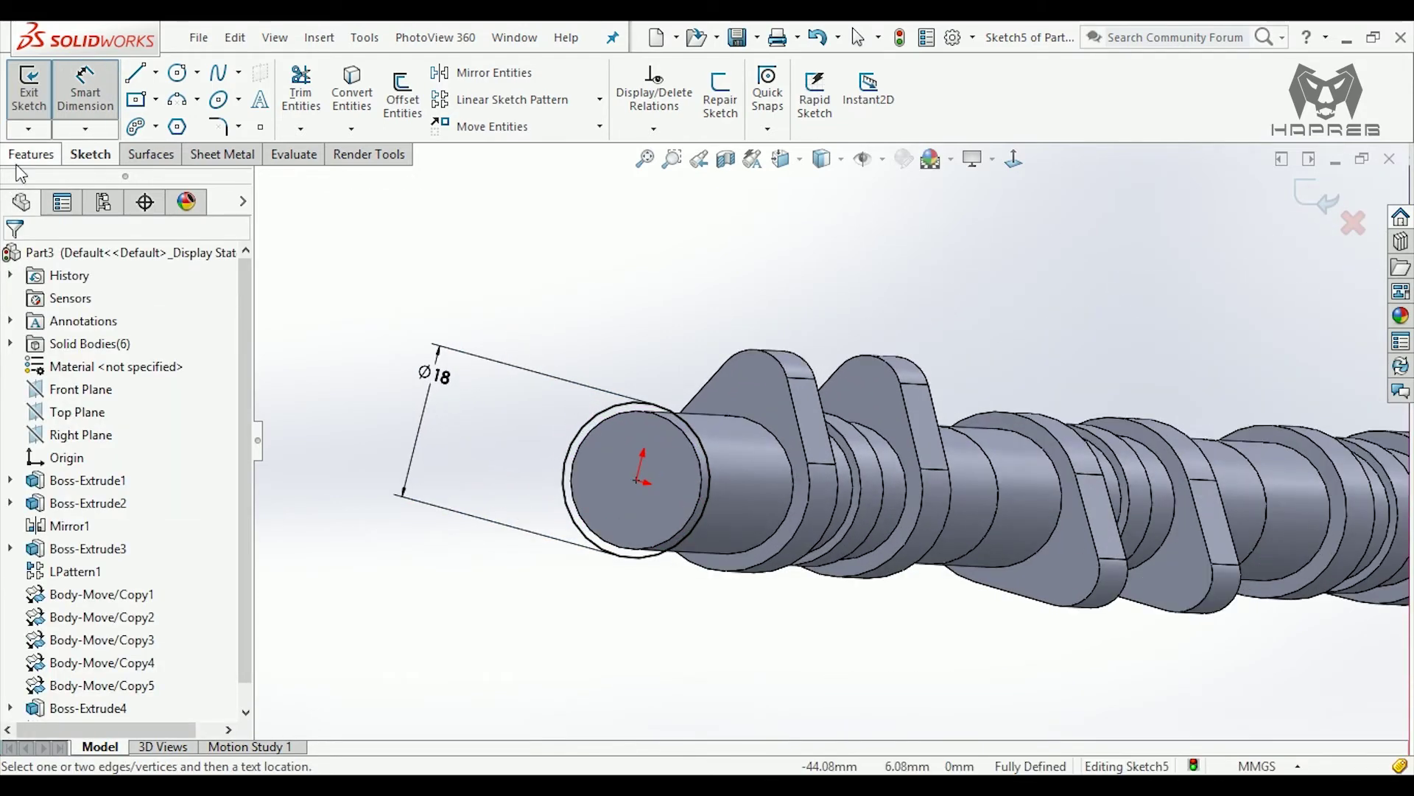
pyautogui.click(31, 154)
pyautogui.click(38, 96)
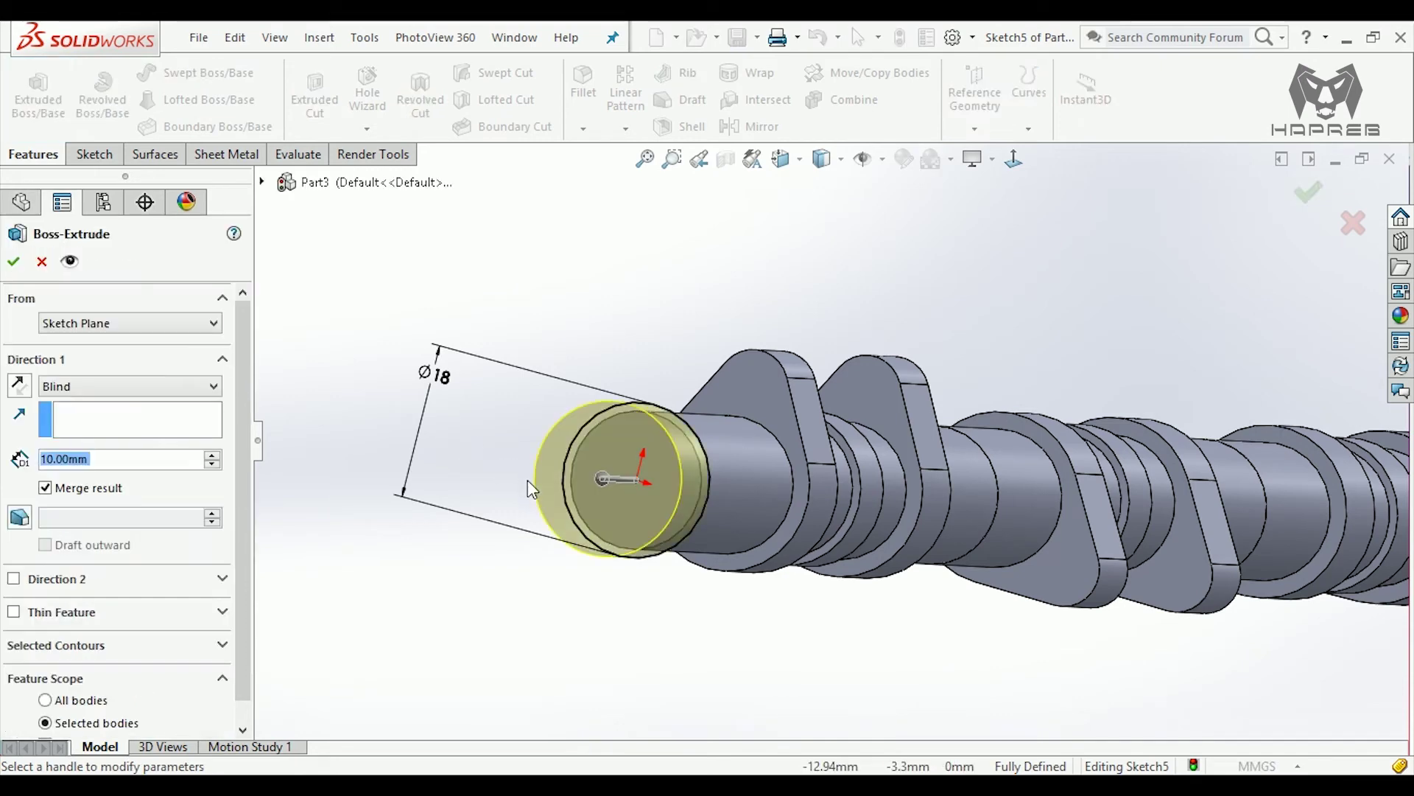
pyautogui.write('5')
pyautogui.press('Return')
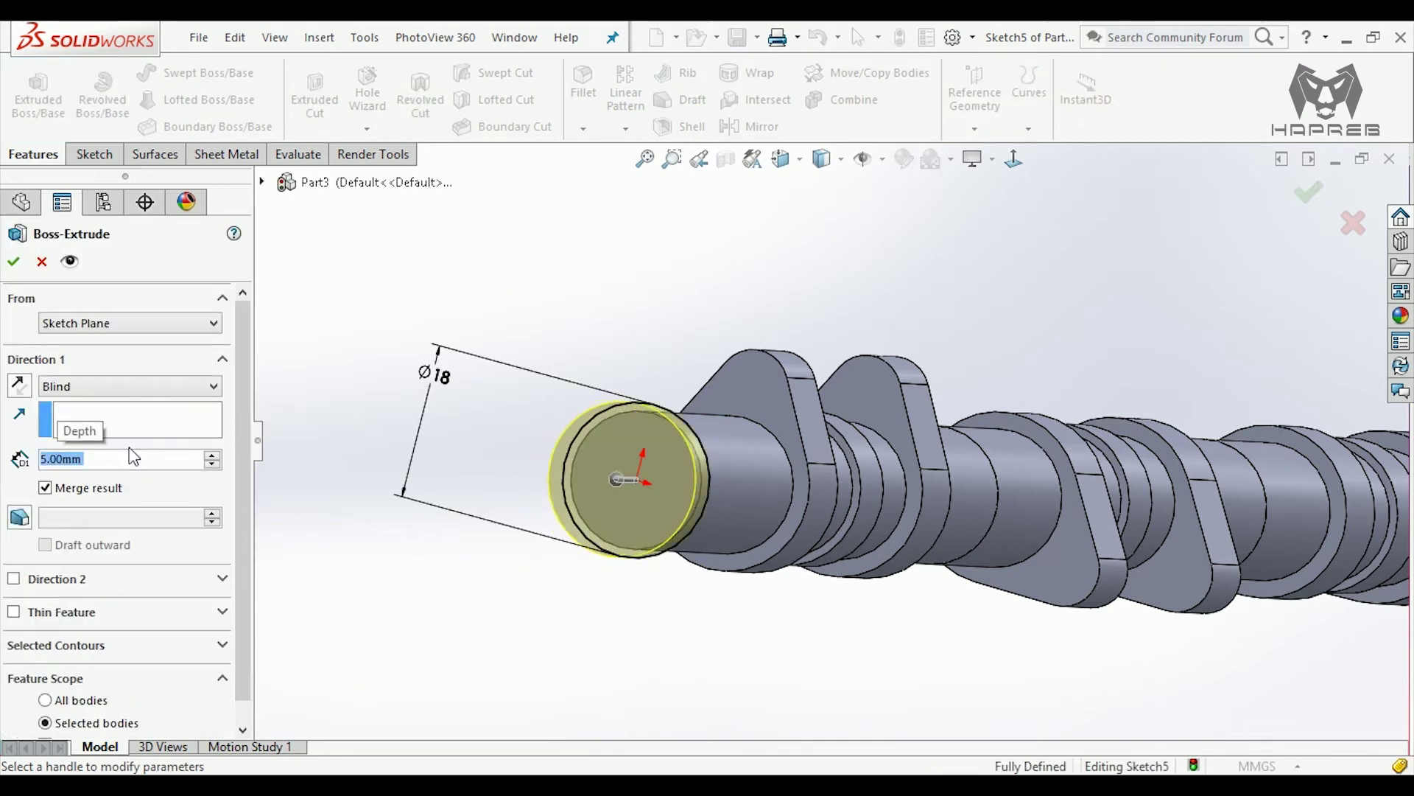
pyautogui.click(13, 261)
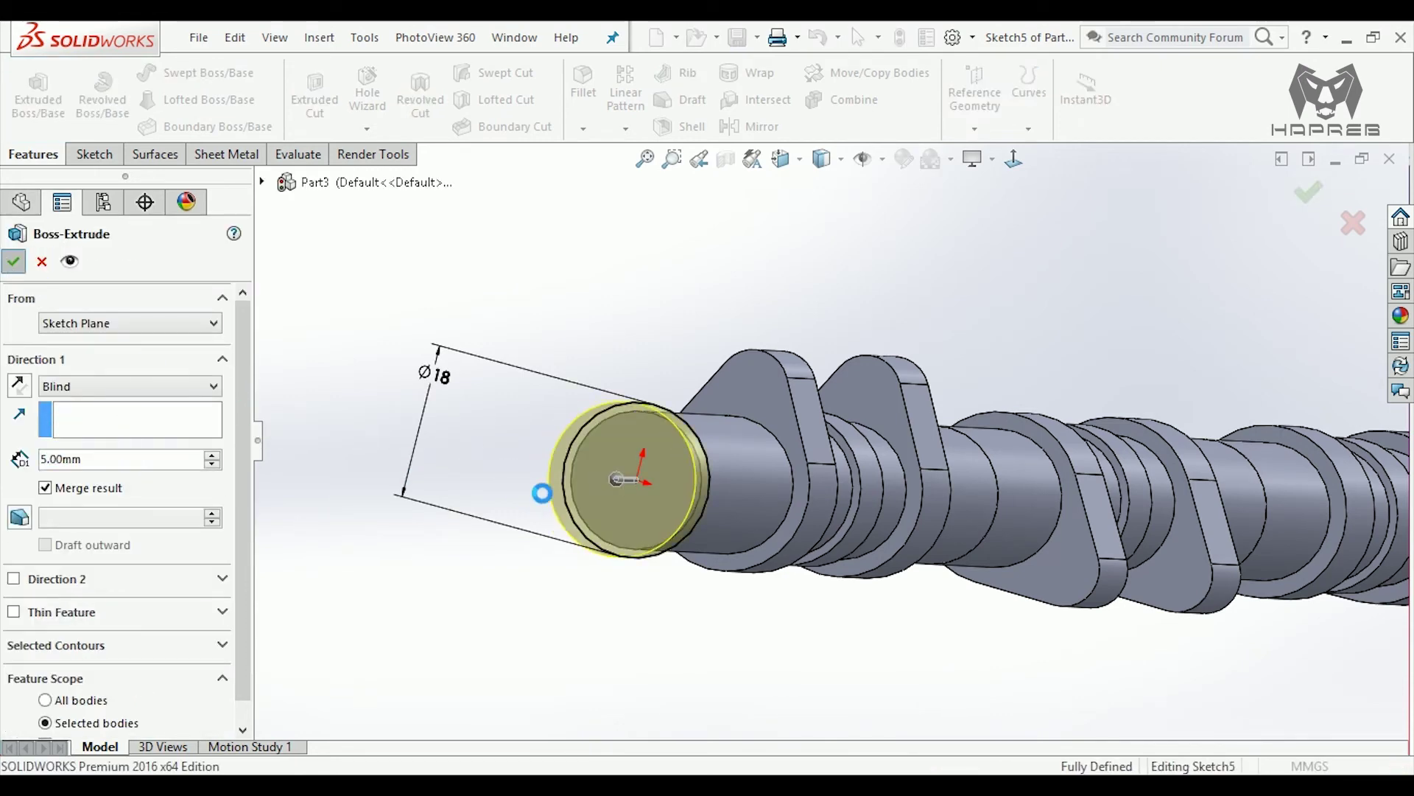
pyautogui.scroll(5, 847, 540)
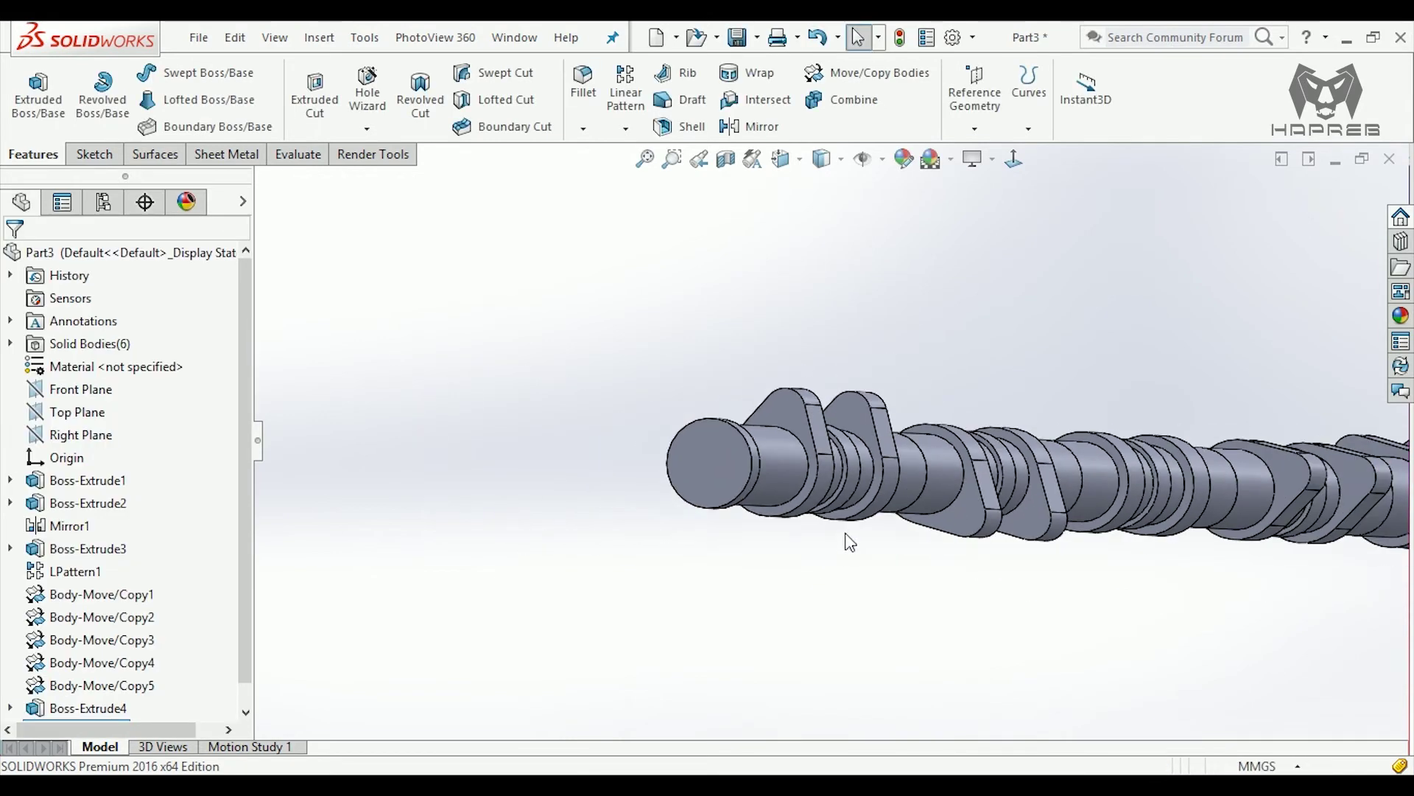
pyautogui.moveTo(847, 540); pyautogui.dragTo(830, 582, button='middle')
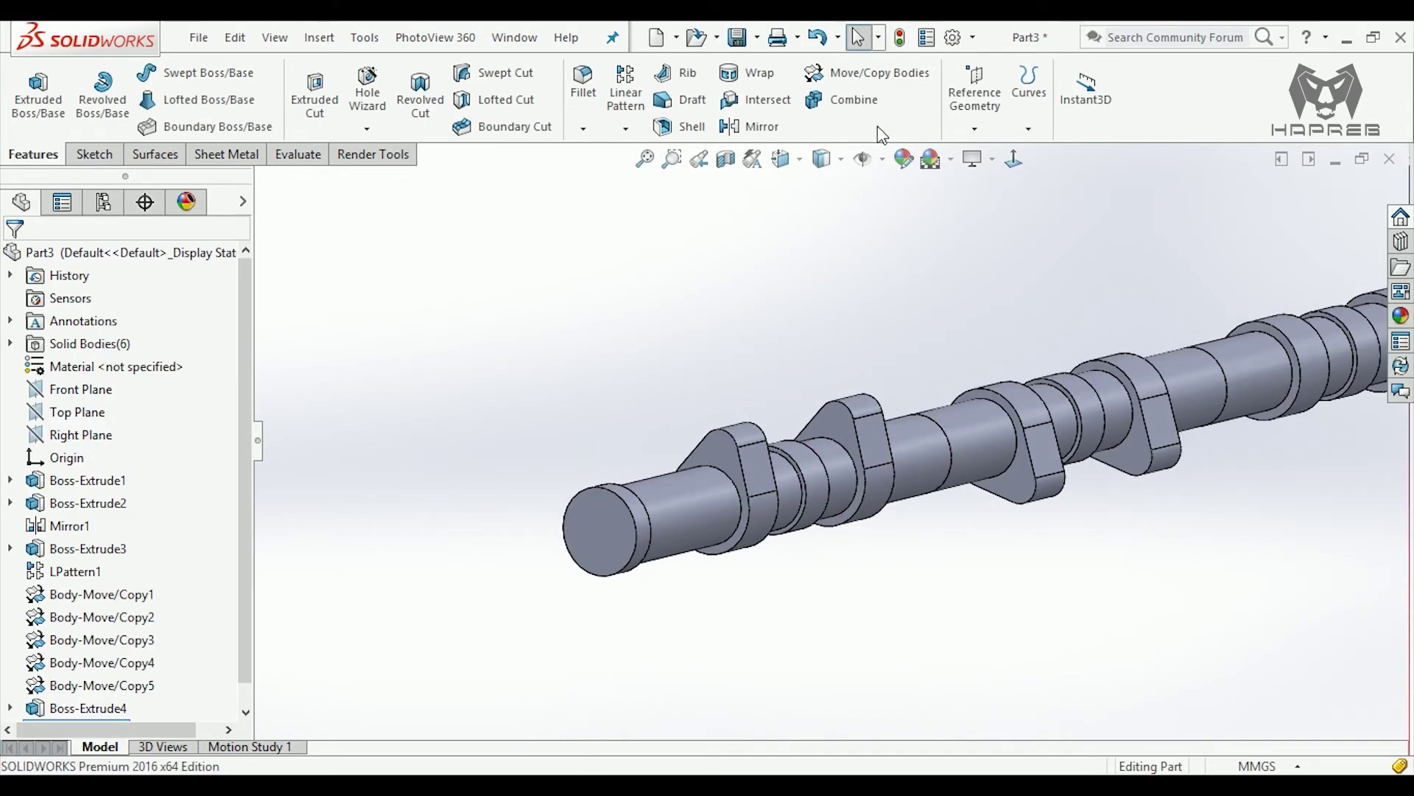
# - Combine every shaft body into one solid using the Add operation
pyautogui.click(869, 107)
pyautogui.scroll(3, 1024, 372)
pyautogui.scroll(-3, 1023, 372)
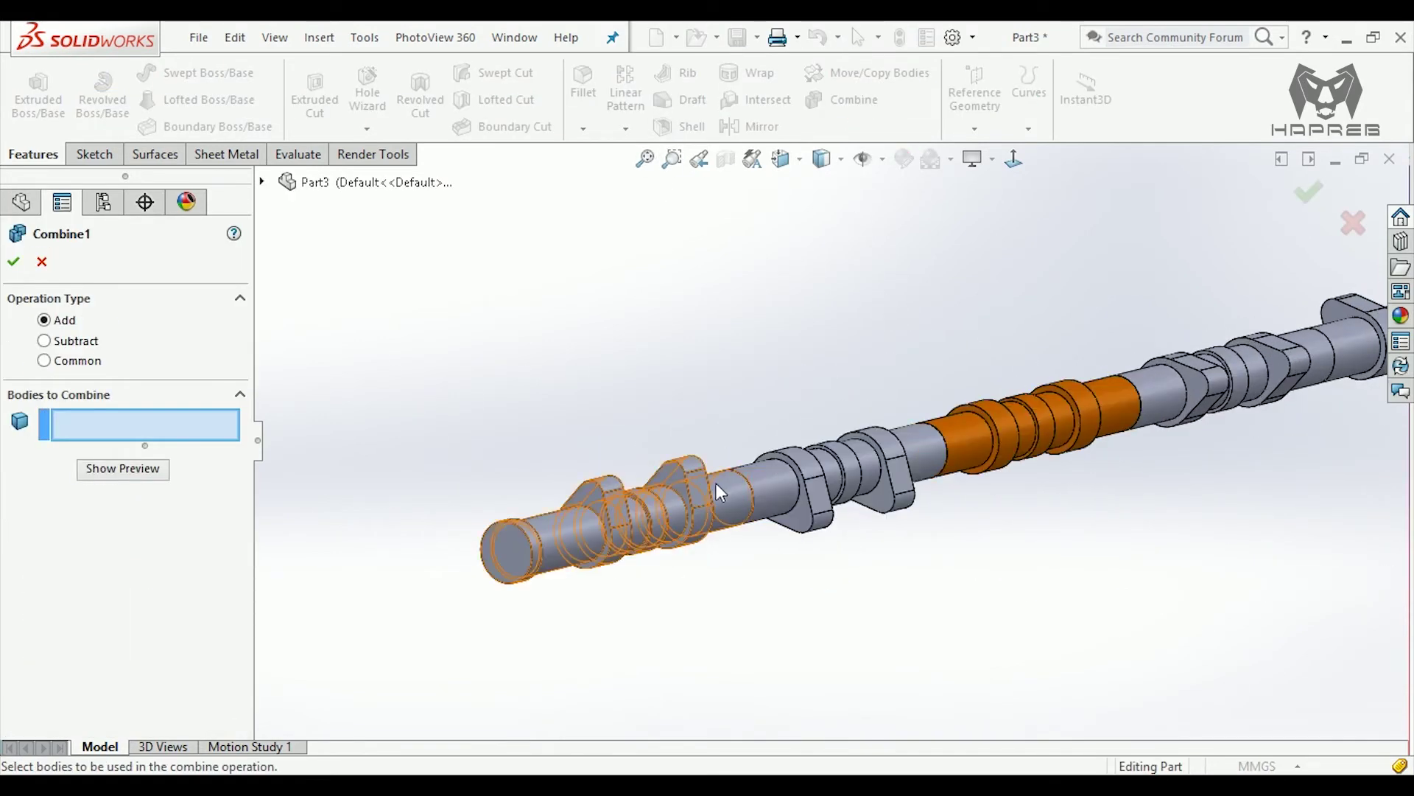
pyautogui.click(700, 495)
pyautogui.click(905, 448)
pyautogui.click(1028, 424)
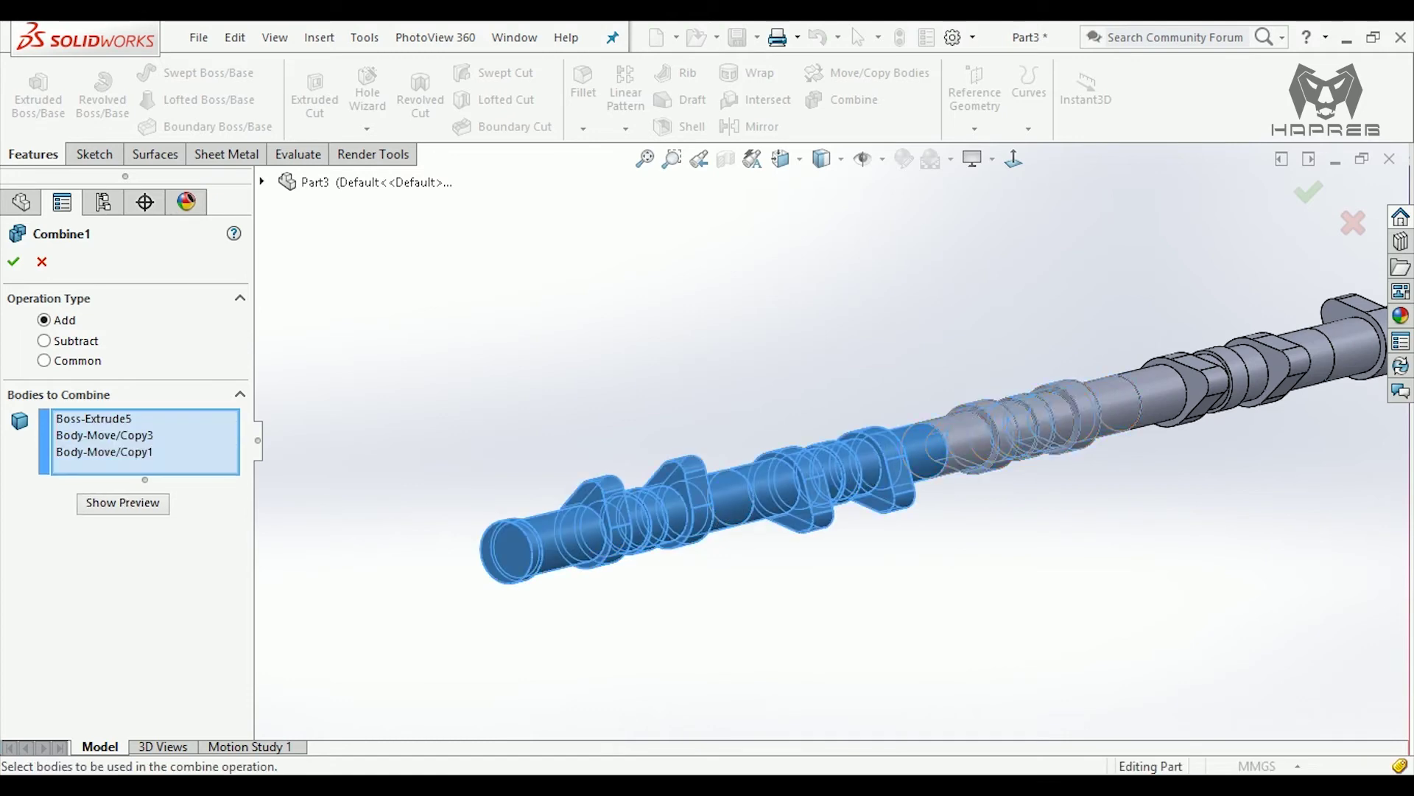
pyautogui.scroll(2, 1128, 529)
pyautogui.scroll(-2, 1128, 529)
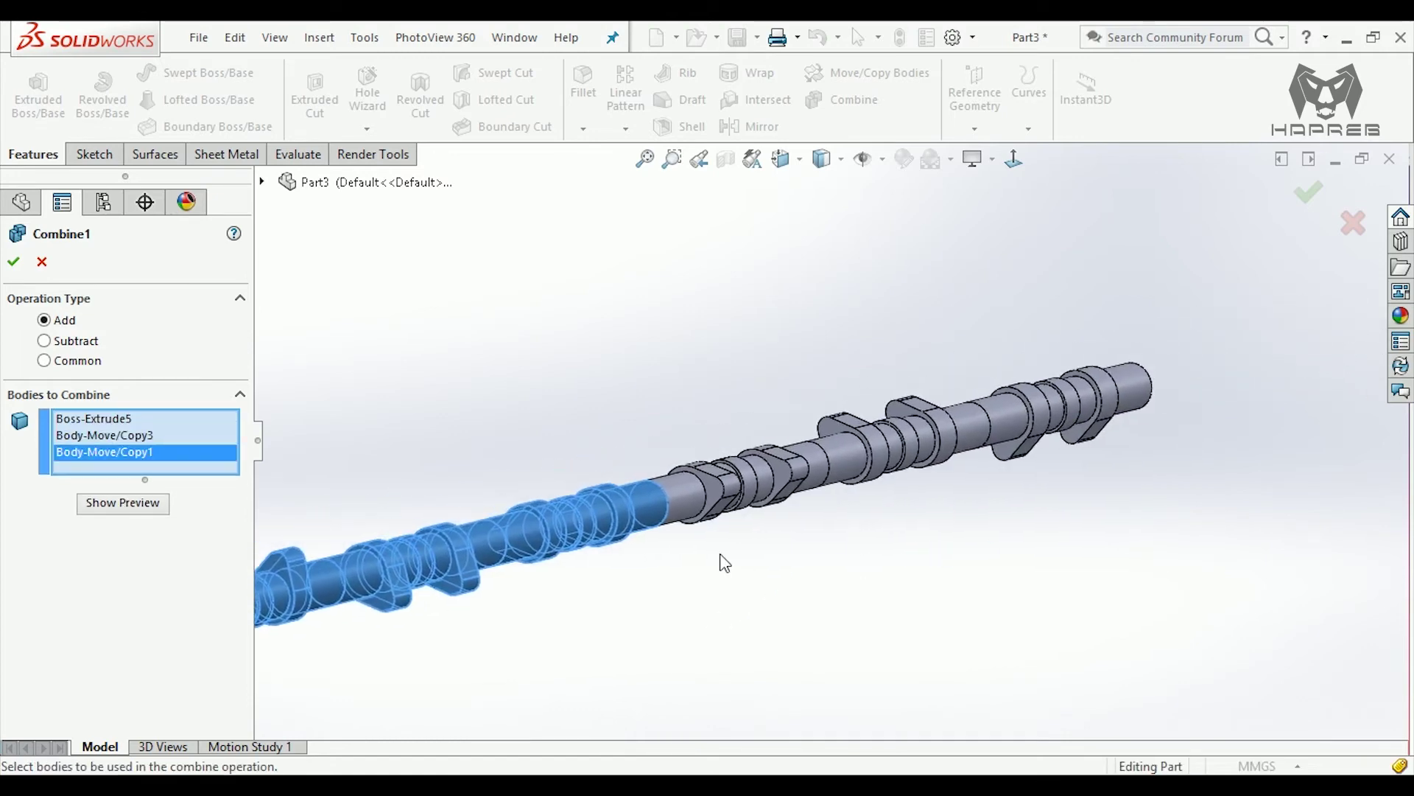
pyautogui.click(893, 463)
pyautogui.click(1046, 412)
pyautogui.click(785, 501)
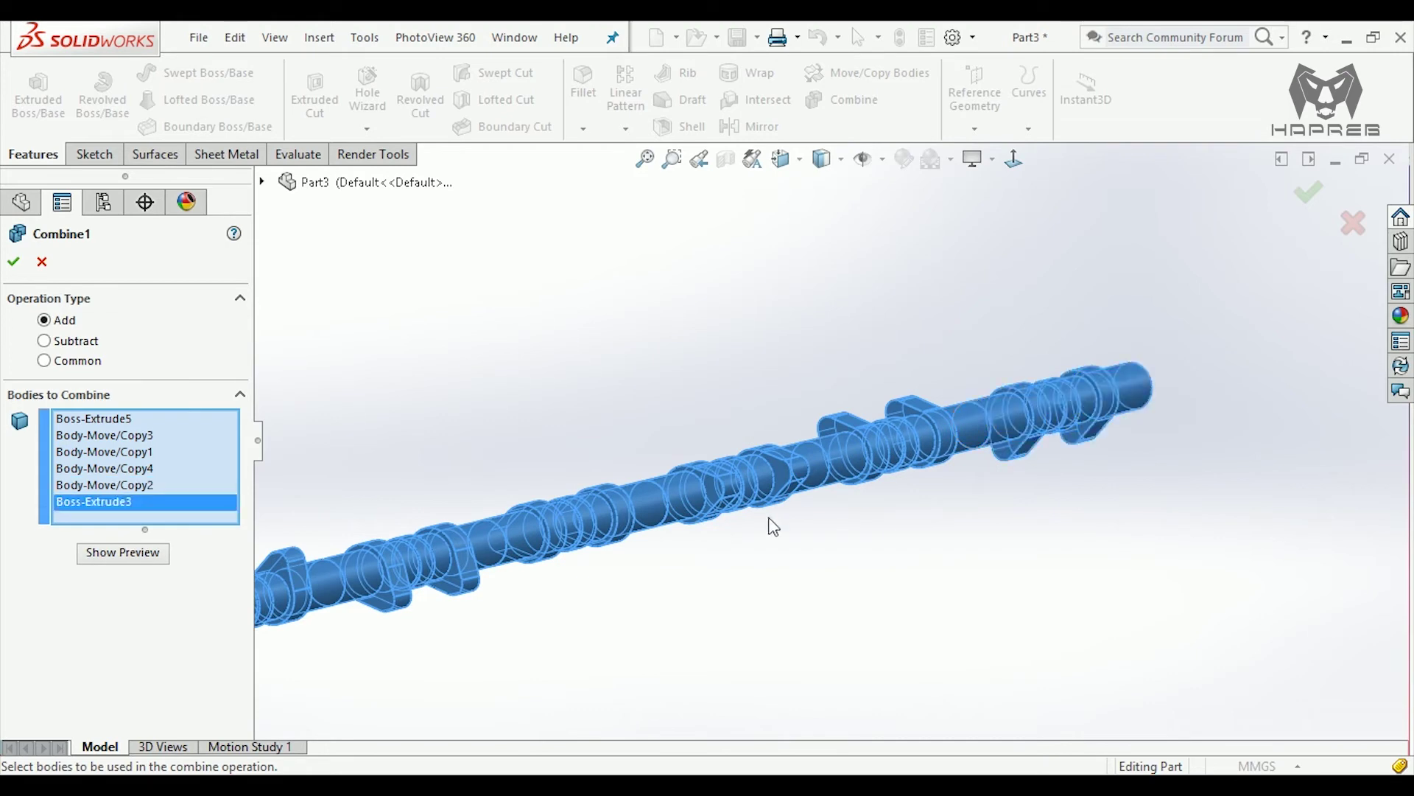
pyautogui.click(13, 263)
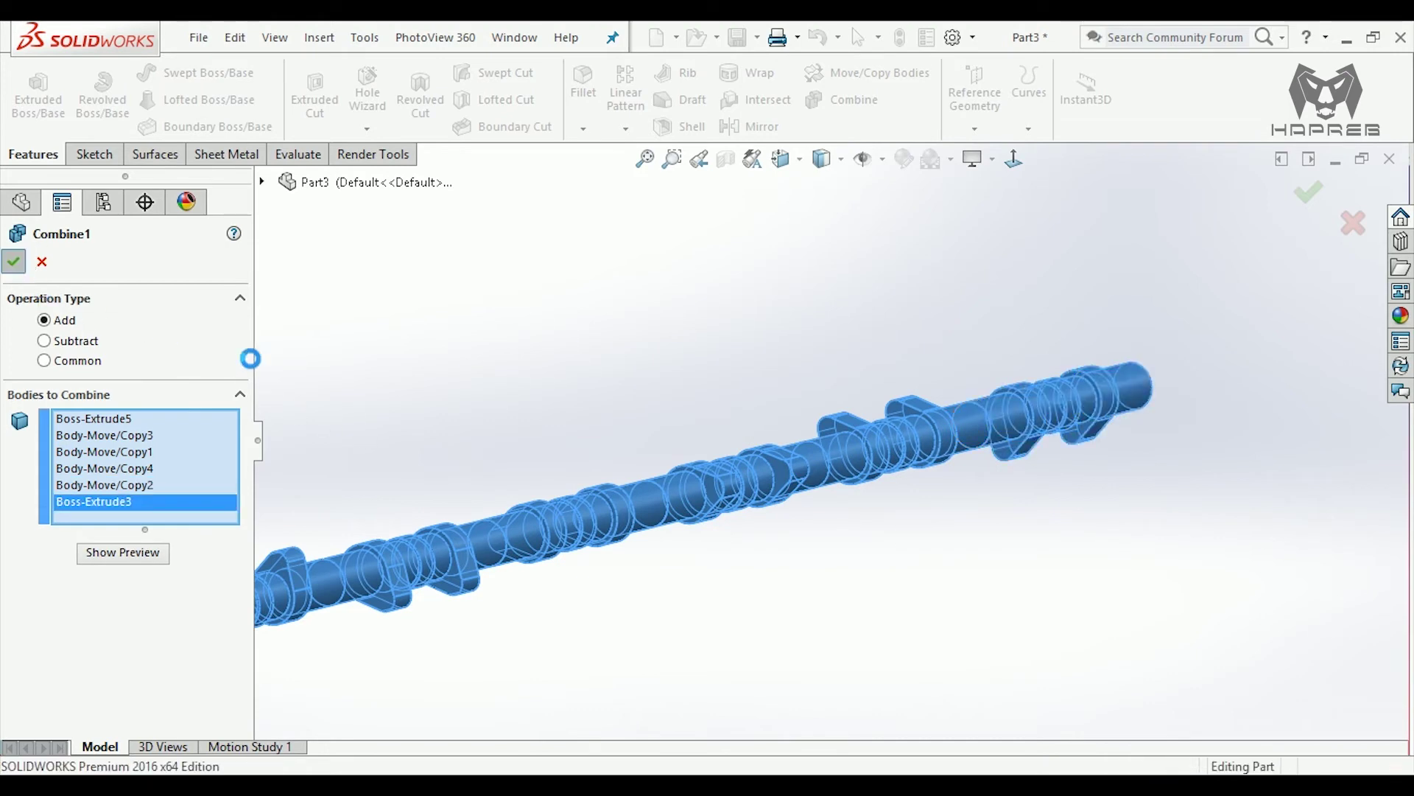
pyautogui.keyDown('ctrl'); pyautogui.moveTo(533, 462); pyautogui.dragTo(896, 352, button='middle'); pyautogui.keyUp('ctrl')
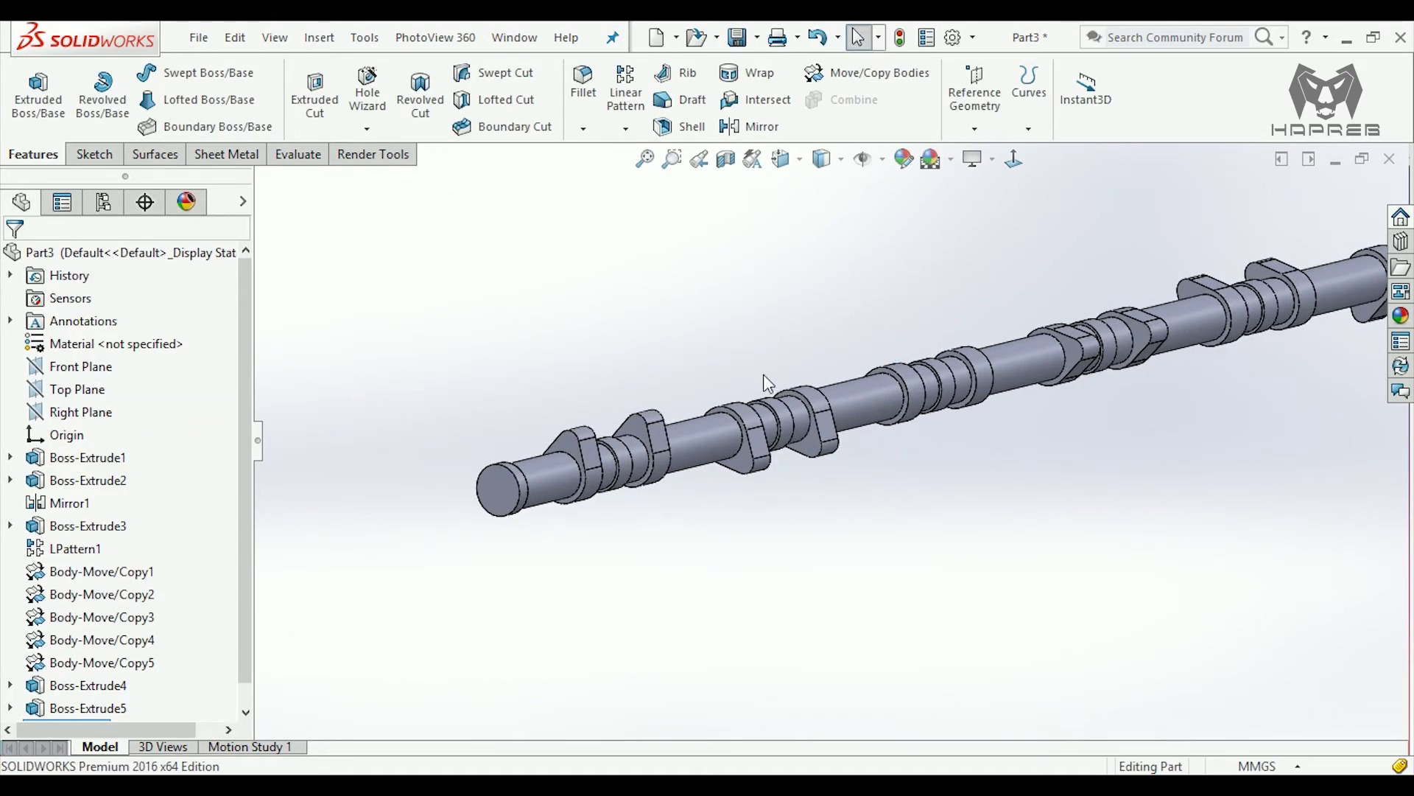
# - Sketch a circle centred on the origin on the collar's end face and dimension it Ø15
pyautogui.scroll(-2, 494, 475)
pyautogui.scroll(-2, 590, 515)
pyautogui.click(601, 508)
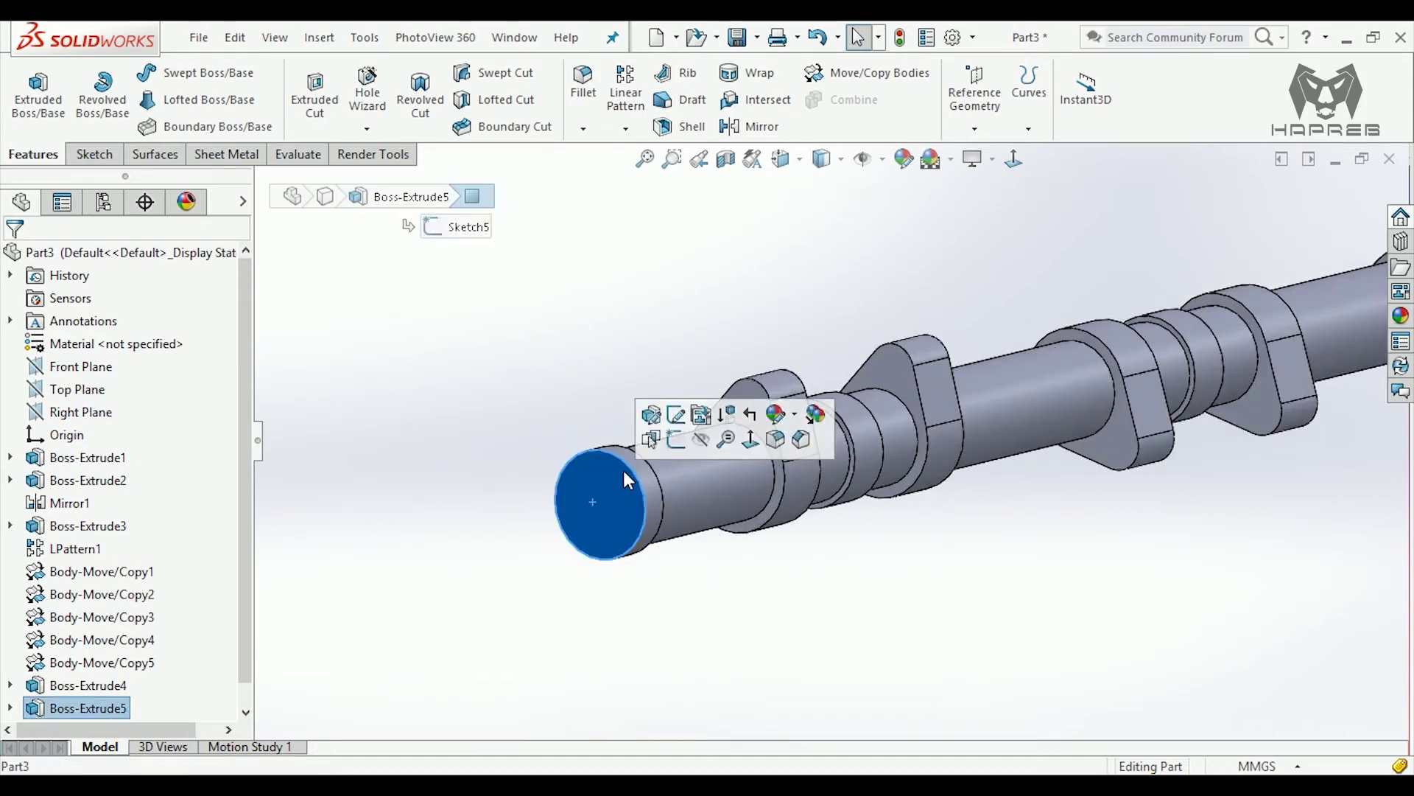
pyautogui.click(677, 440)
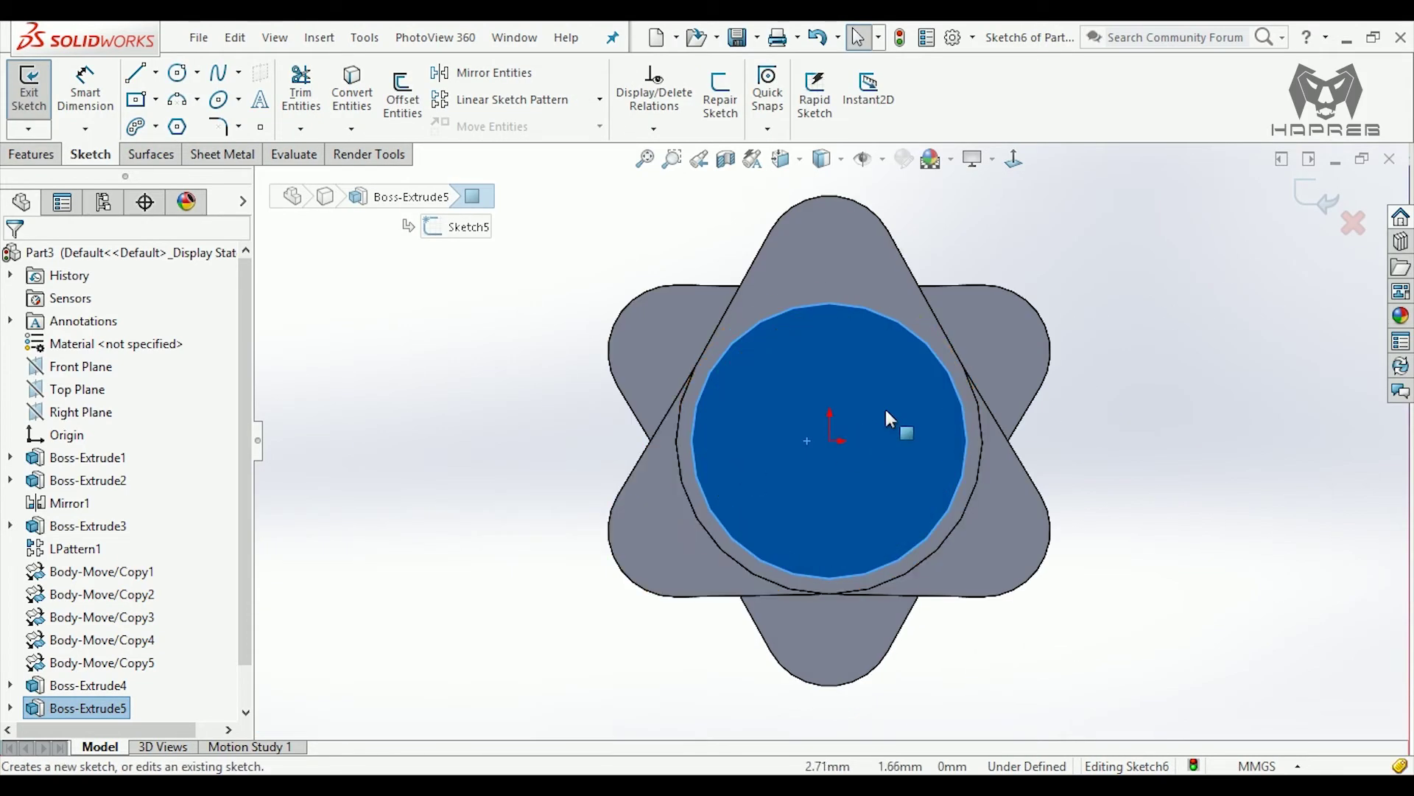
pyautogui.click(1175, 426)
pyautogui.click(177, 72)
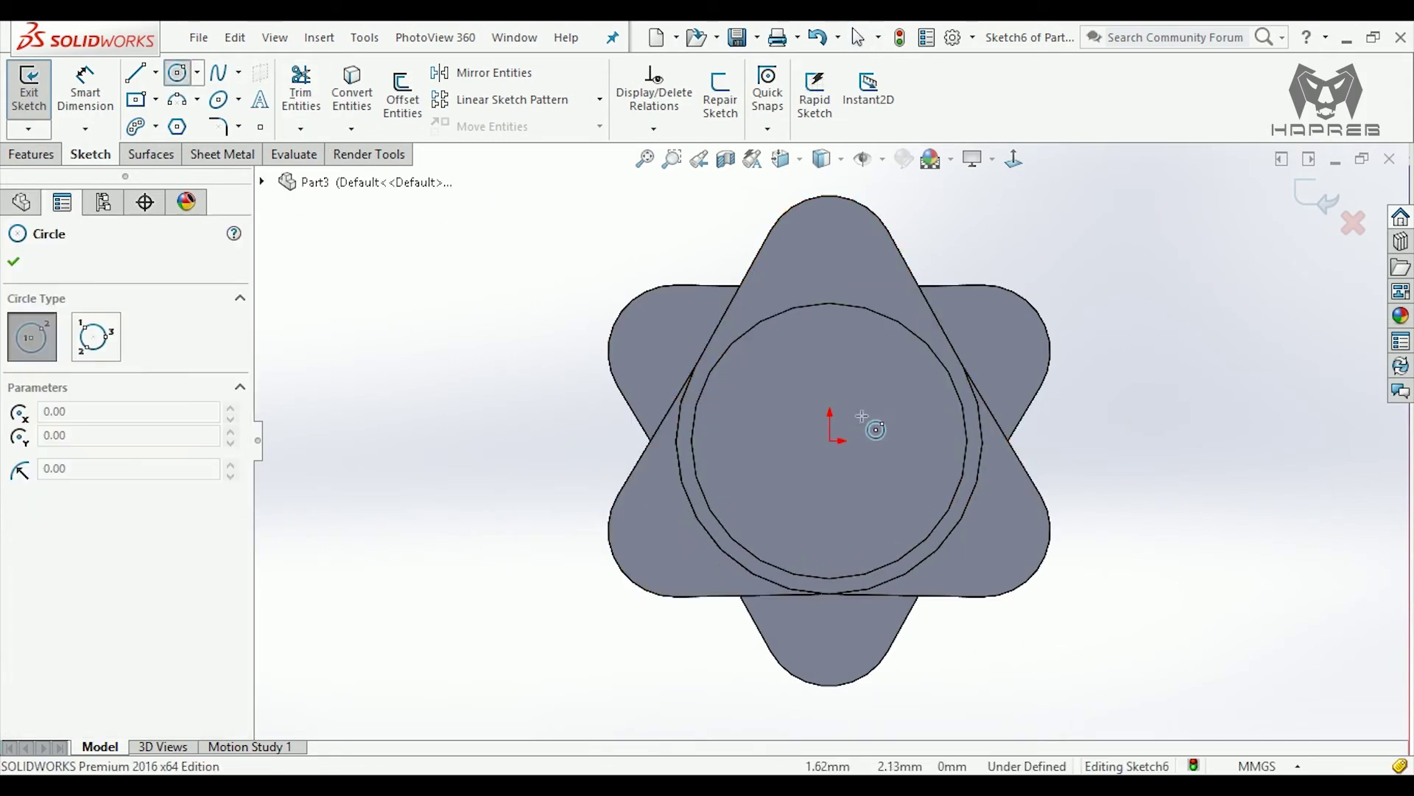
pyautogui.click(829, 441)
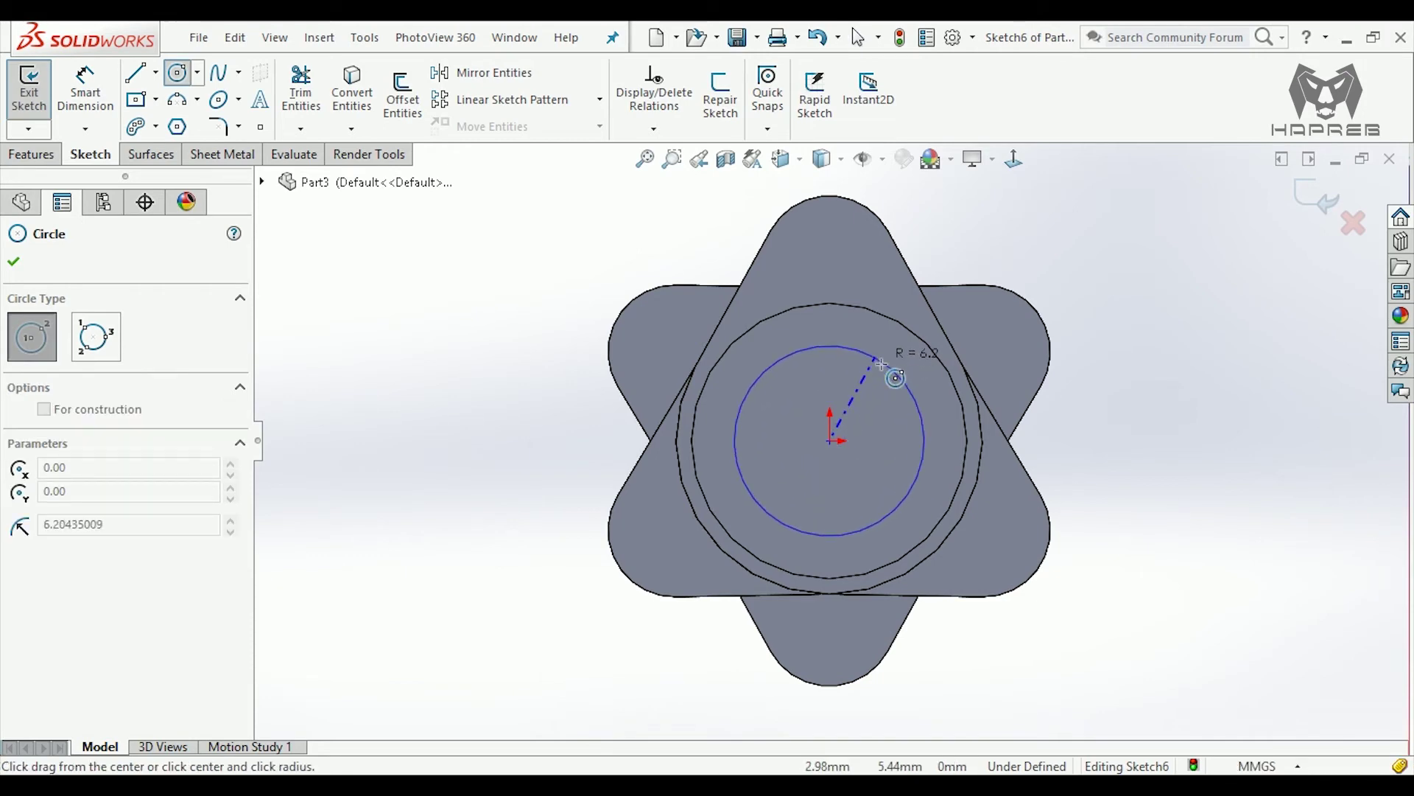
pyautogui.click(922, 319)
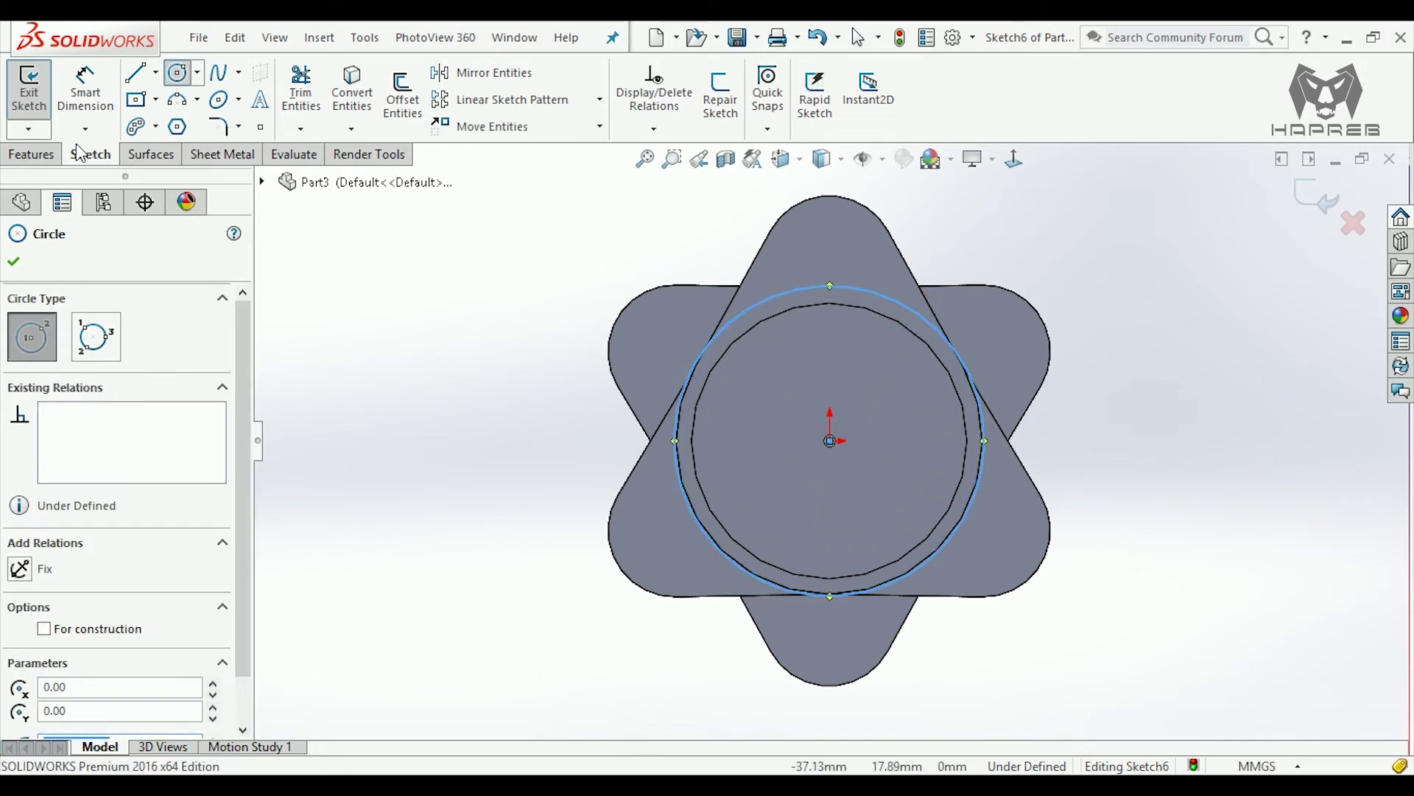
pyautogui.press('Escape')
pyautogui.click(96, 87)
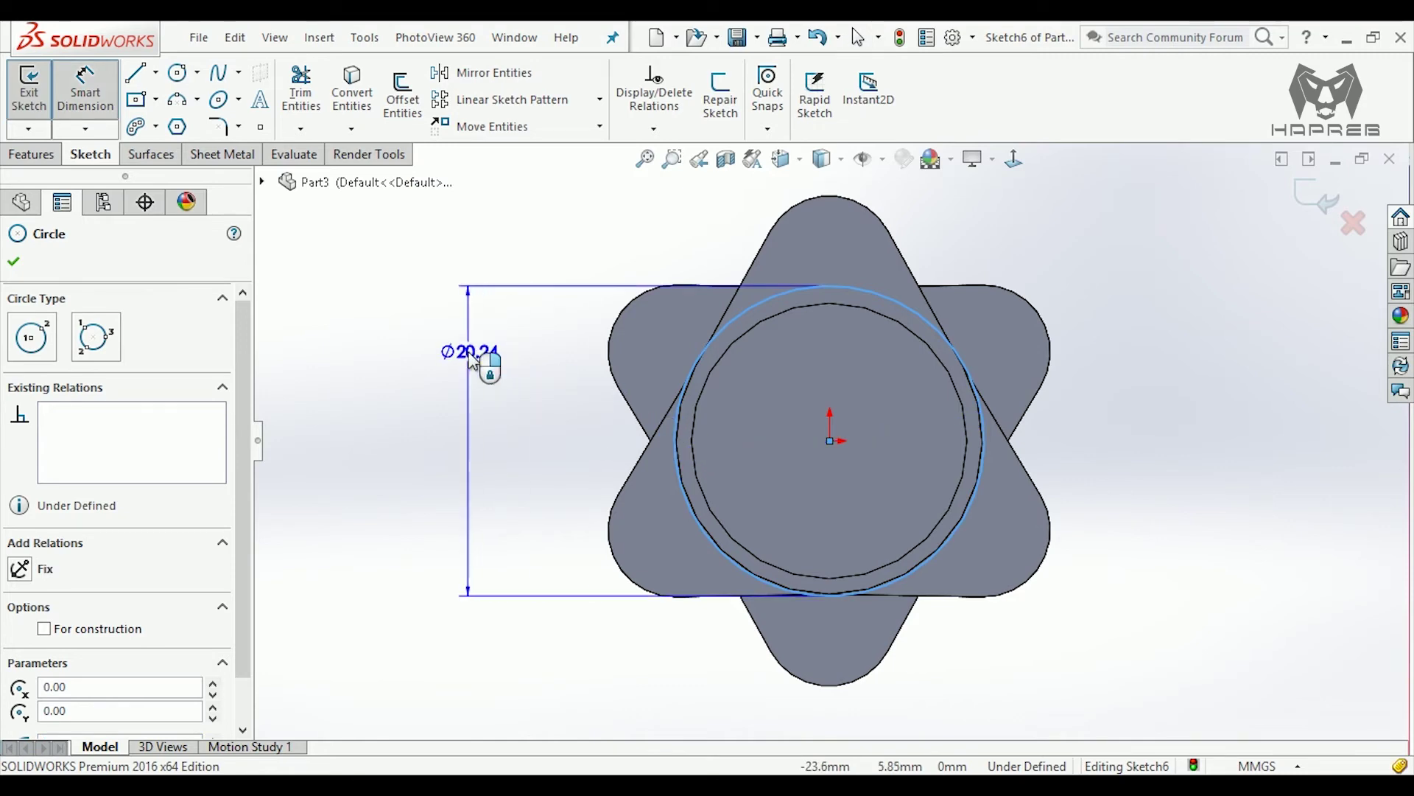
pyautogui.click(485, 360)
pyautogui.write('5')
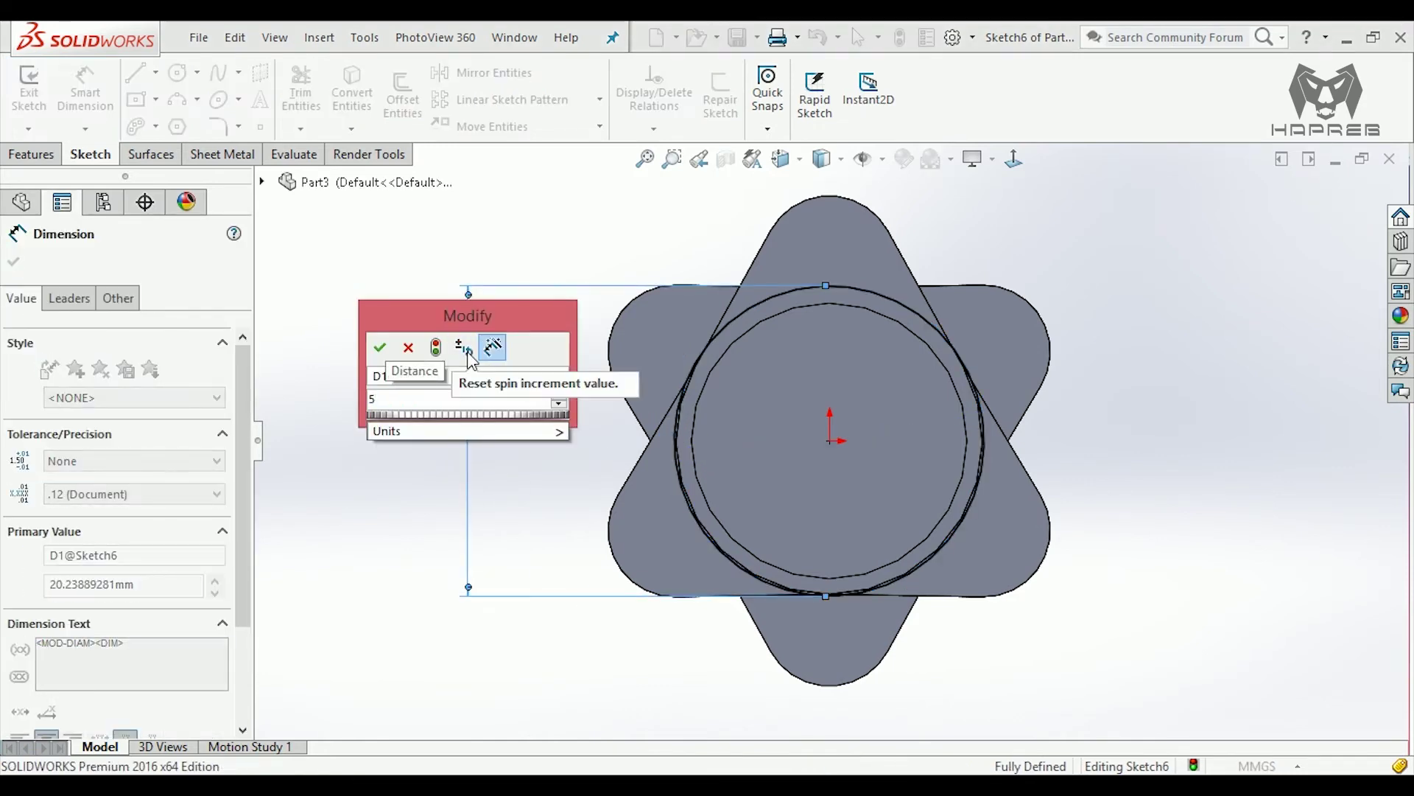
pyautogui.press('Return')
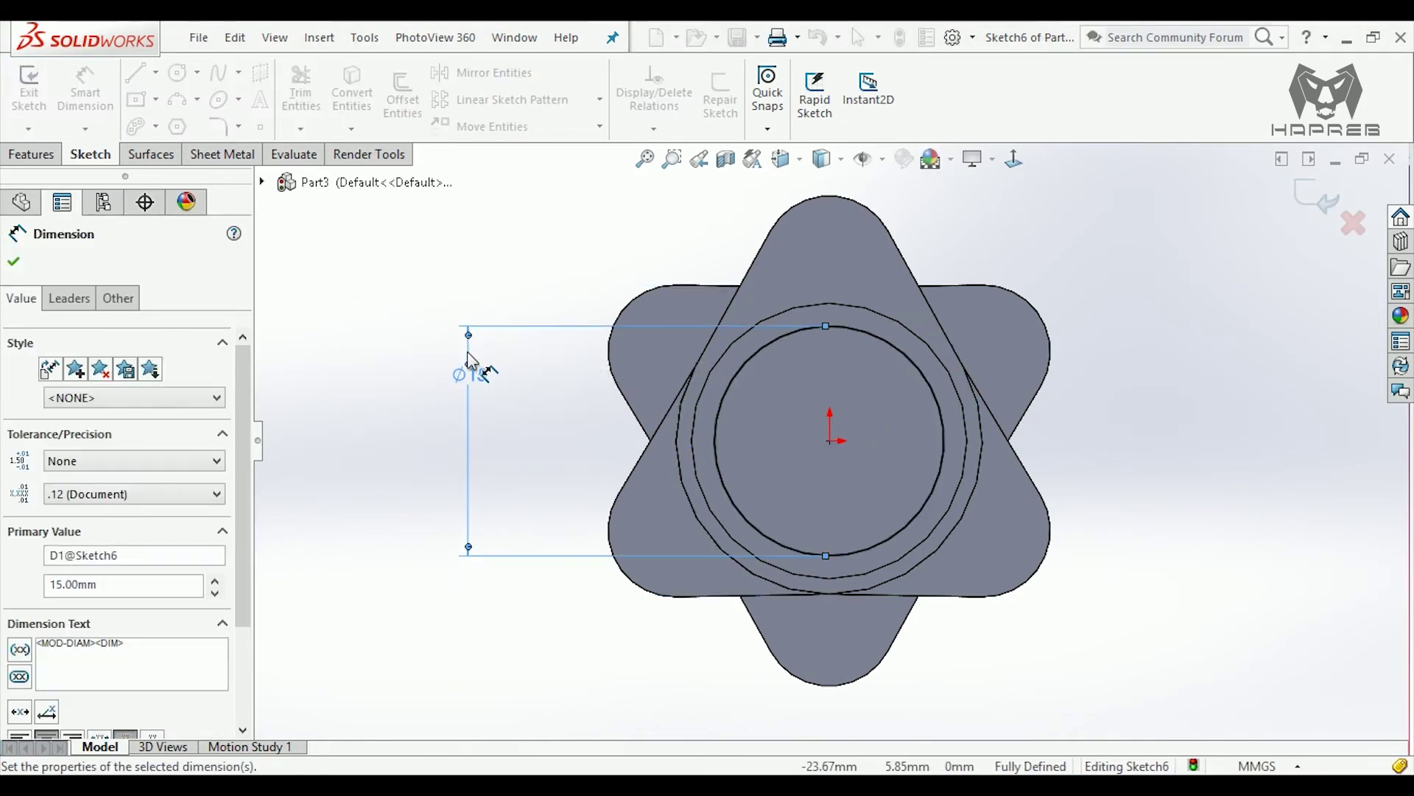
pyautogui.click(13, 263)
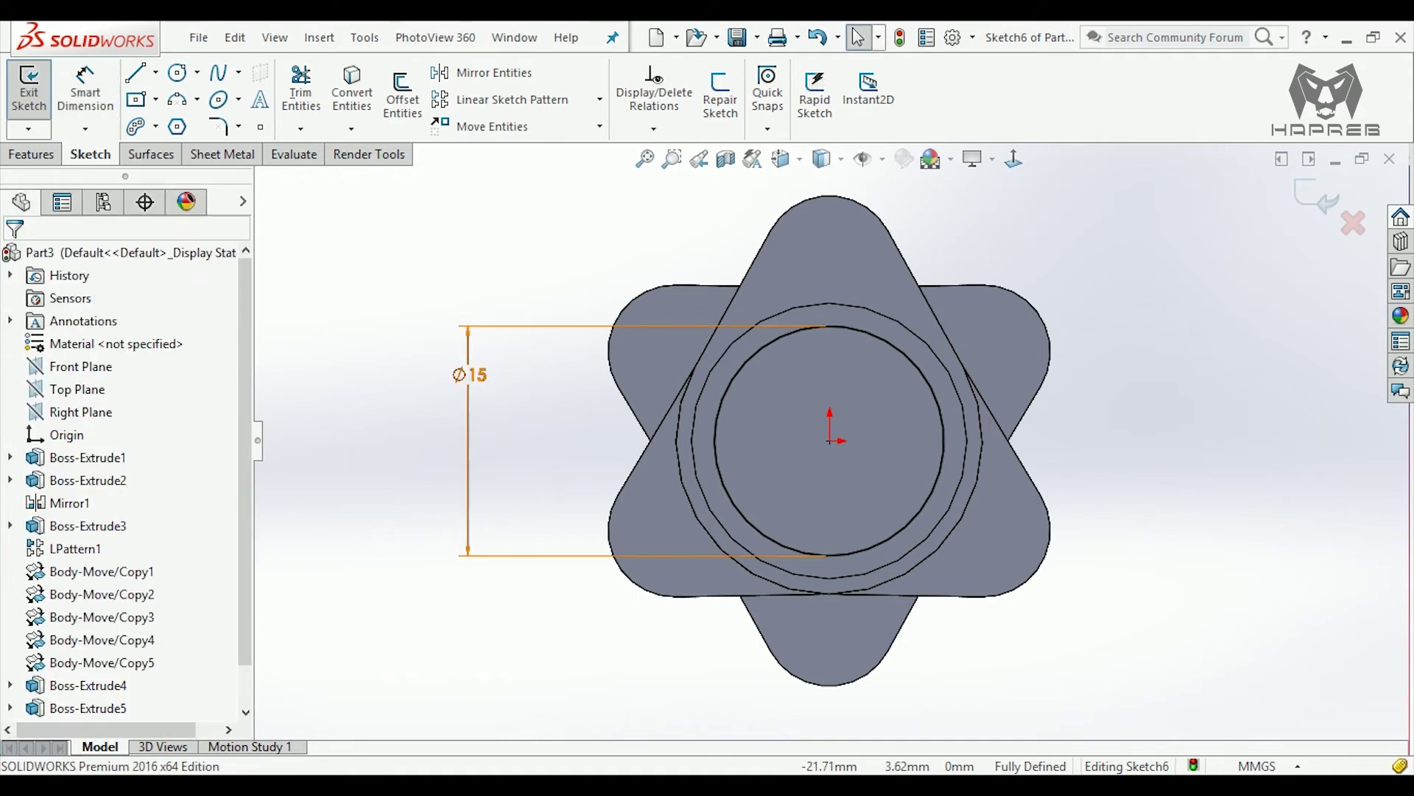
# - Extrude the Ø15 circle 5 mm to form the end step
pyautogui.moveTo(582, 449)
pyautogui.mouseDown(button='middle')
pyautogui.moveTo(594, 462)
pyautogui.moveTo(532, 567)
pyautogui.mouseUp(button='middle')
pyautogui.scroll(-1, 533, 567)
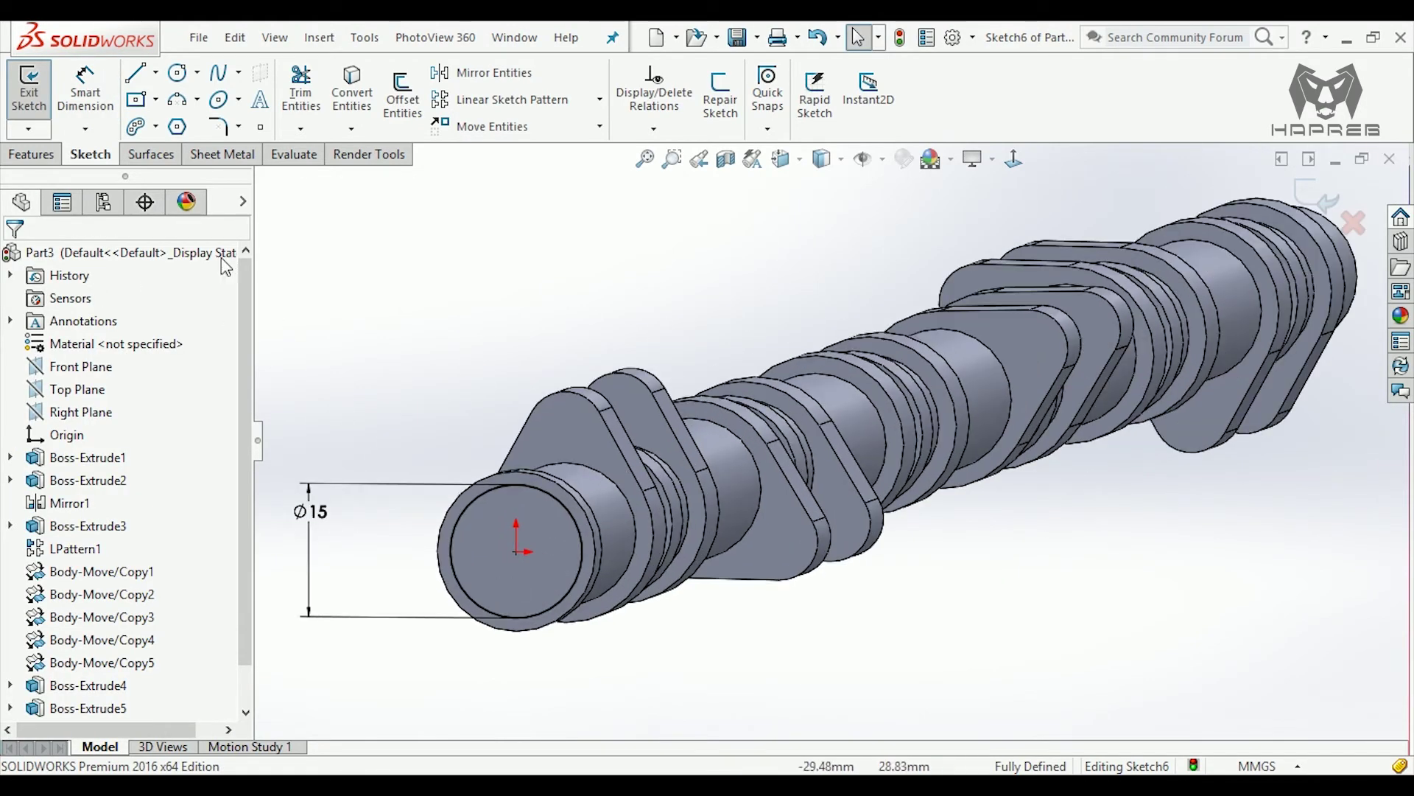
pyautogui.click(30, 156)
pyautogui.click(38, 92)
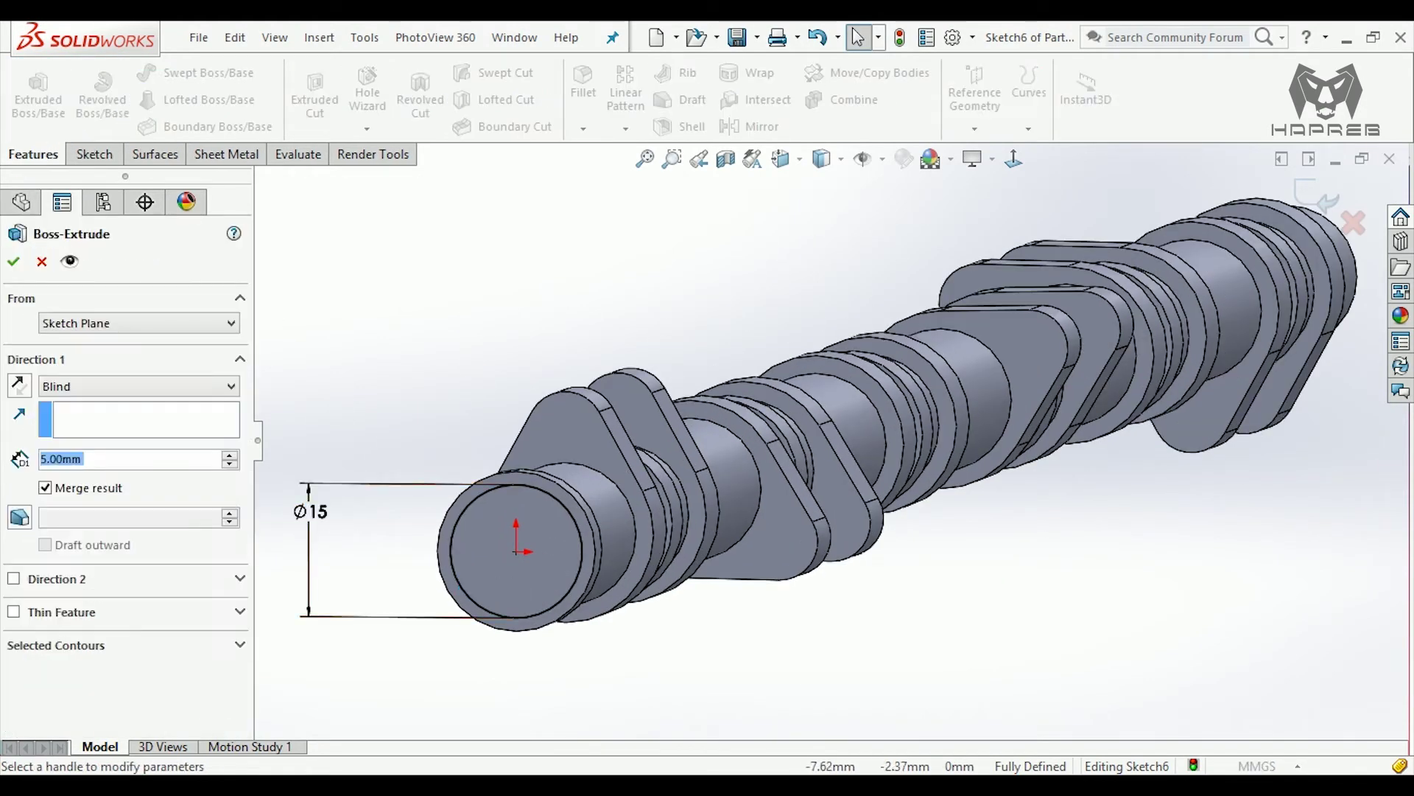
pyautogui.click(17, 263)
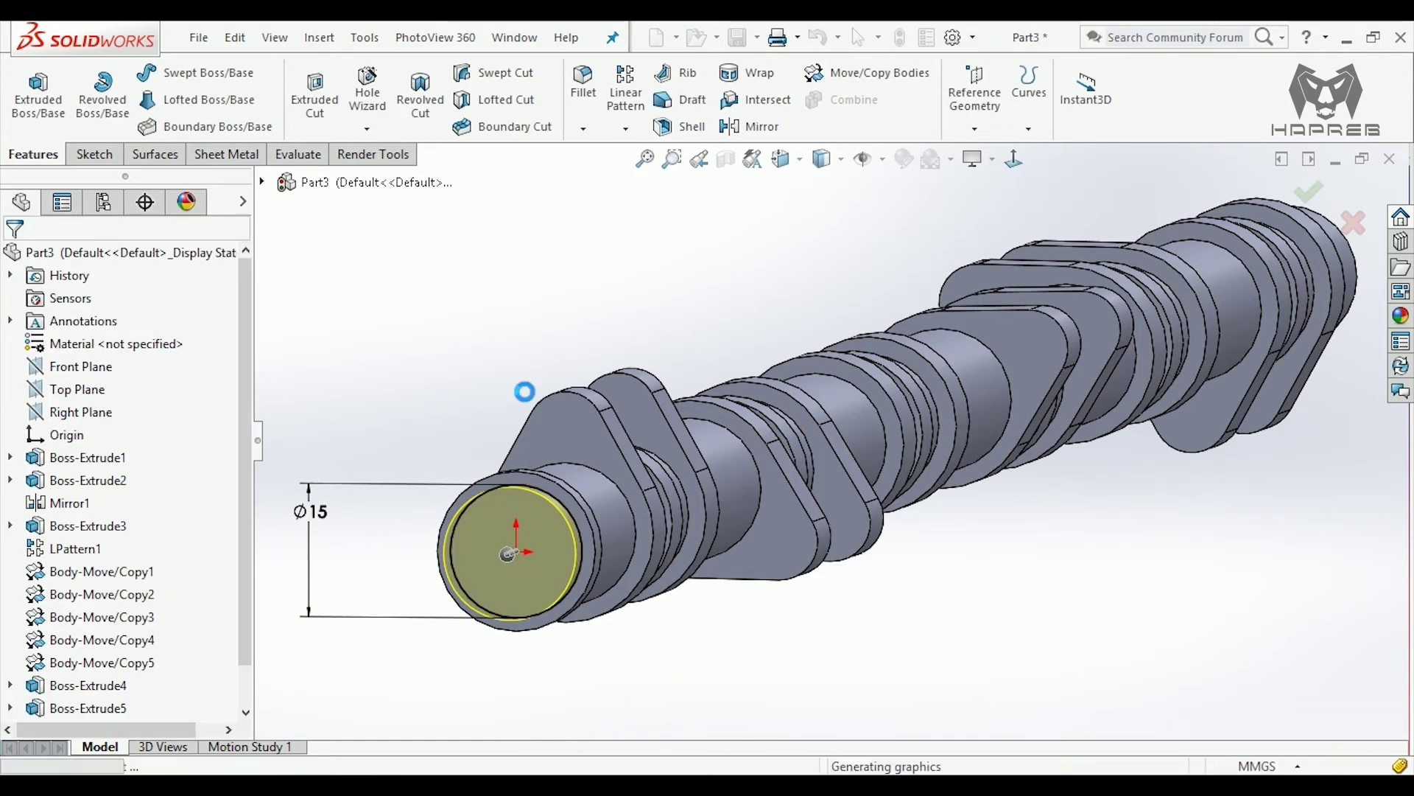
# - Sketch on the shaft's end face and convert its edge into sketch geometry
pyautogui.press('f')
pyautogui.moveTo(514, 444)
pyautogui.mouseDown(button='middle')
pyautogui.moveTo(972, 572)
pyautogui.moveTo(1121, 471)
pyautogui.moveTo(920, 544)
pyautogui.moveTo(1209, 473)
pyautogui.mouseUp(button='middle')
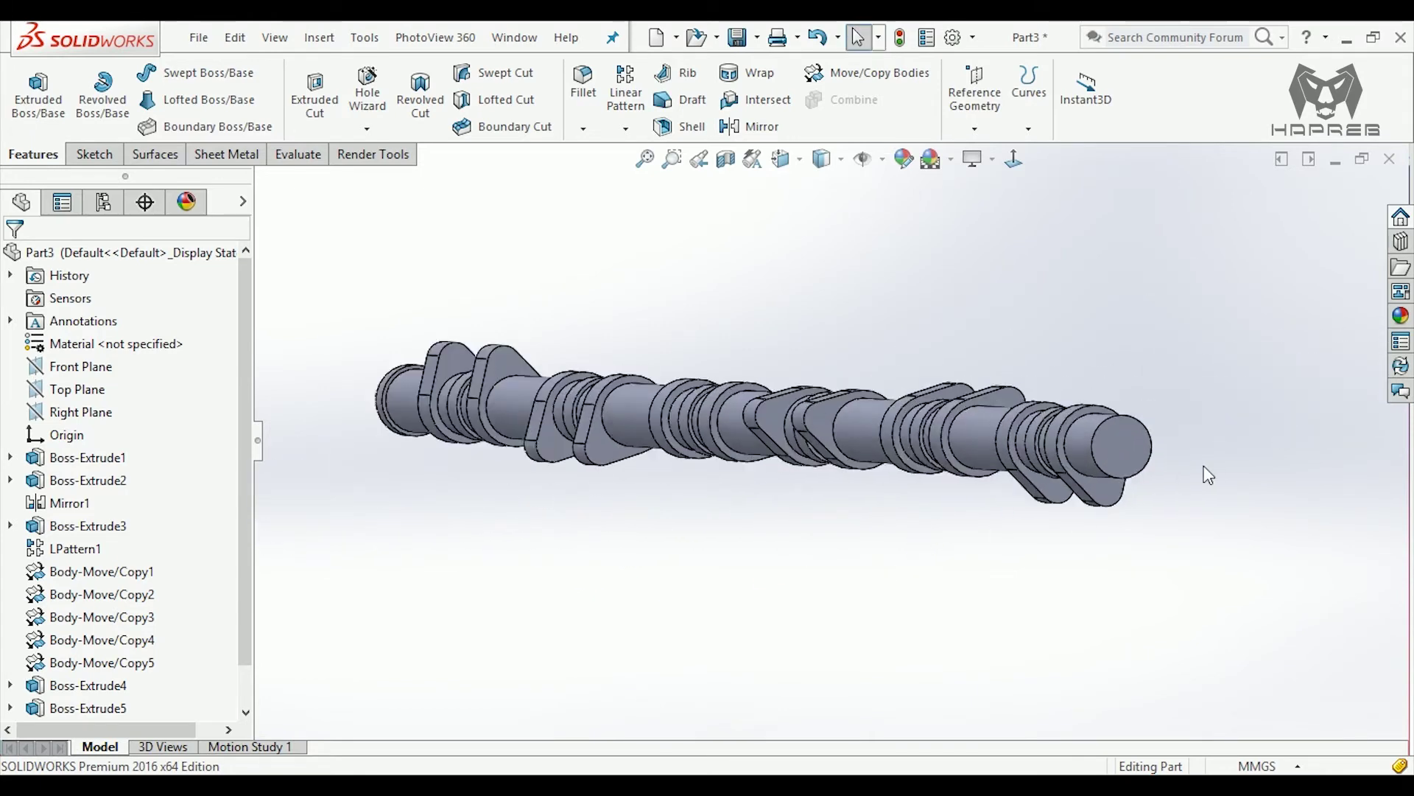
pyautogui.scroll(-3, 1028, 423)
pyautogui.click(1033, 421)
pyautogui.click(1103, 362)
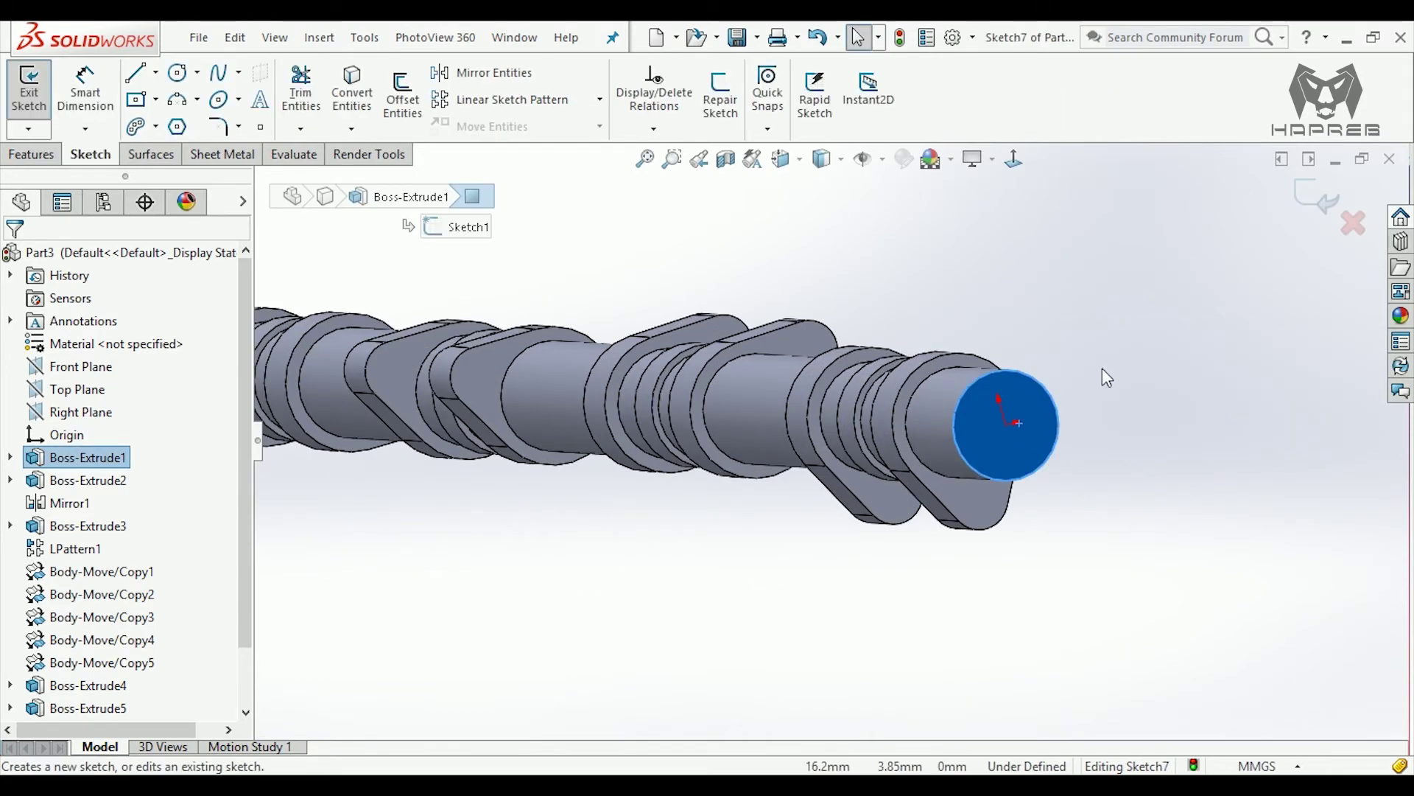
pyautogui.click(374, 92)
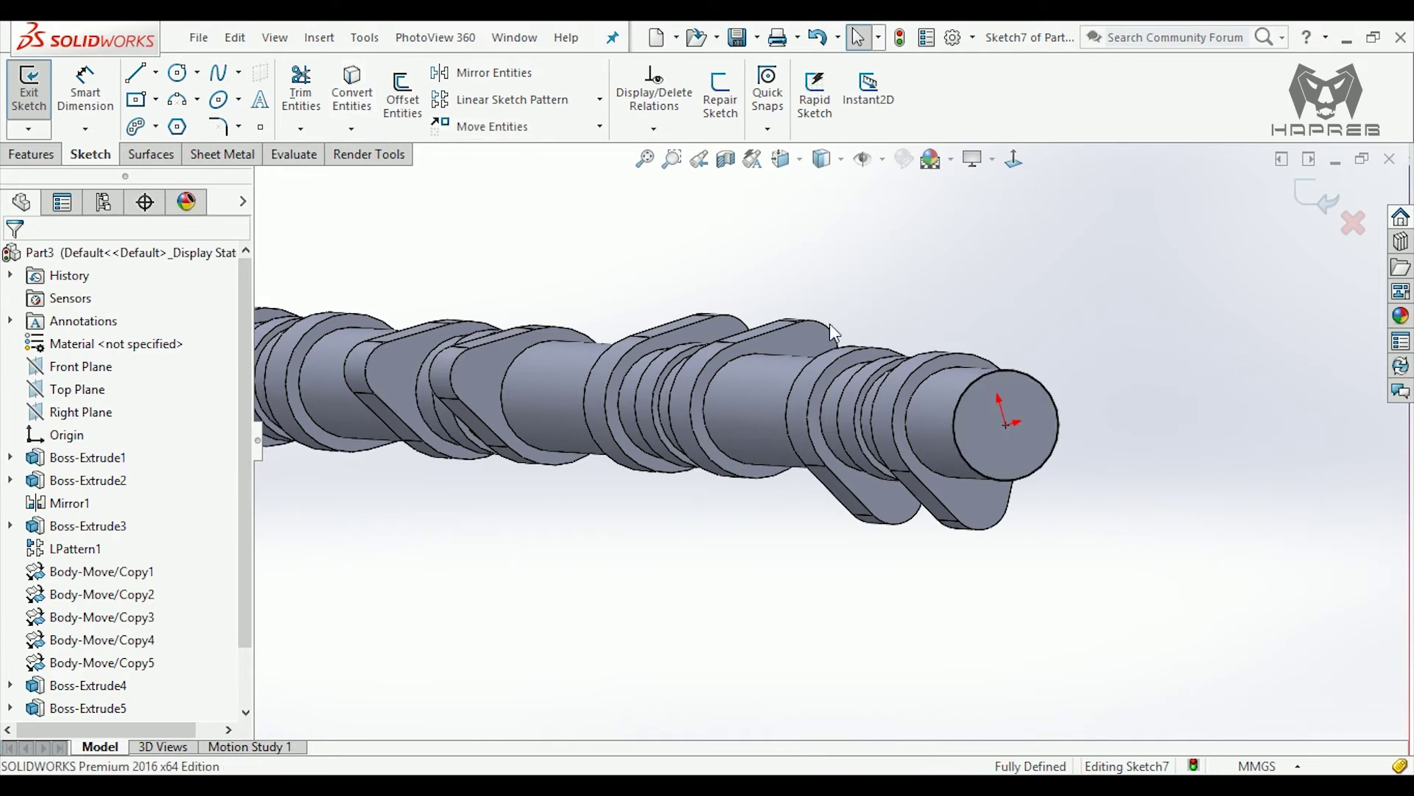
# - Extrude the converted end-face outline 7.5 mm
pyautogui.click(41, 158)
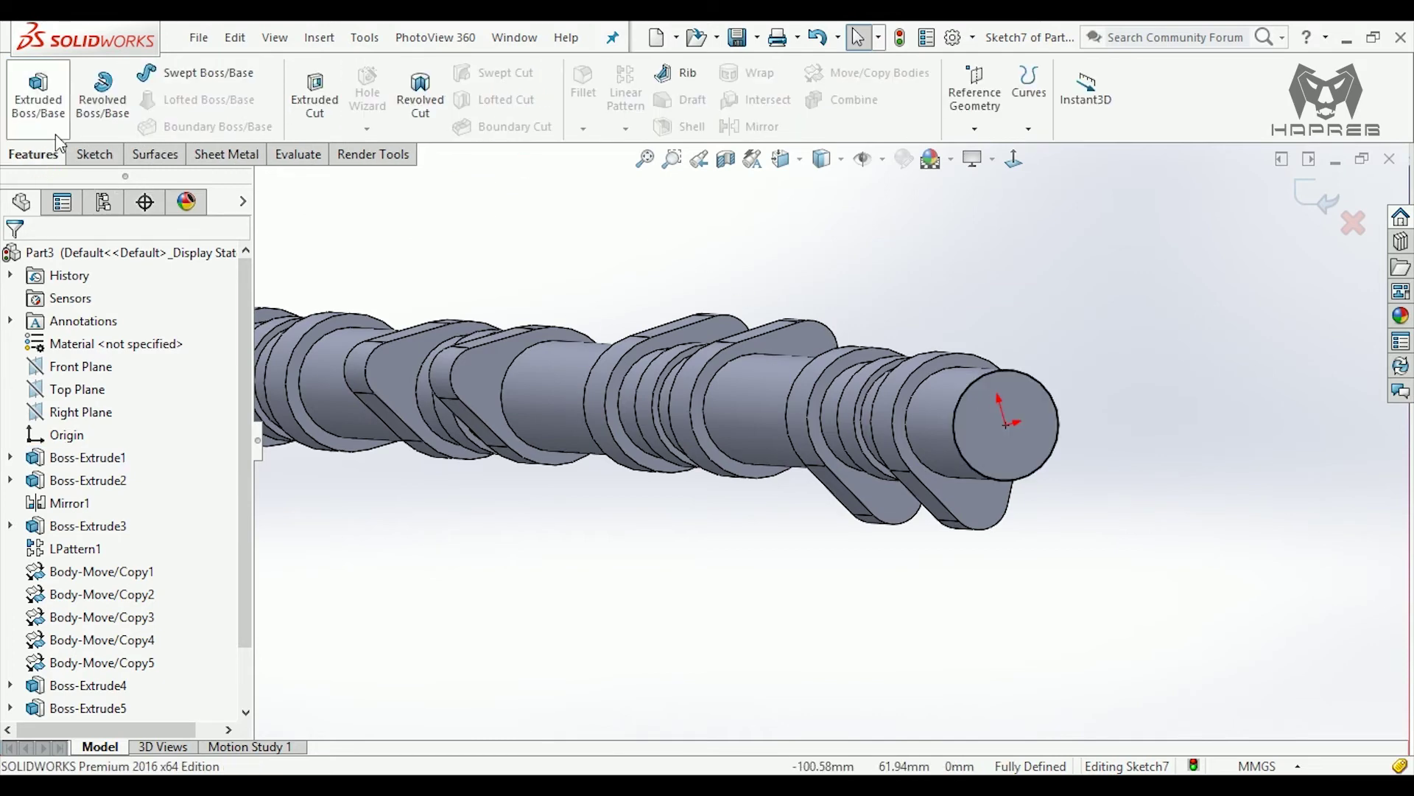
pyautogui.click(53, 130)
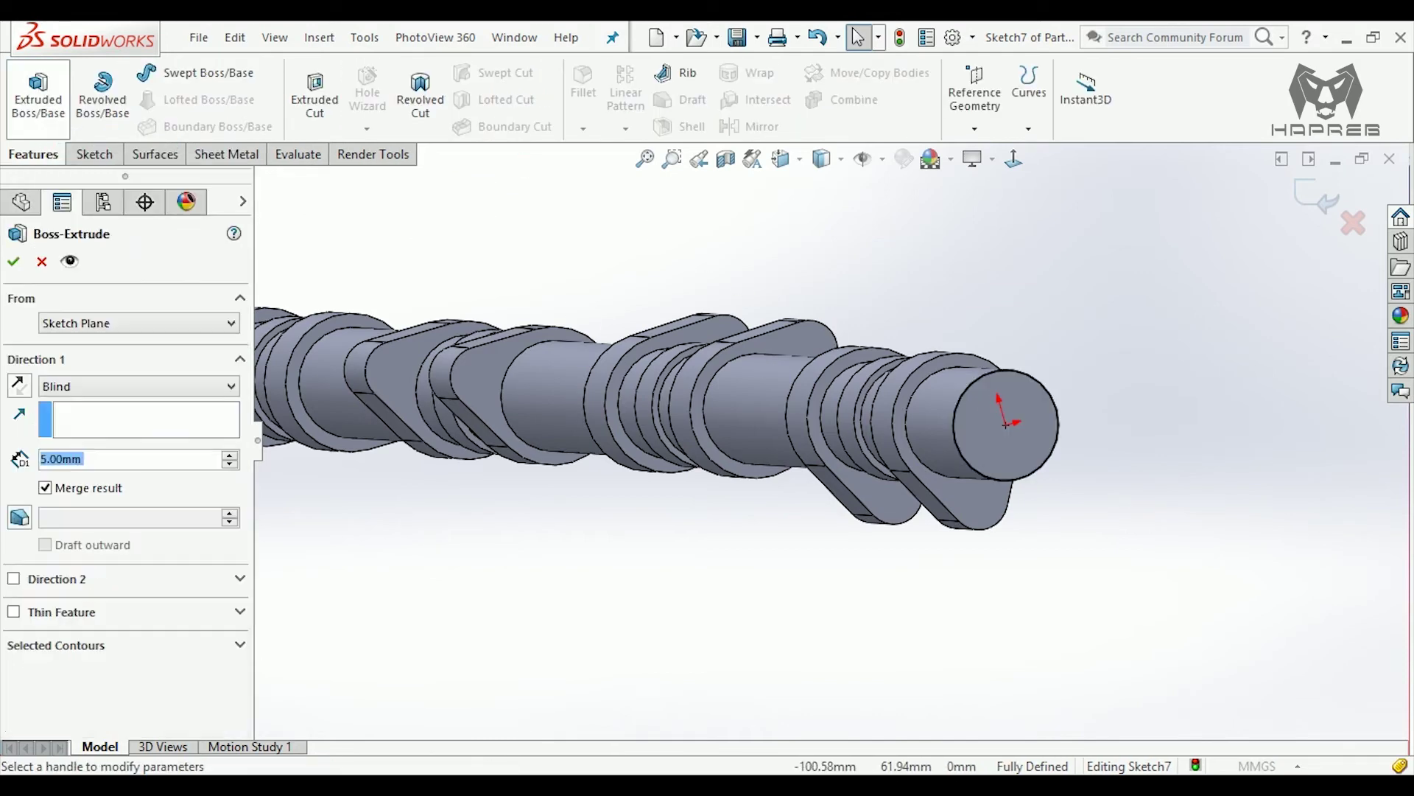
pyautogui.write('7')
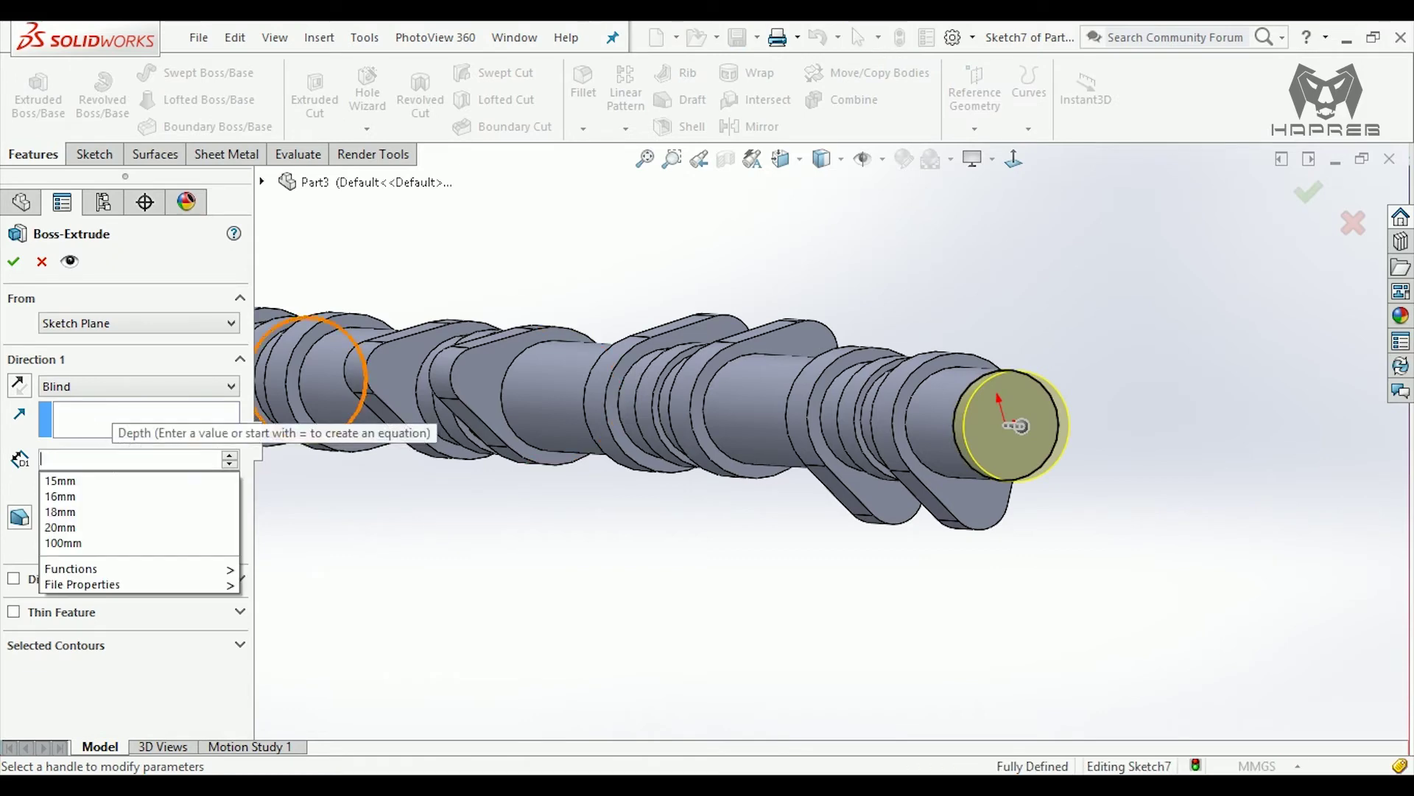
pyautogui.write('.50mm')
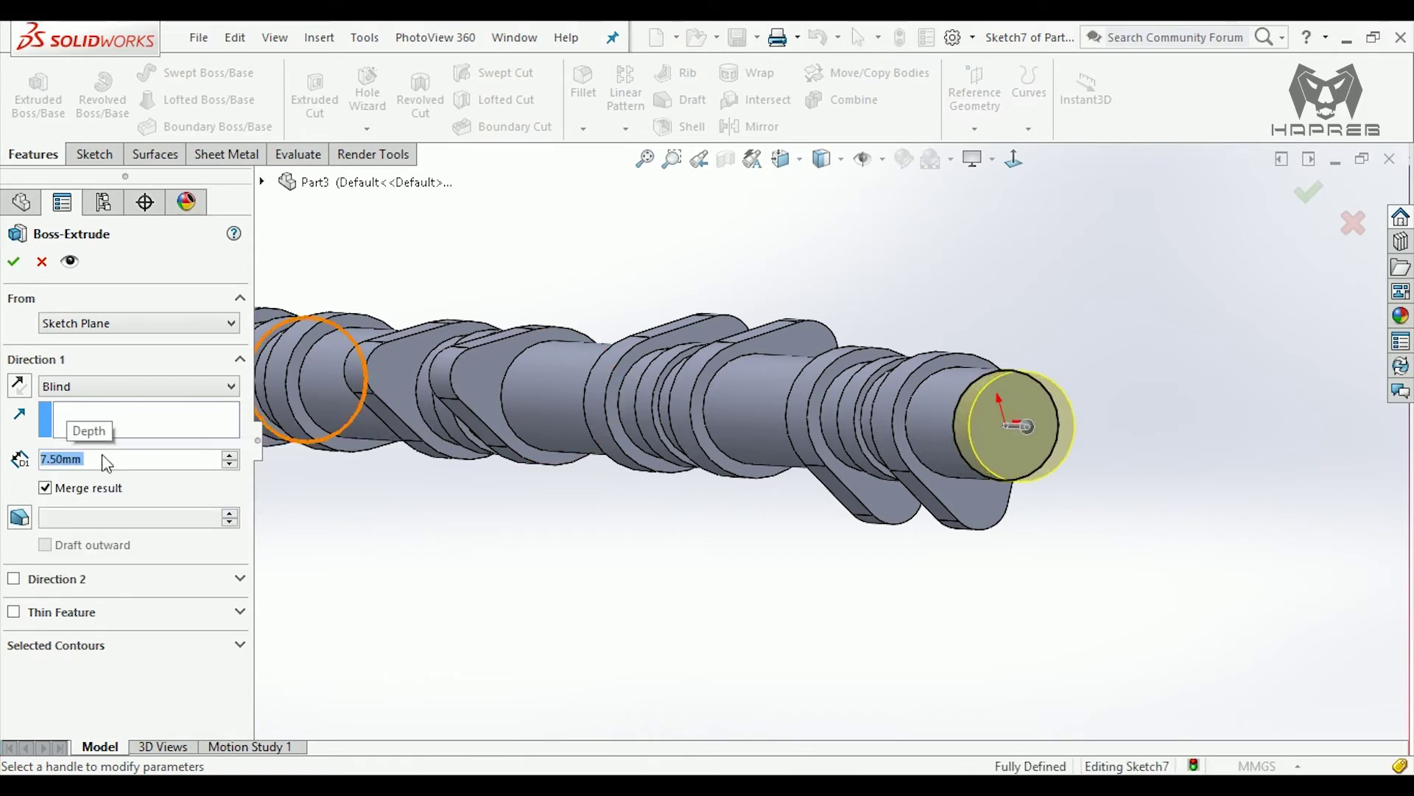
pyautogui.click(15, 262)
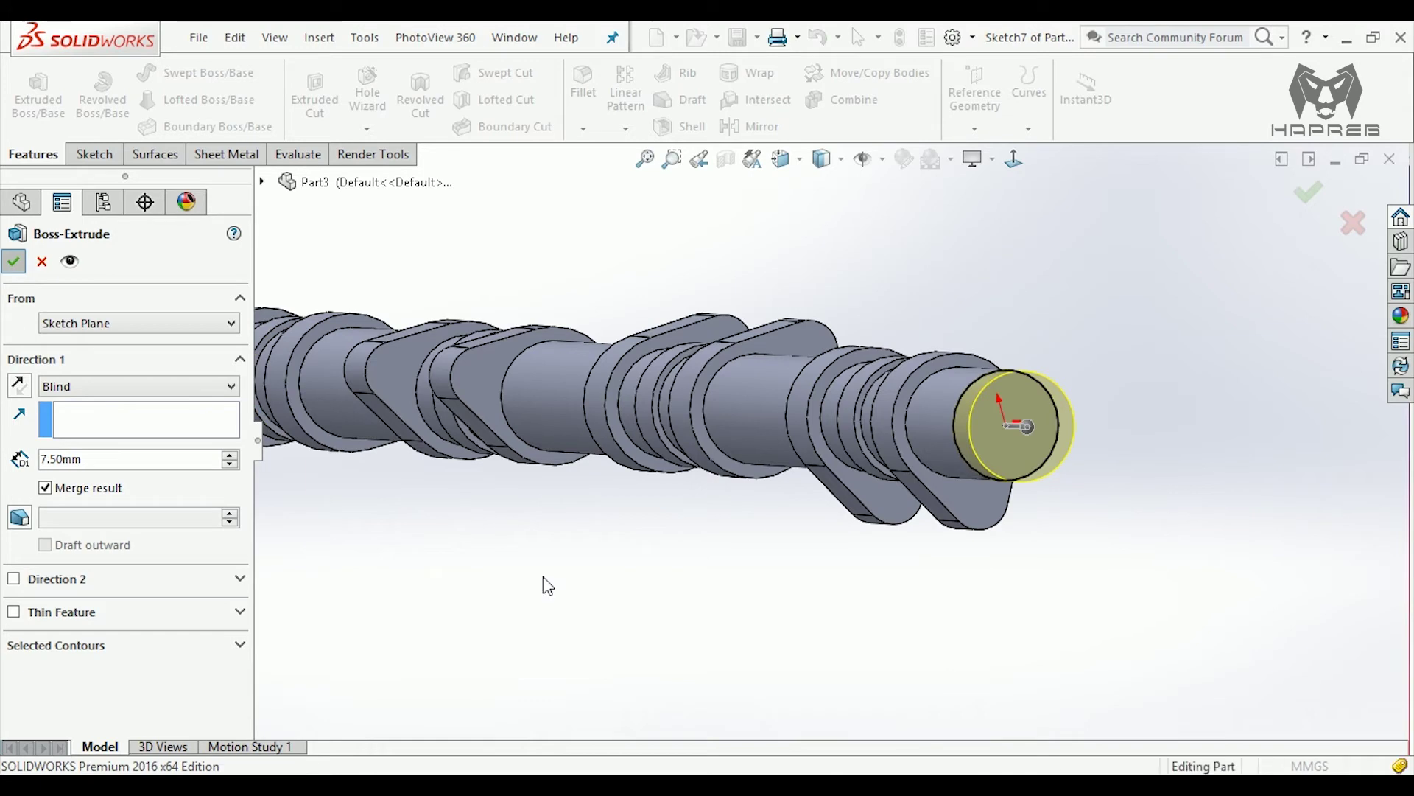
pyautogui.click(992, 427)
# - Sketch a circle at the origin on the new end face and dimension it Ø18
pyautogui.click(1065, 366)
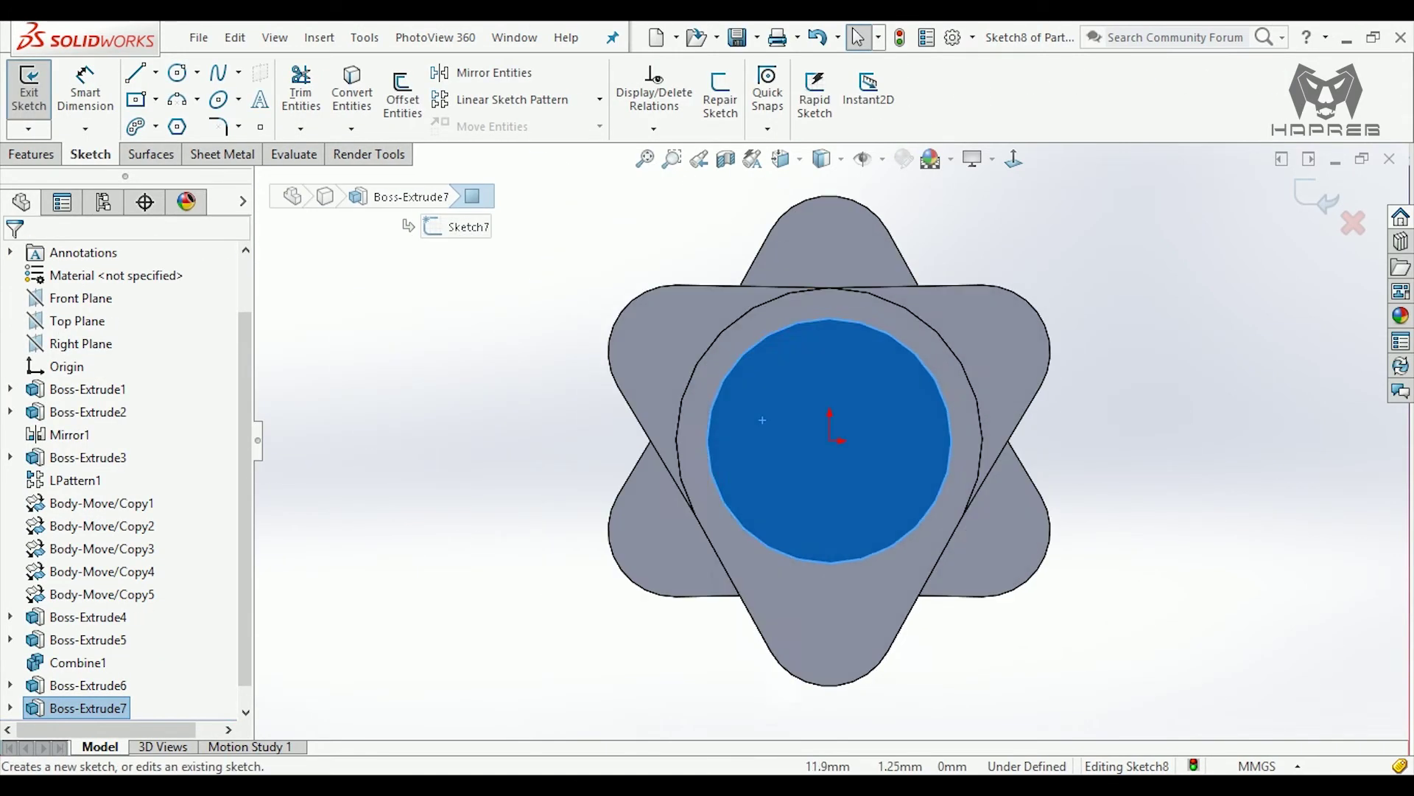
pyautogui.click(316, 354)
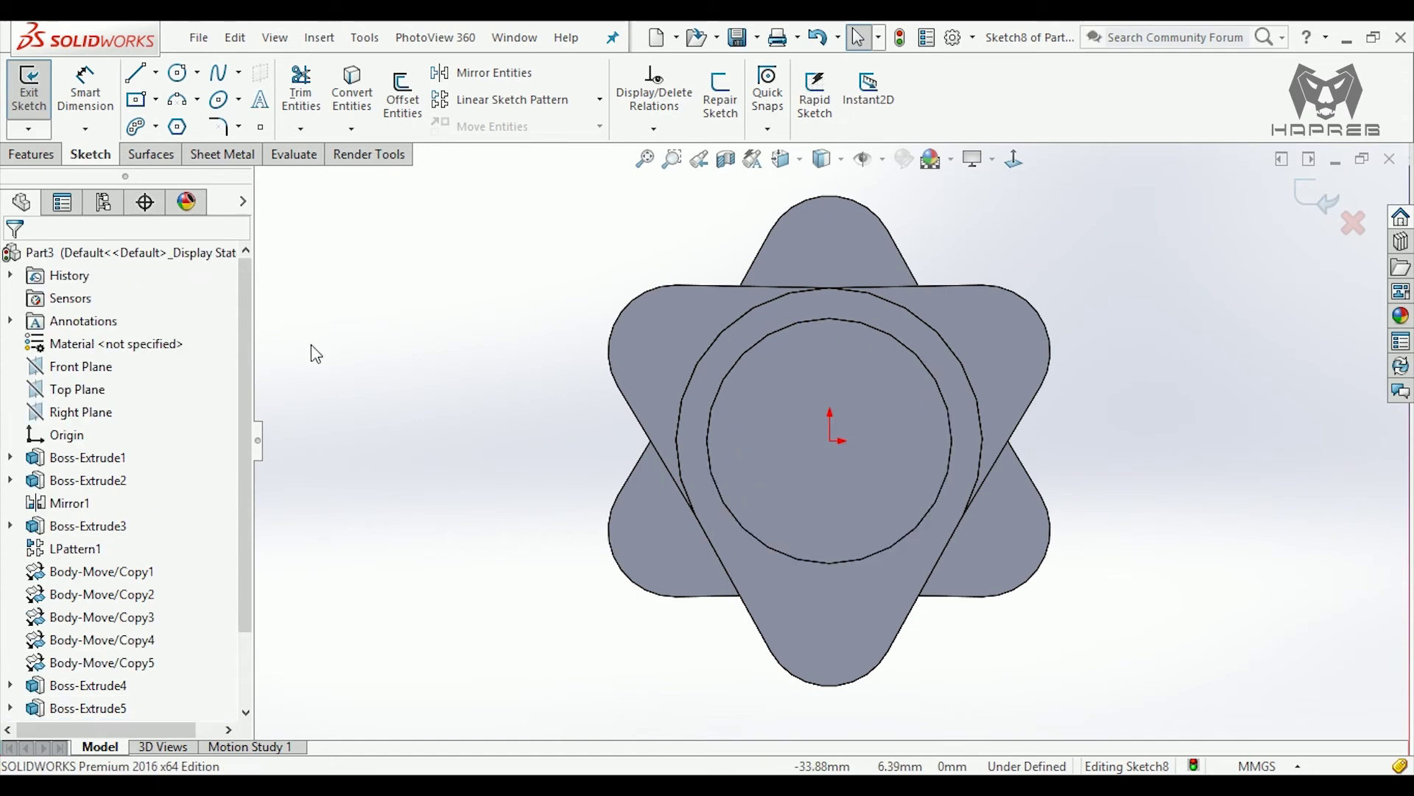
pyautogui.click(180, 77)
pyautogui.click(840, 449)
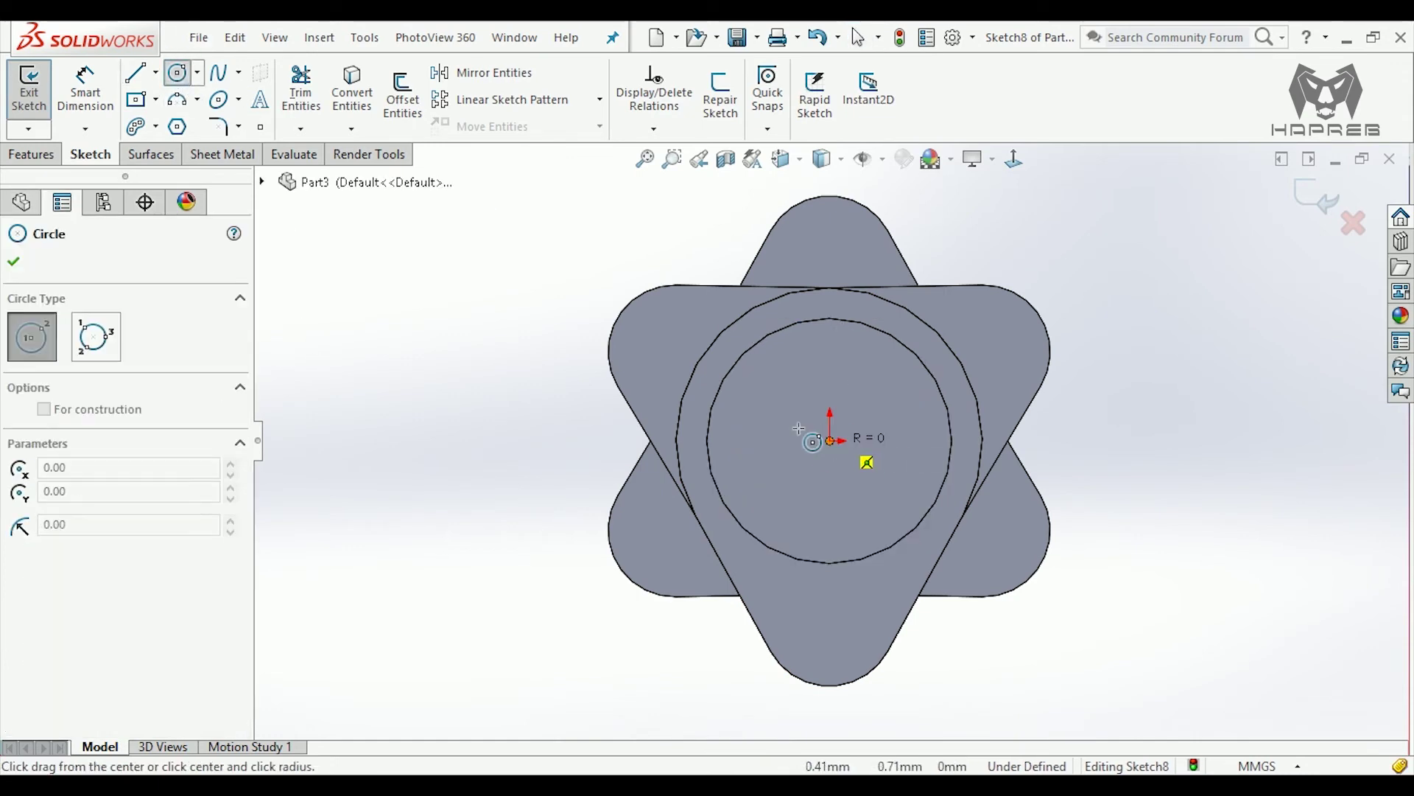
pyautogui.click(701, 473)
pyautogui.press('Escape')
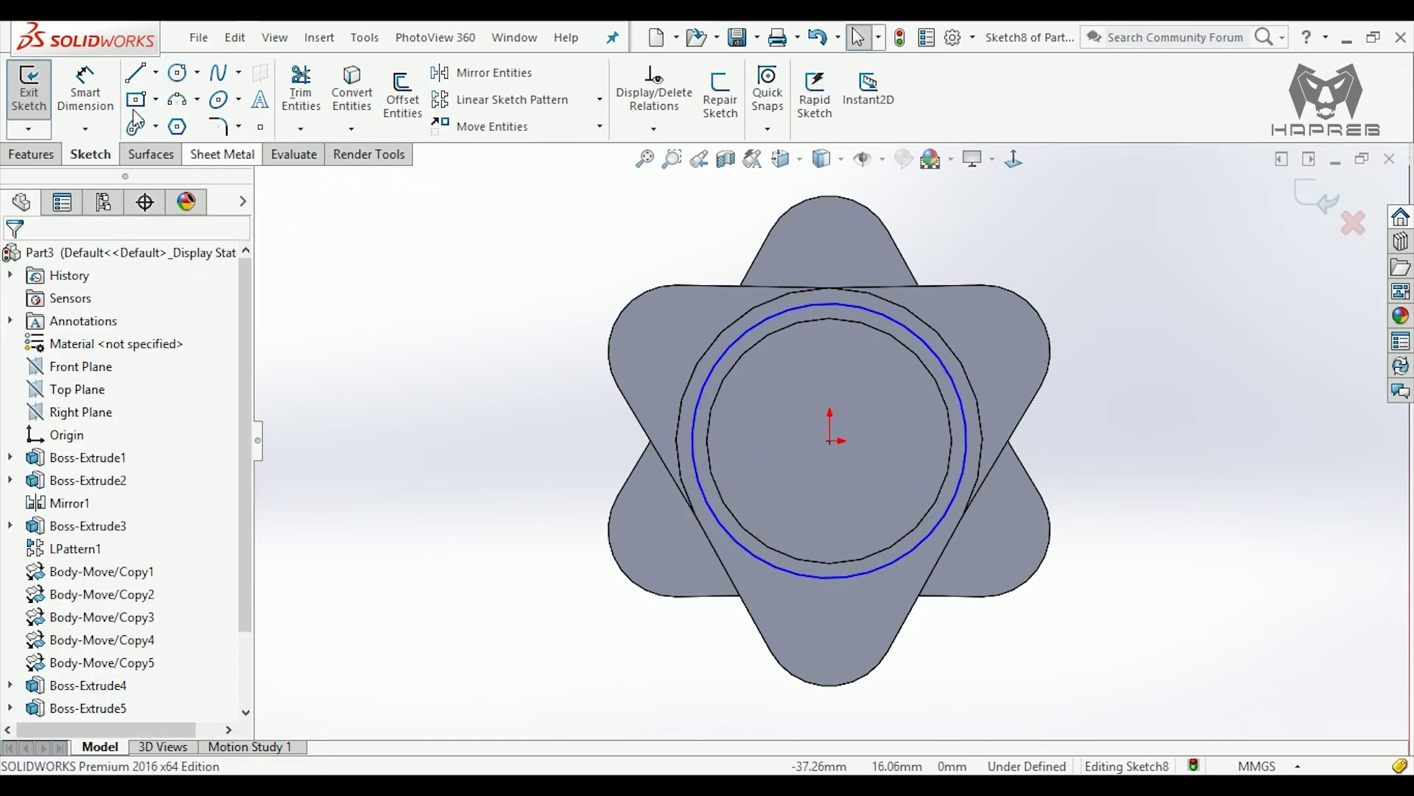
pyautogui.click(85, 88)
pyautogui.click(693, 434)
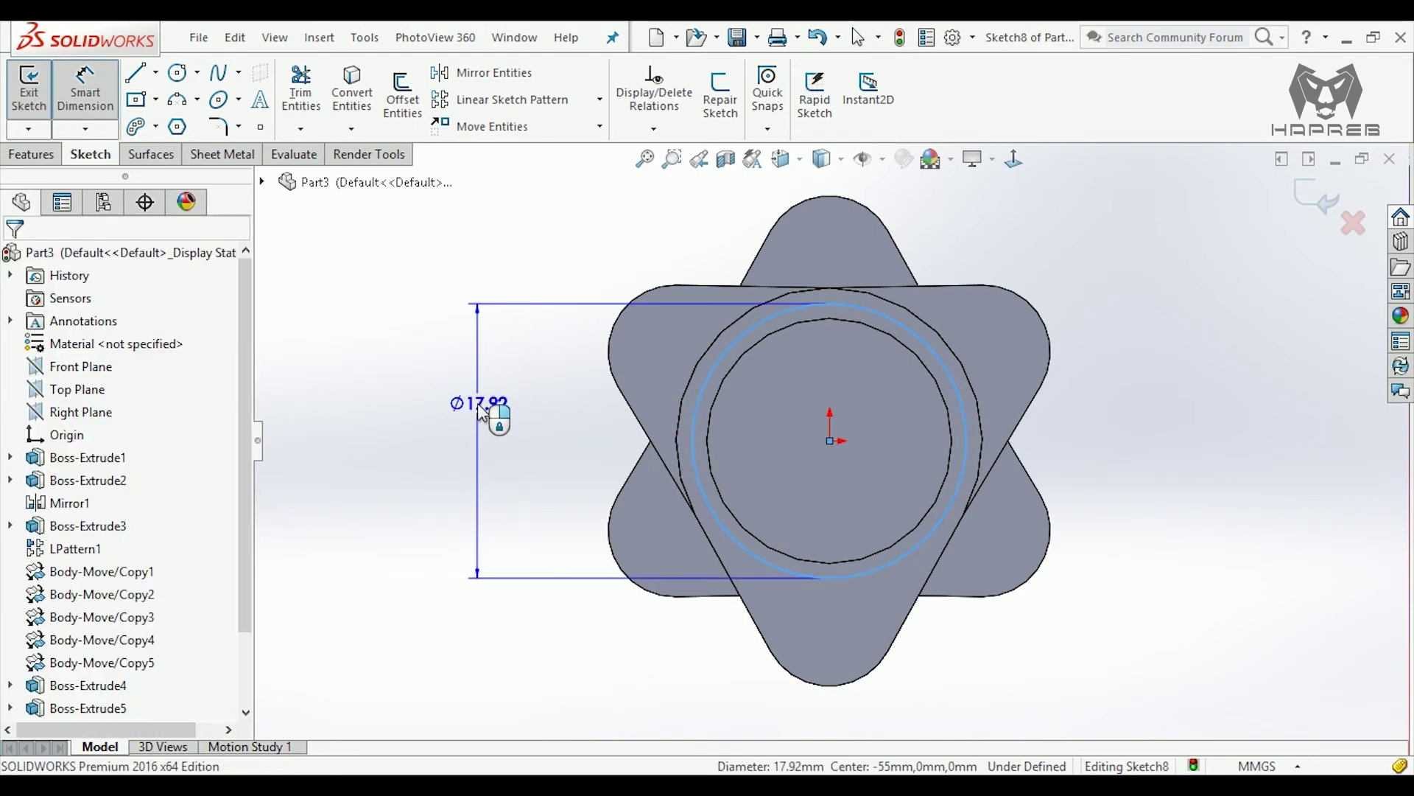
pyautogui.click(478, 412)
pyautogui.write('18')
pyautogui.press('Return')
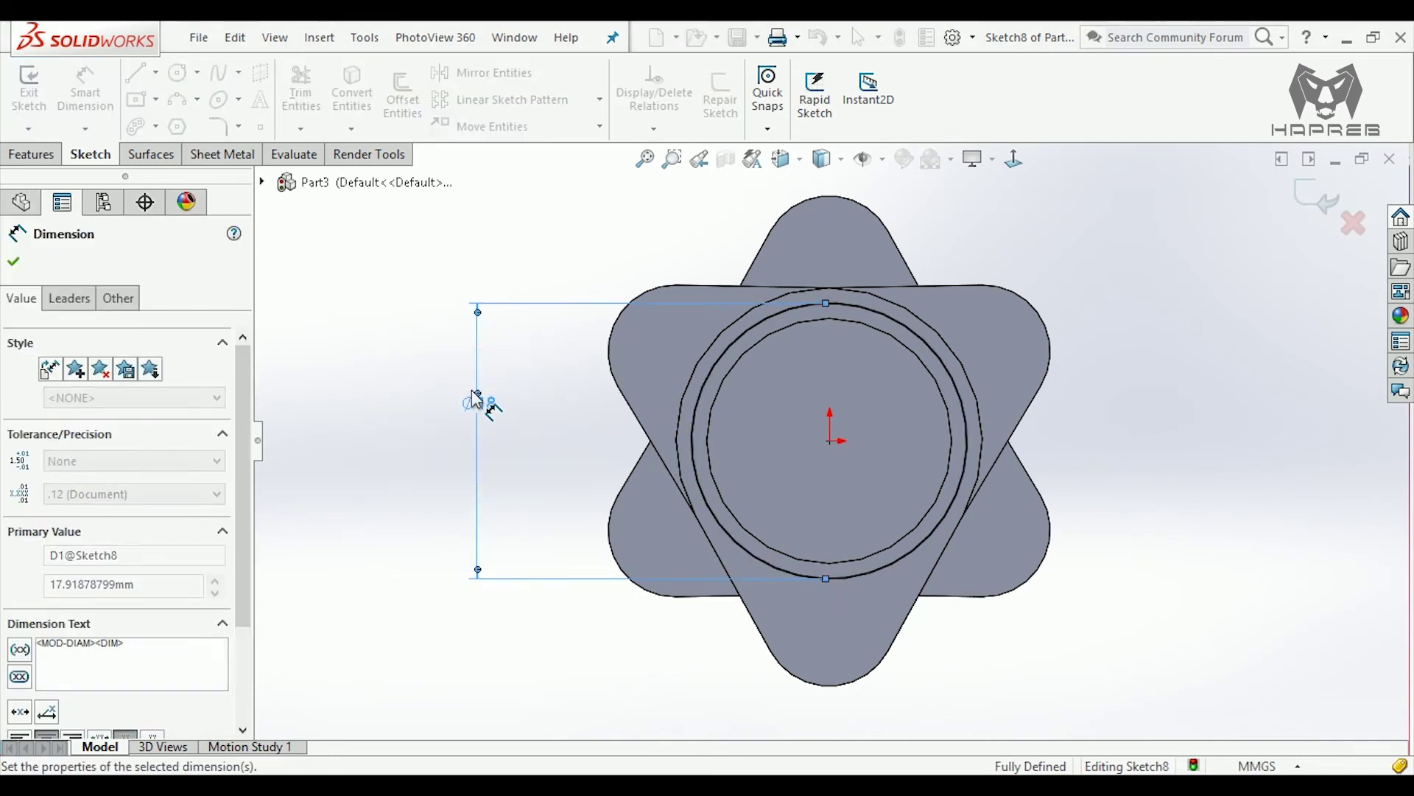
pyautogui.click(16, 265)
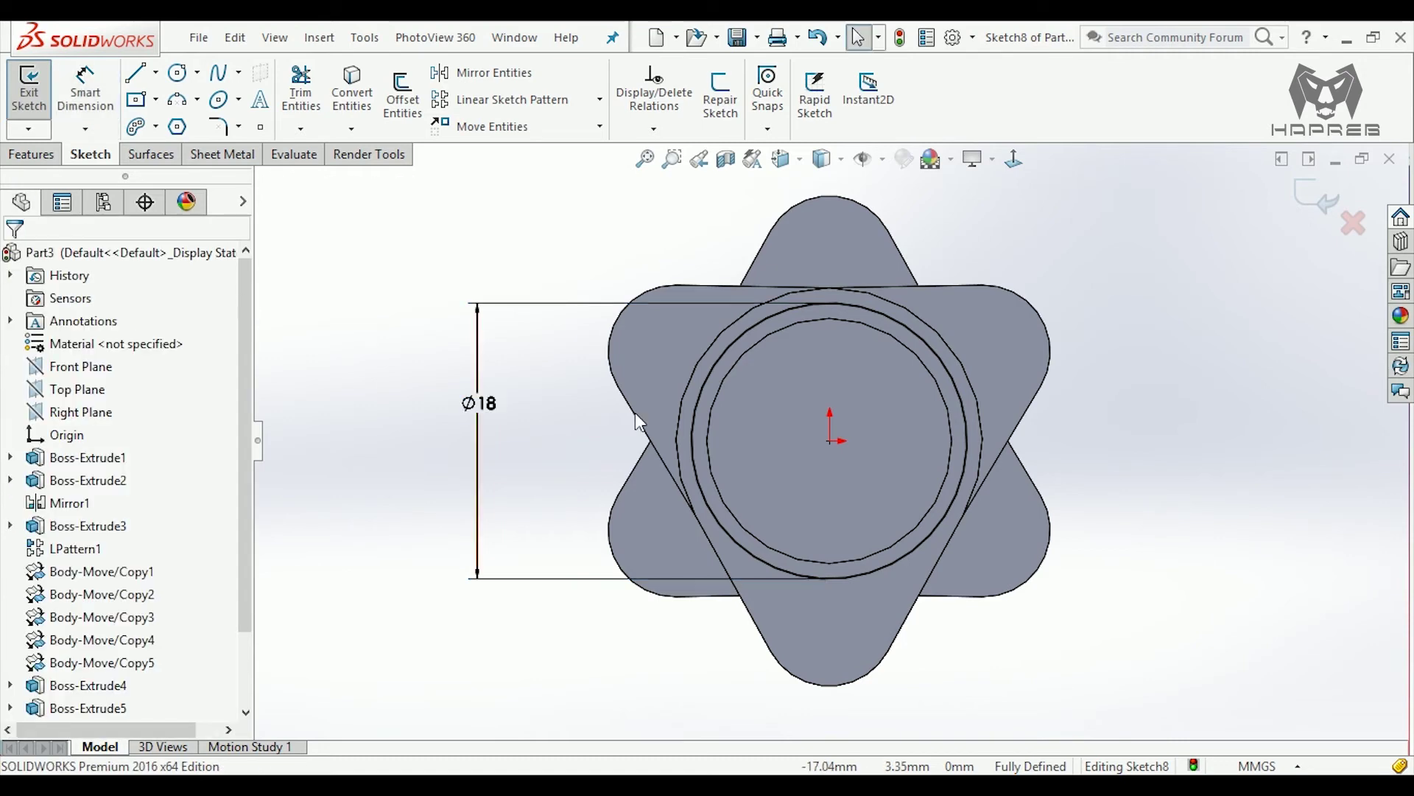
# - Extrude the Ø18 circle 5 mm into an end collar
pyautogui.scroll(3, 841, 415)
pyautogui.moveTo(841, 416); pyautogui.dragTo(615, 554, button='middle')
pyautogui.scroll(-3, 614, 554)
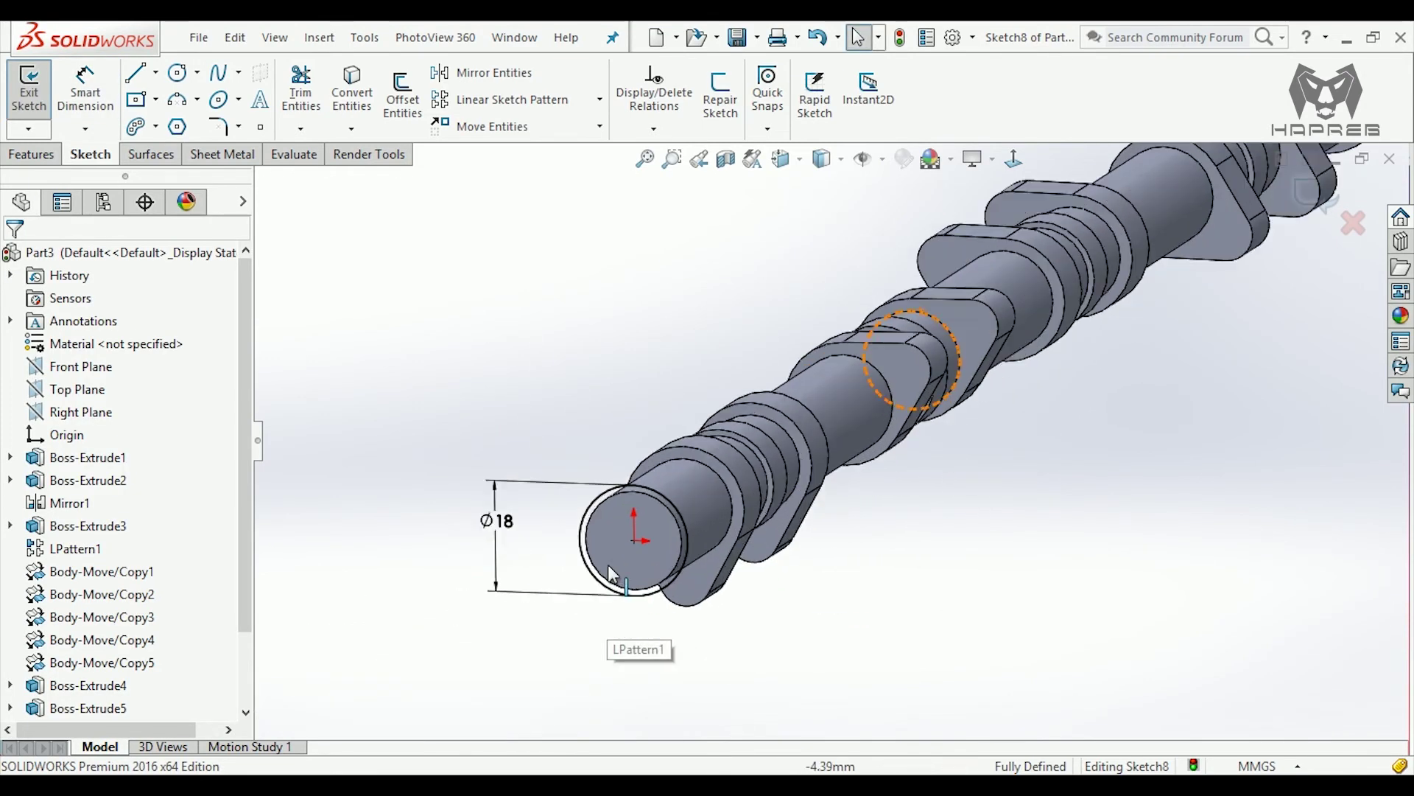
pyautogui.click(32, 154)
pyautogui.click(38, 92)
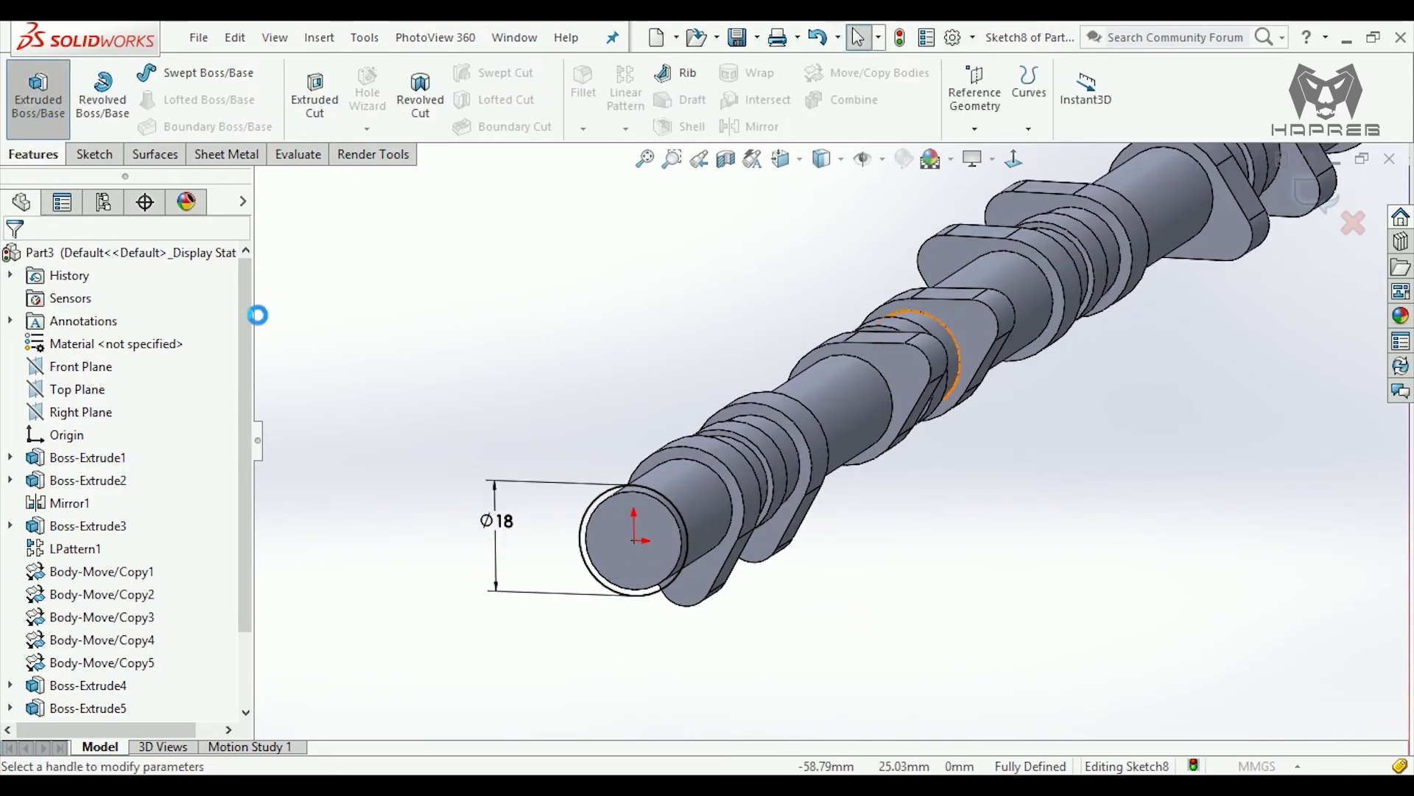
pyautogui.write('5')
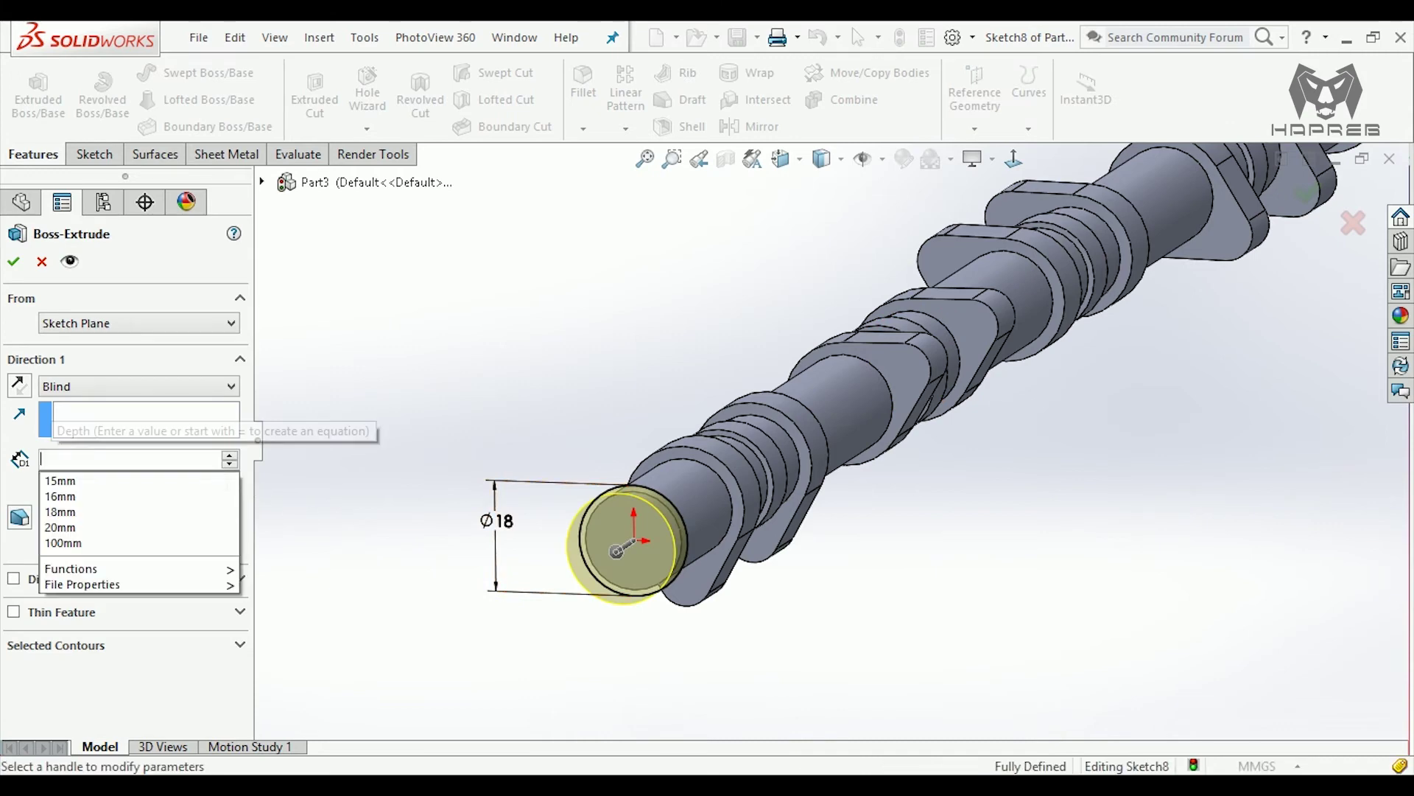
pyautogui.press('Return')
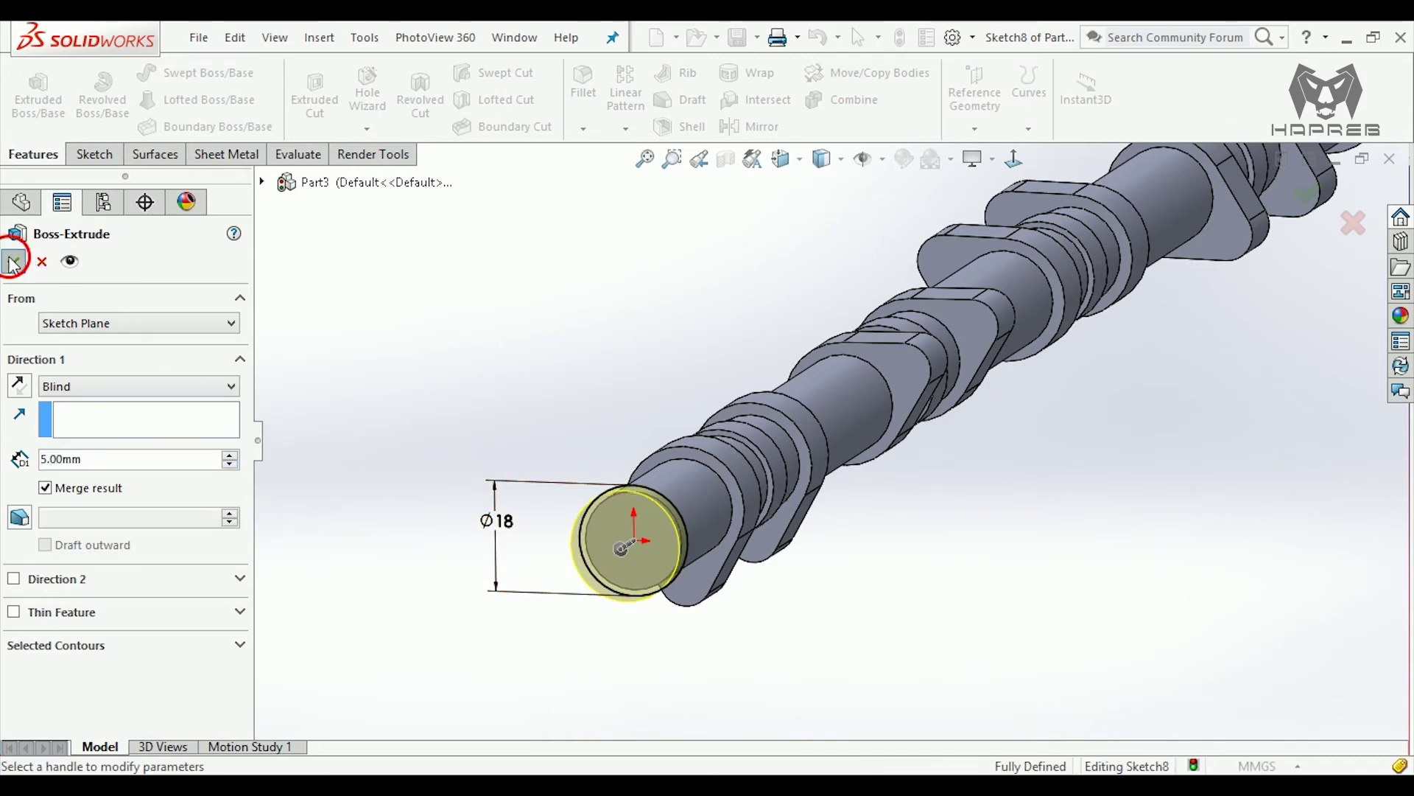
pyautogui.click(13, 262)
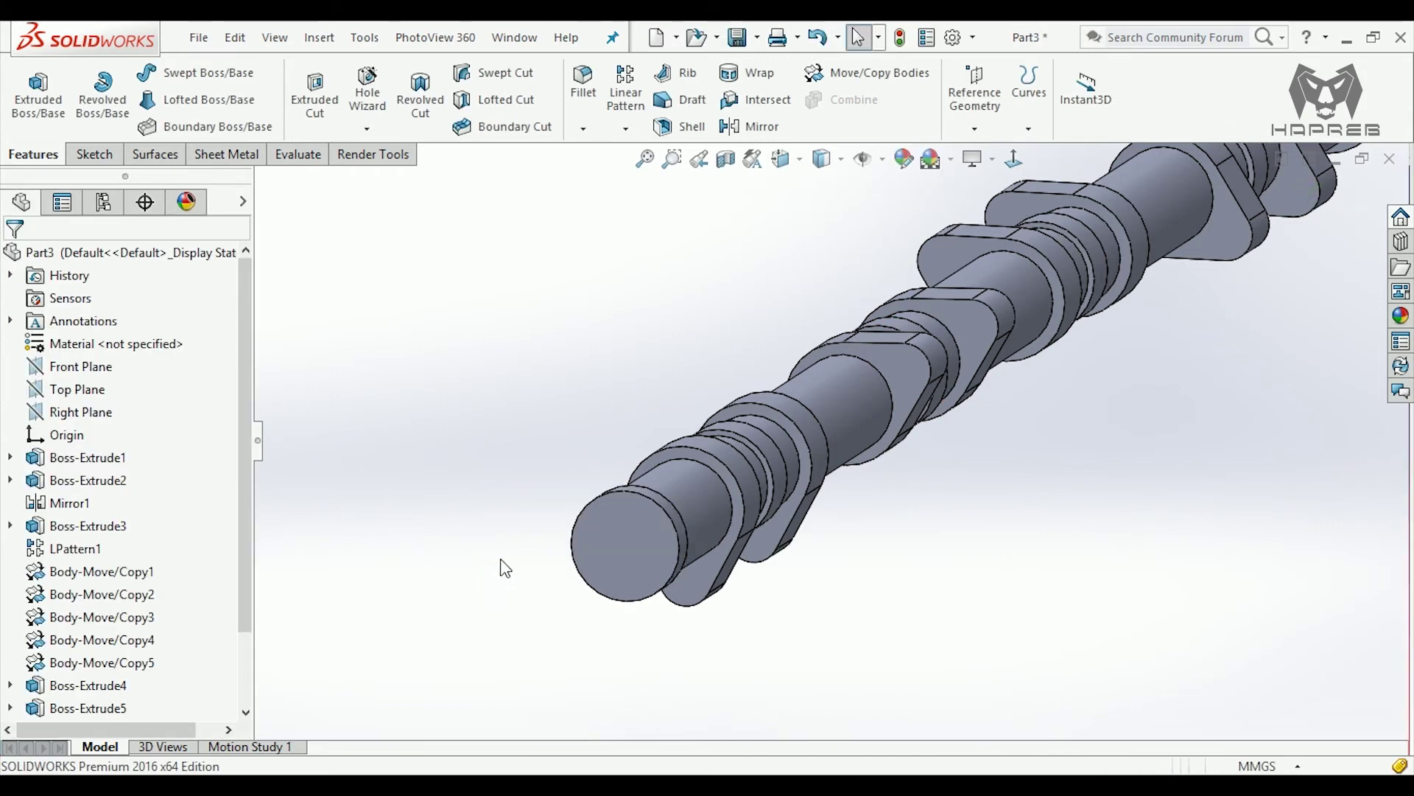
pyautogui.click(646, 548)
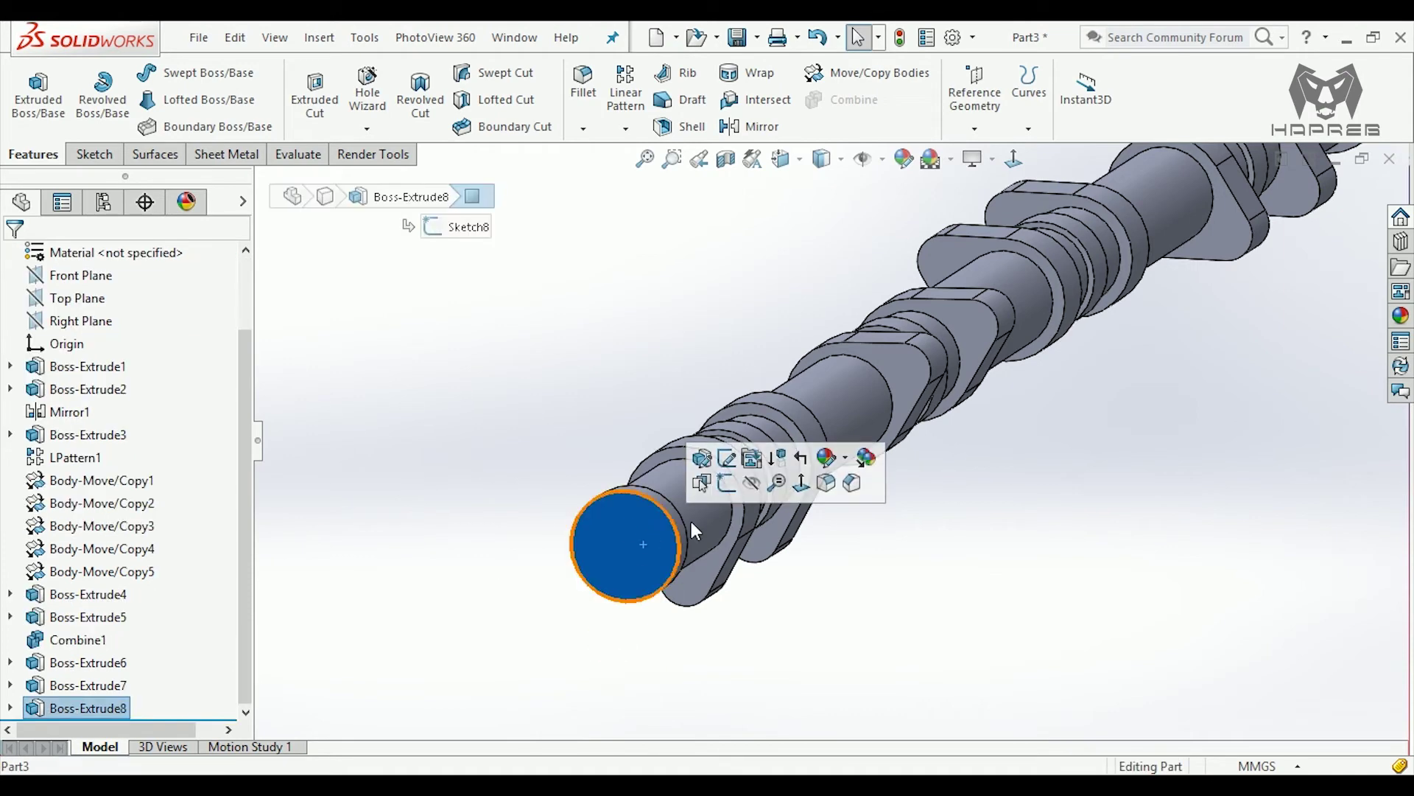
# - Sketch a circle centred at the origin on the collar's end face
pyautogui.click(722, 486)
pyautogui.click(383, 347)
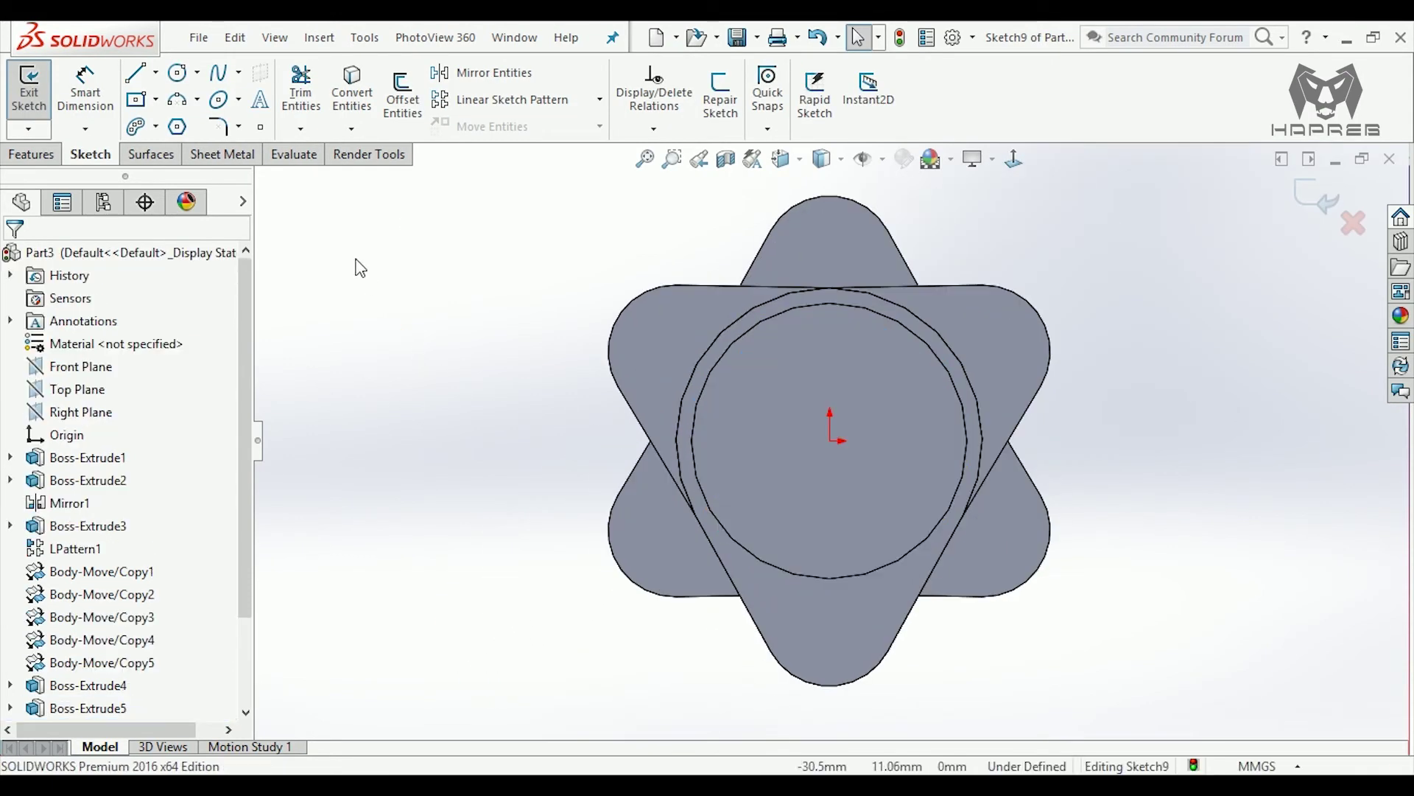
pyautogui.click(176, 73)
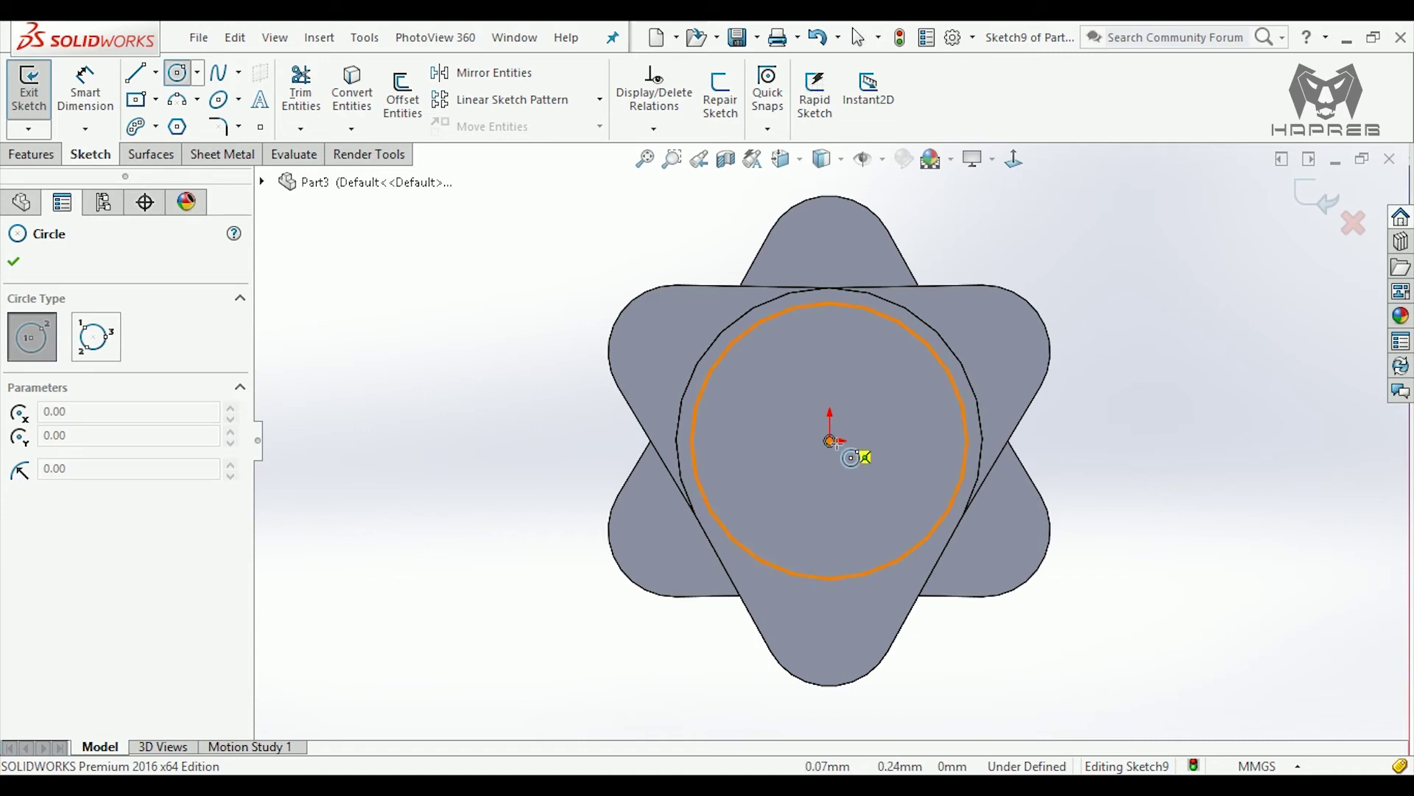
pyautogui.click(830, 439)
pyautogui.click(907, 365)
pyautogui.press('Escape')
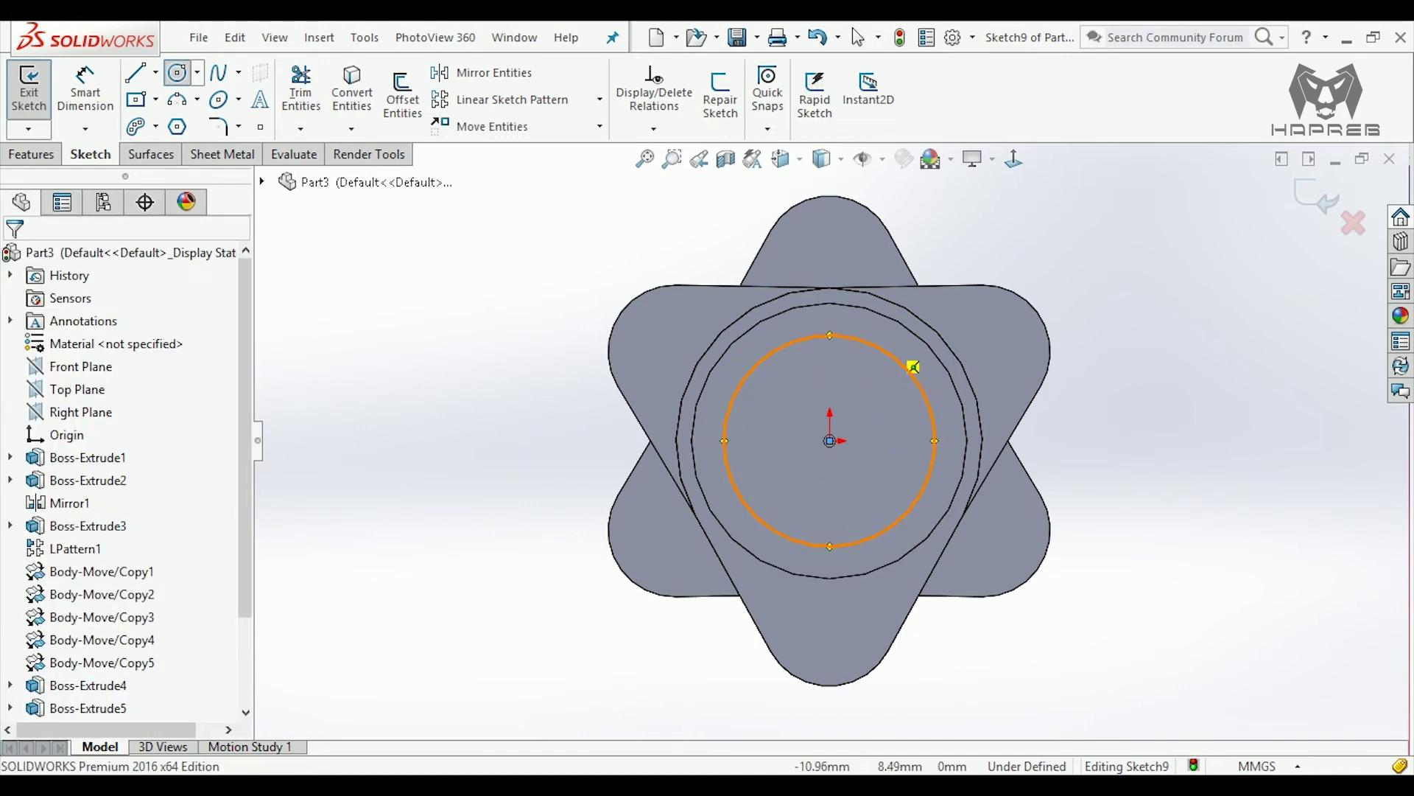
# - Dimension the new circle to Ø16
pyautogui.click(86, 88)
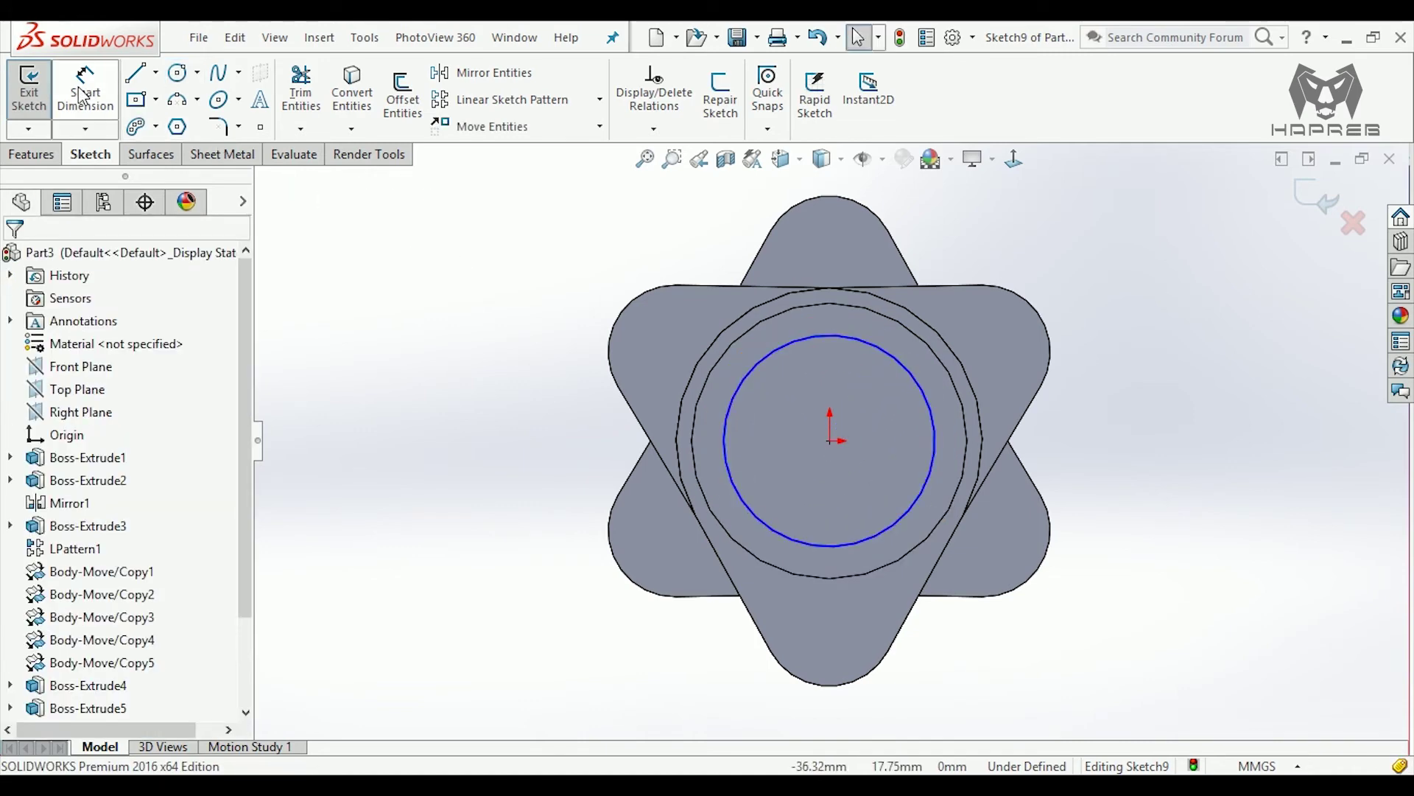
pyautogui.click(734, 442)
pyautogui.press('Escape')
pyautogui.press('f')
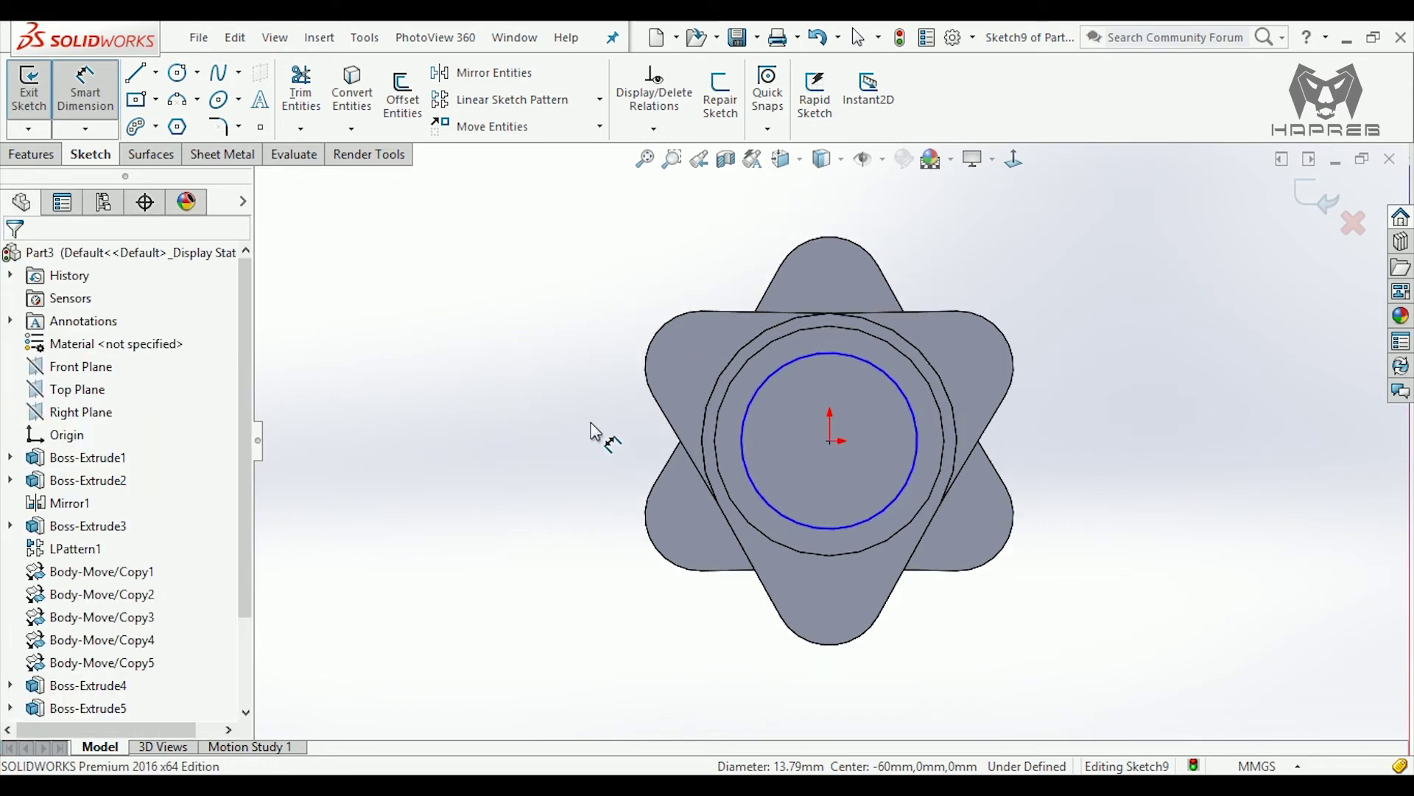
pyautogui.moveTo(594, 437); pyautogui.dragTo(682, 543, button='middle')
pyautogui.scroll(3, 685, 574)
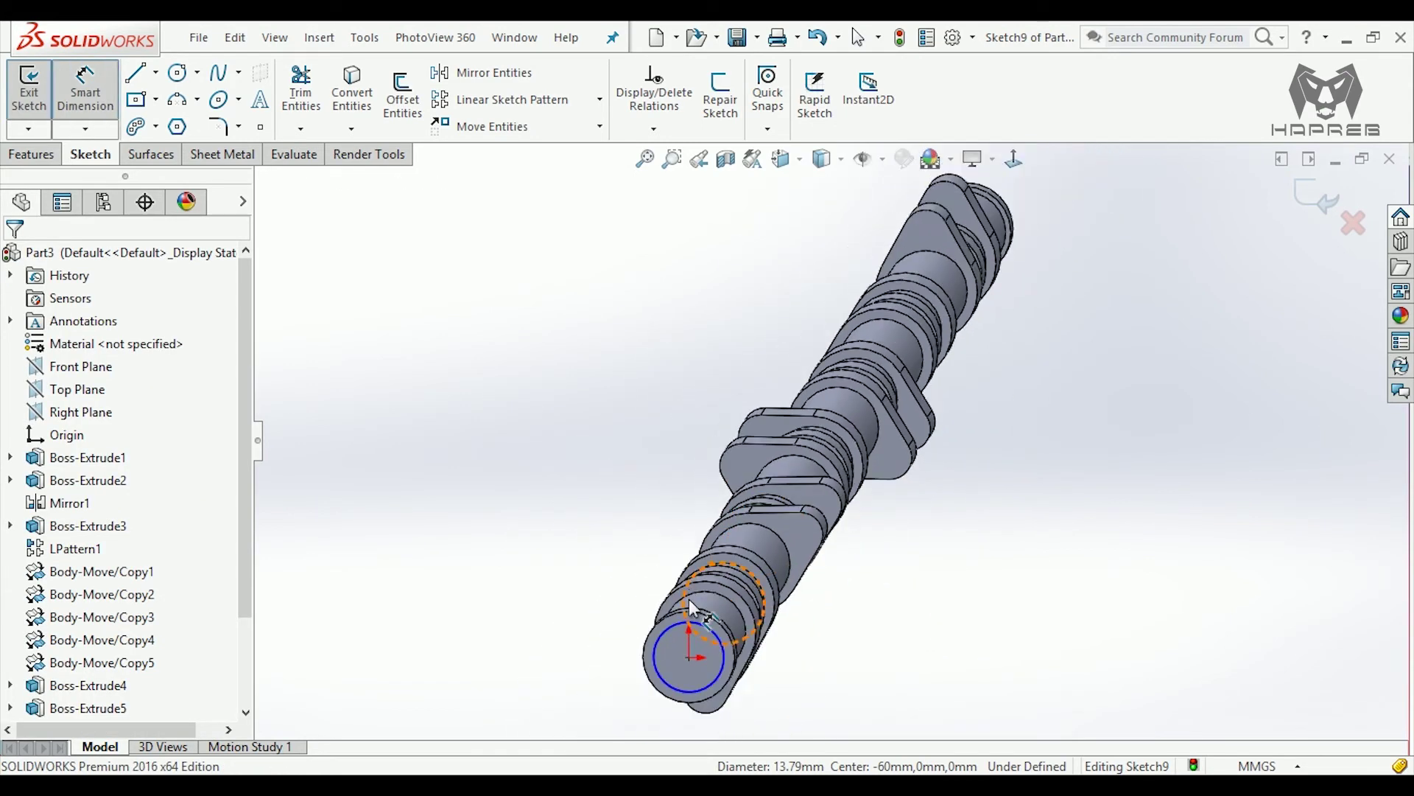
pyautogui.scroll(-3, 708, 638)
pyautogui.hotkey('ctrl', '8')
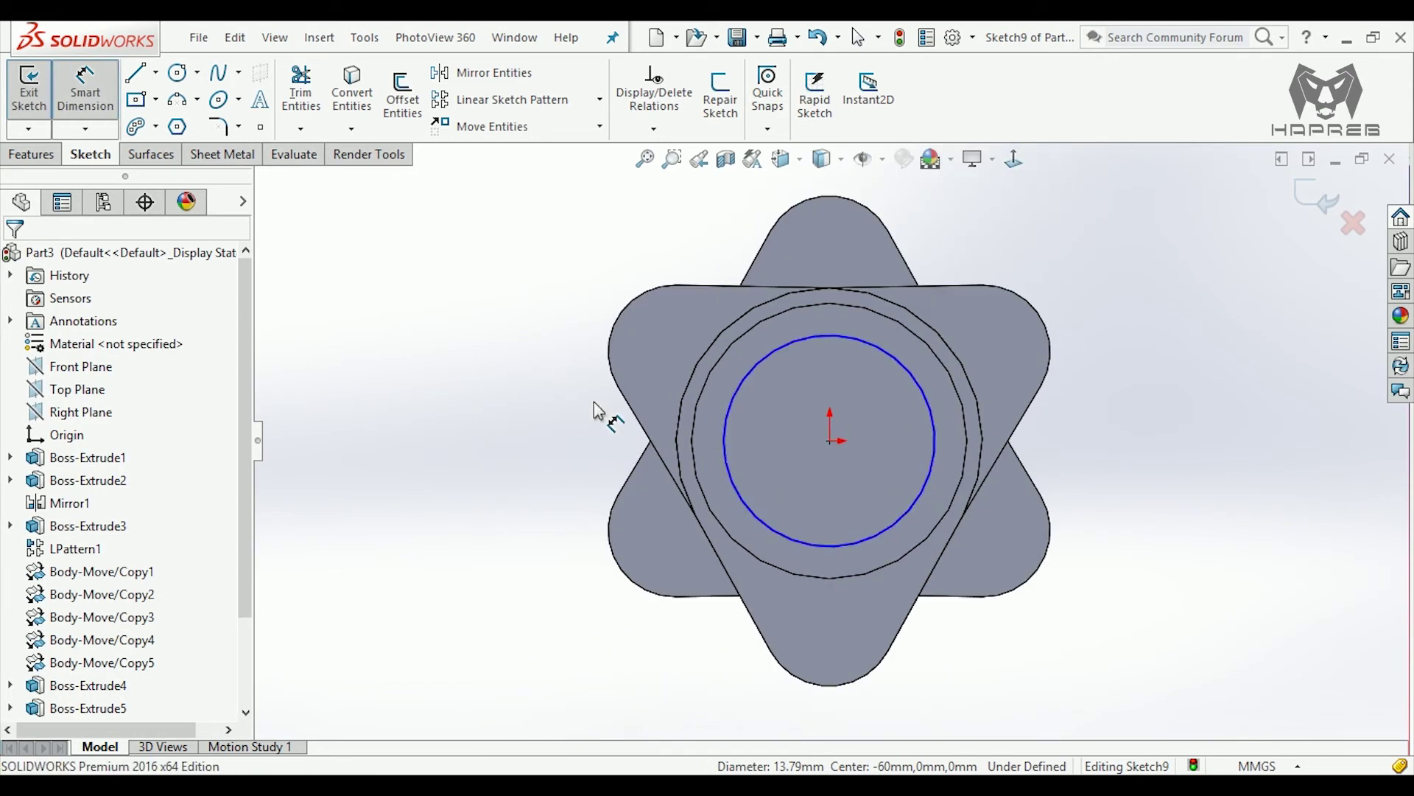
pyautogui.click(726, 435)
pyautogui.click(506, 419)
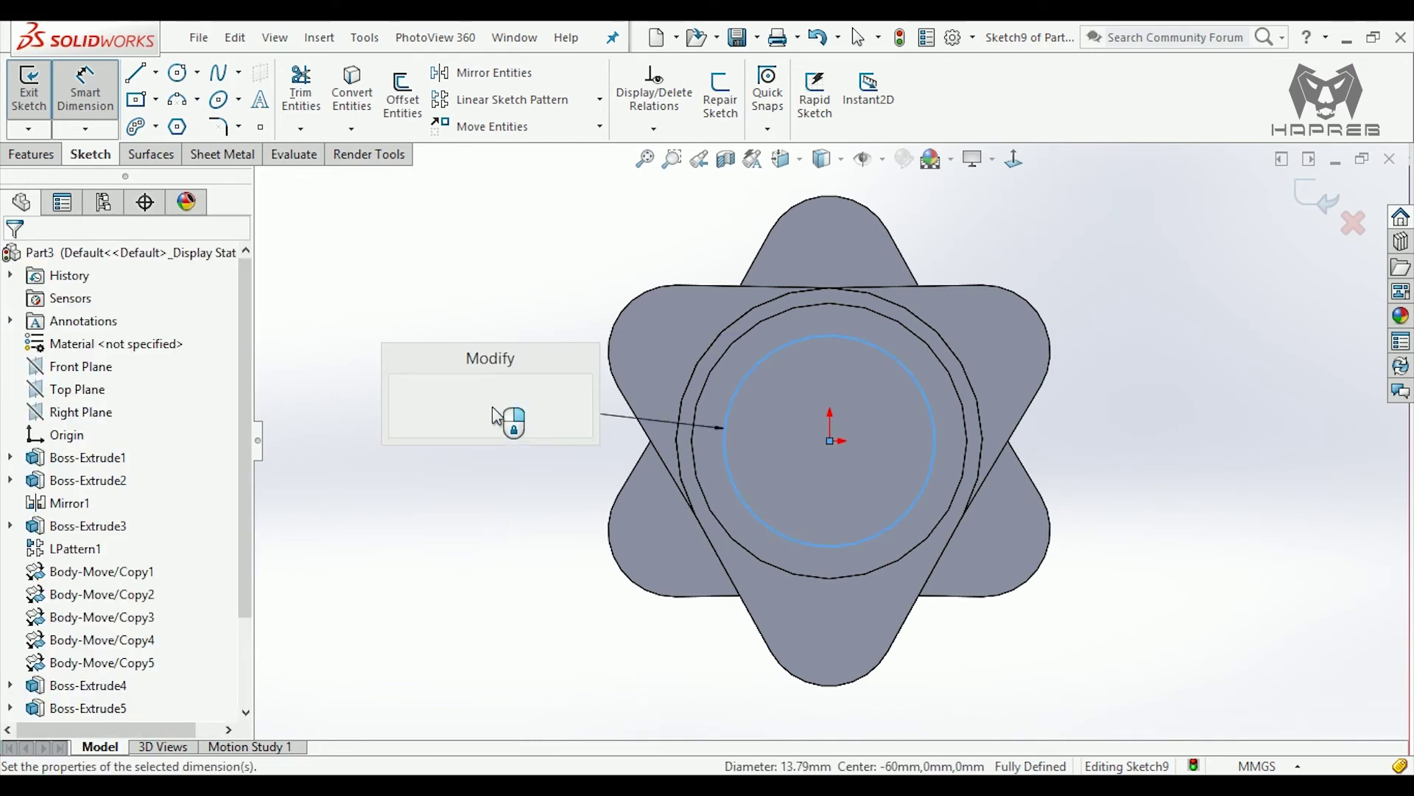
pyautogui.write('16')
pyautogui.press('Return')
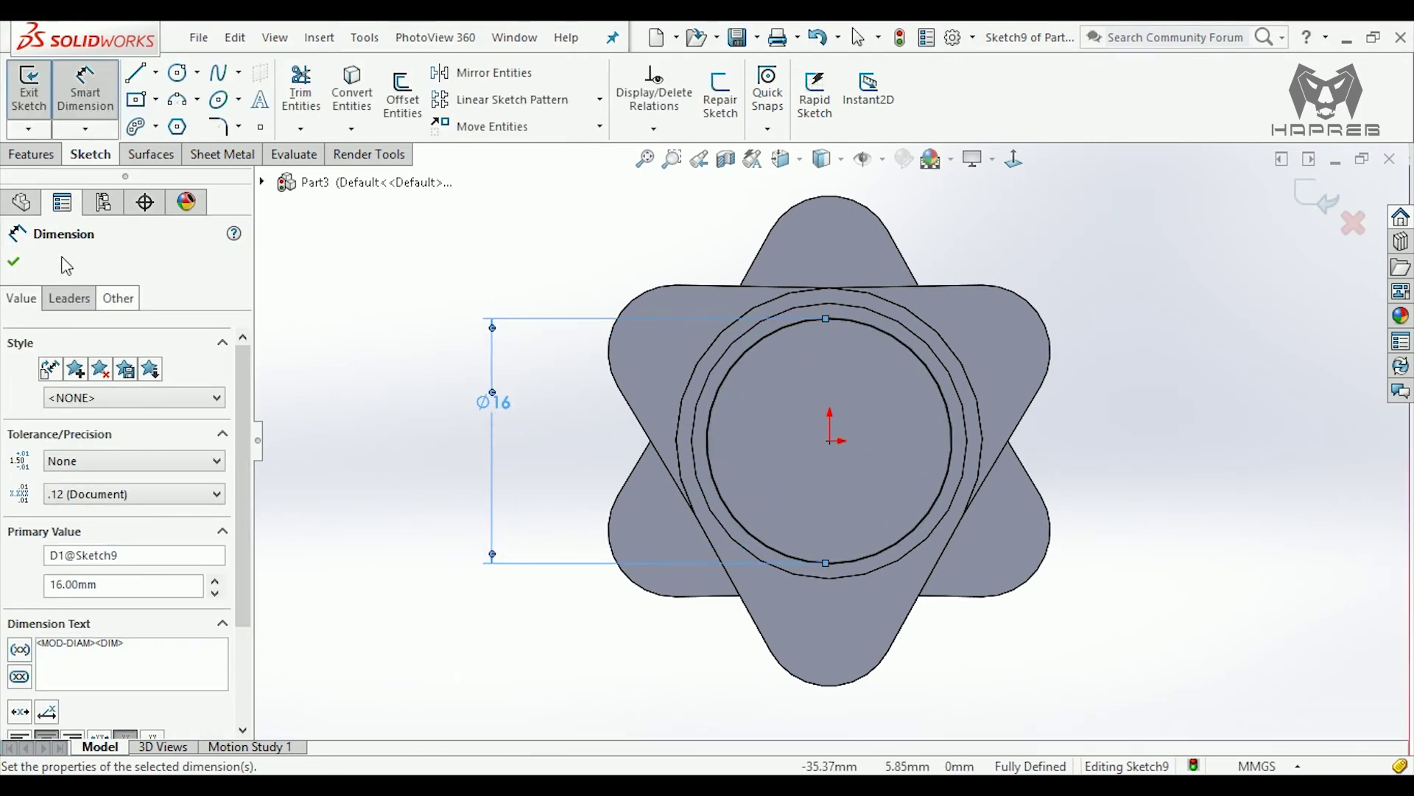
pyautogui.click(15, 263)
# - Extrude the Ø16 circle 38 mm into a round shaft
pyautogui.click(31, 154)
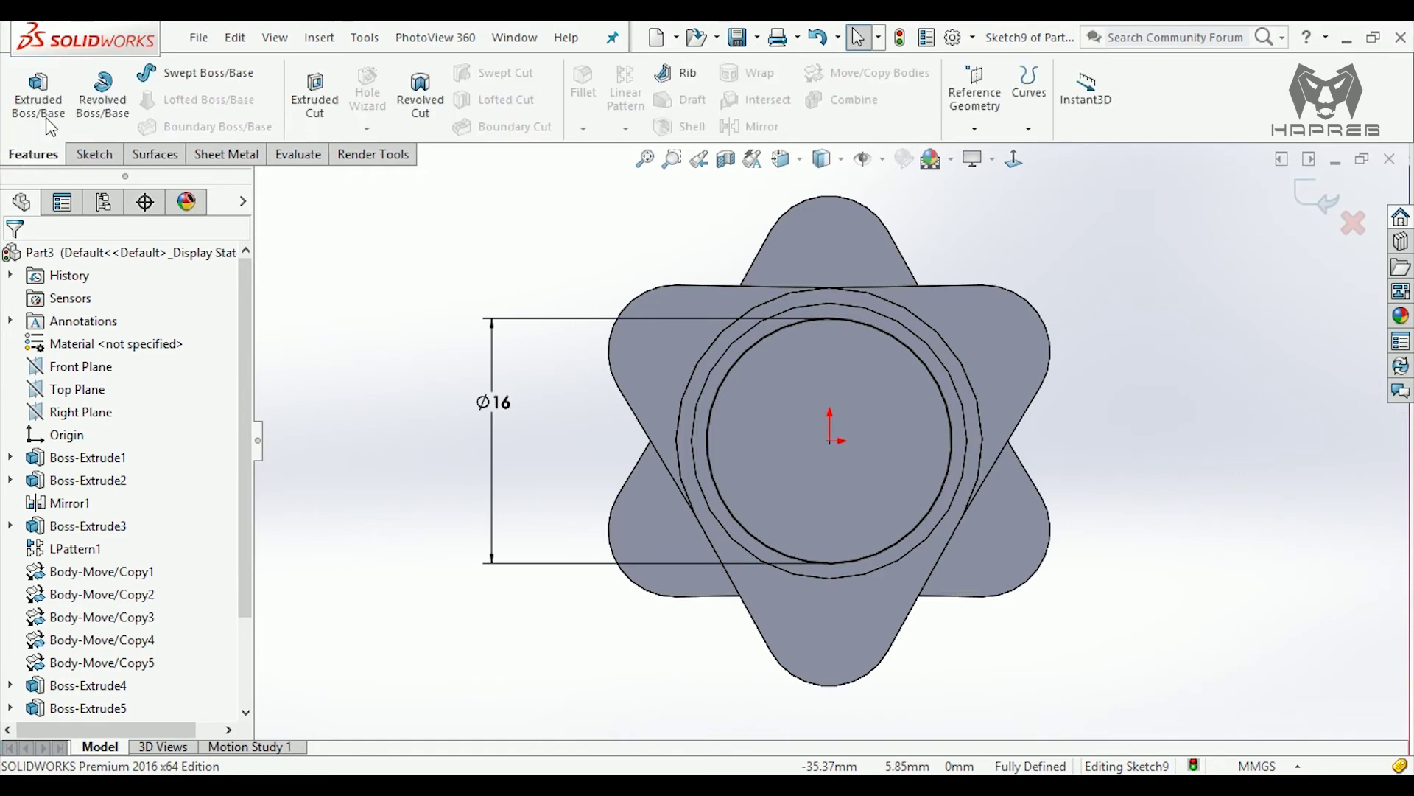
pyautogui.click(39, 92)
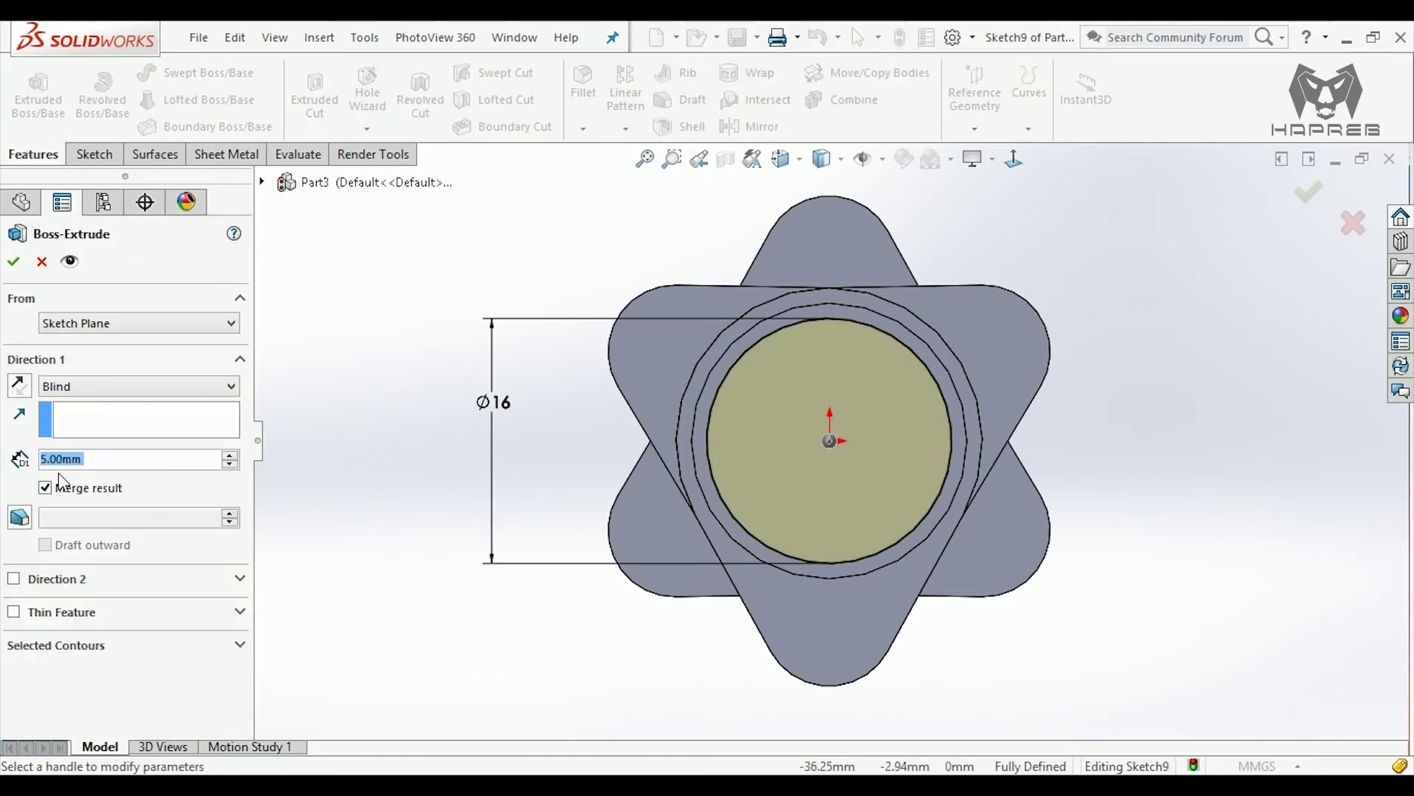
pyautogui.write('38')
pyautogui.press('Return')
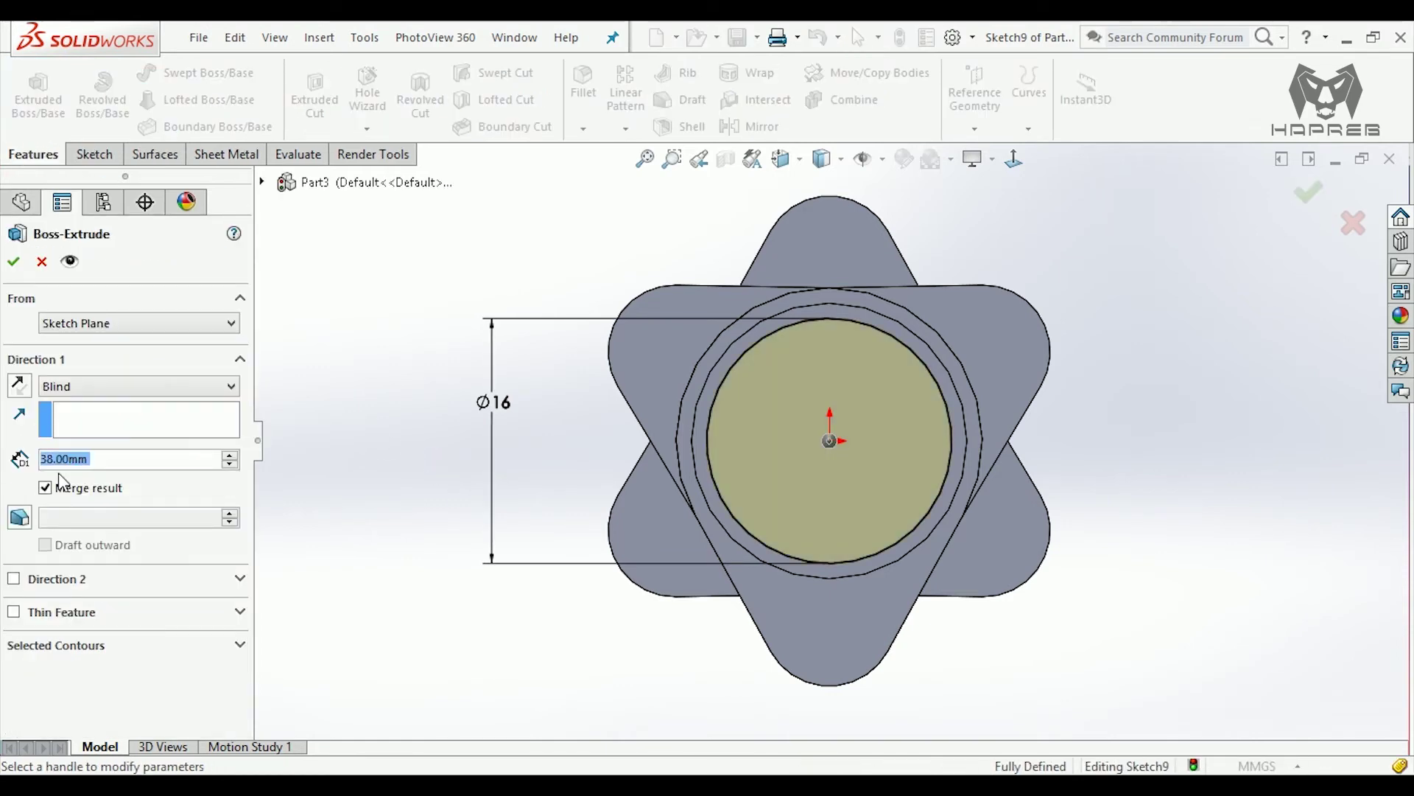
pyautogui.click(15, 262)
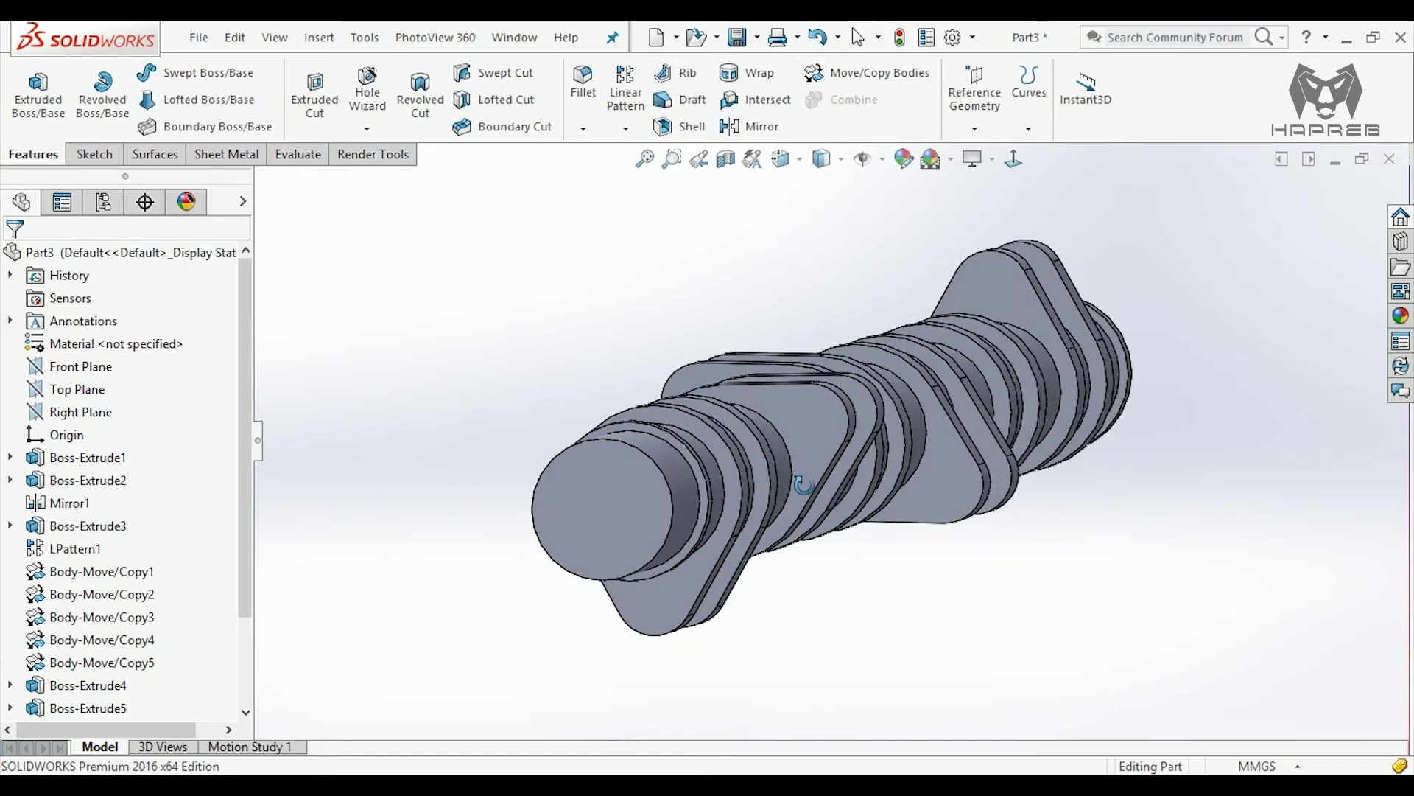
pyautogui.scroll(-2, 658, 554)
pyautogui.scroll(-2, 619, 560)
pyautogui.scroll(-3, 619, 567)
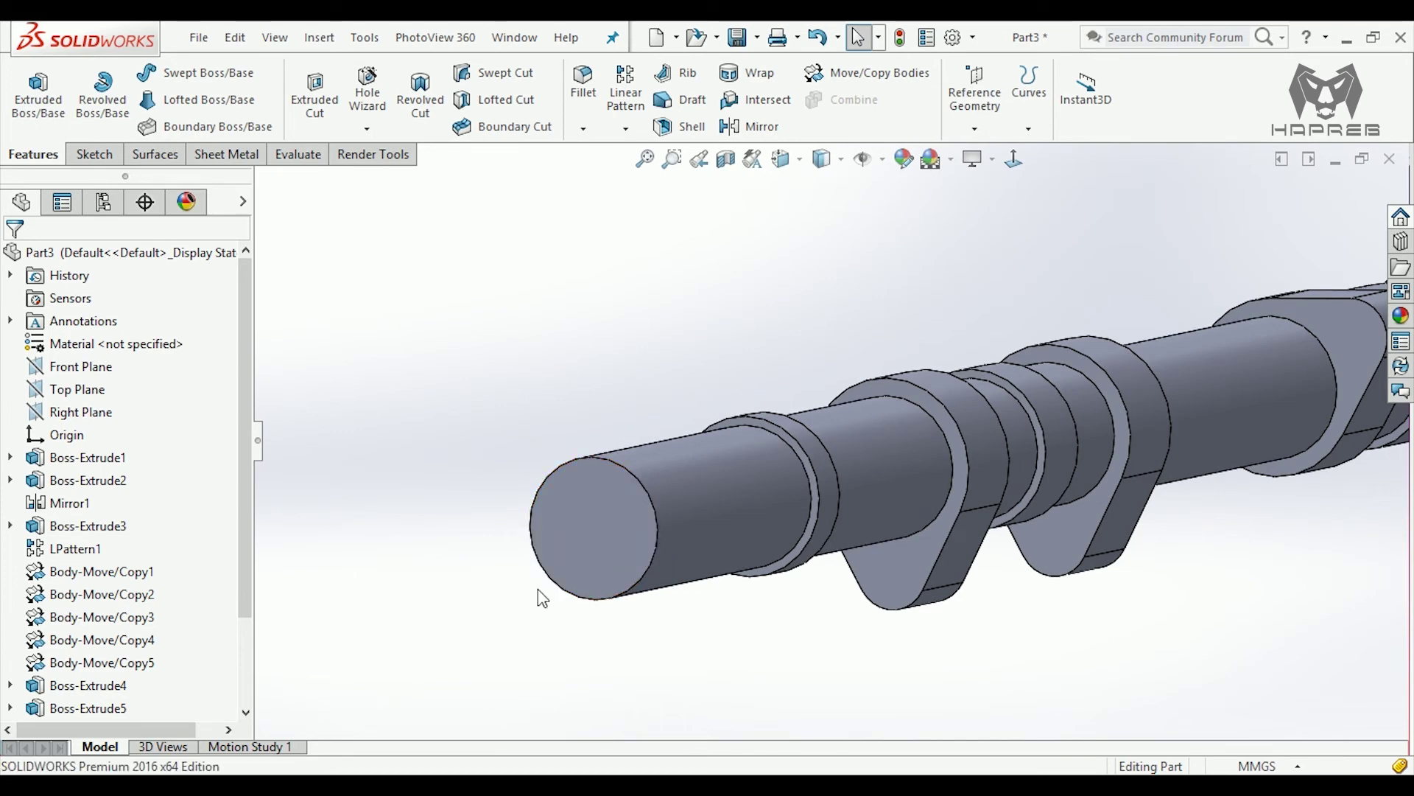
pyautogui.click(571, 560)
# - Sketch two concentric circles centred on the shaft's end face
pyautogui.click(635, 508)
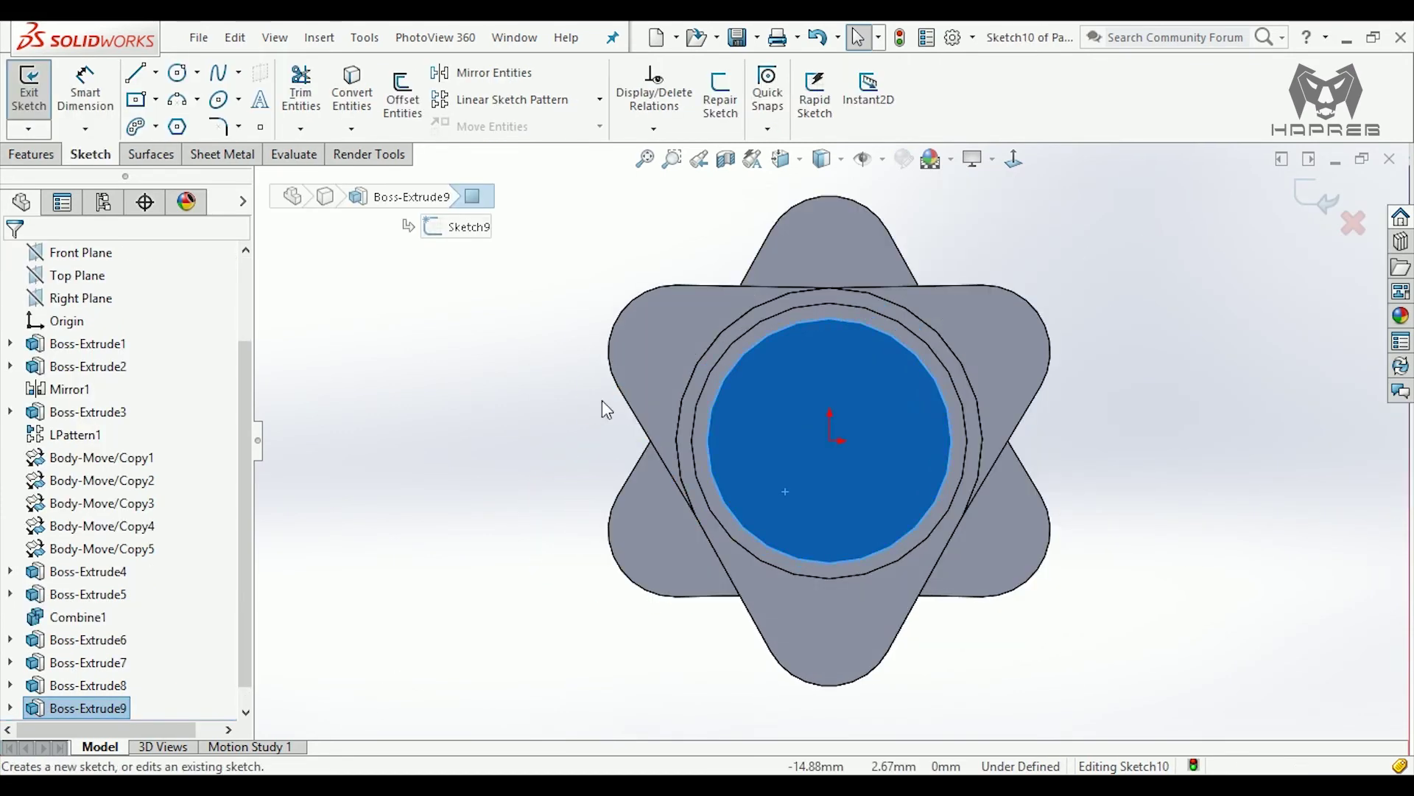
pyautogui.click(604, 408)
pyautogui.click(198, 80)
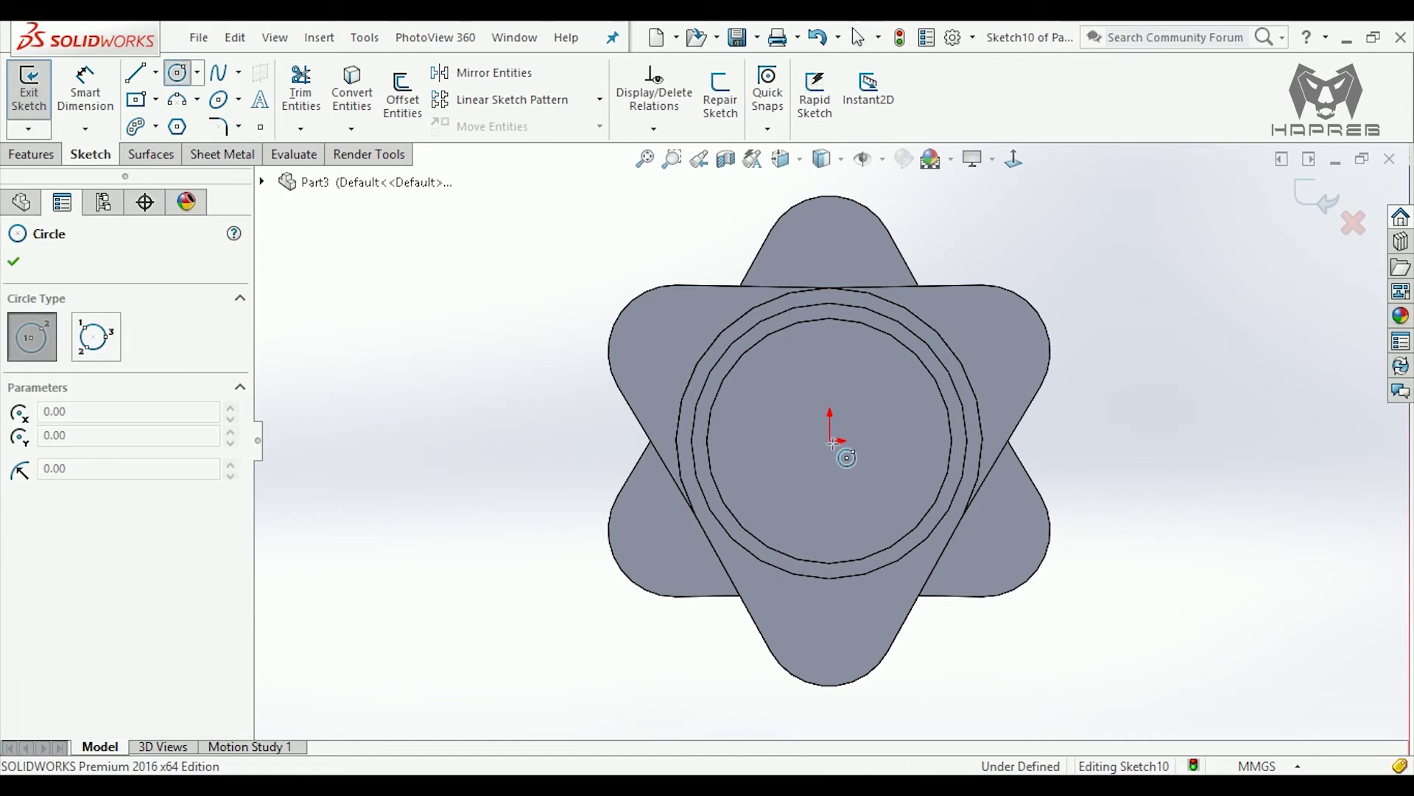
pyautogui.moveTo(833, 444)
pyautogui.mouseDown()
pyautogui.moveTo(859, 481)
pyautogui.moveTo(1029, 242)
pyautogui.mouseUp()
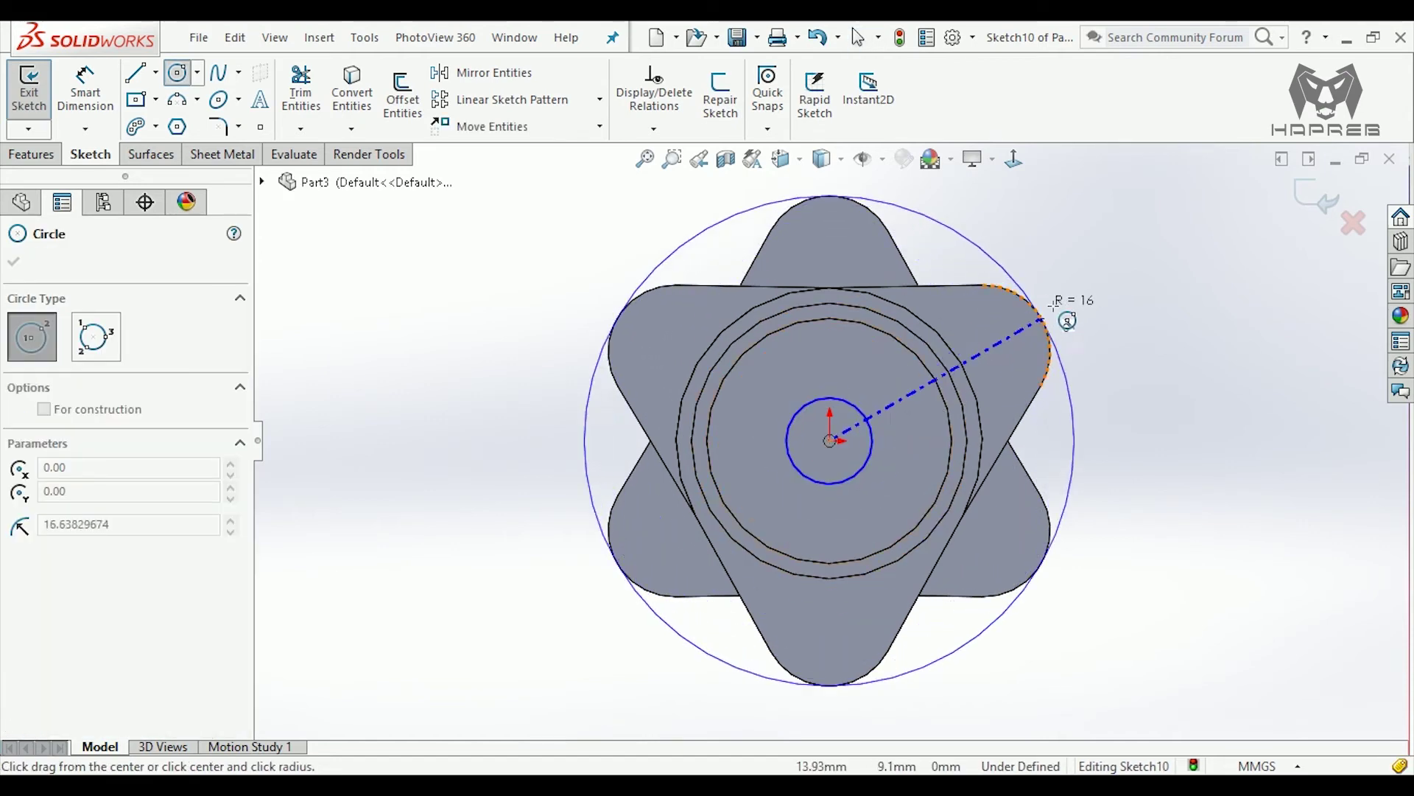
pyautogui.press('Escape')
pyautogui.press('f')
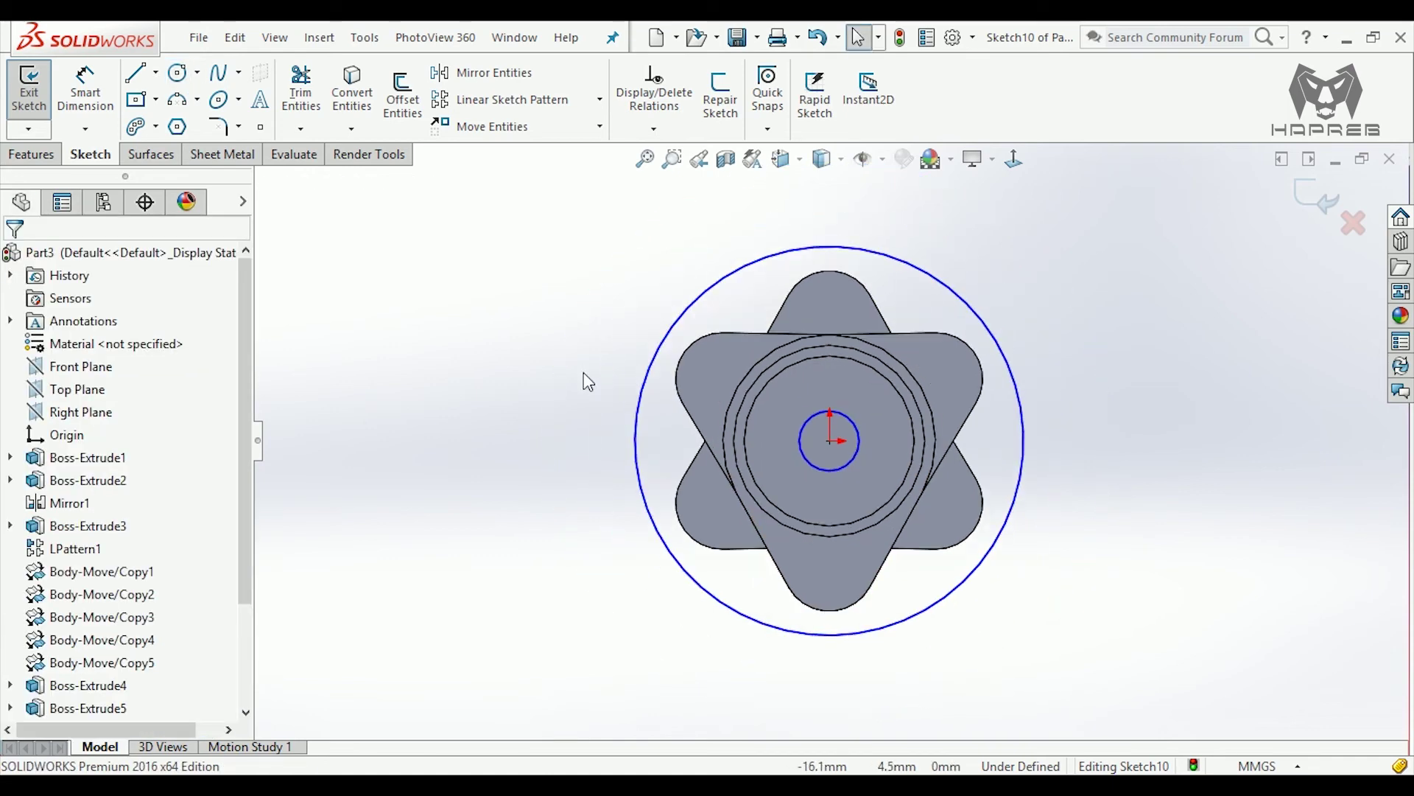
# - Dimension the inner circle Ø5 and the outer circle Ø50
pyautogui.click(109, 106)
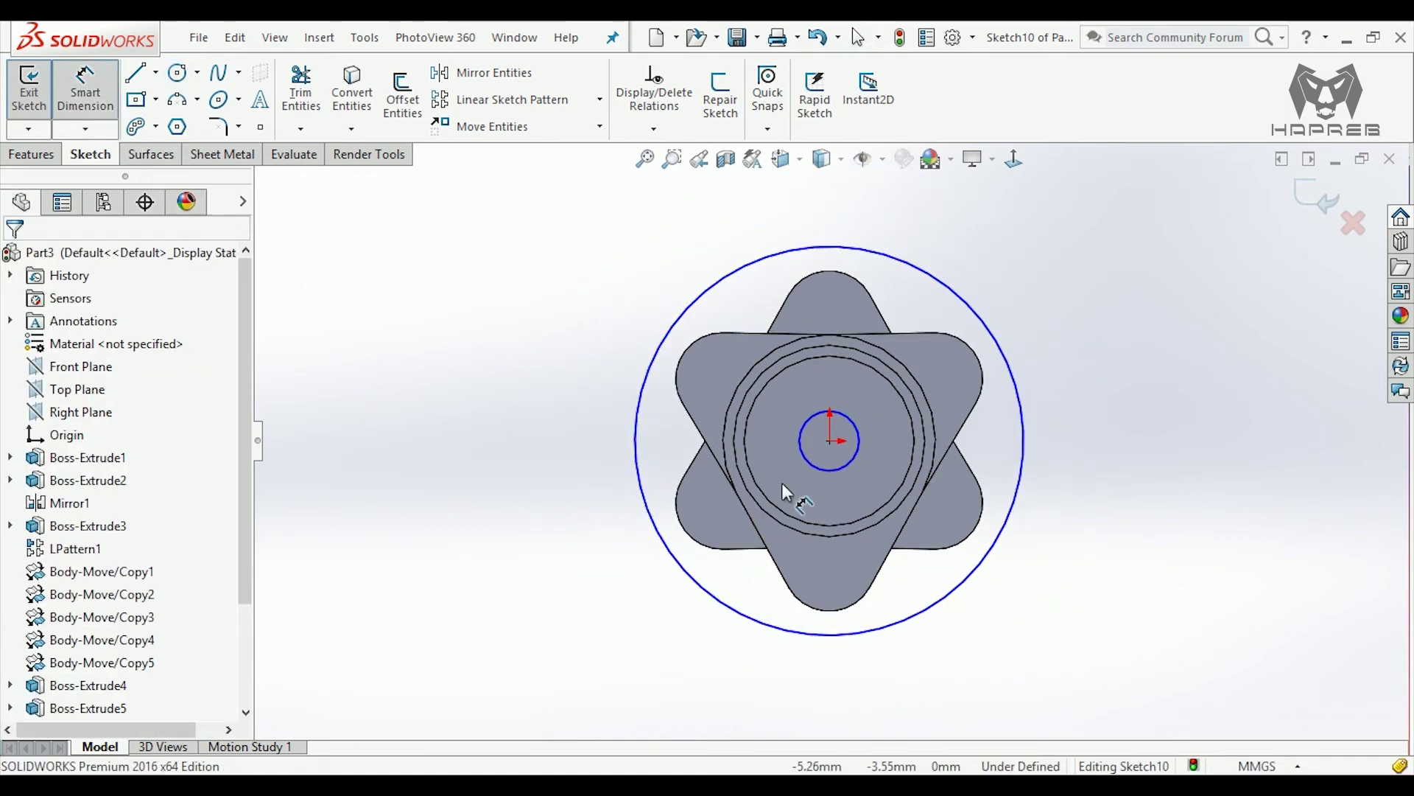
pyautogui.click(826, 477)
pyautogui.click(527, 434)
pyautogui.press('Return')
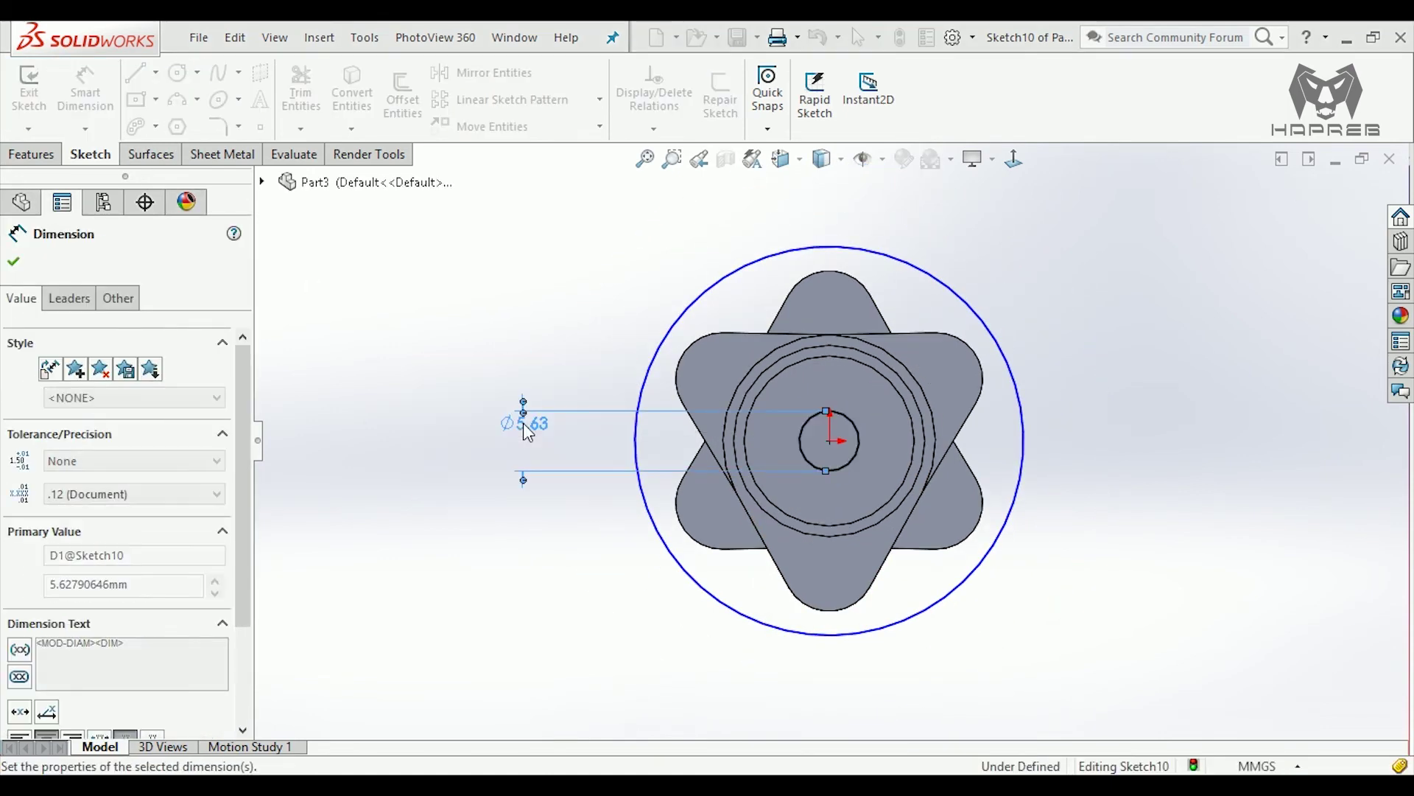
pyautogui.write('5')
pyautogui.press('Return')
pyautogui.click(652, 369)
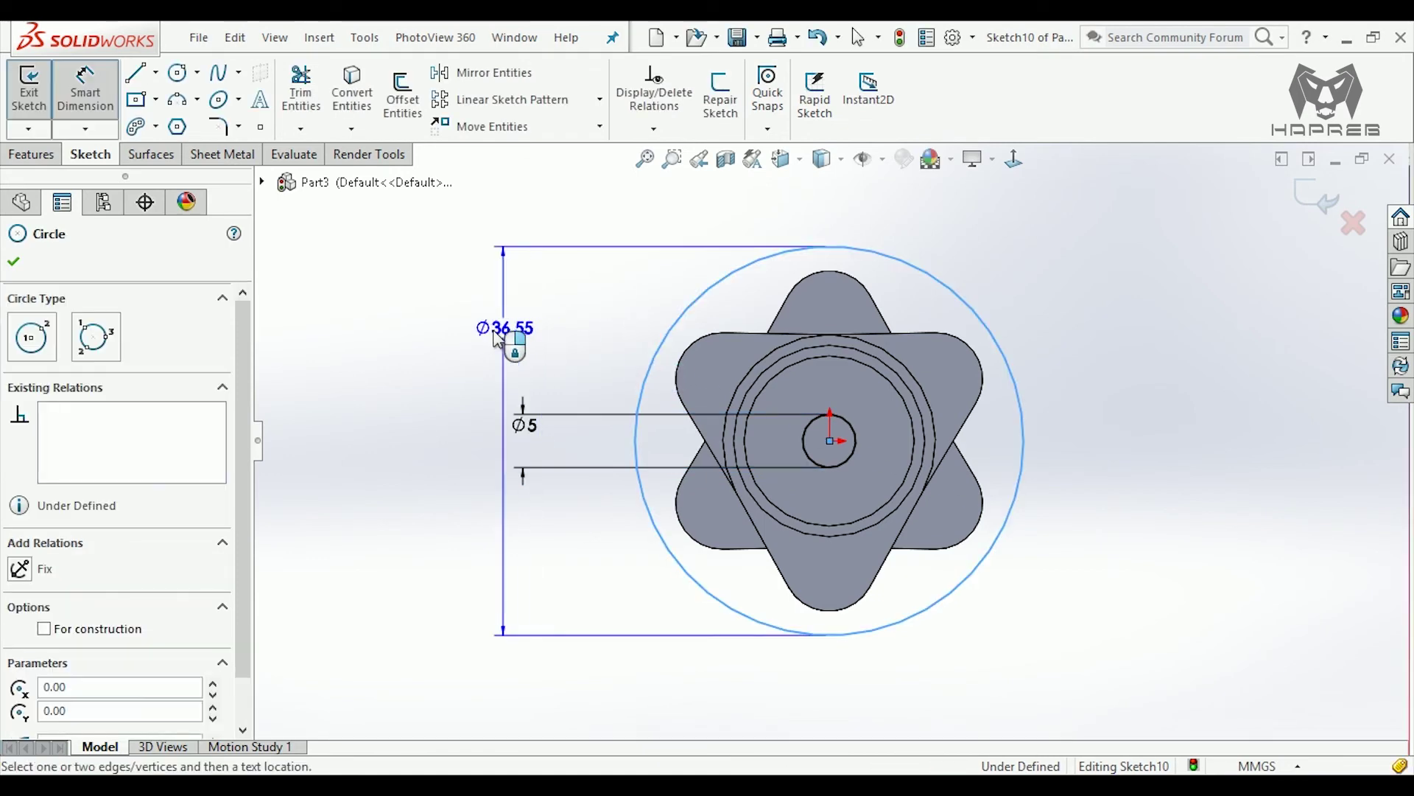
pyautogui.click(497, 338)
pyautogui.write('50')
pyautogui.press('Return')
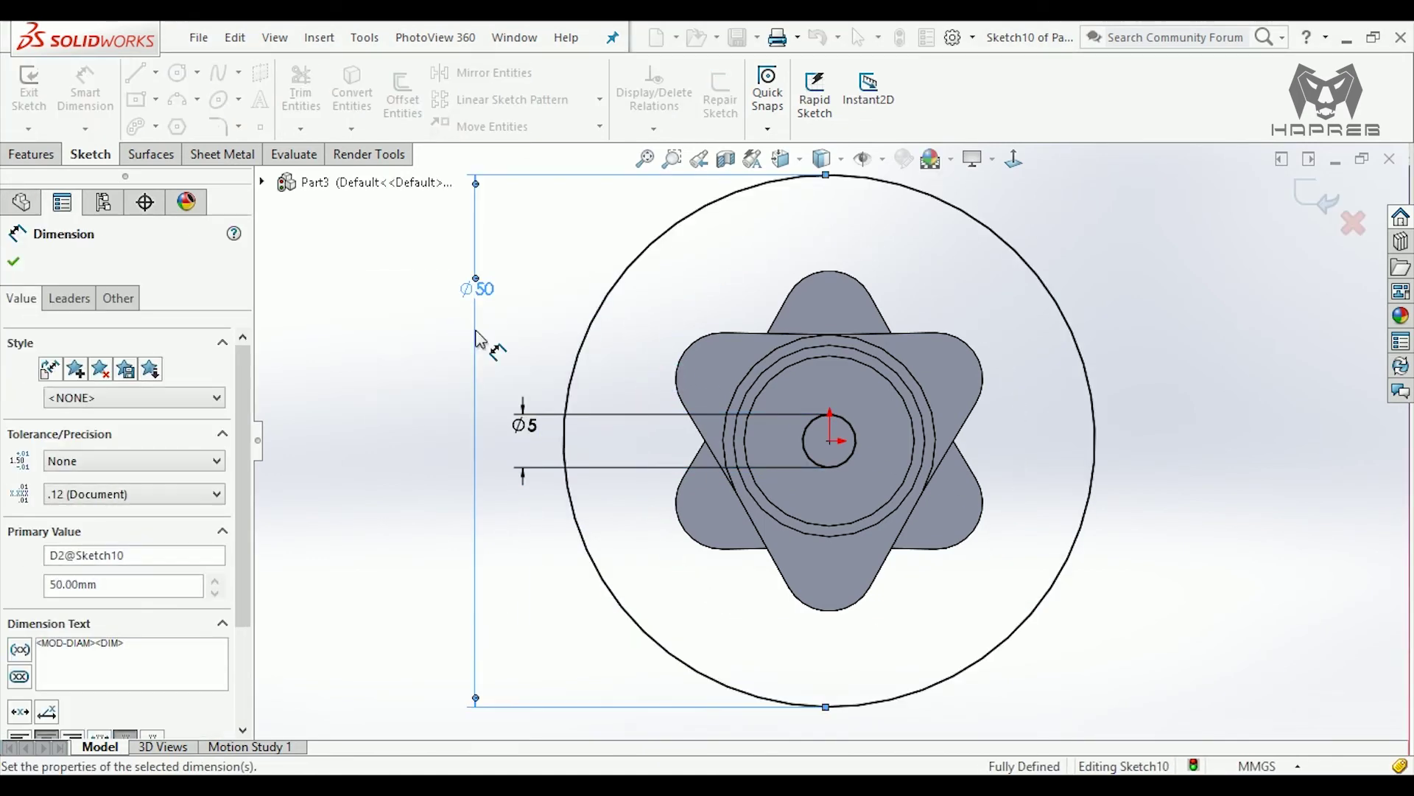
pyautogui.click(15, 262)
# - Extrude the flange sketch 10 mm thick
pyautogui.click(31, 154)
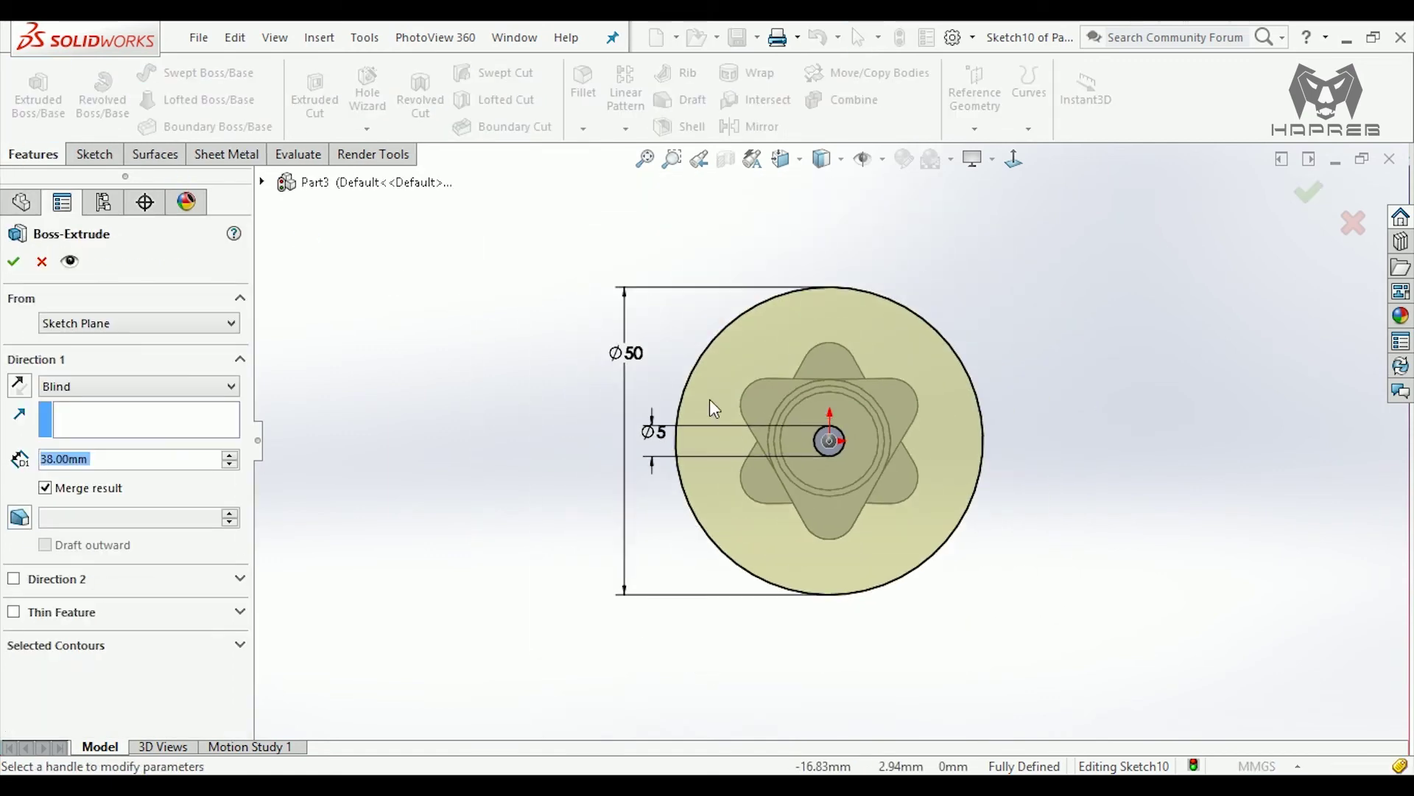
pyautogui.scroll(2, 641, 562)
pyautogui.scroll(-4, 388, 493)
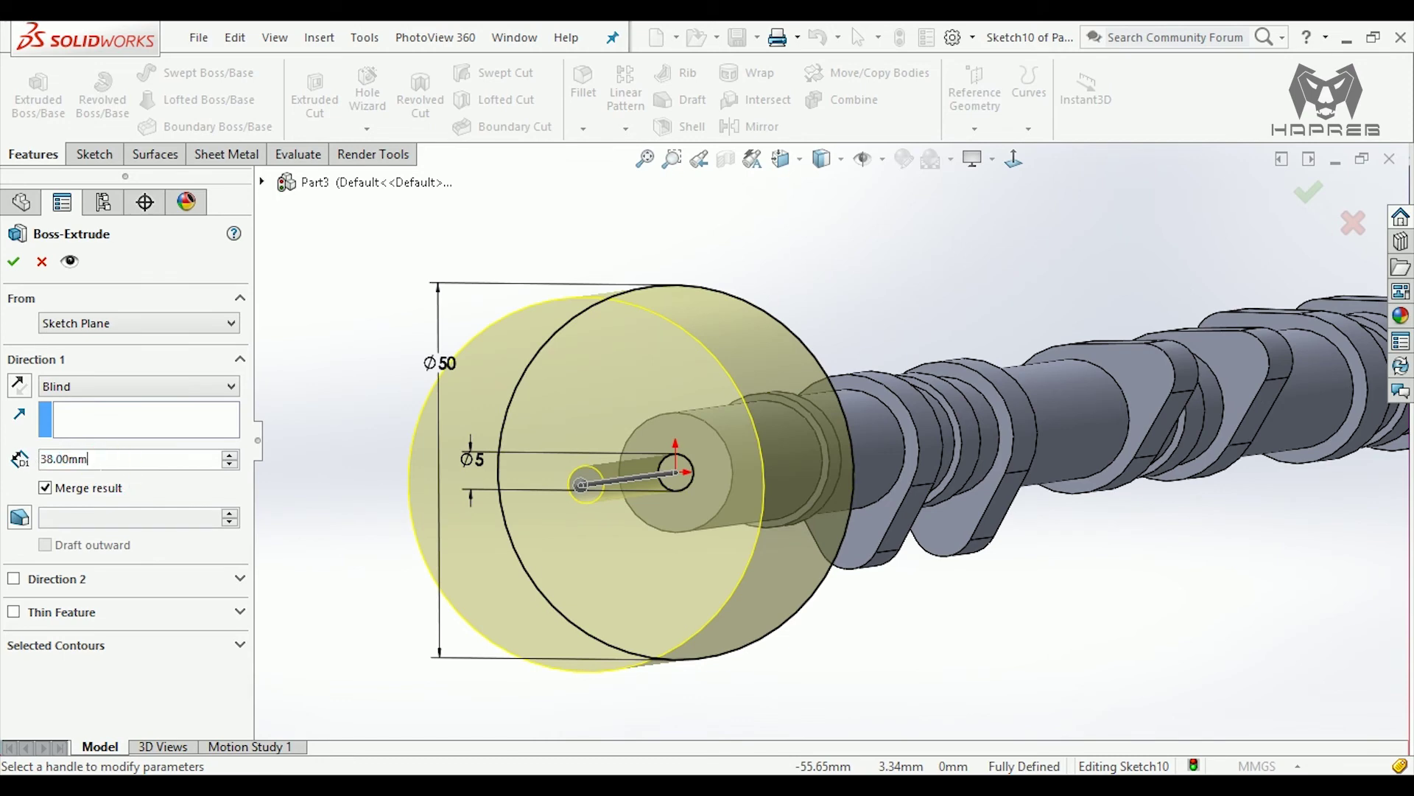
pyautogui.write('10')
pyautogui.press('Return')
pyautogui.click(13, 262)
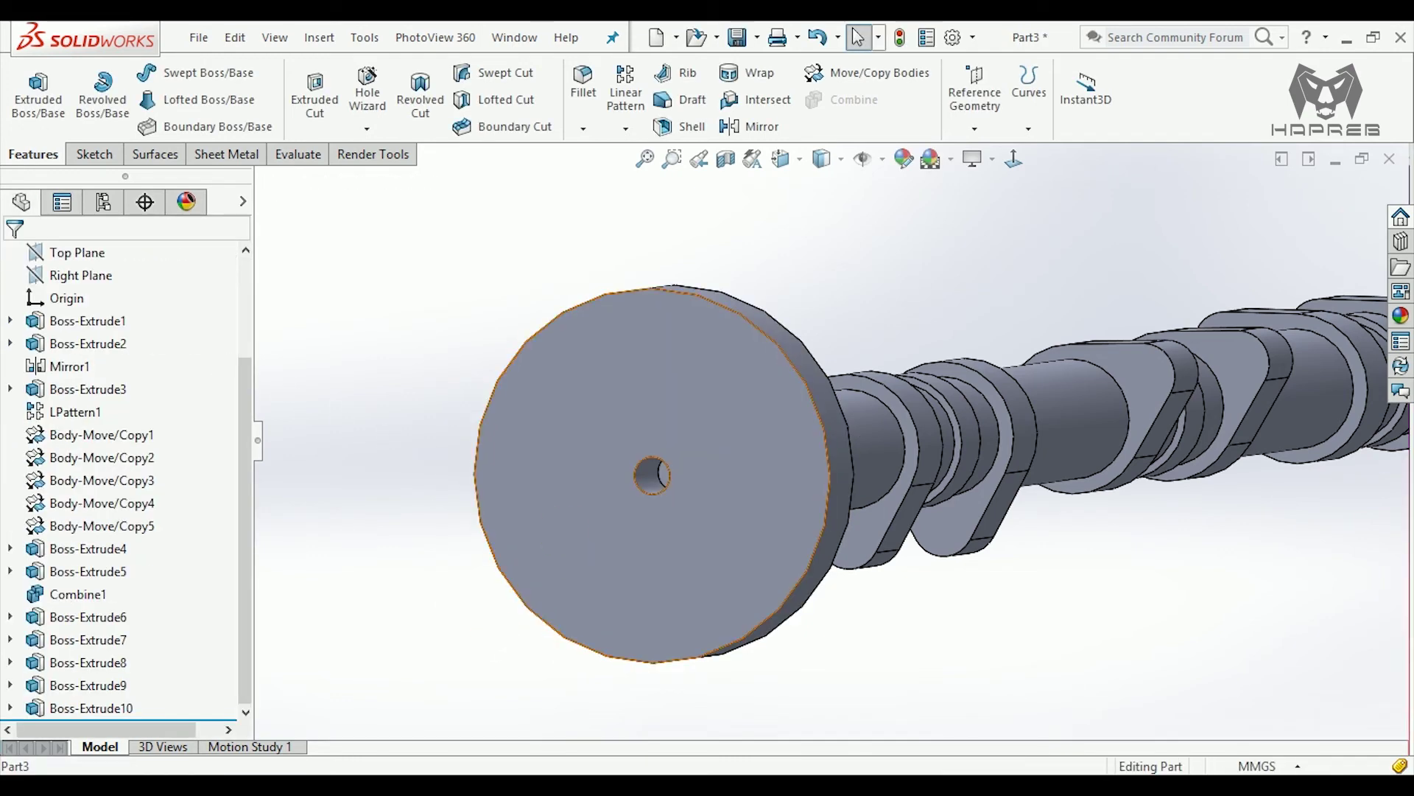
pyautogui.click(640, 515)
# - Sketch a Ø30 circle centred on the flange face and make it construction geometry
pyautogui.click(659, 483)
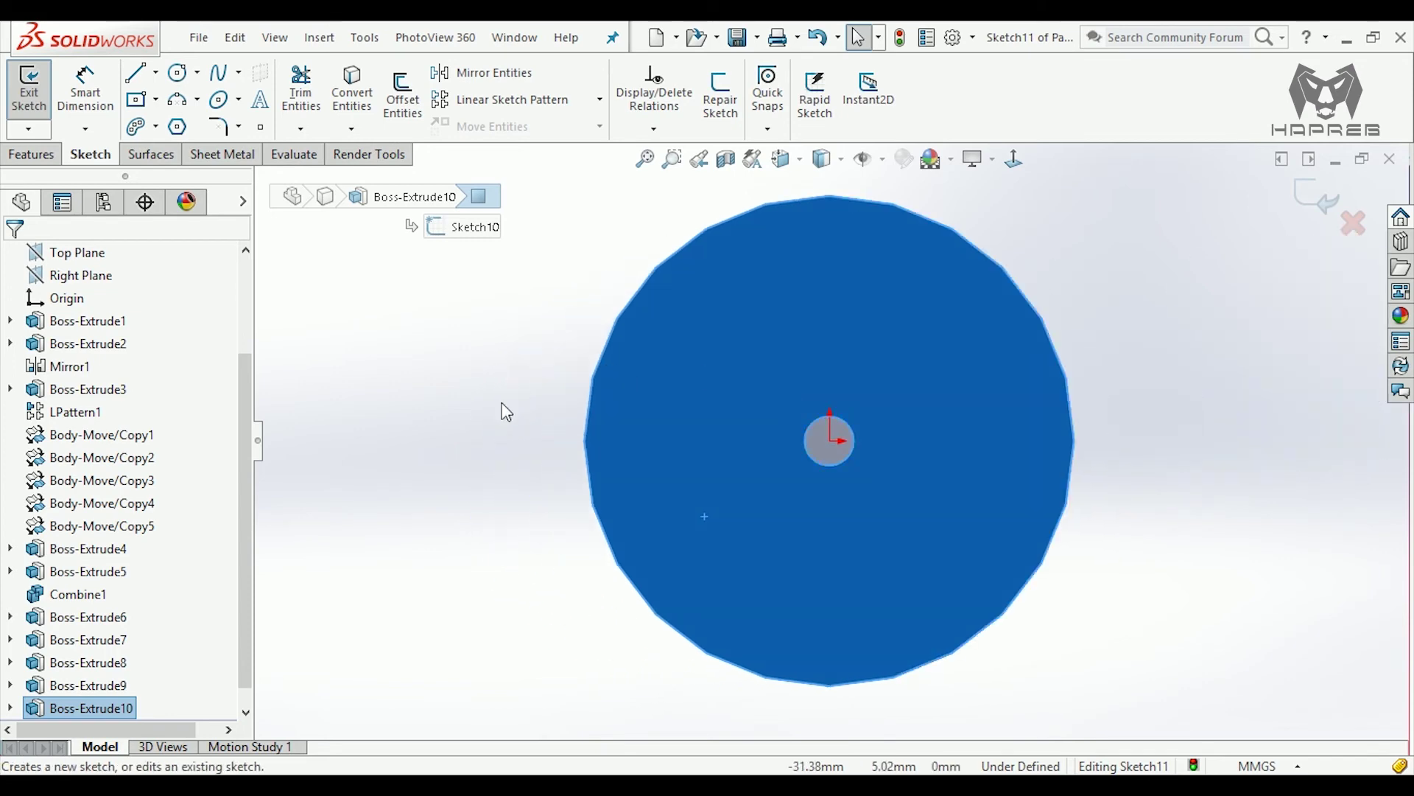
pyautogui.click(178, 72)
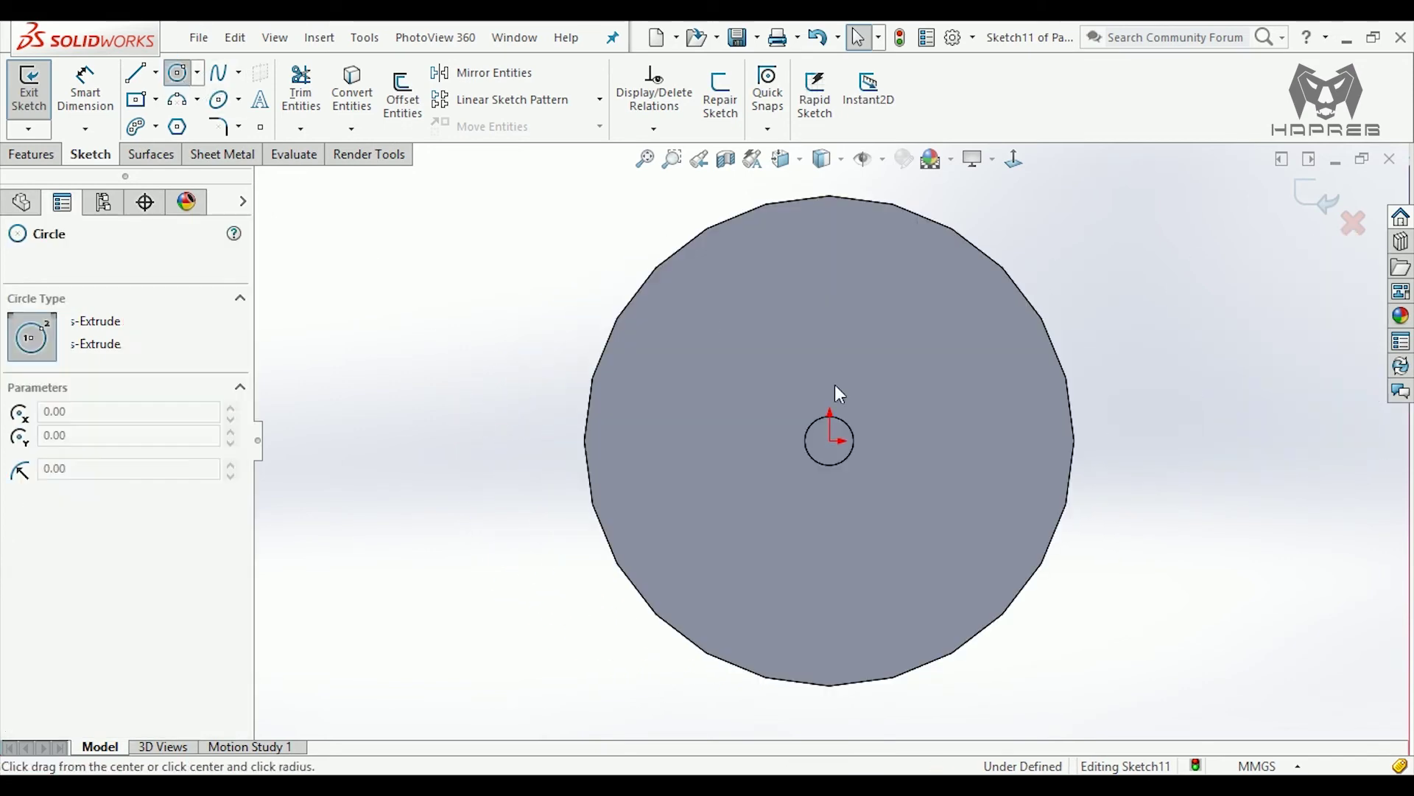
pyautogui.click(830, 440)
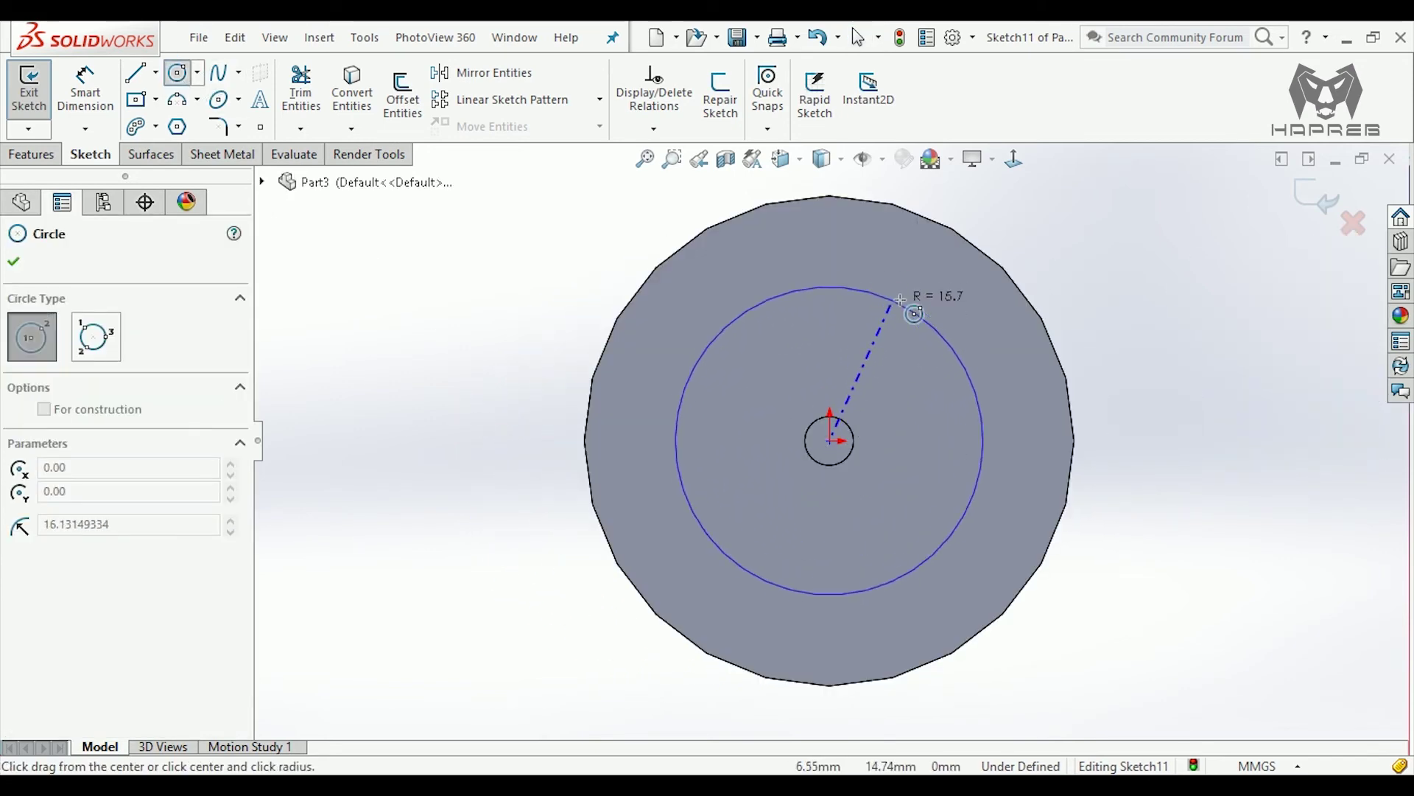
pyautogui.click(891, 293)
pyautogui.press('Escape')
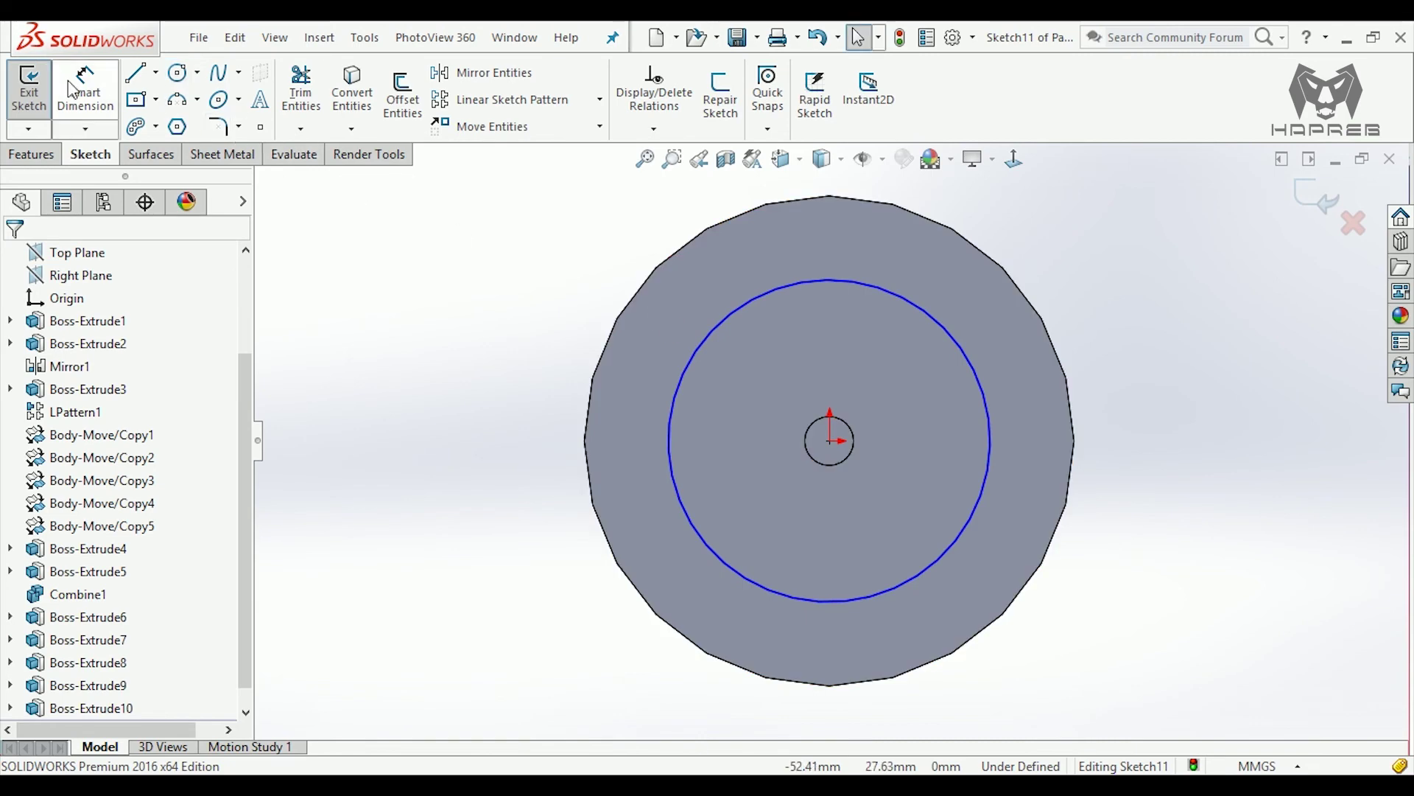
pyautogui.click(73, 89)
pyautogui.click(679, 421)
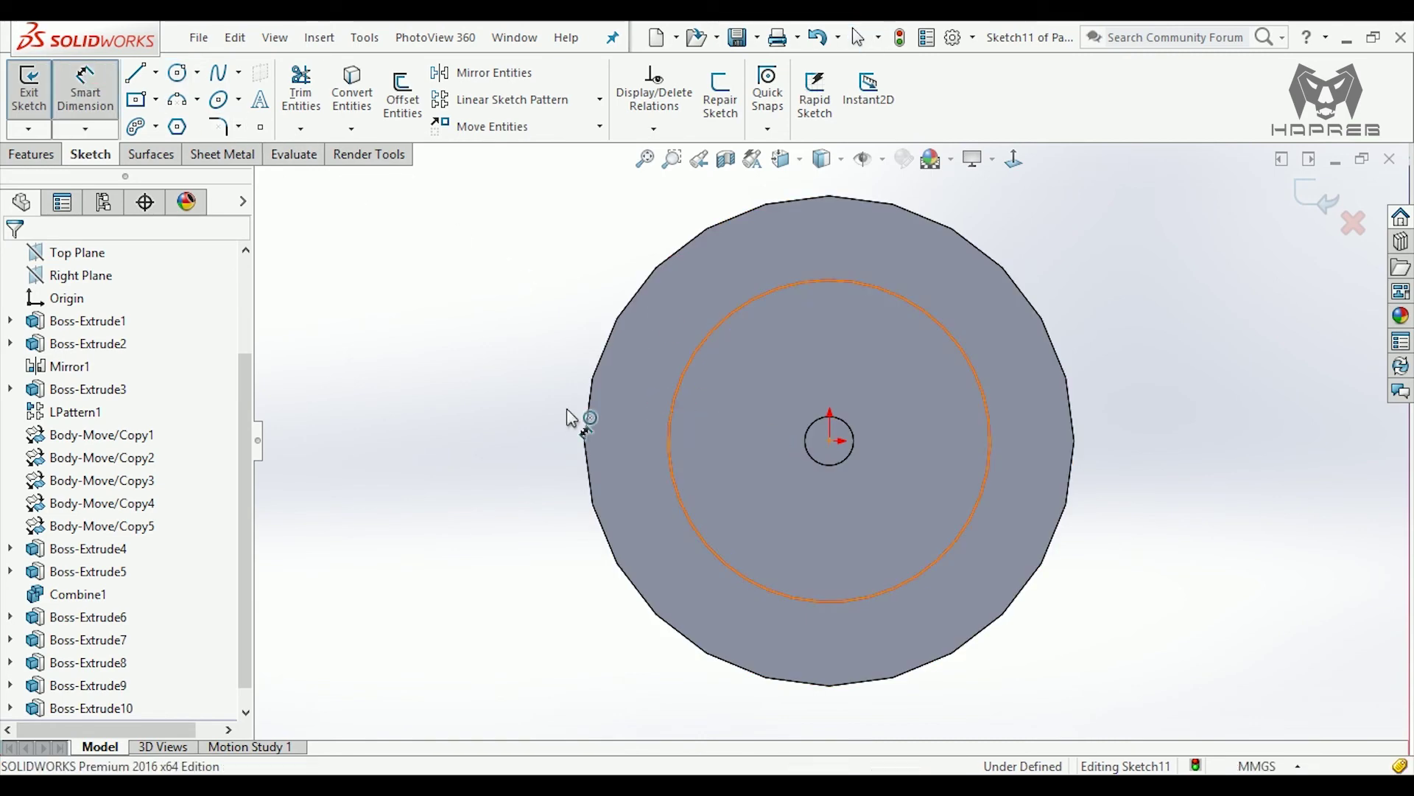
pyautogui.click(475, 424)
pyautogui.write('30')
pyautogui.press('Return')
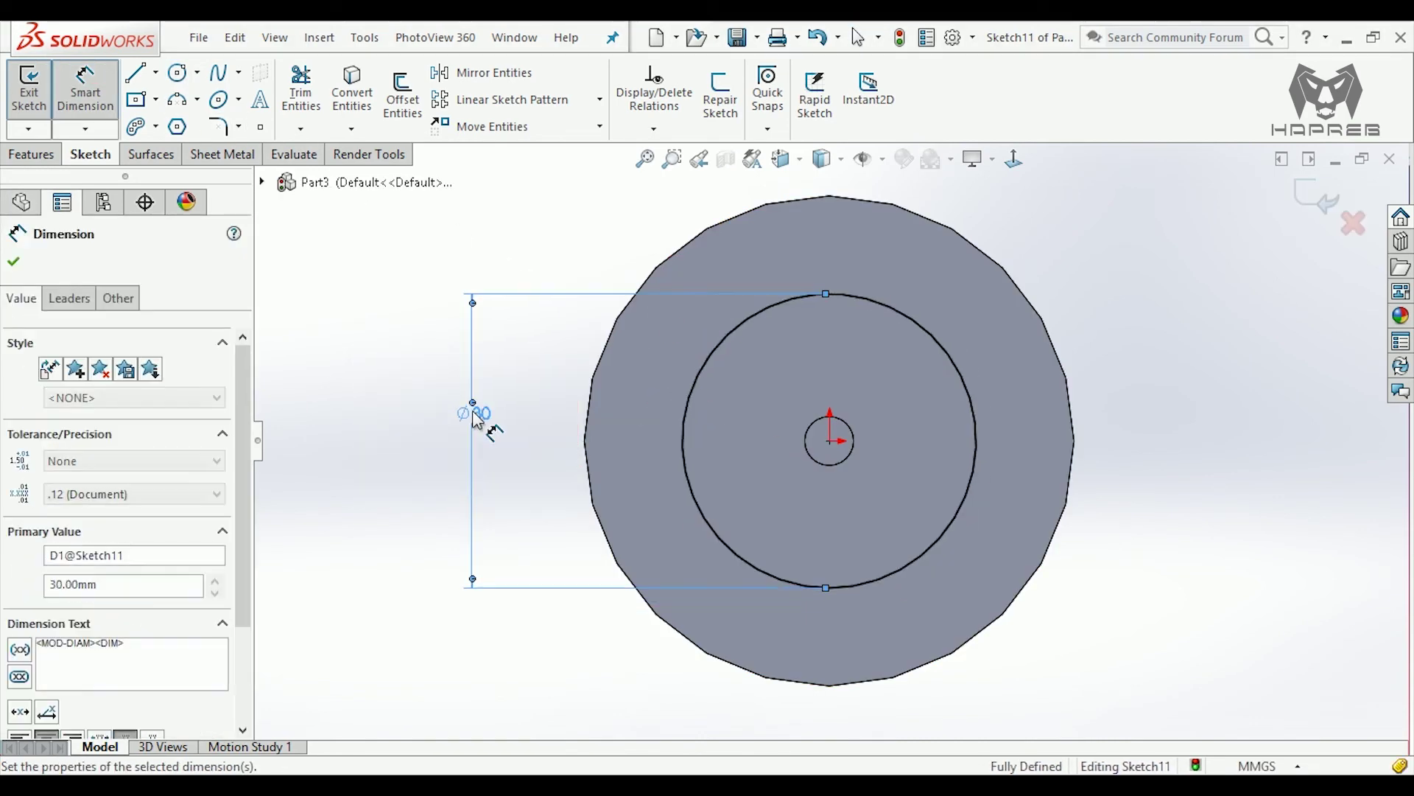
pyautogui.press('Escape')
pyautogui.click(682, 417)
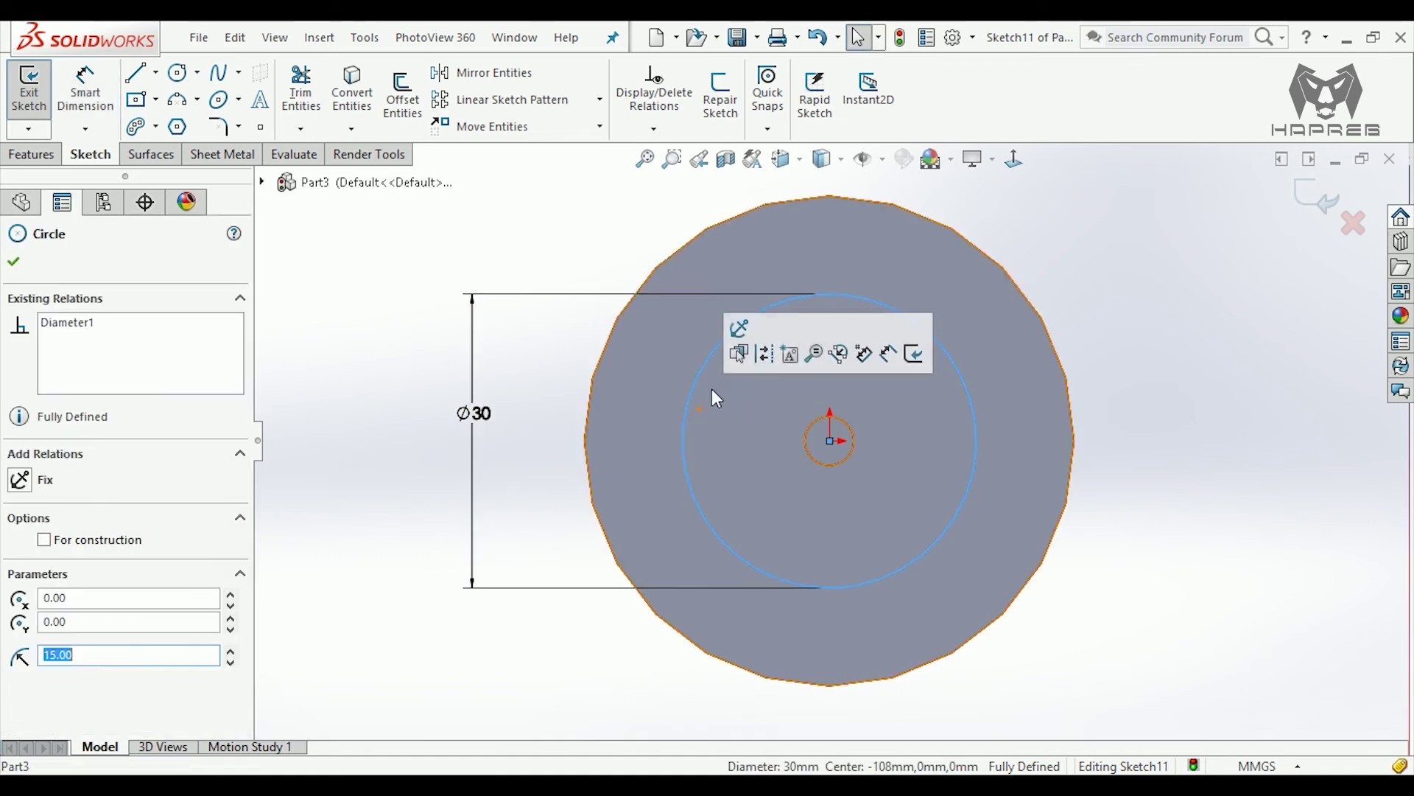
pyautogui.click(523, 286)
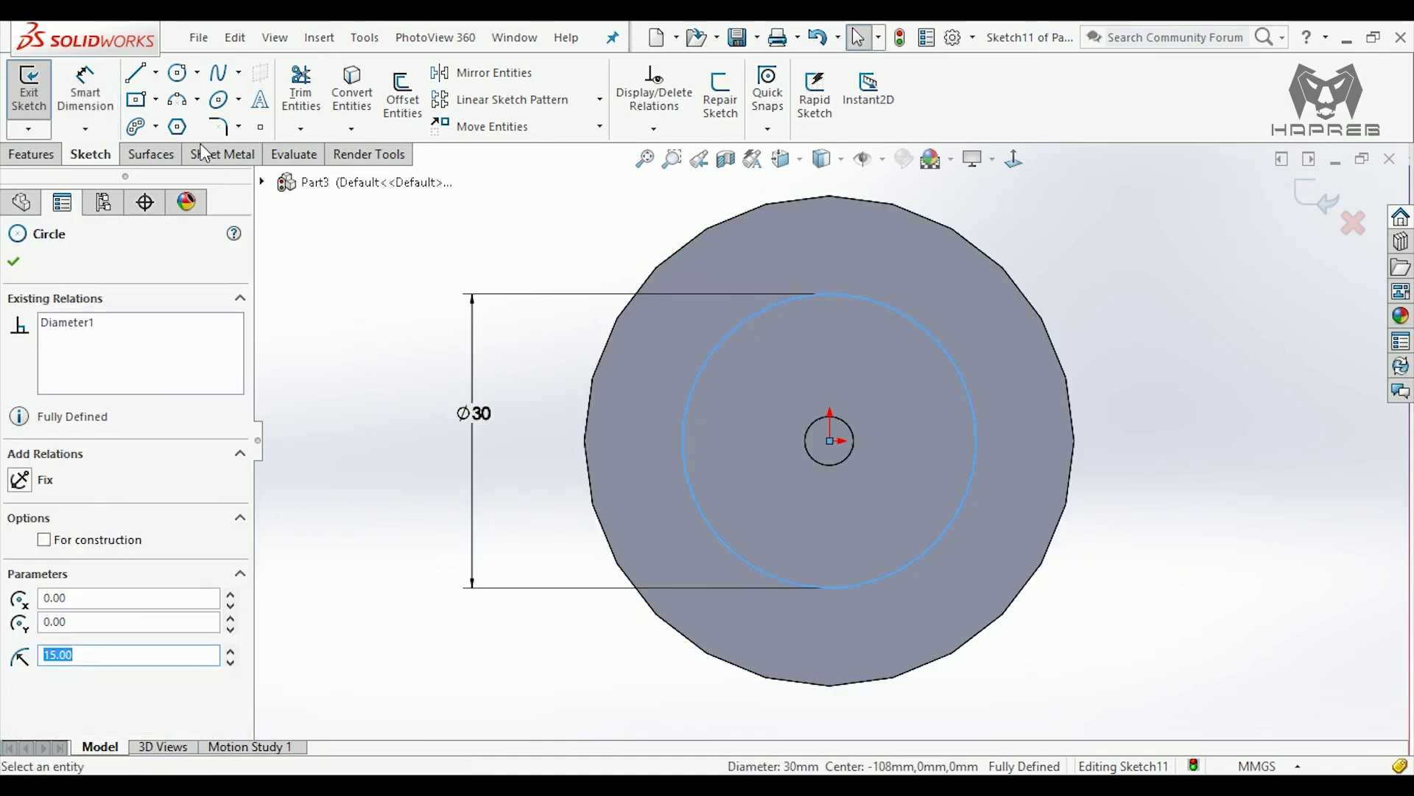
# - Draw a small bolt-hole circle centred on the construction circle's top point
pyautogui.click(179, 77)
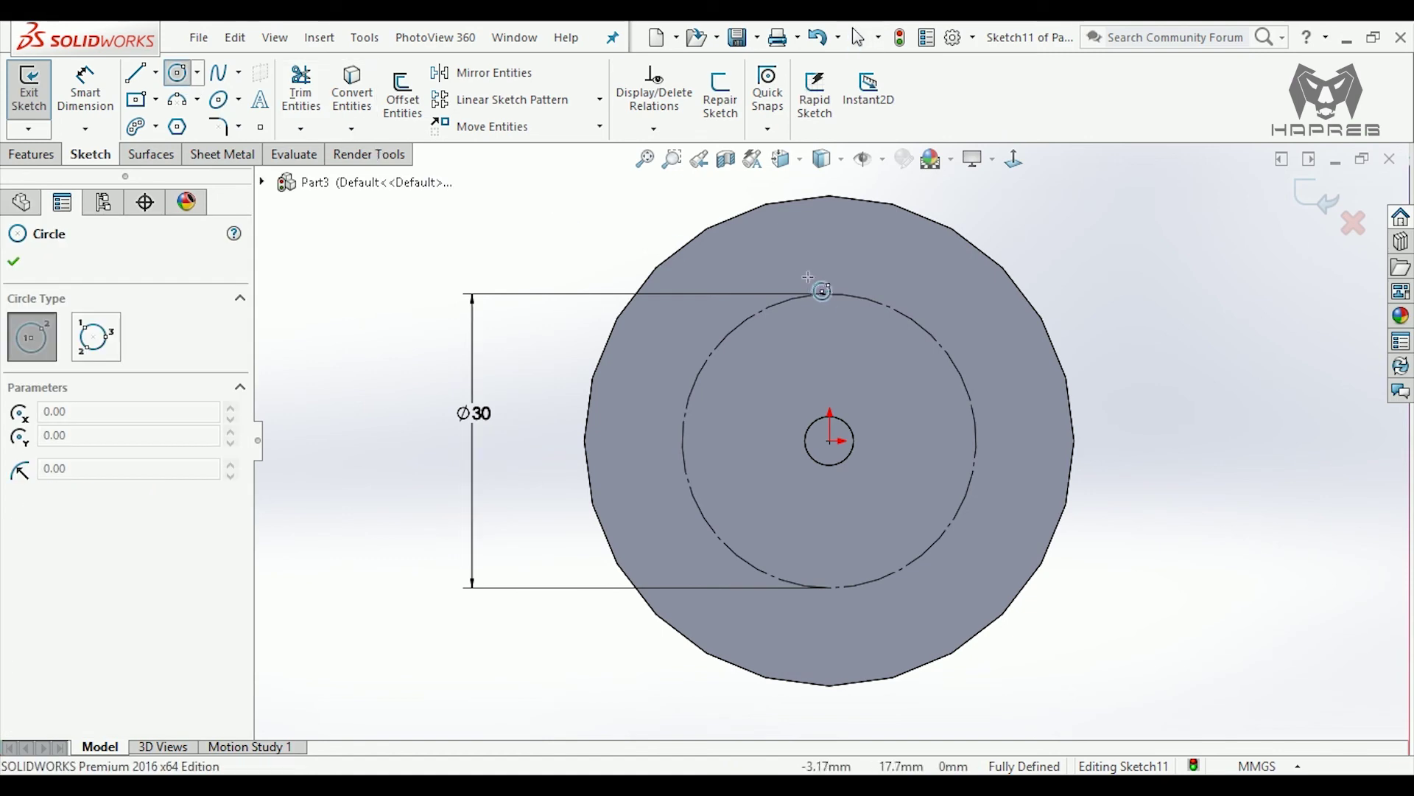
pyautogui.click(830, 294)
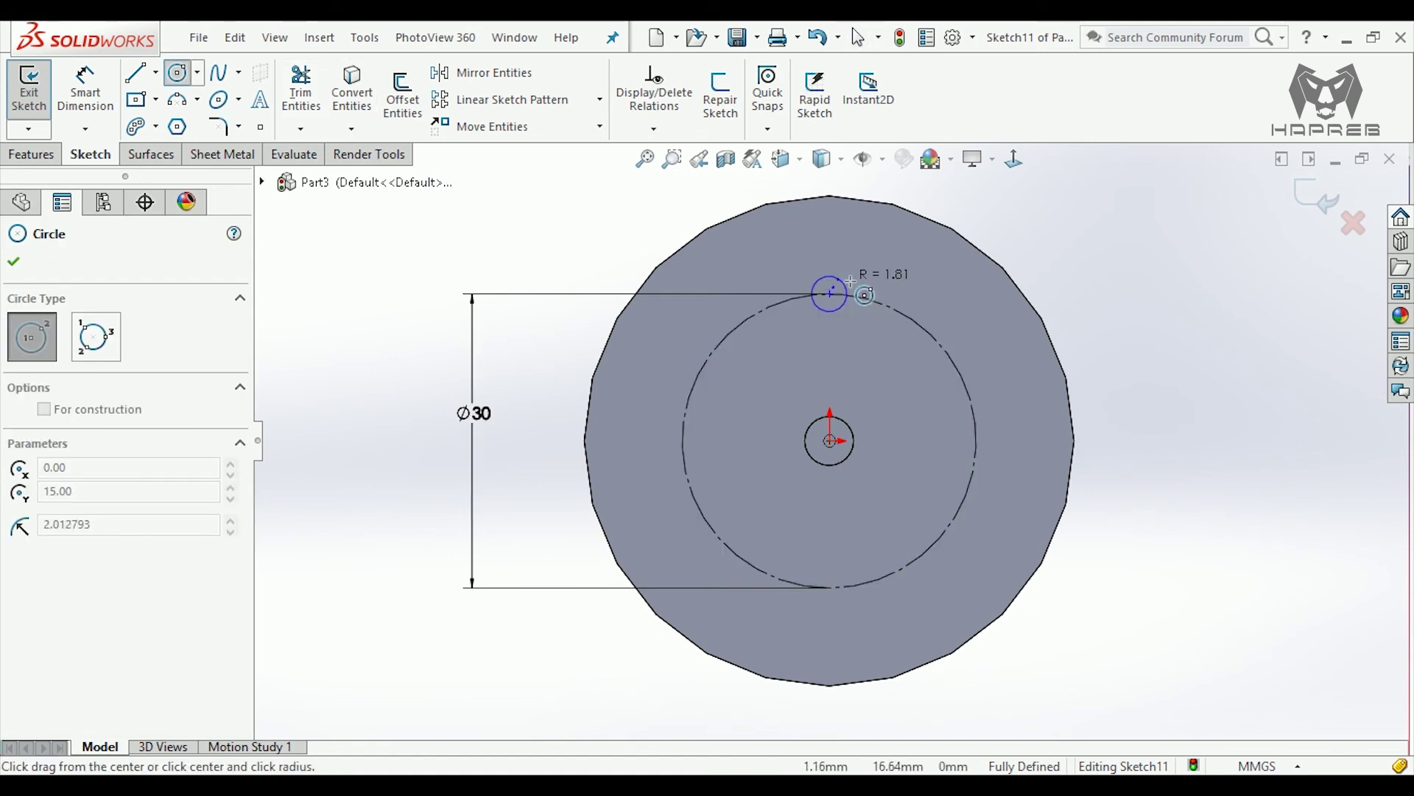
pyautogui.click(850, 321)
pyautogui.press('Escape')
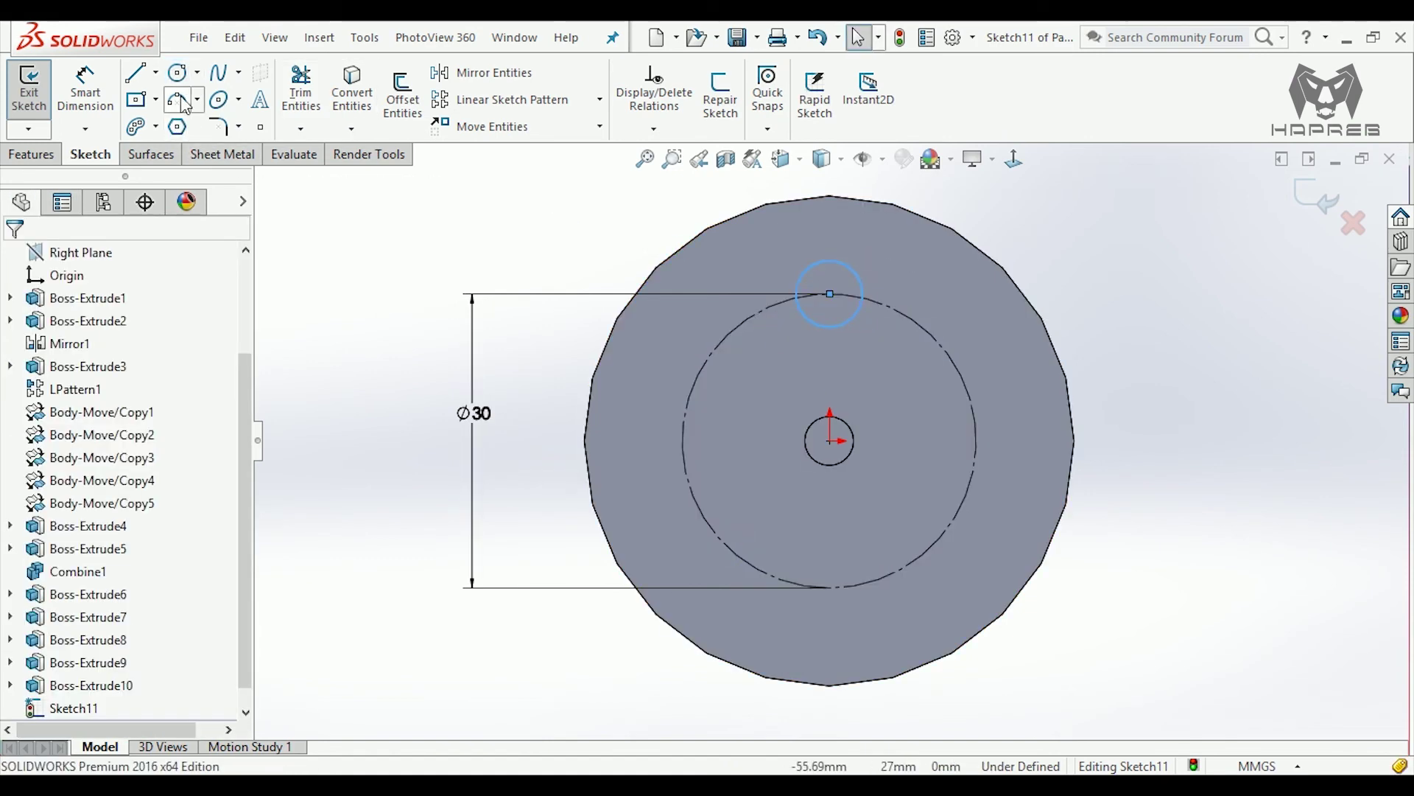
# - Draw a centre circle at the origin and dimension it Ø5
pyautogui.click(179, 74)
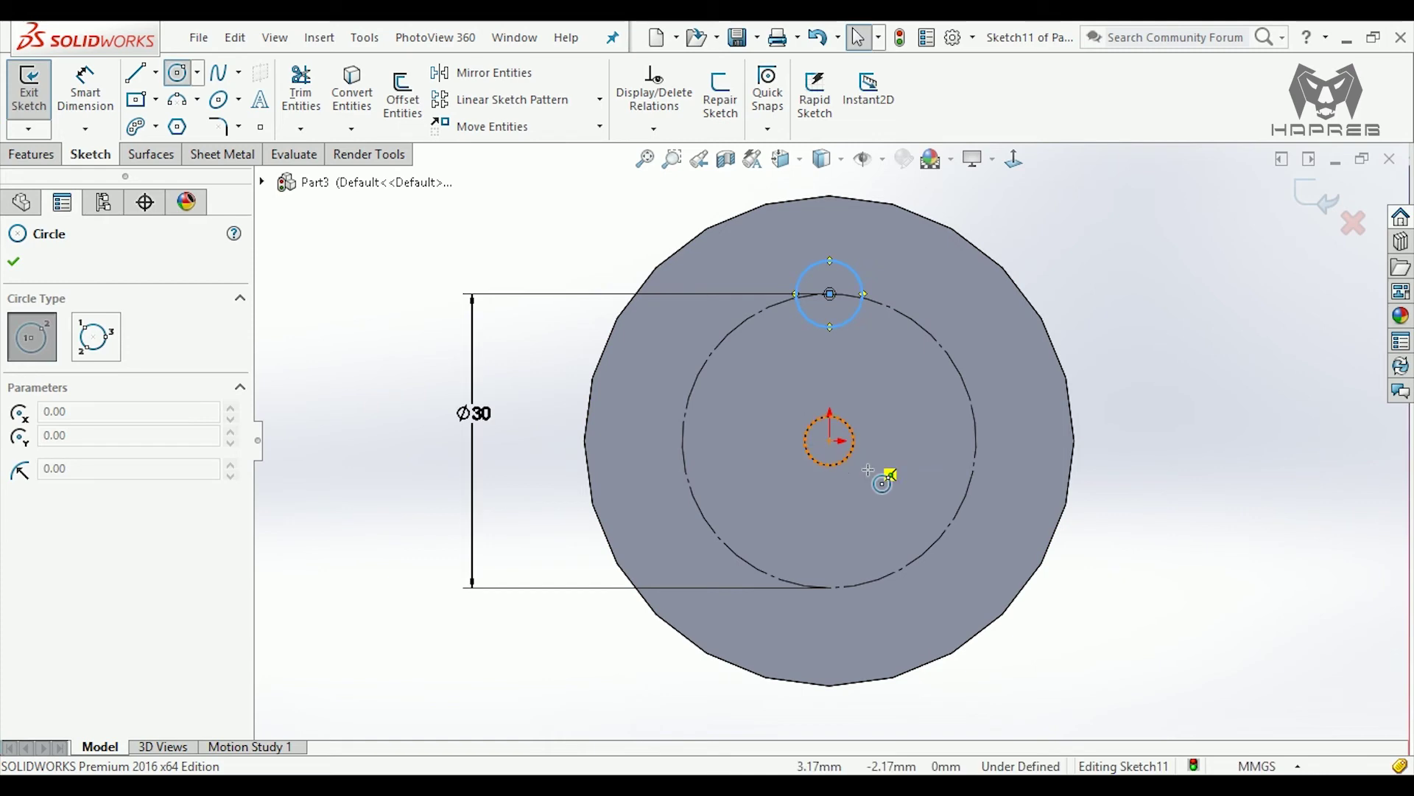
pyautogui.click(830, 441)
pyautogui.click(857, 435)
pyautogui.scroll(-3, 877, 432)
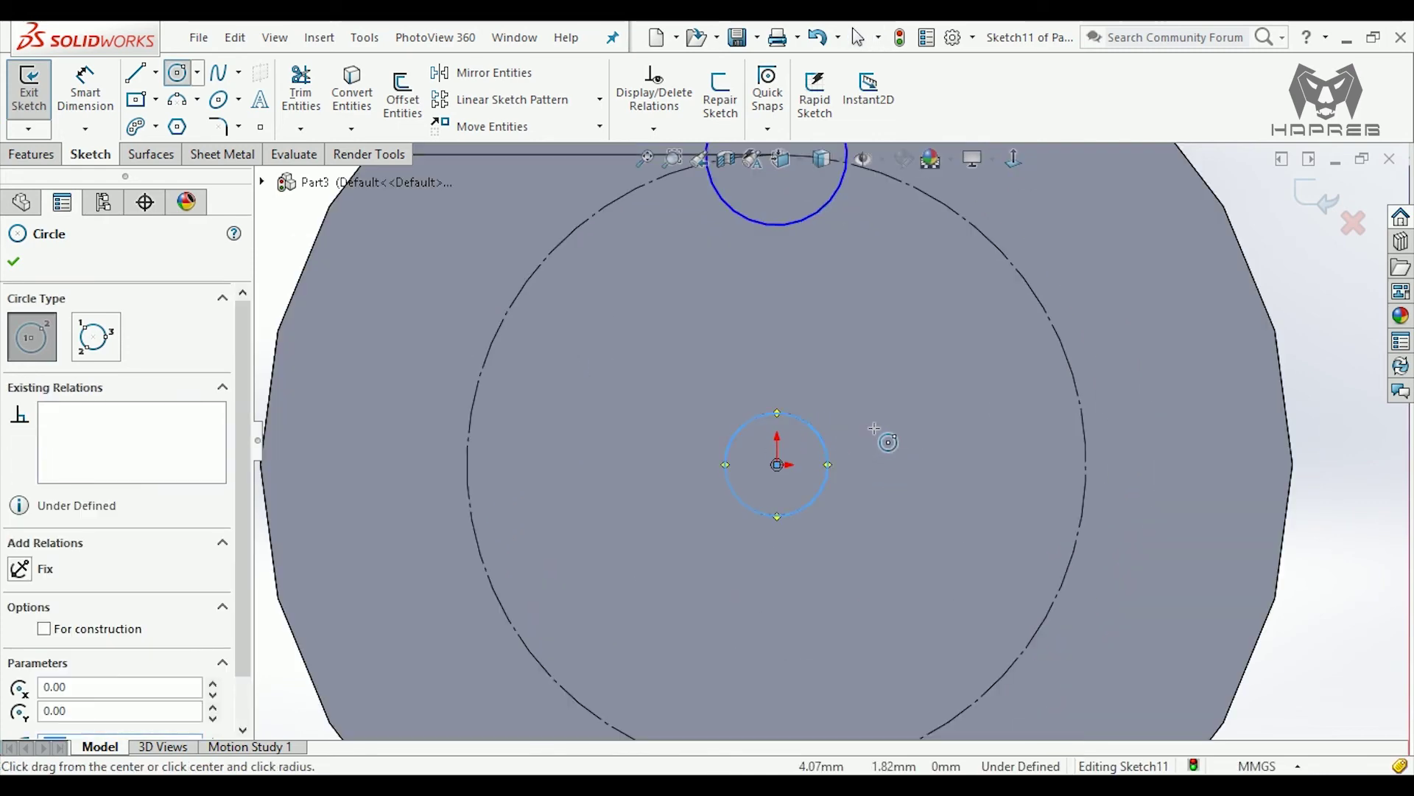
pyautogui.press('Escape')
pyautogui.scroll(2, 809, 367)
pyautogui.click(81, 110)
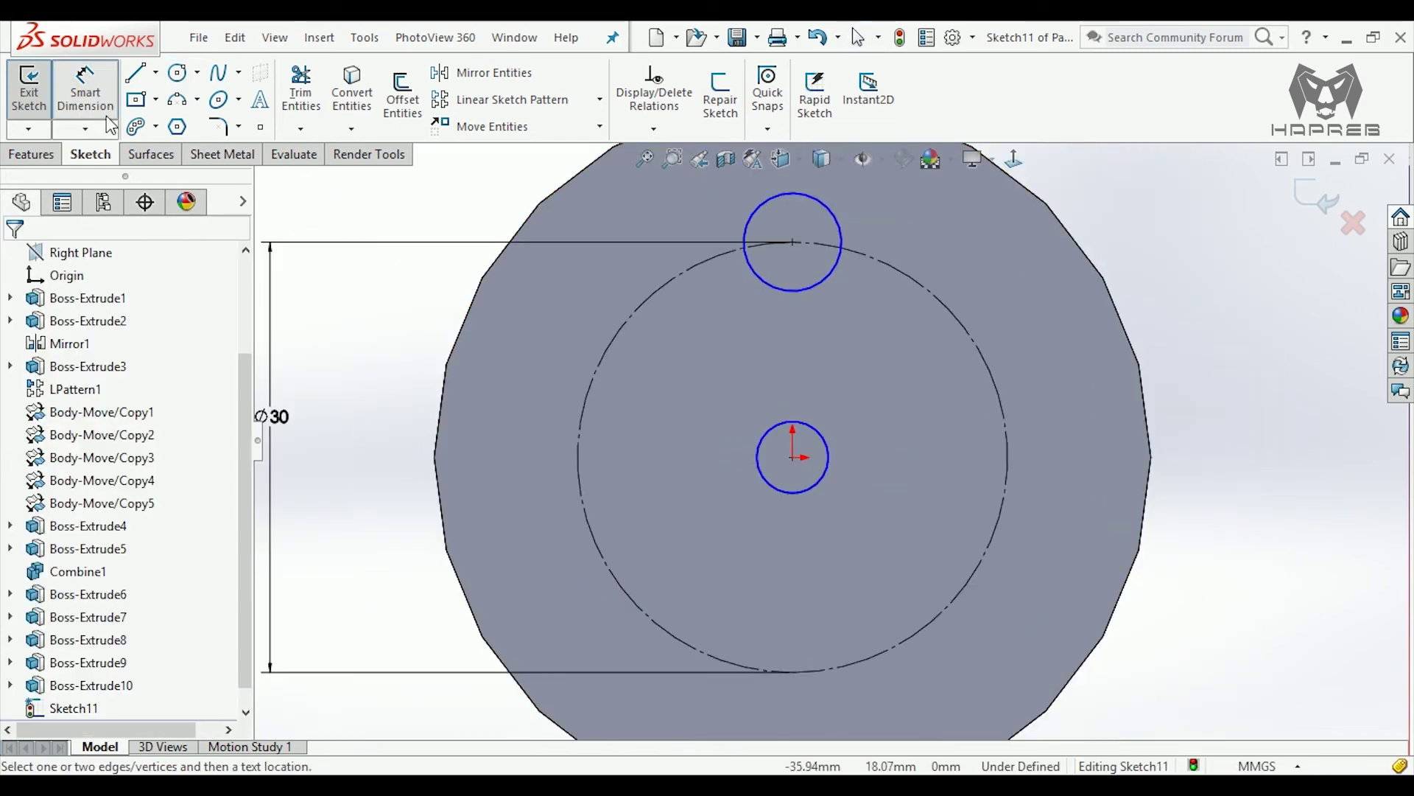
pyautogui.click(834, 466)
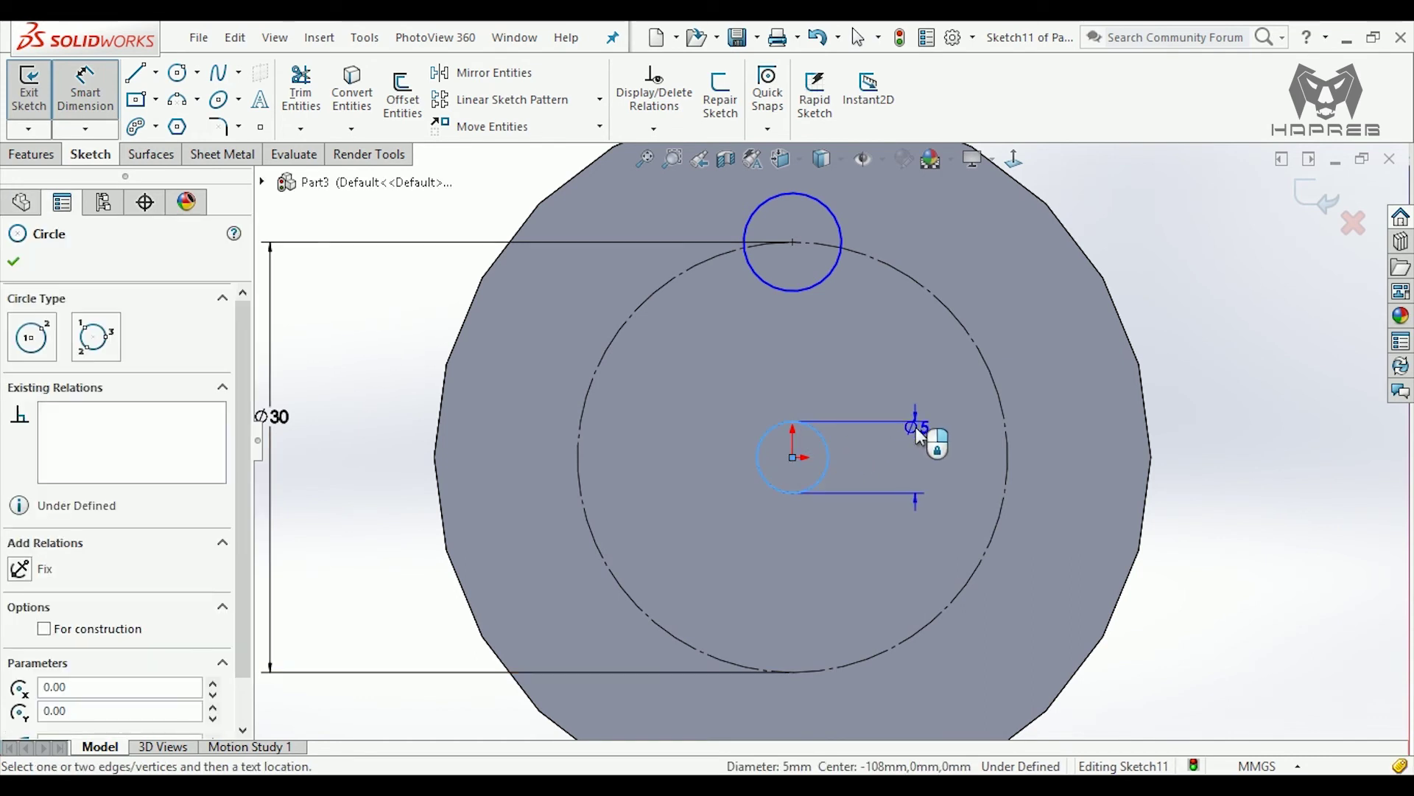
pyautogui.click(919, 436)
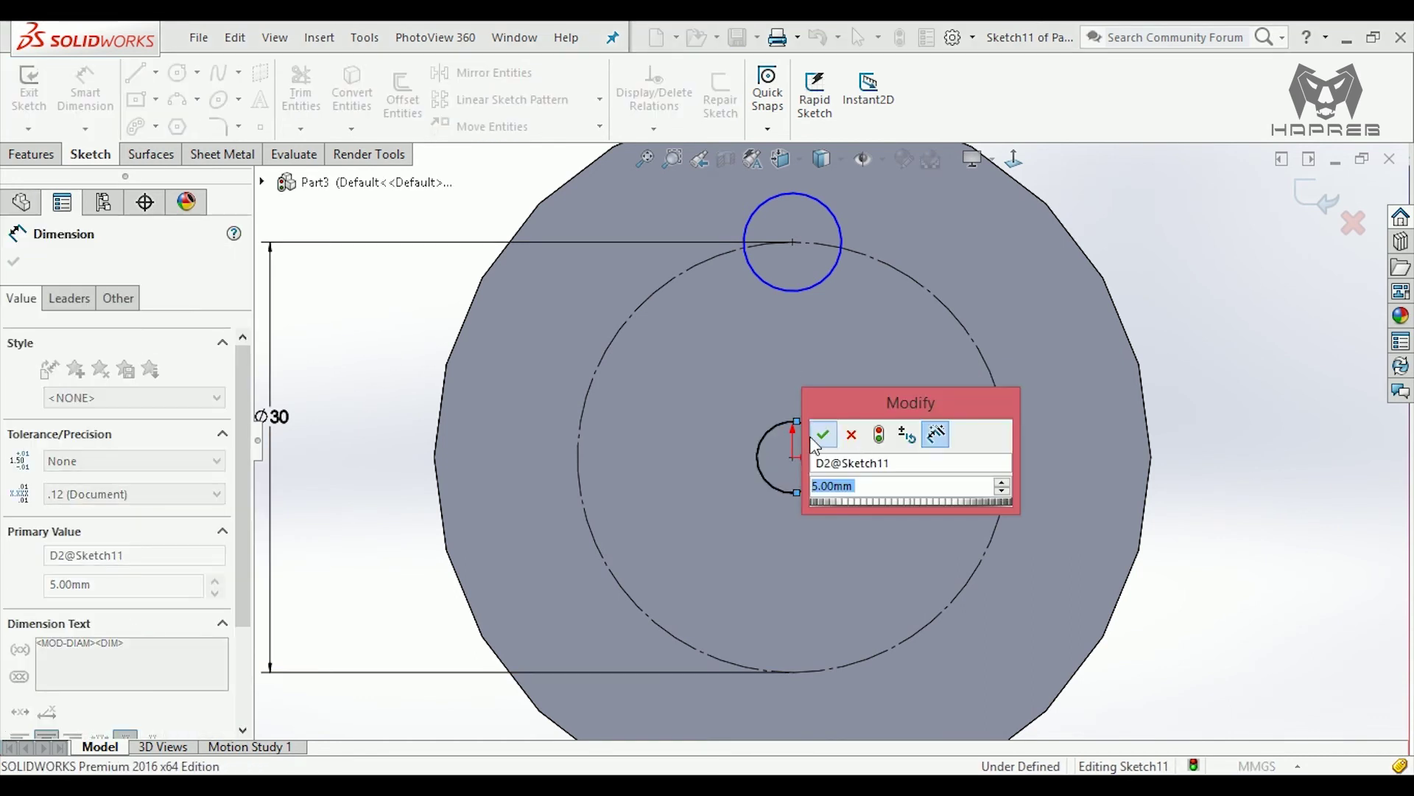
pyautogui.click(821, 436)
pyautogui.press('Escape')
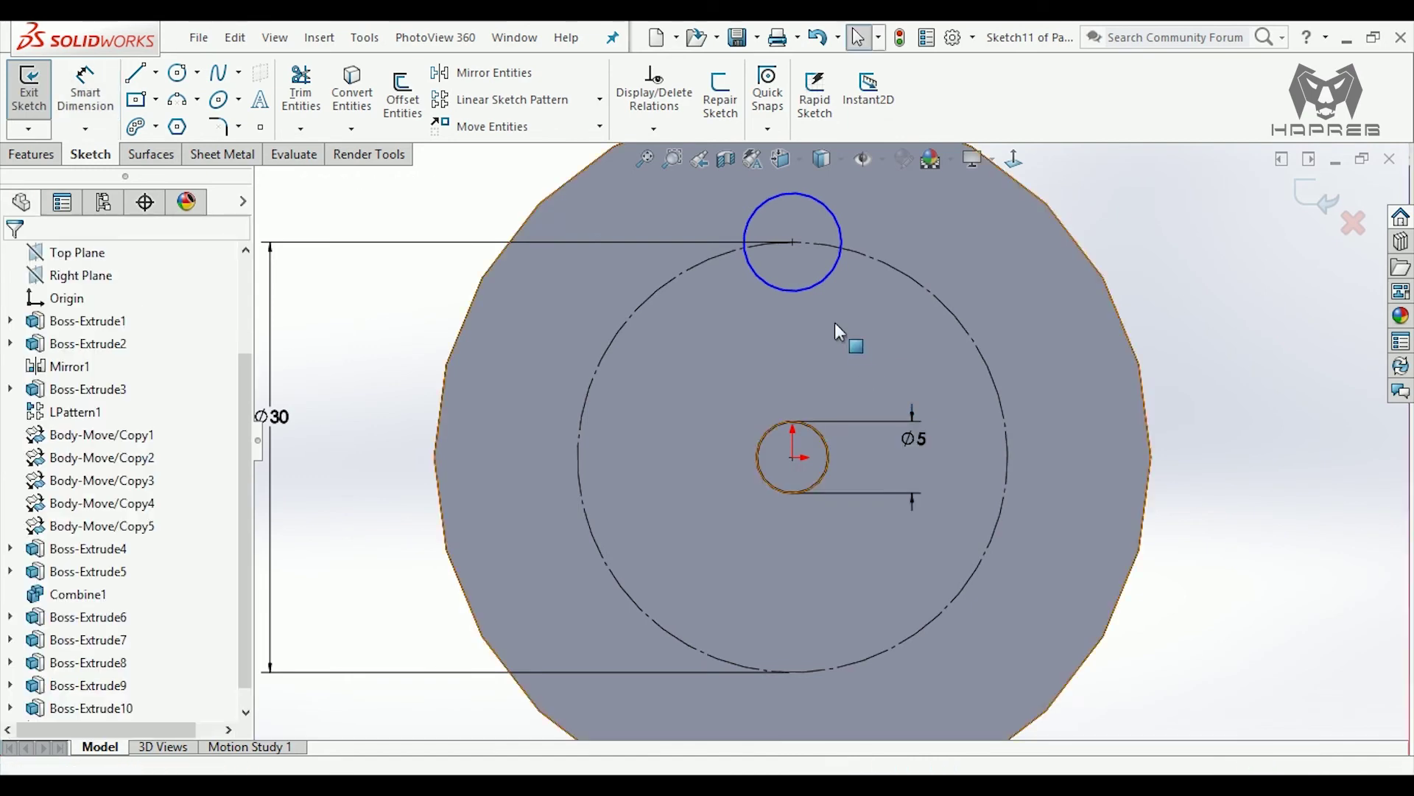
# - Add an Equal relation between the Ø5 centre circle and the top bolt-hole circle
pyautogui.click(806, 287)
pyautogui.keyDown('ctrl'); pyautogui.click(822, 454); pyautogui.keyUp('ctrl')
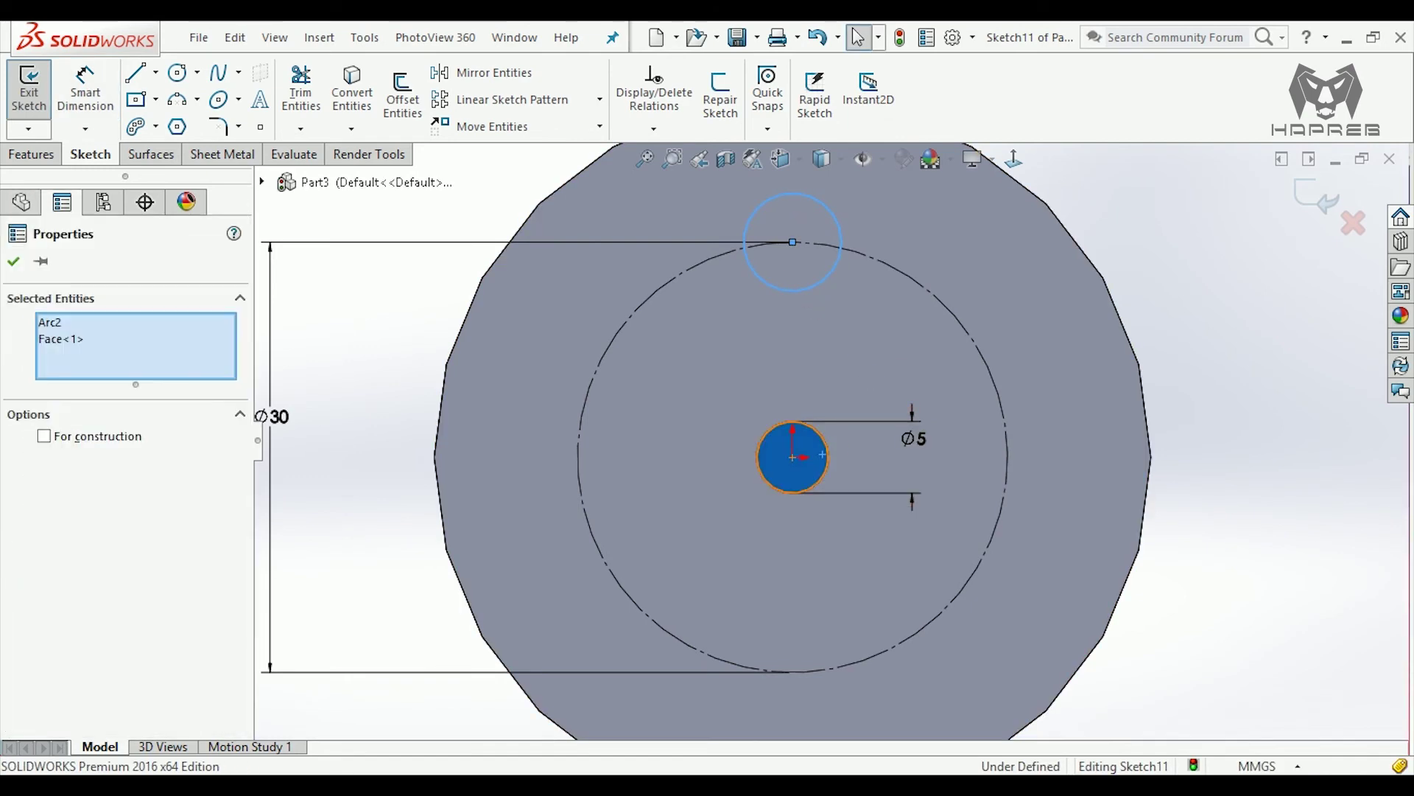
pyautogui.press('Escape')
pyautogui.click(827, 449)
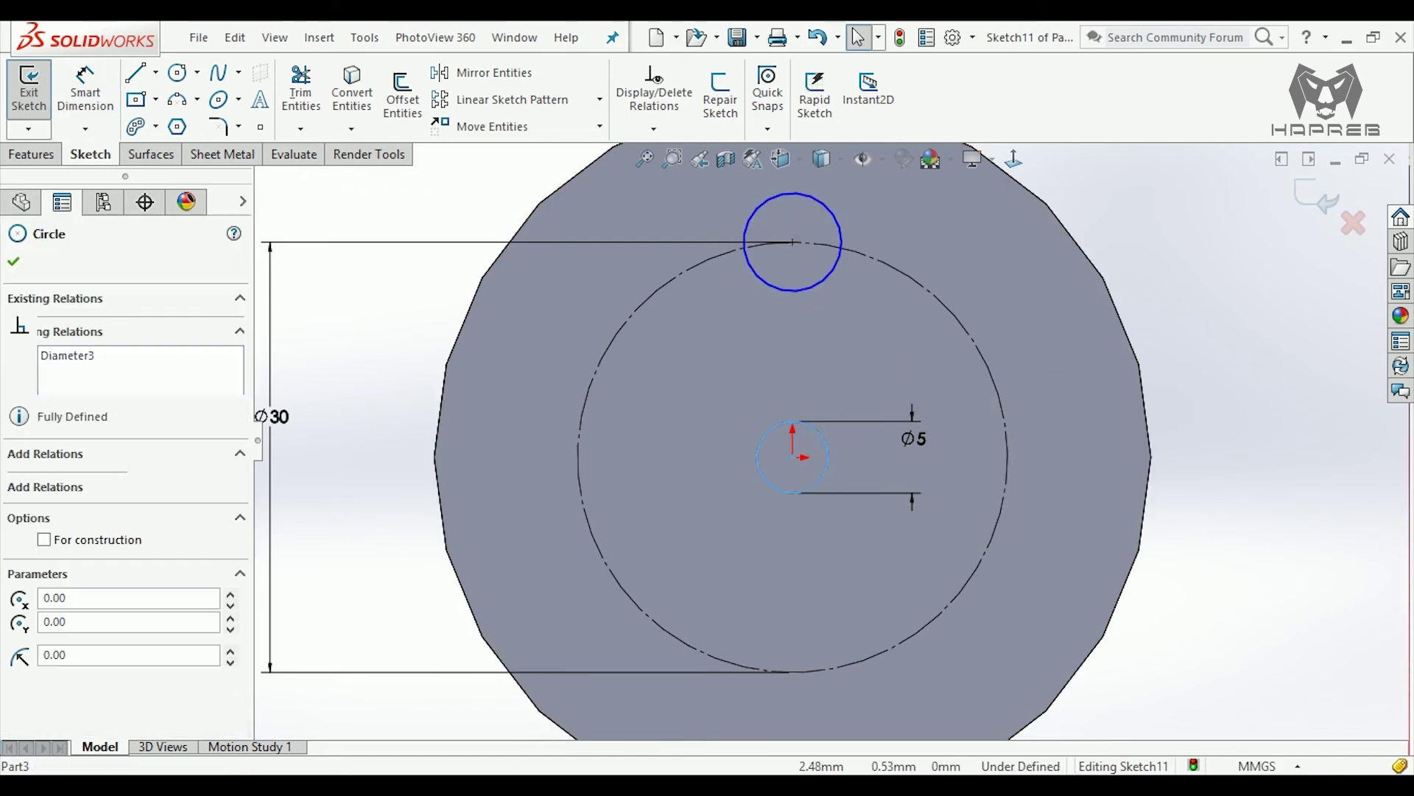
pyautogui.keyDown('ctrl'); pyautogui.click(815, 280); pyautogui.keyUp('ctrl')
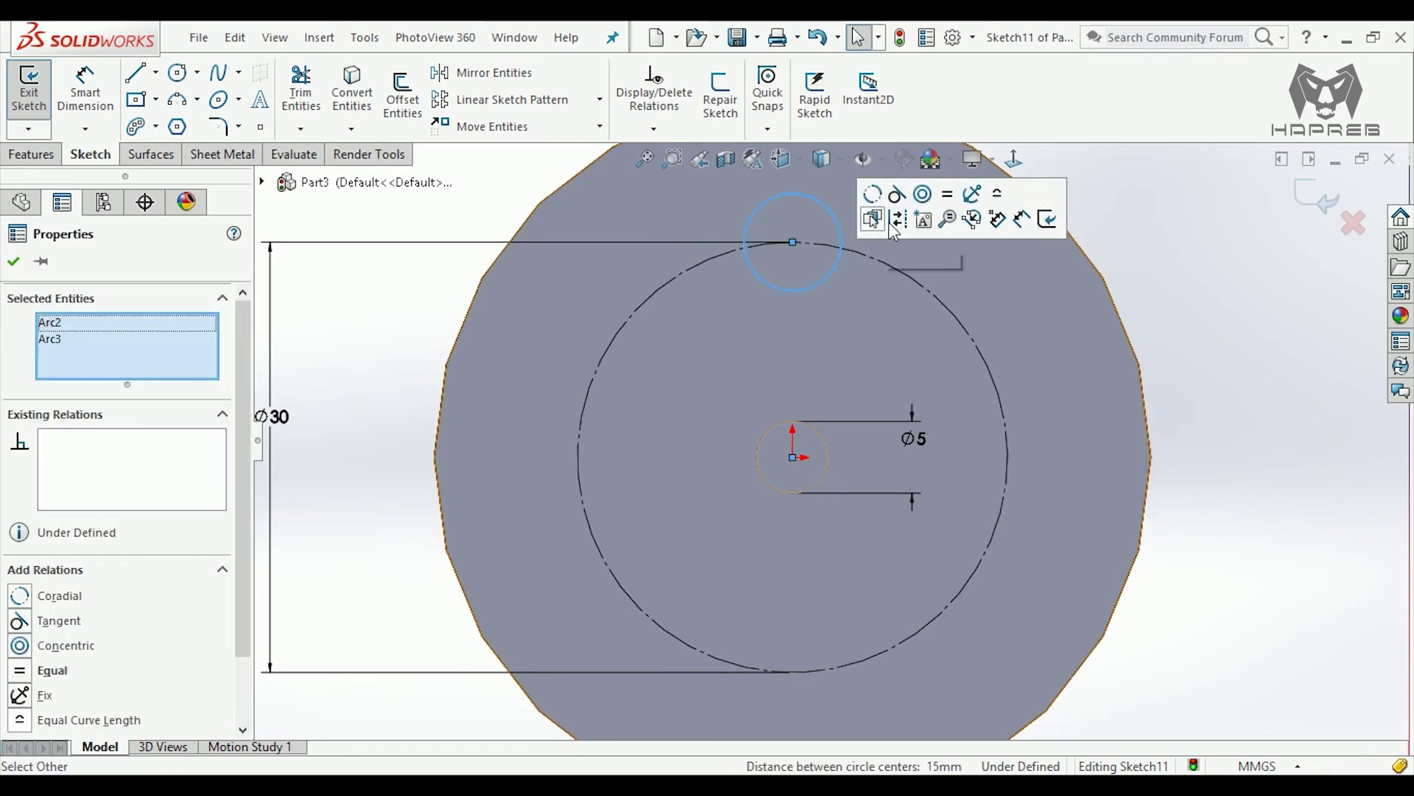
pyautogui.click(949, 196)
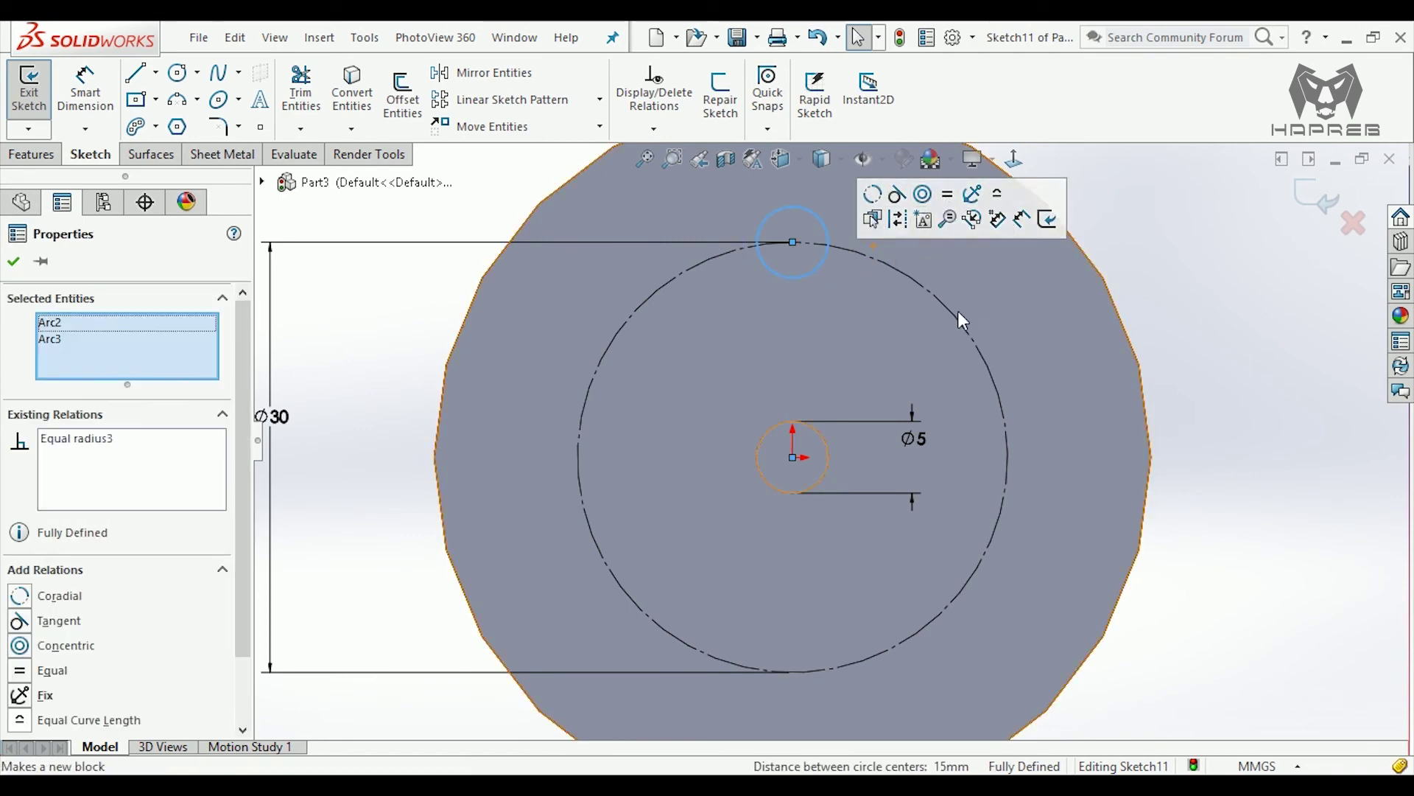
pyautogui.press('Escape')
# - Circular-pattern the top circle into 5 instances over 360° around the Ø30 pitch circle
pyautogui.press('f')
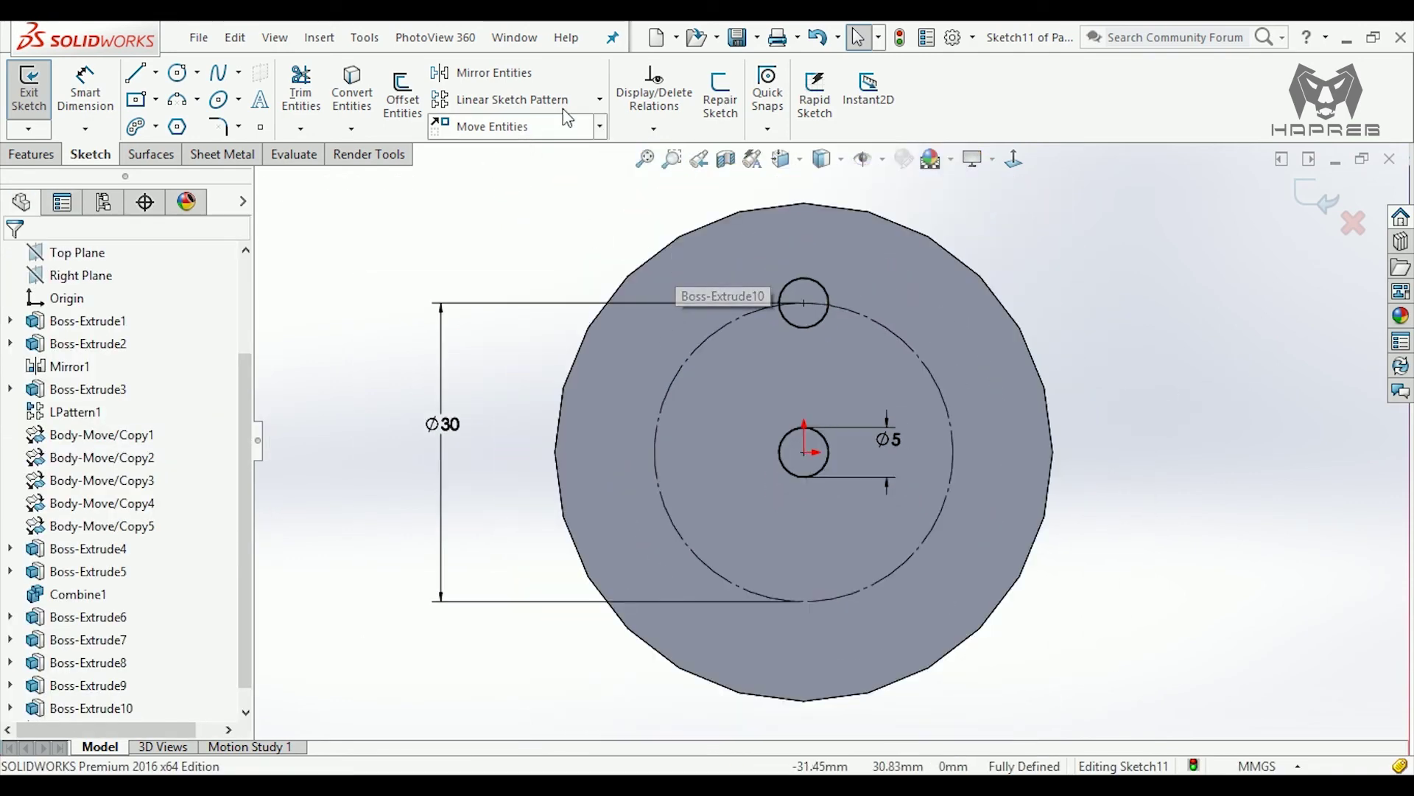
pyautogui.click(601, 102)
pyautogui.click(567, 148)
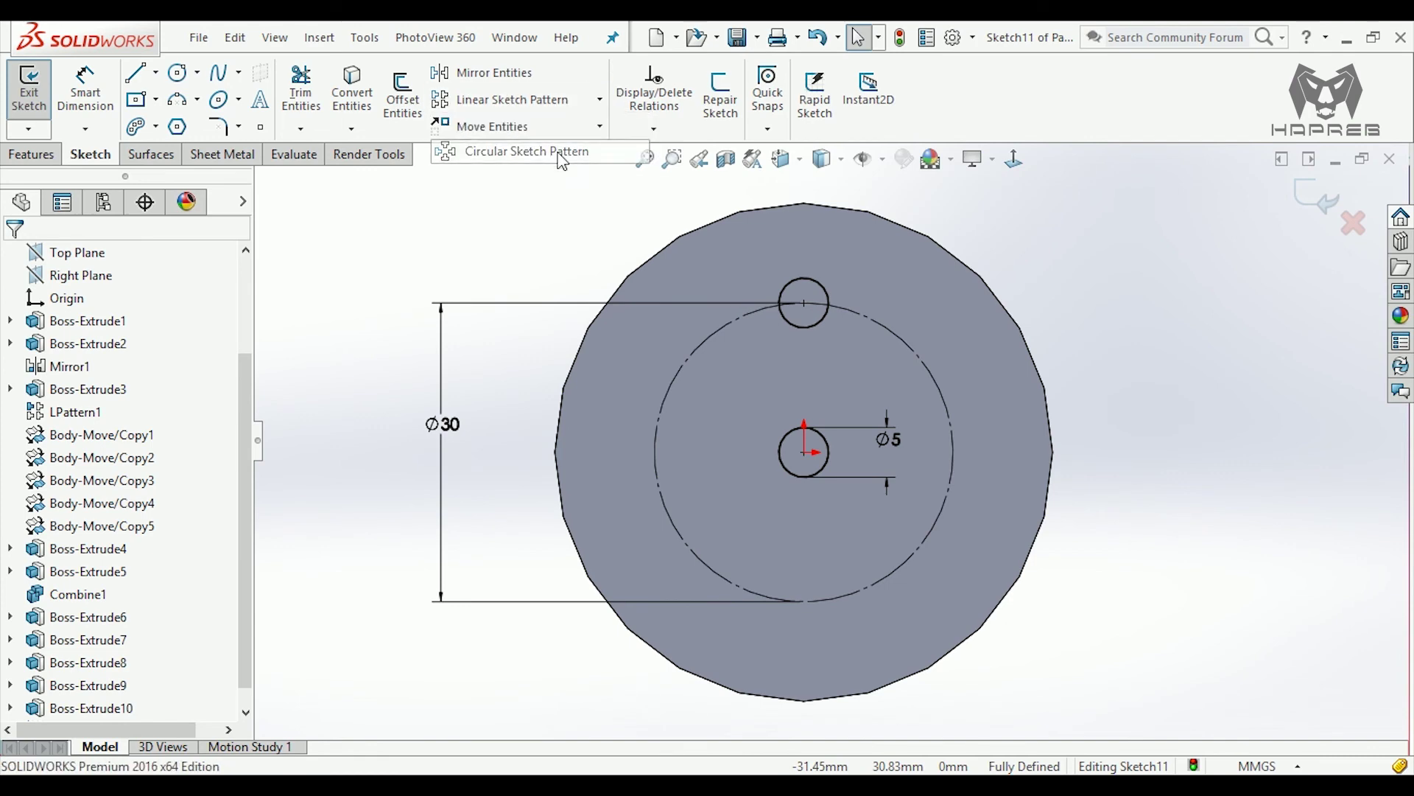
pyautogui.click(822, 331)
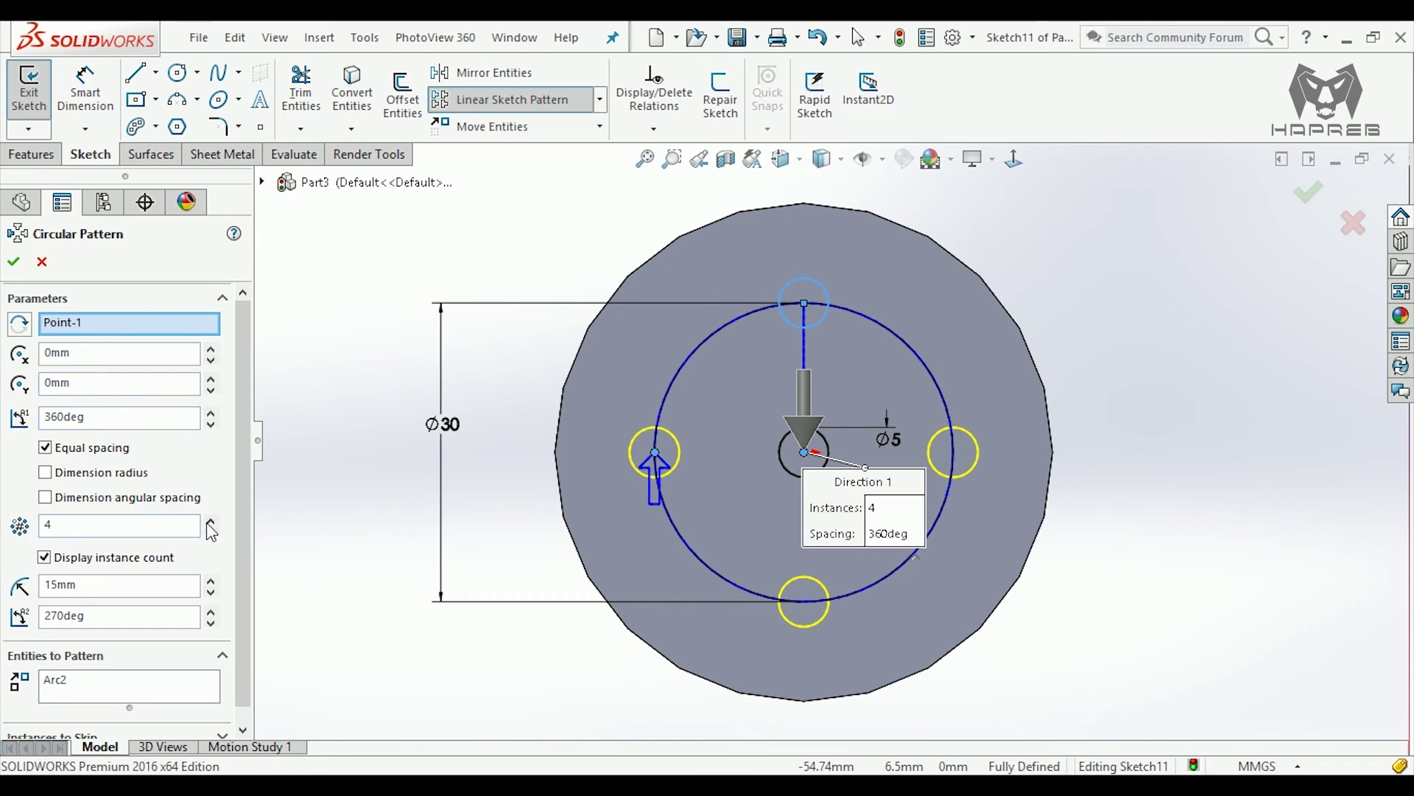
pyautogui.click(16, 261)
# - Extrude-cut the sketch 15 mm blind into the disc, creating the central bore and five bolt holes
pyautogui.click(27, 155)
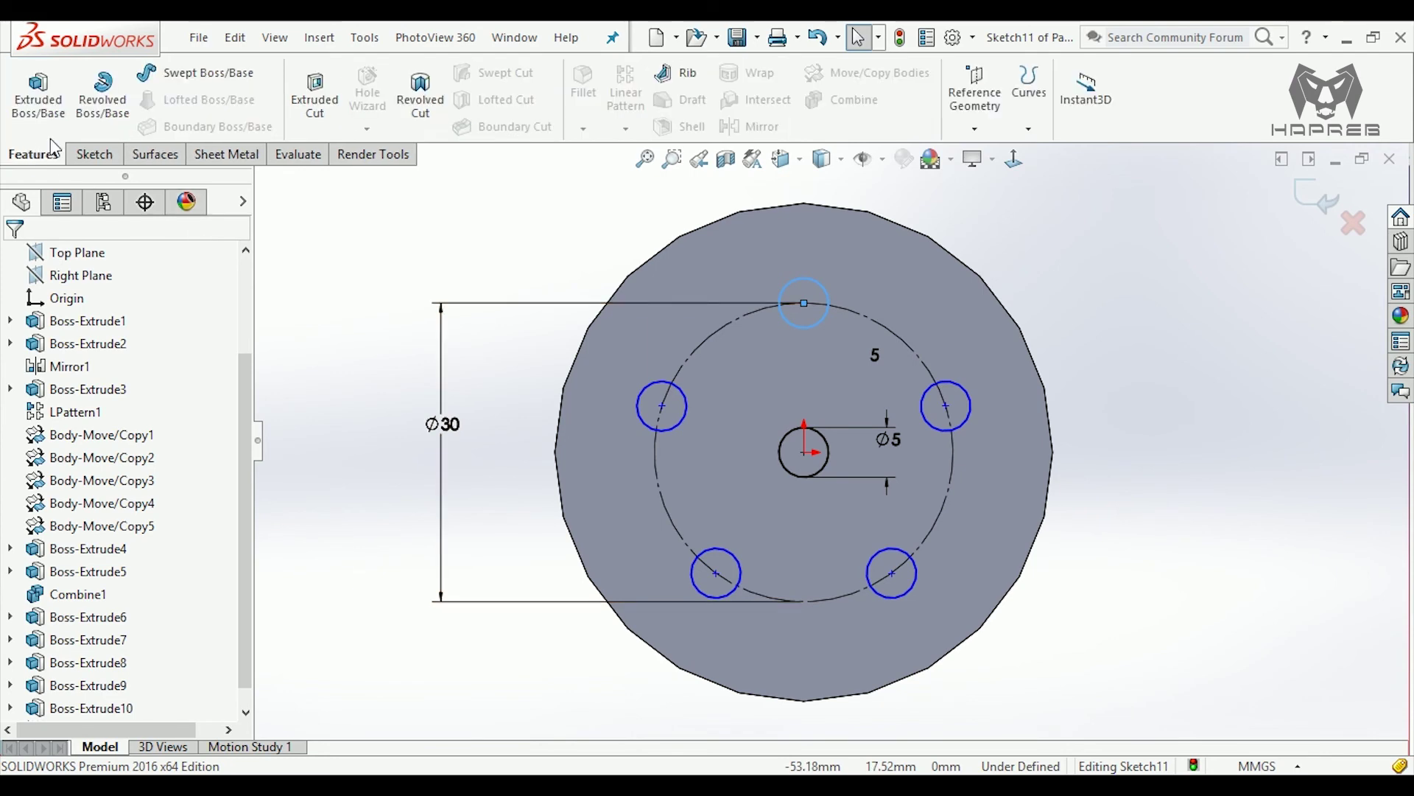
pyautogui.click(317, 109)
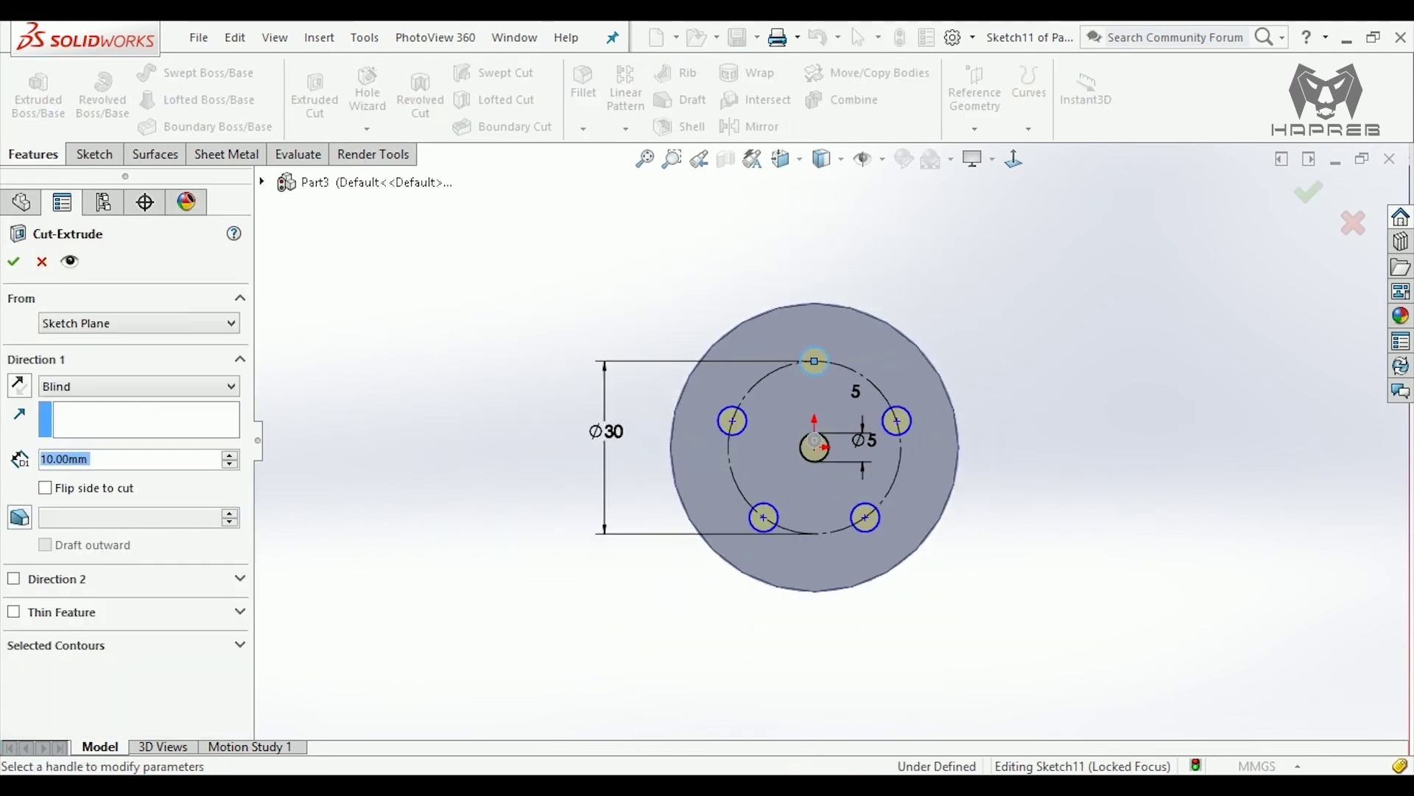
pyautogui.scroll(3, 675, 565)
pyautogui.scroll(-3, 489, 523)
pyautogui.scroll(-3, 489, 523)
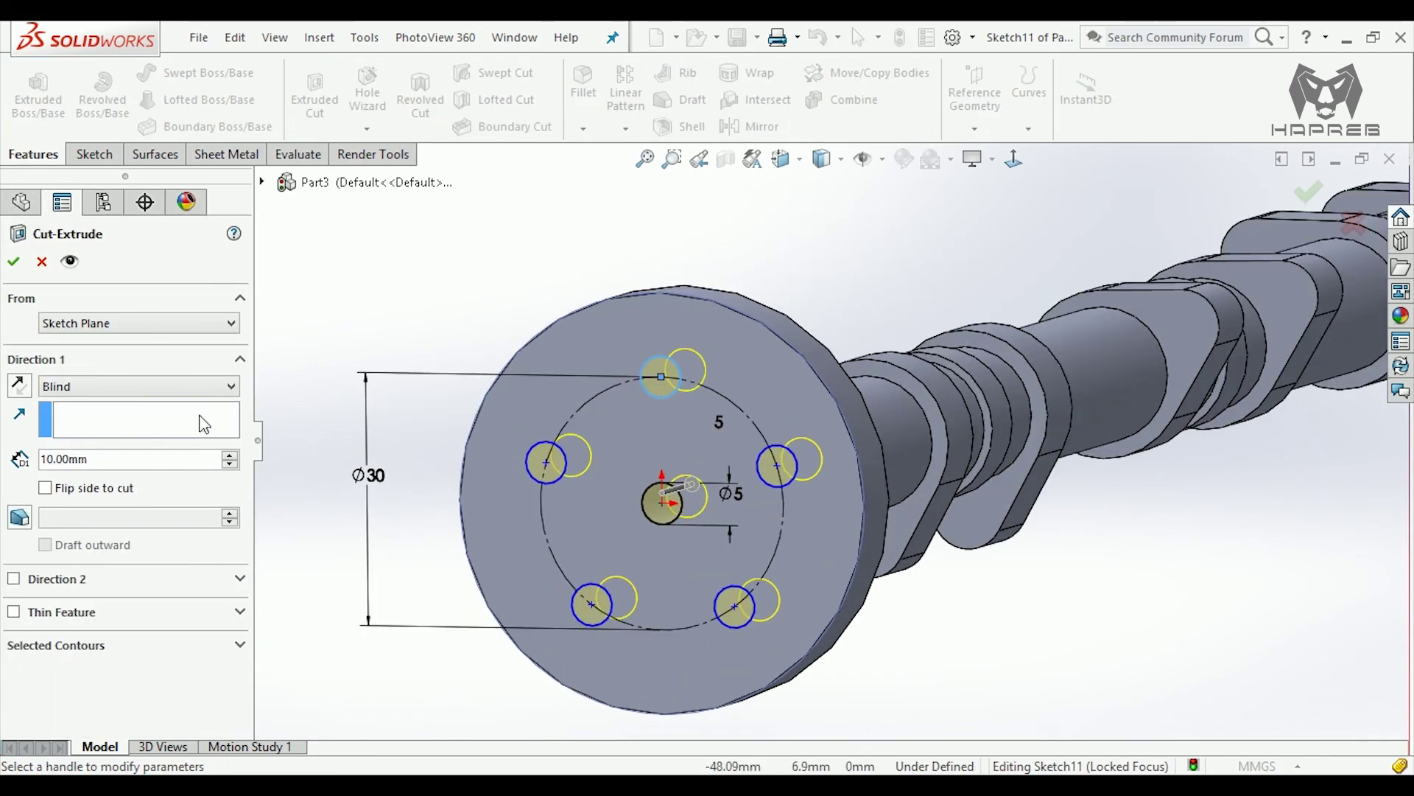
pyautogui.write('15')
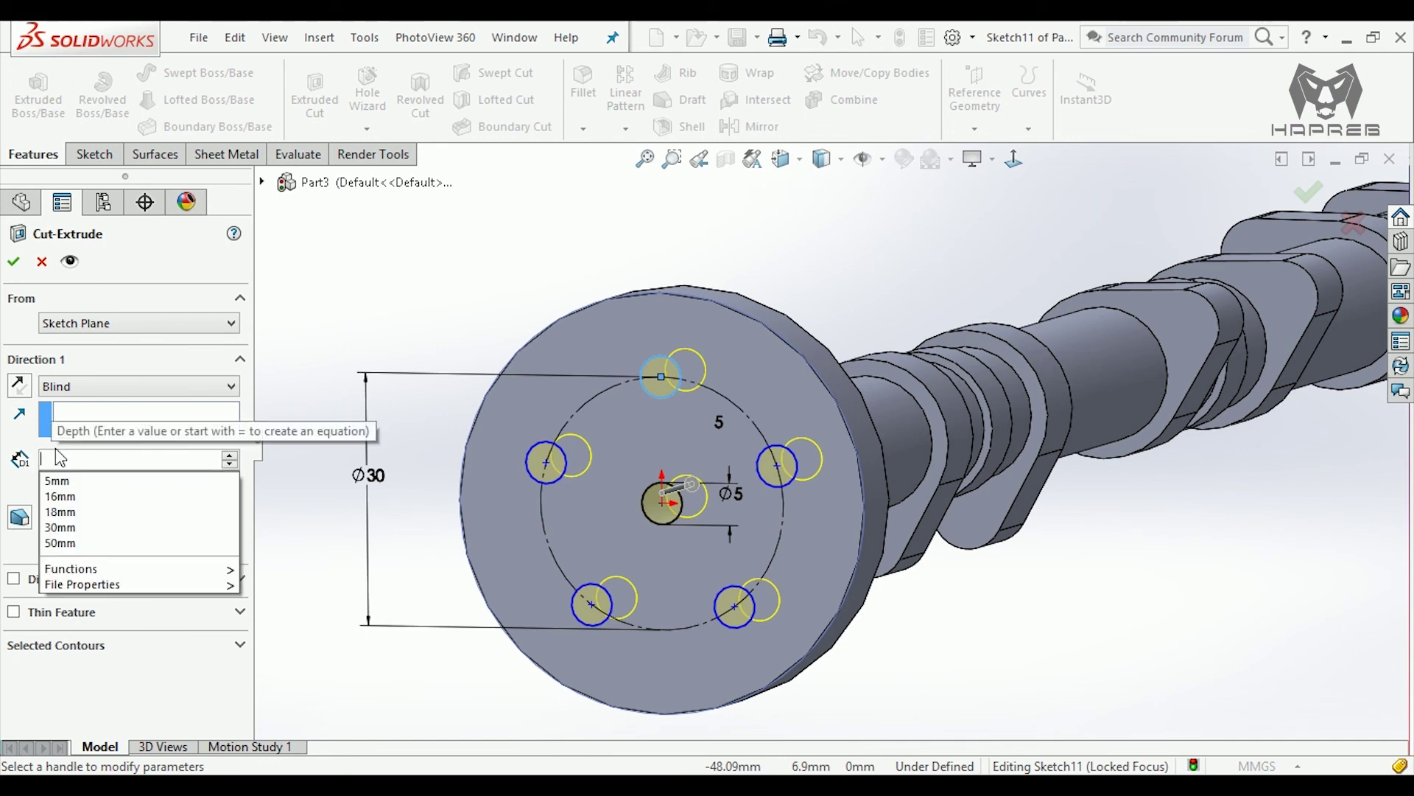
pyautogui.press('Return')
pyautogui.scroll(2, 782, 479)
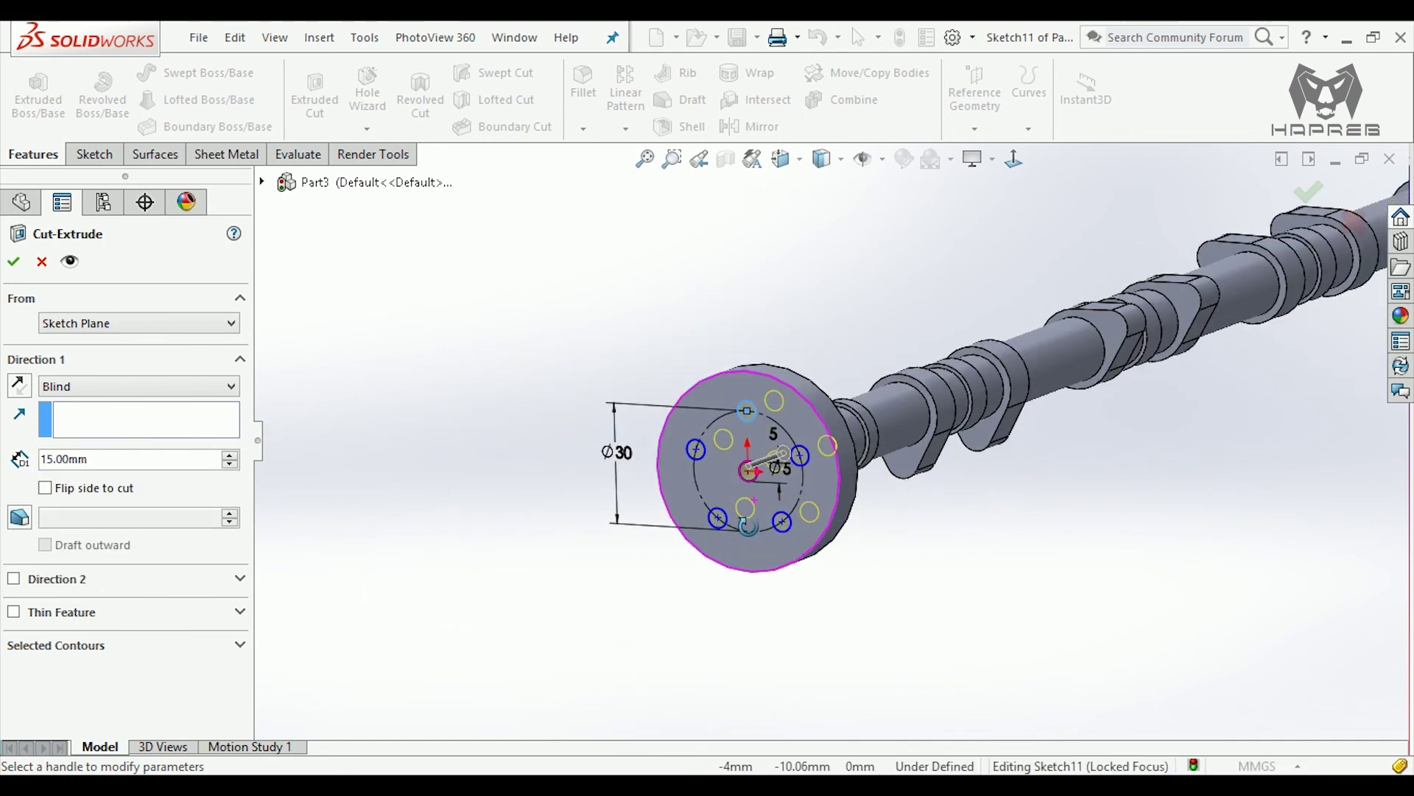
pyautogui.moveTo(782, 479)
pyautogui.mouseDown(button='middle')
pyautogui.moveTo(671, 552)
pyautogui.moveTo(708, 515)
pyautogui.mouseUp(button='middle')
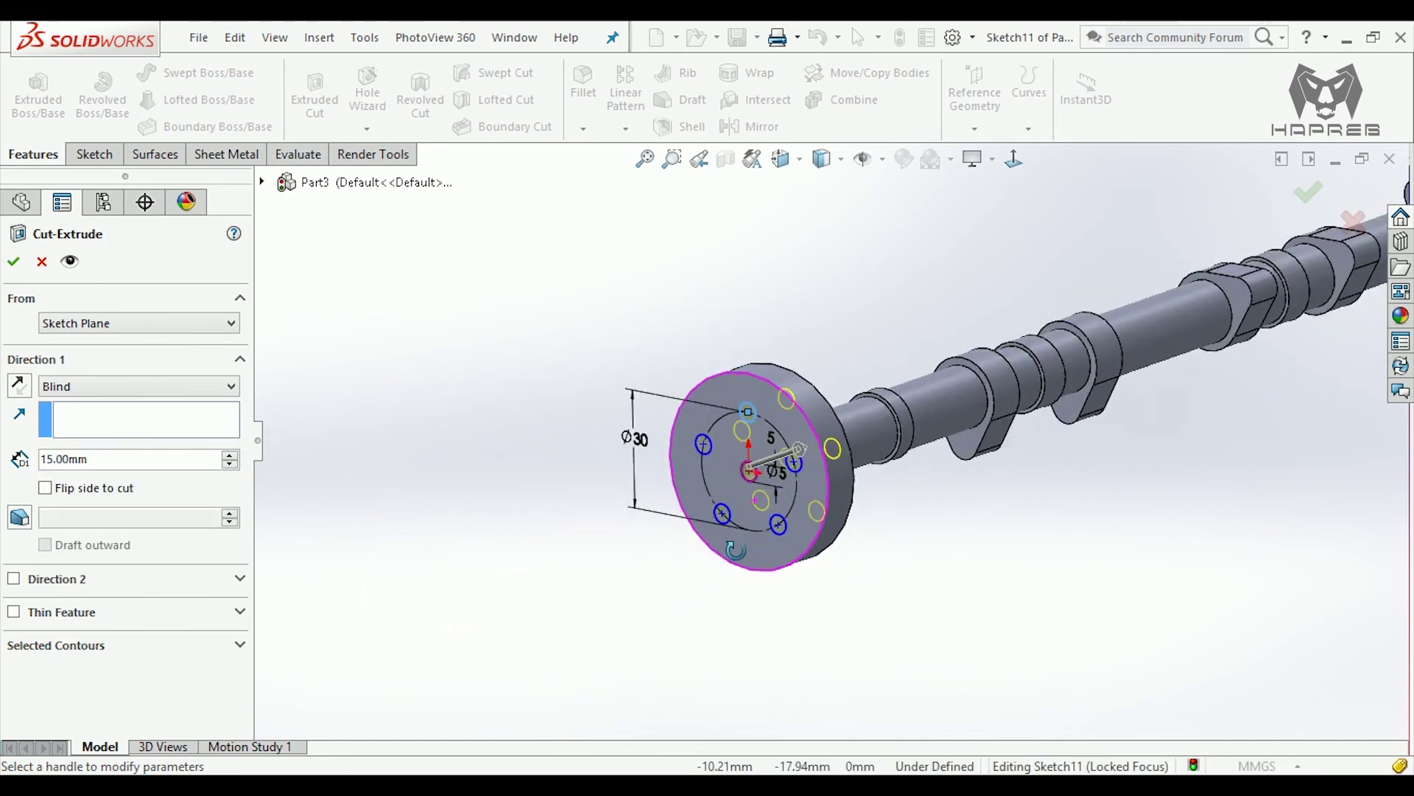
pyautogui.click(15, 264)
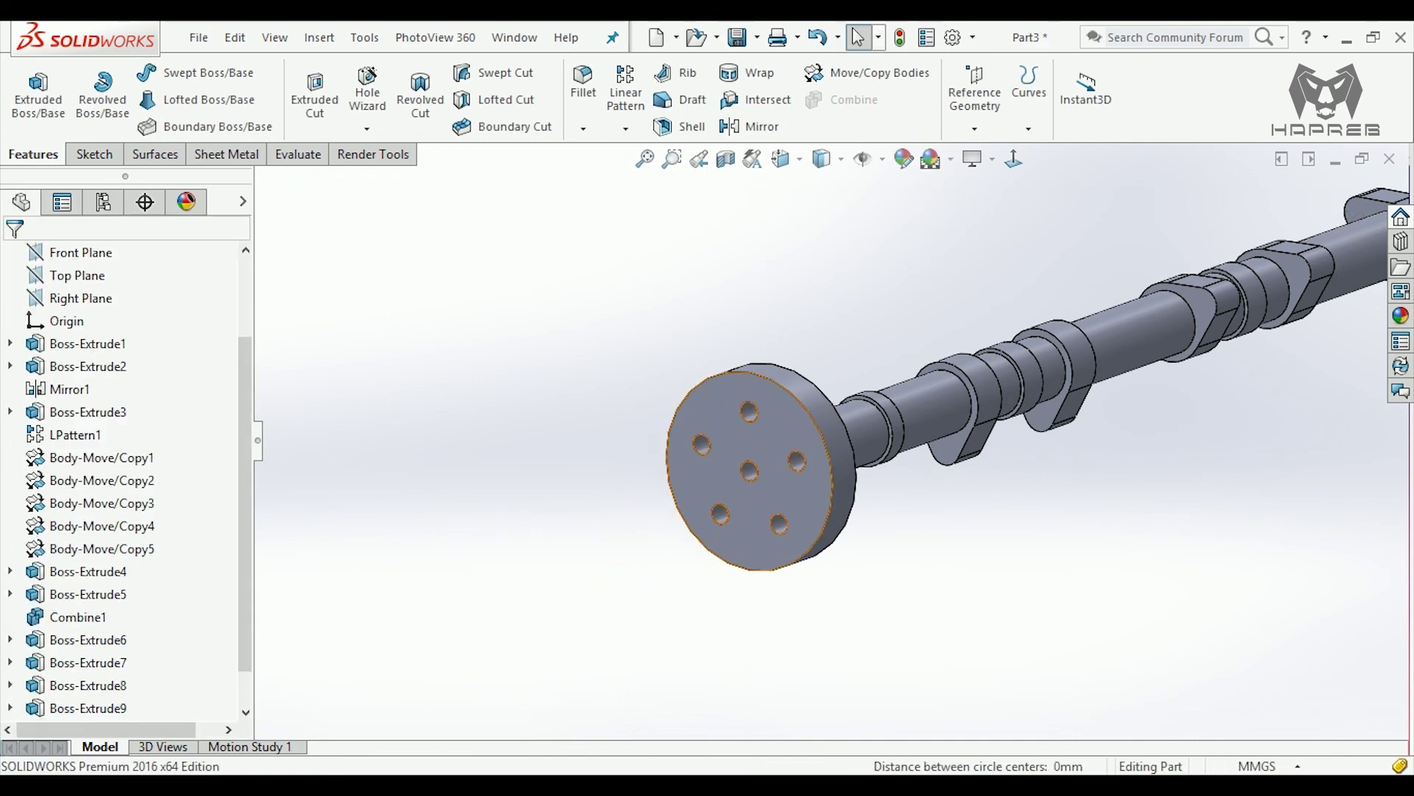
pyautogui.scroll(-2, 762, 442)
# - Apply a constant 2 mm fillet to the shaft-to-flange edge and the flange's outer rim
pyautogui.moveTo(759, 436); pyautogui.dragTo(978, 422, button='middle')
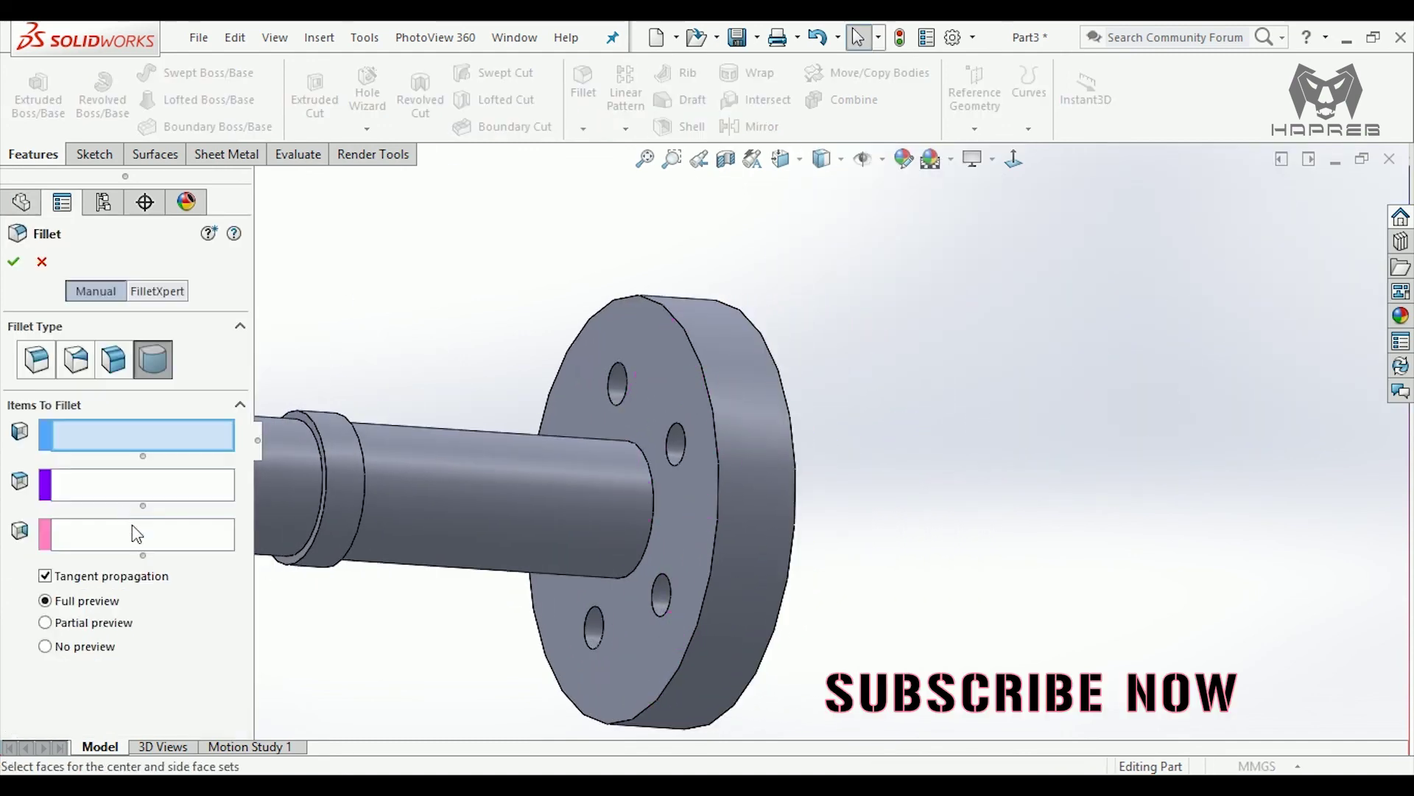
pyautogui.click(37, 361)
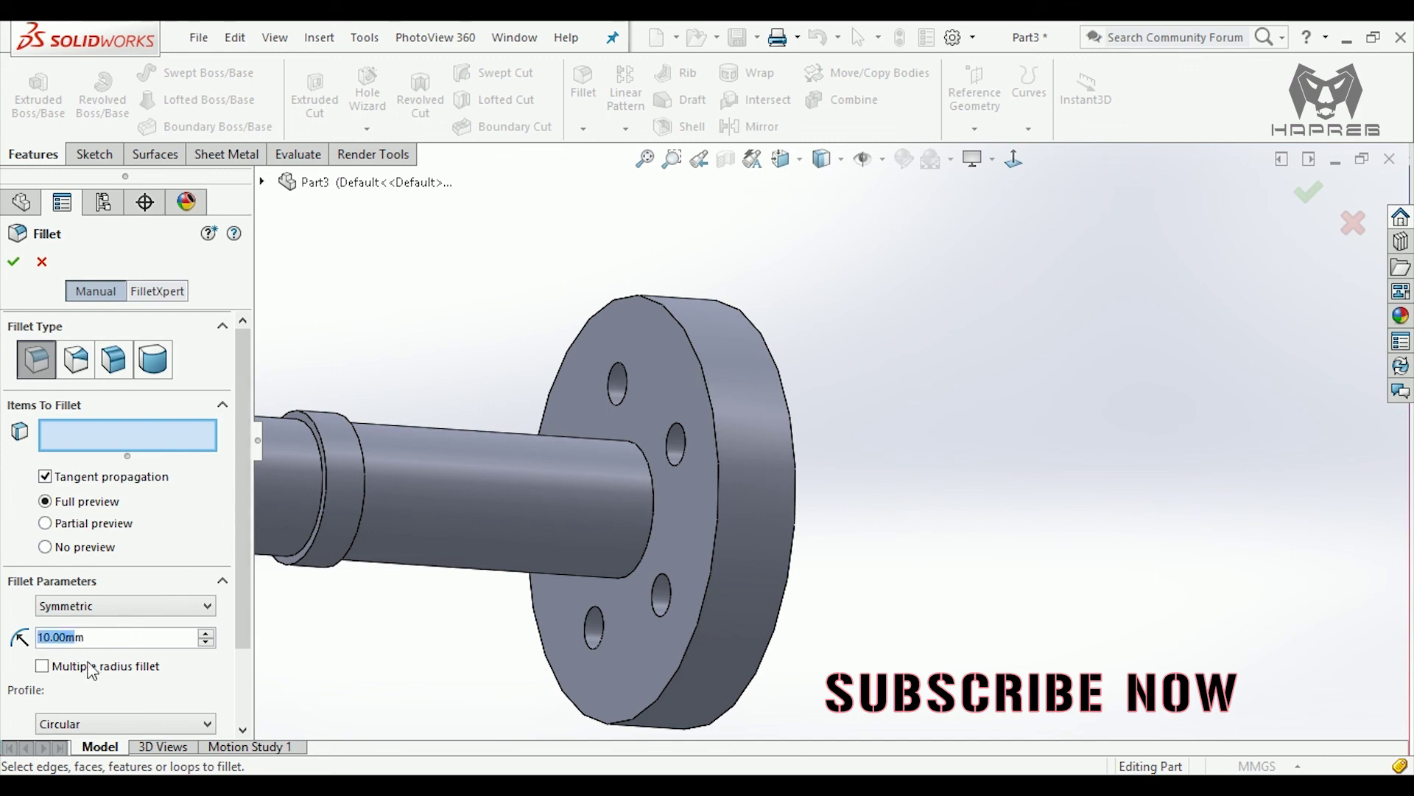
pyautogui.press('BackSpace')
pyautogui.write('2')
pyautogui.press('Return')
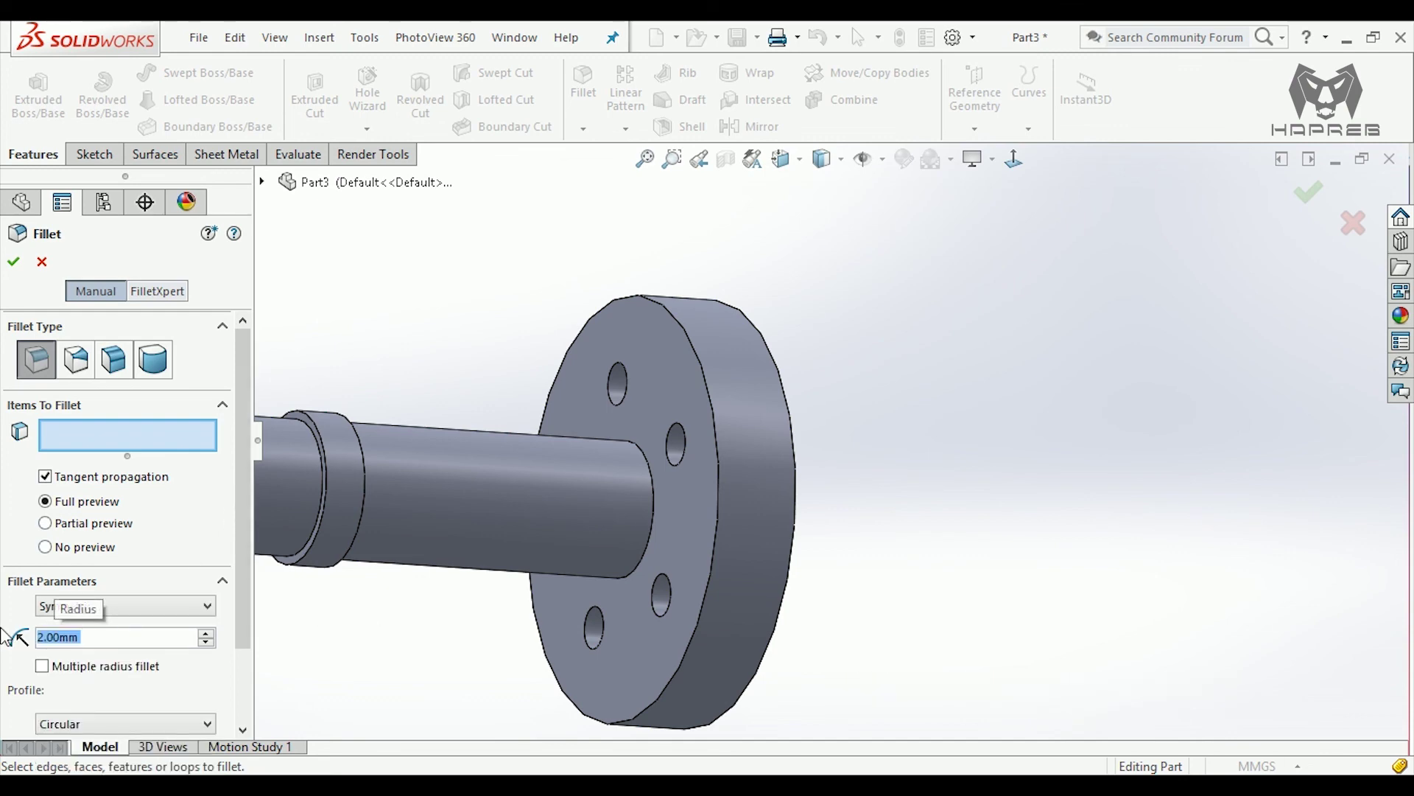
pyautogui.click(651, 475)
pyautogui.click(704, 374)
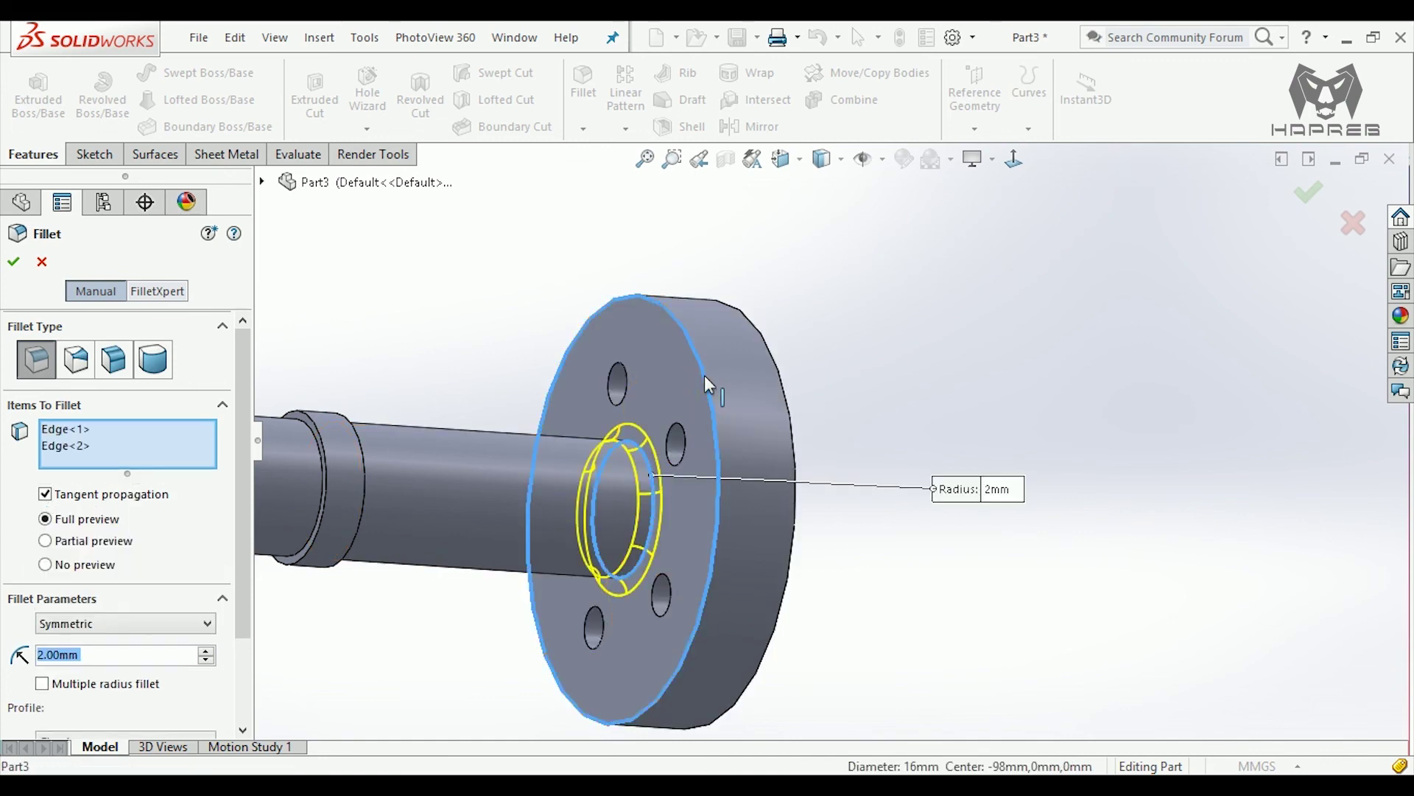
pyautogui.click(13, 262)
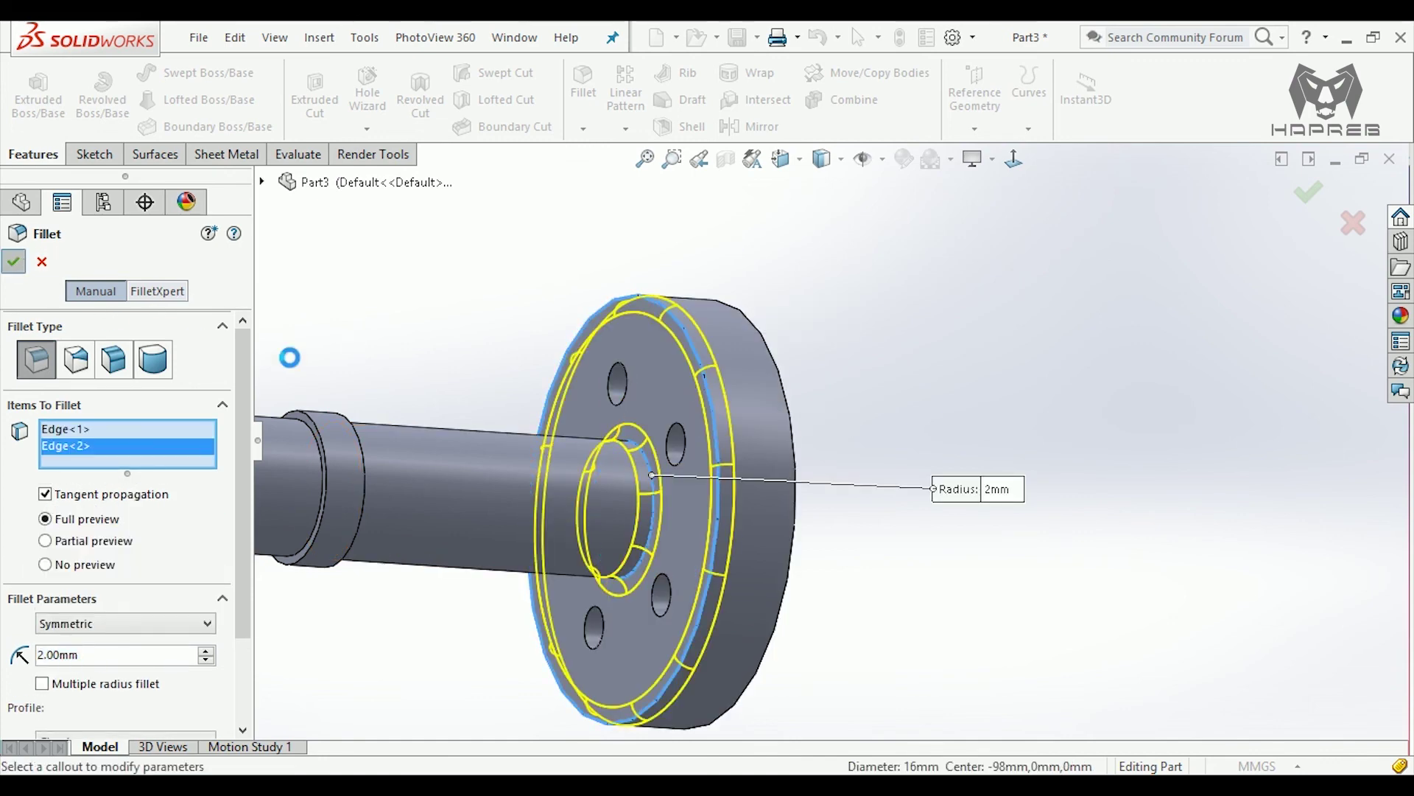
pyautogui.moveTo(542, 316)
pyautogui.keyDown('shift'); pyautogui.mouseDown(button='middle')
pyautogui.moveTo(530, 307)
pyautogui.moveTo(554, 497)
pyautogui.mouseUp(button='middle'); pyautogui.keyUp('shift')
pyautogui.moveTo(701, 480)
pyautogui.mouseDown(button='middle')
pyautogui.moveTo(761, 508)
pyautogui.moveTo(583, 517)
pyautogui.moveTo(603, 470)
pyautogui.moveTo(869, 489)
pyautogui.moveTo(970, 480)
pyautogui.mouseUp(button='middle')
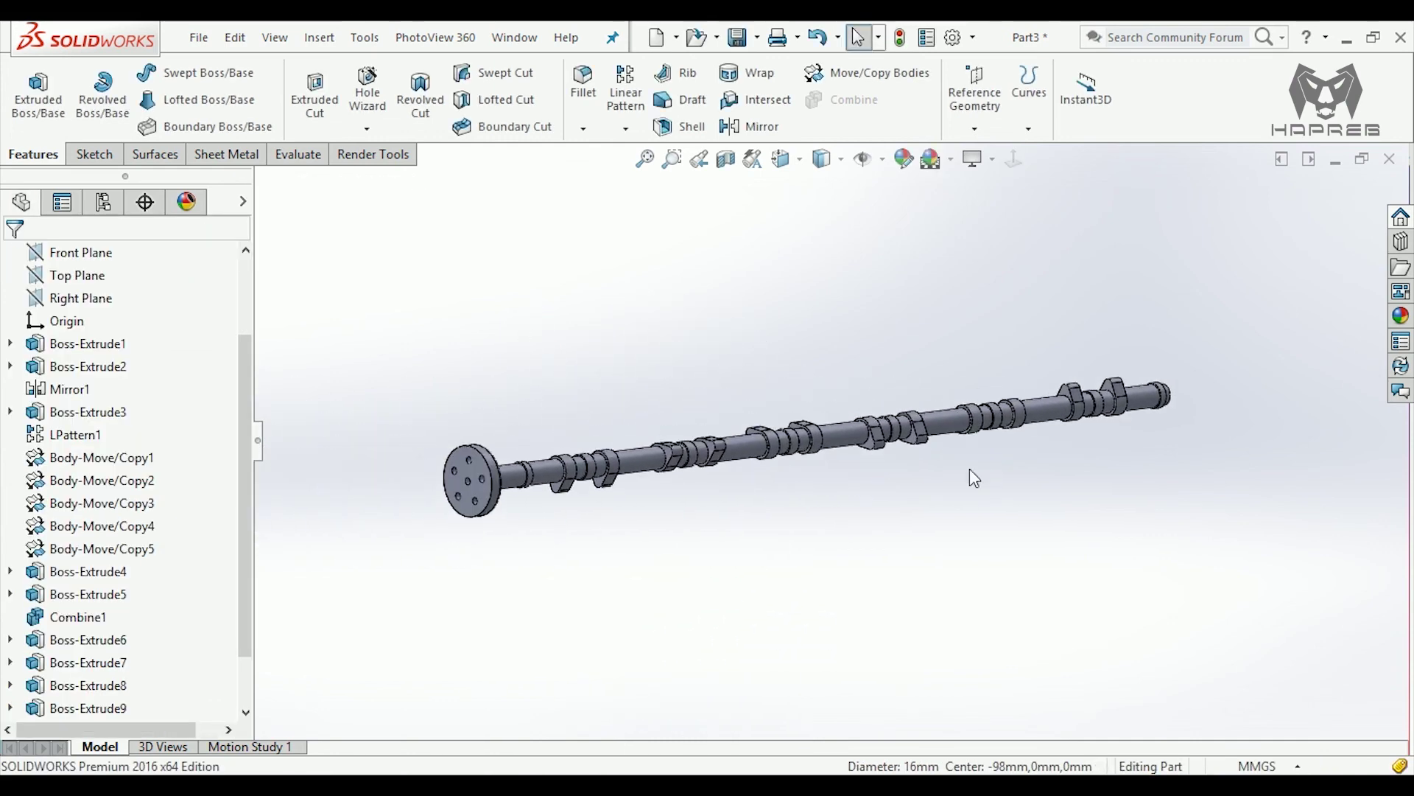
pyautogui.scroll(-2, 742, 466)
pyautogui.click(995, 162)
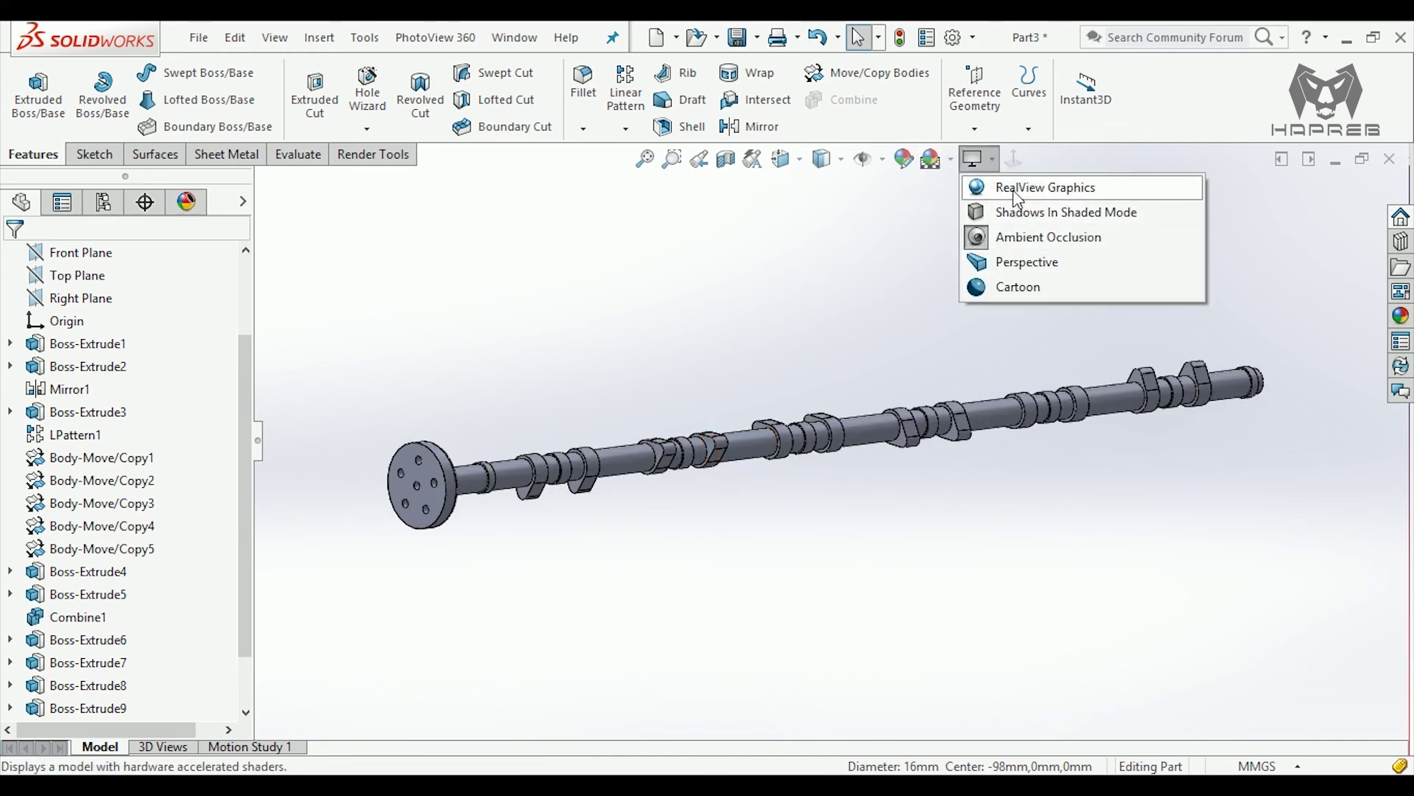
pyautogui.click(1005, 189)
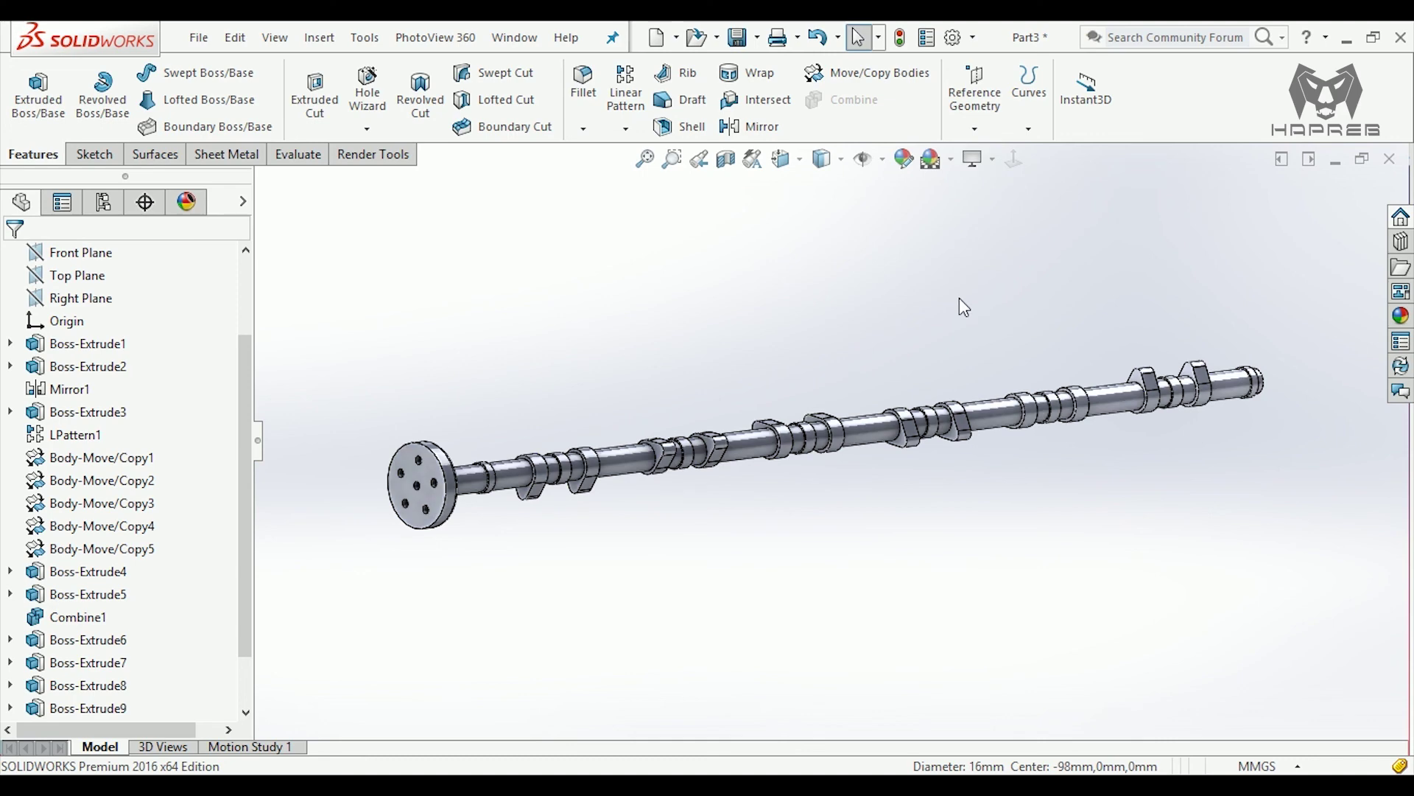
pyautogui.moveTo(639, 515)
pyautogui.mouseDown(button='middle')
pyautogui.moveTo(817, 544)
pyautogui.moveTo(902, 510)
pyautogui.moveTo(1093, 506)
pyautogui.moveTo(1234, 422)
pyautogui.moveTo(1193, 420)
pyautogui.mouseUp(button='middle')
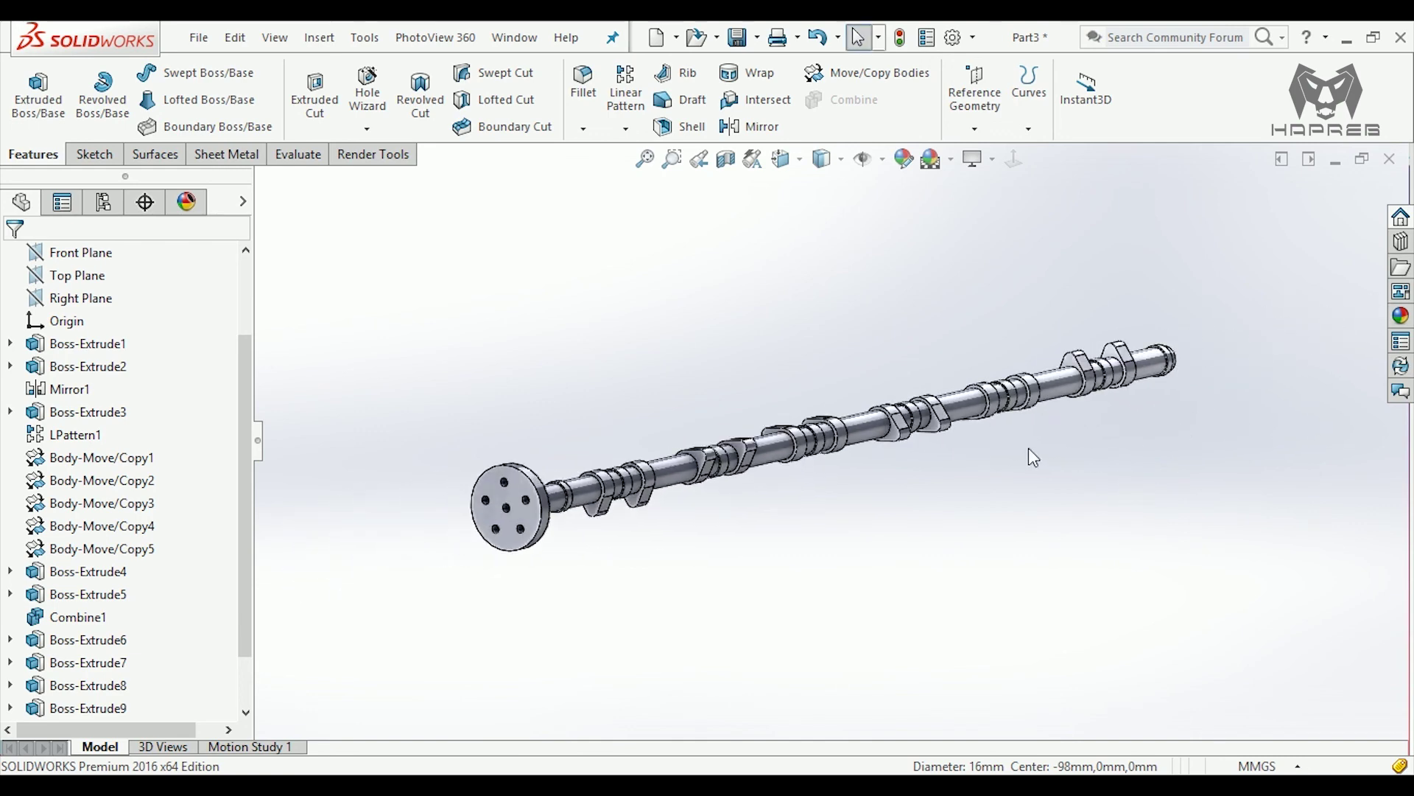
# - Start saving the part in the Project folder, replacing the default name with one beginning 'Ca'
pyautogui.click(740, 37)
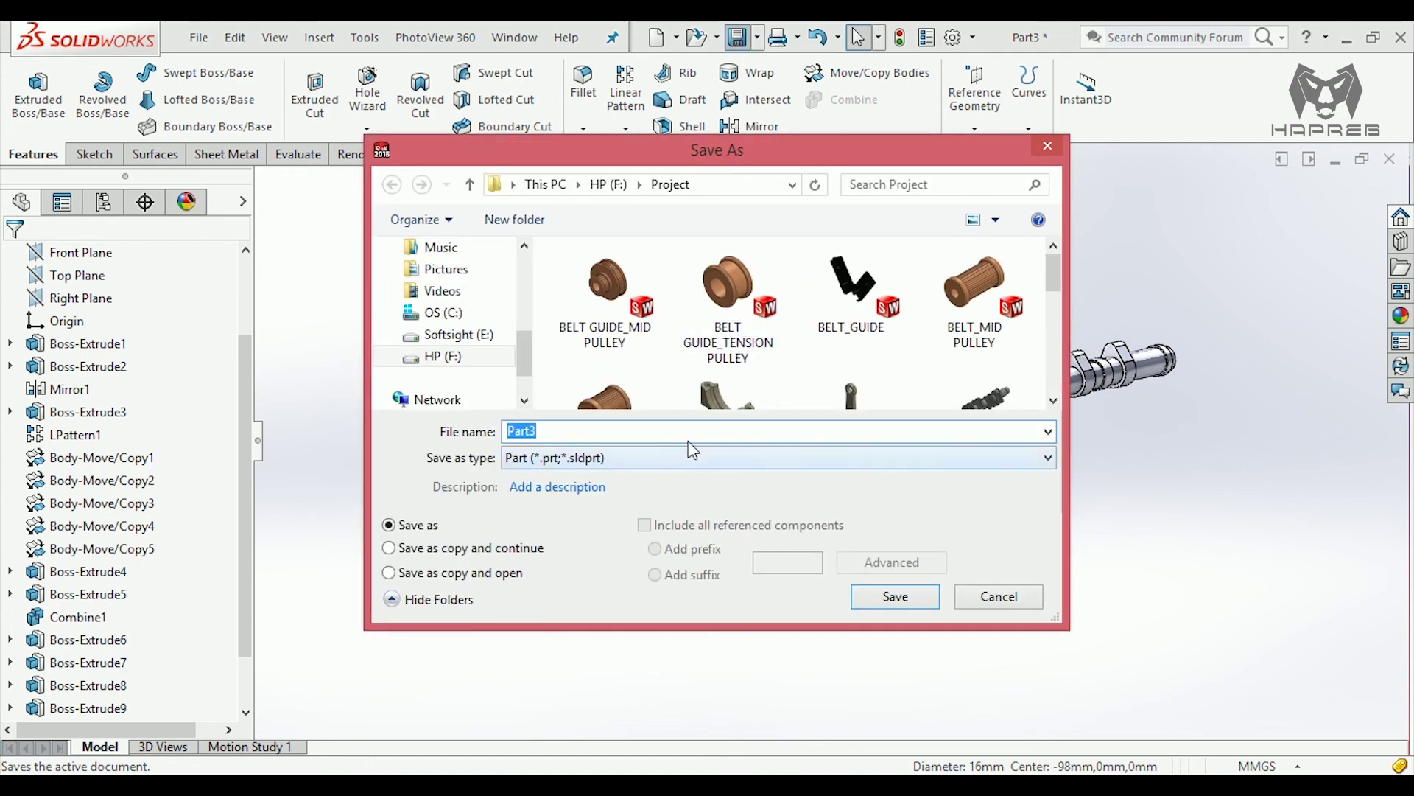
pyautogui.press('BackSpace')
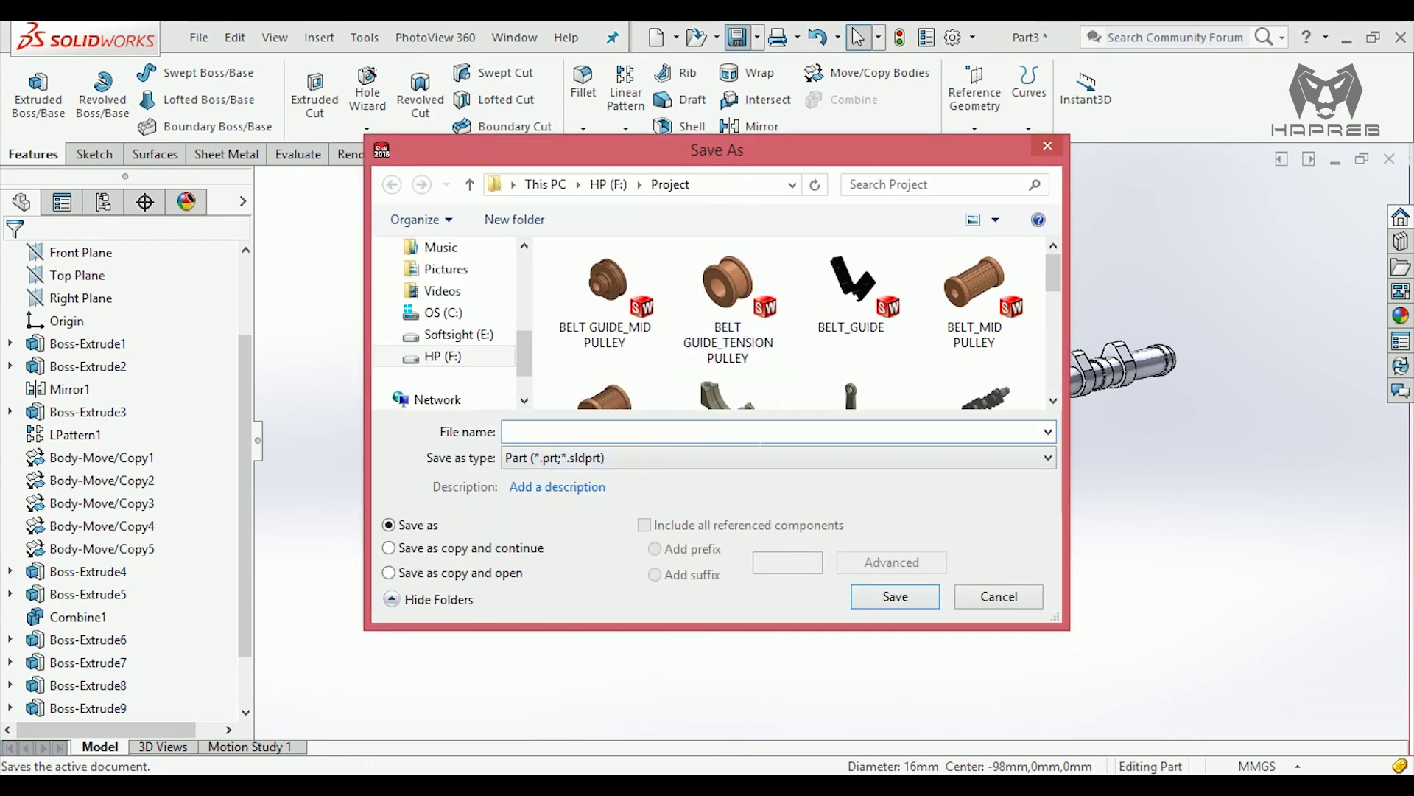
pyautogui.write('Cam_')
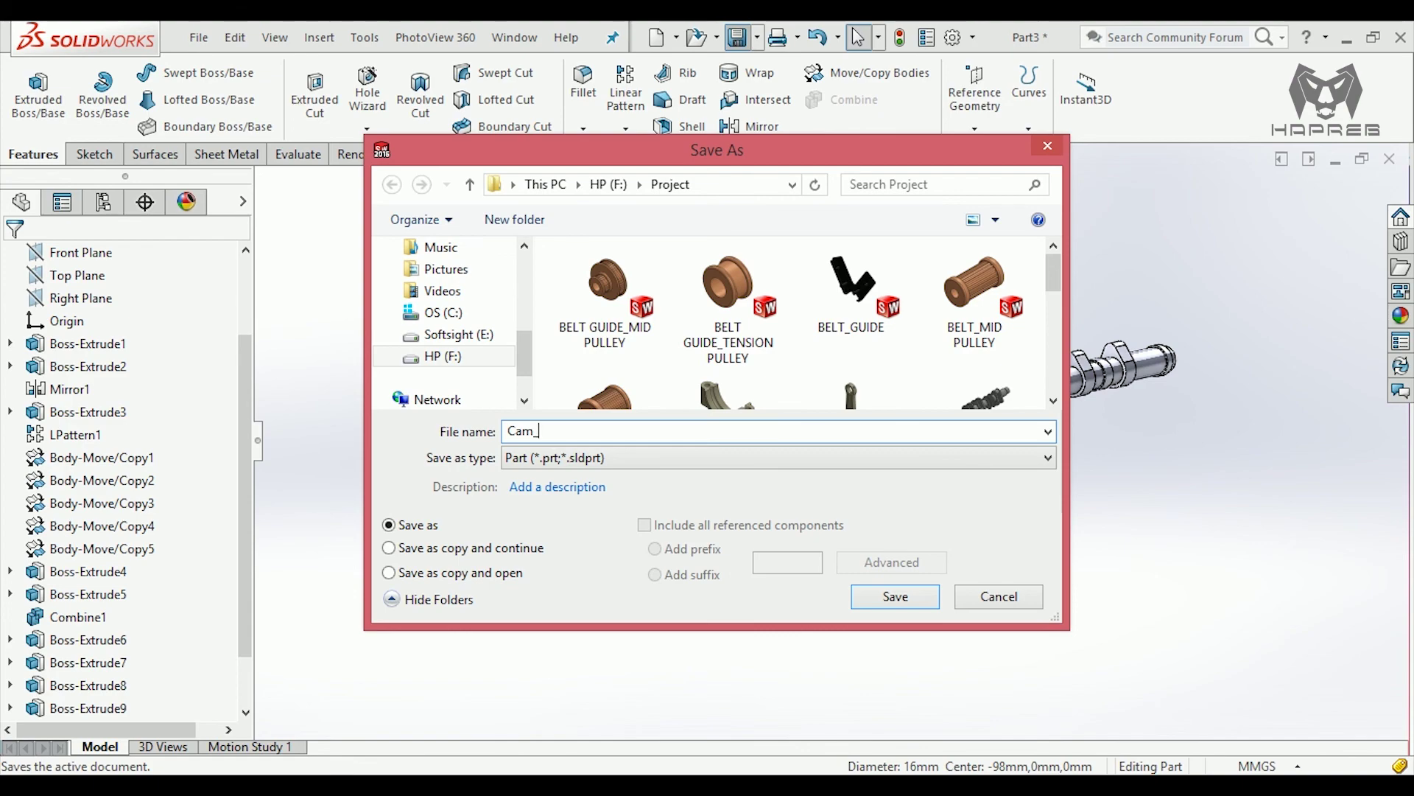